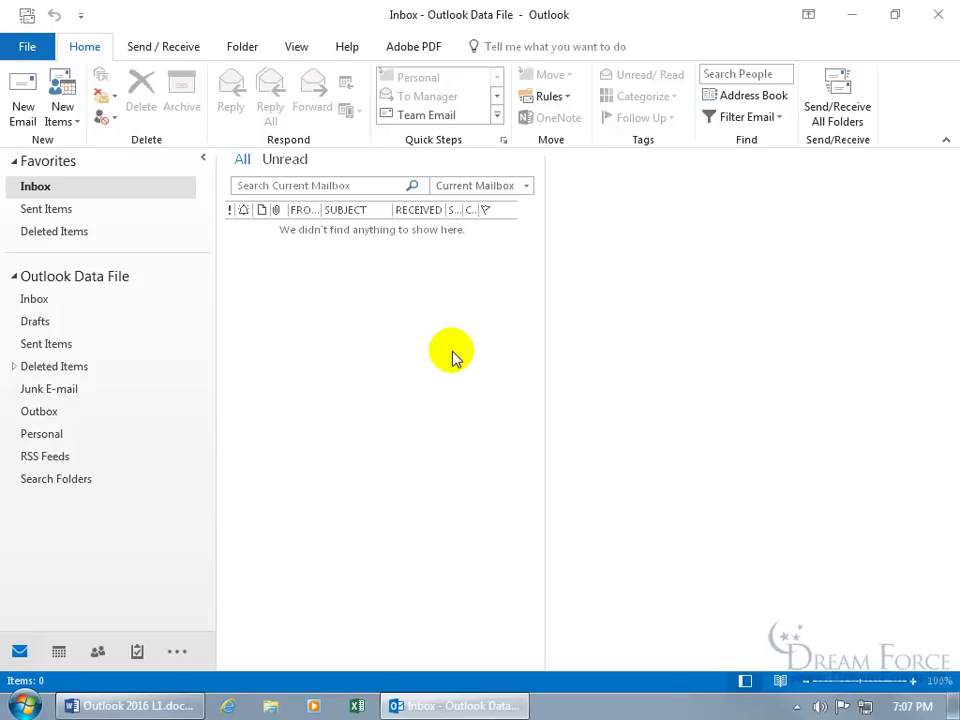
Open the Sent Items folder under Outlook Data File.
left_click(118, 343)
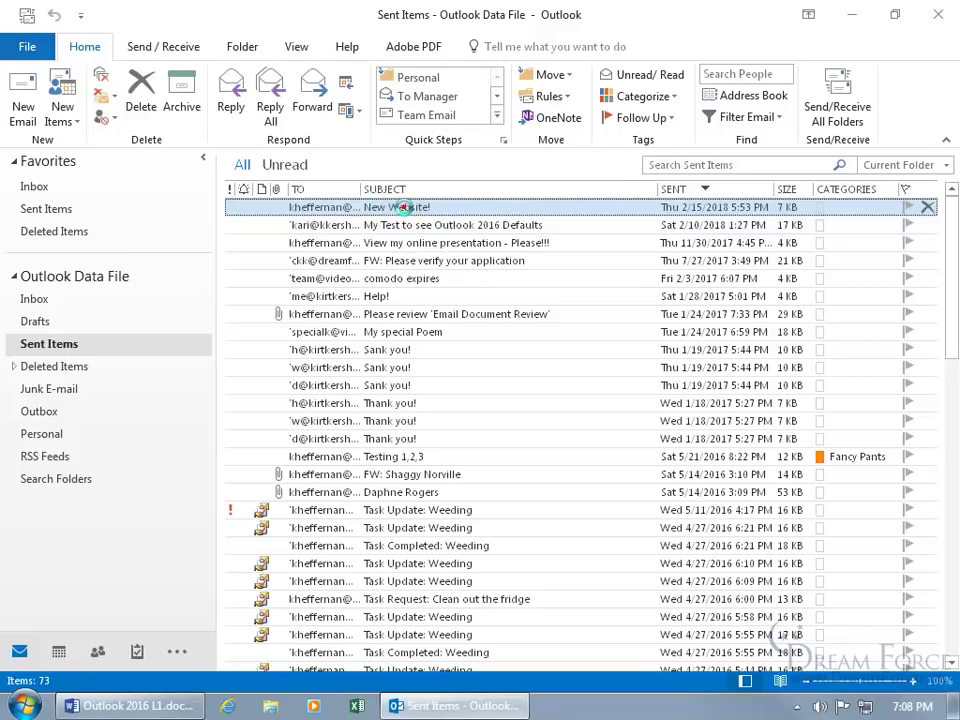
Open the sent 'New Website!' message in its own window.
double_click(404, 210)
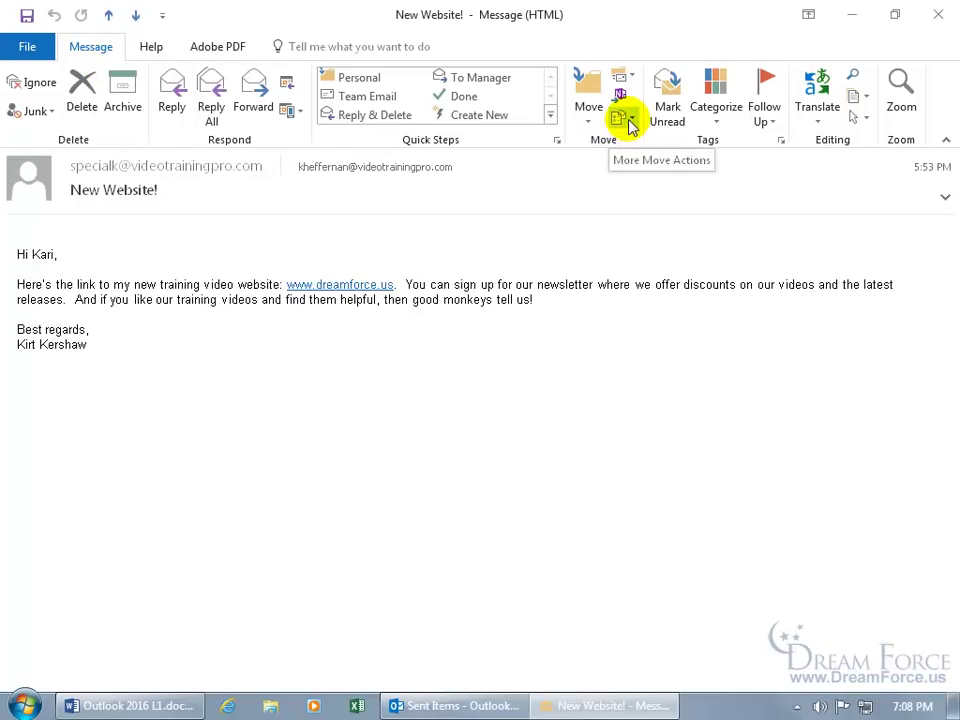
Create a resend copy and replace the original recipient with the suggested contact starting with 's'.
left_click(626, 118)
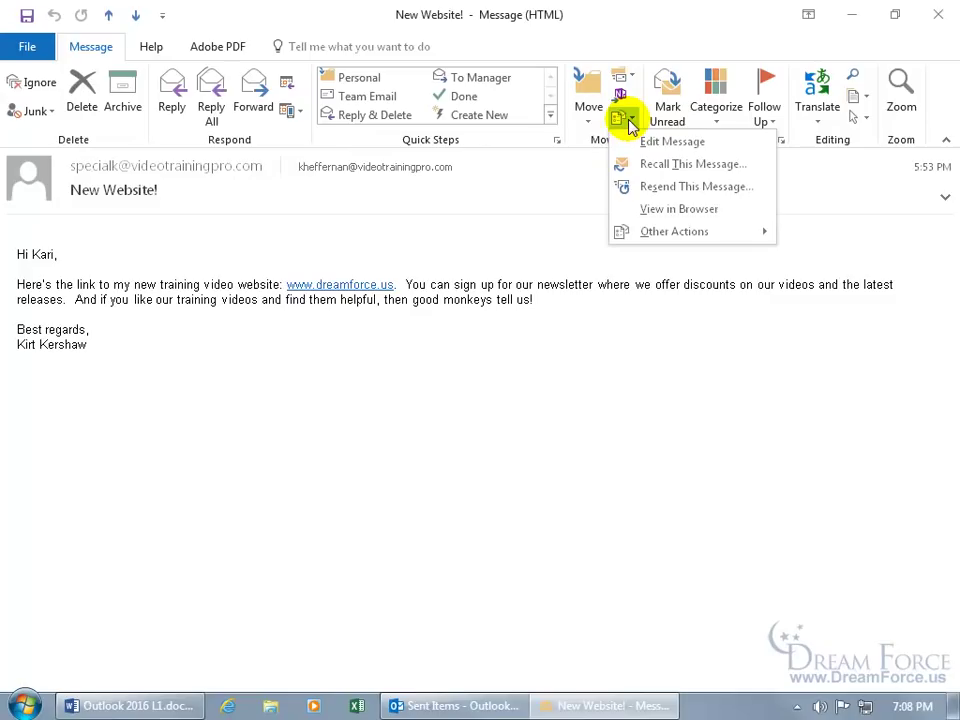
left_click(643, 188)
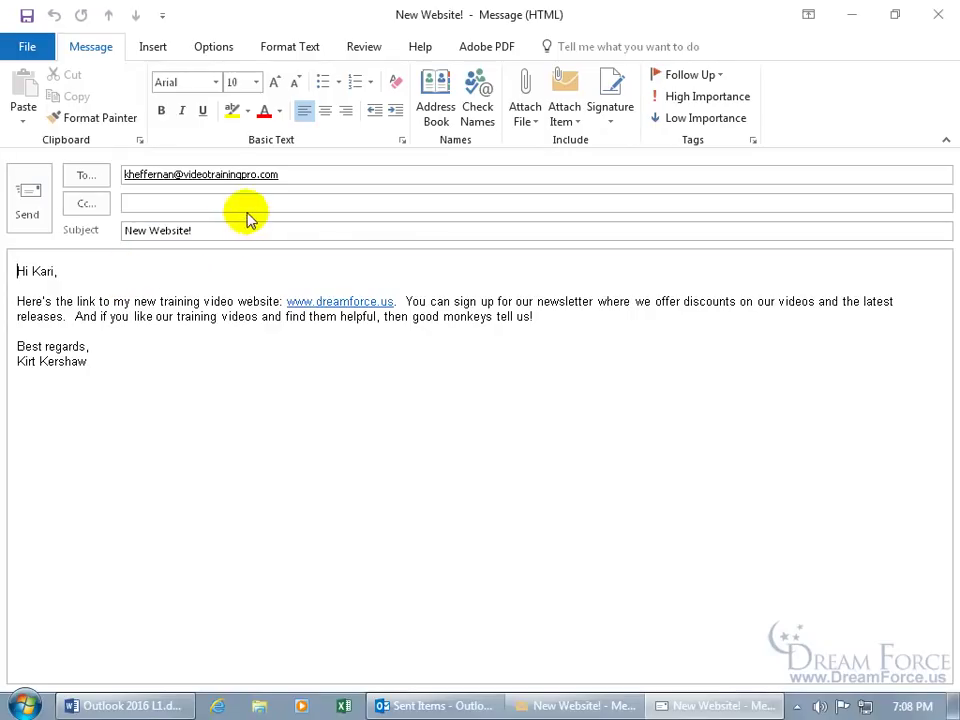
left_click(292, 175)
left_click_drag(292, 175, 159, 171)
key("Delete")
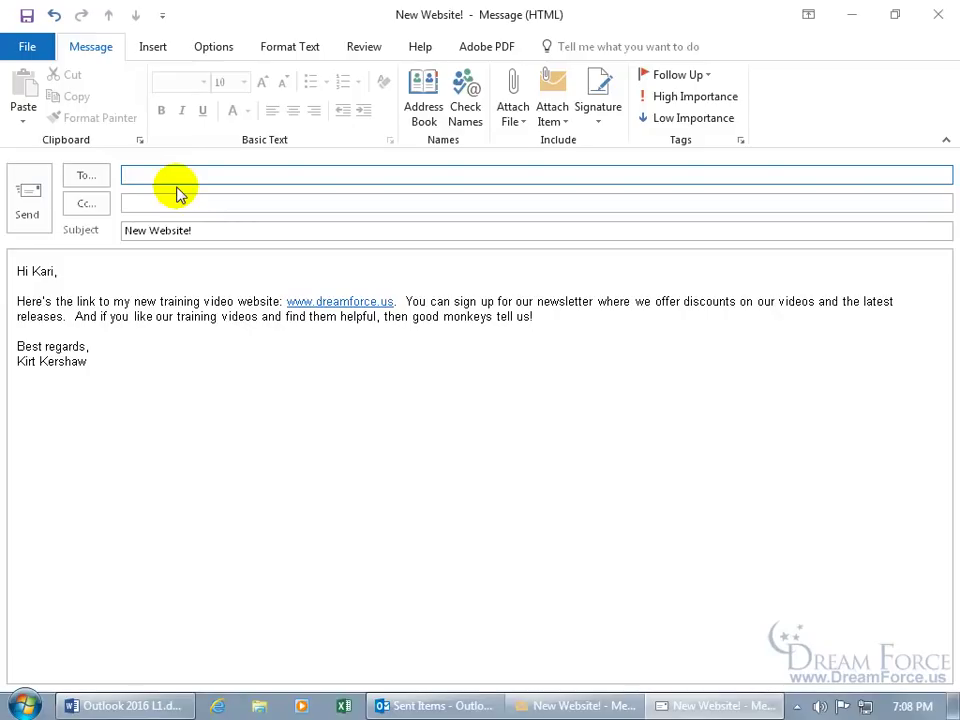
type("s")
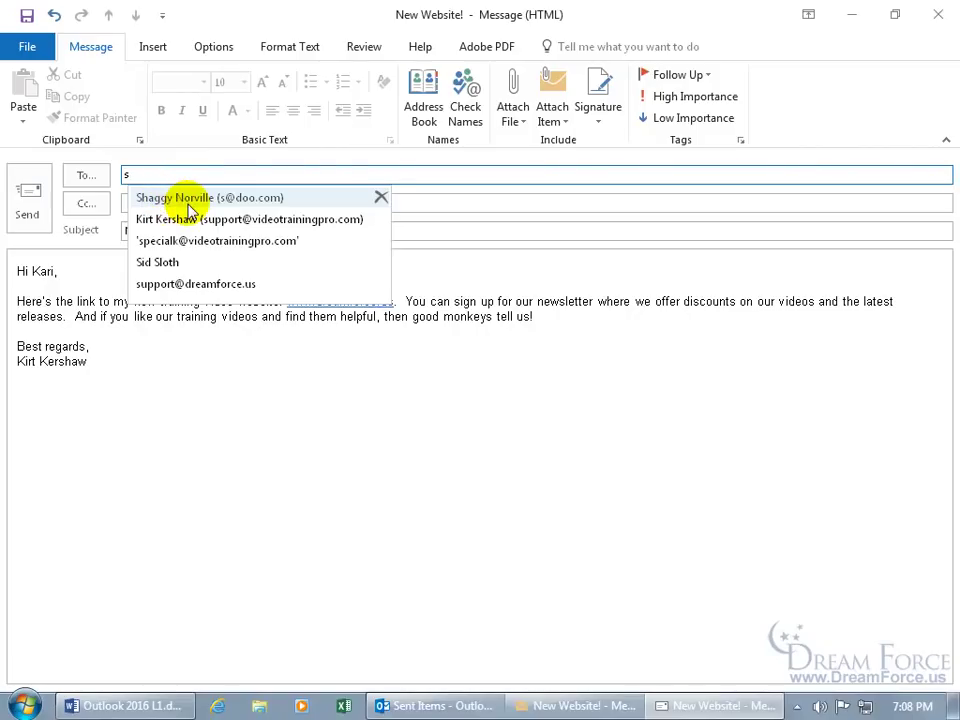
left_click(187, 200)
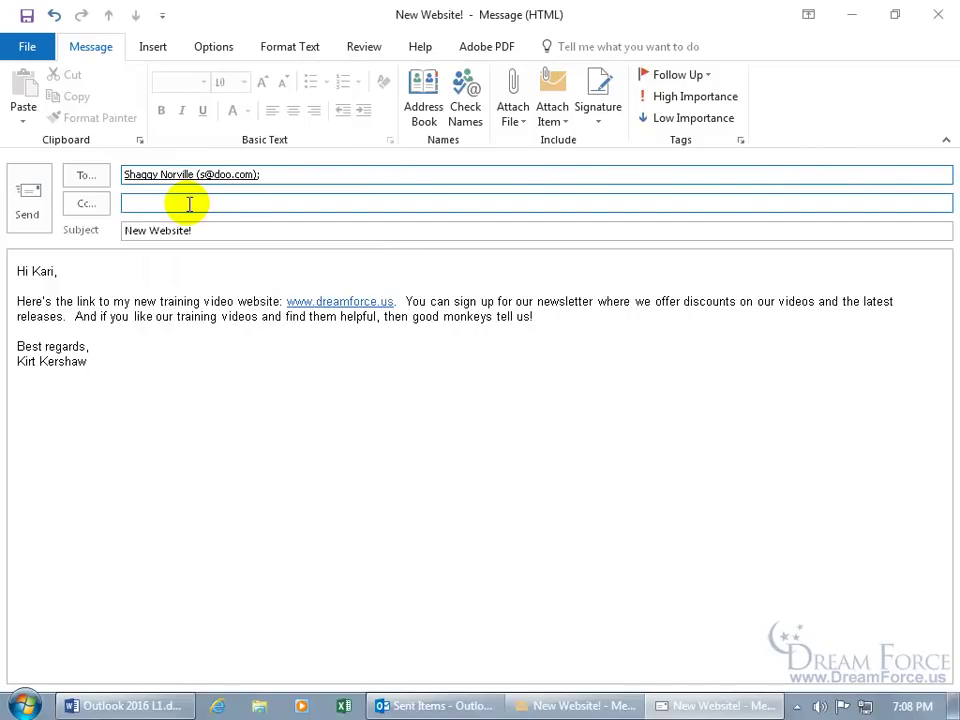
double_click(44, 272)
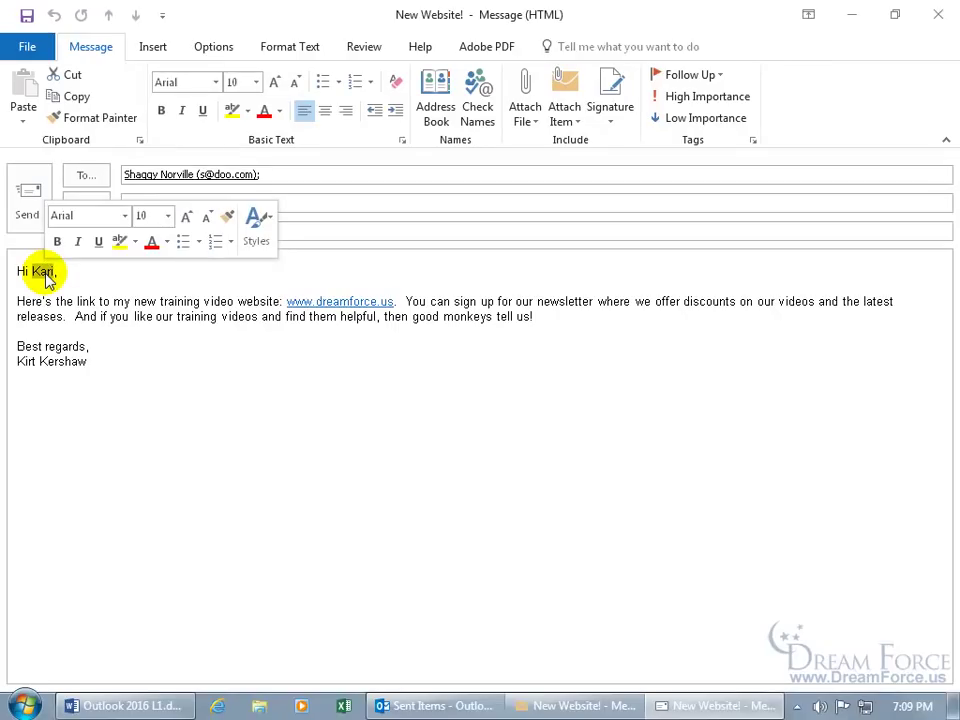
Replace the greeting's name with 'Shaggy'.
type("Shaggy")
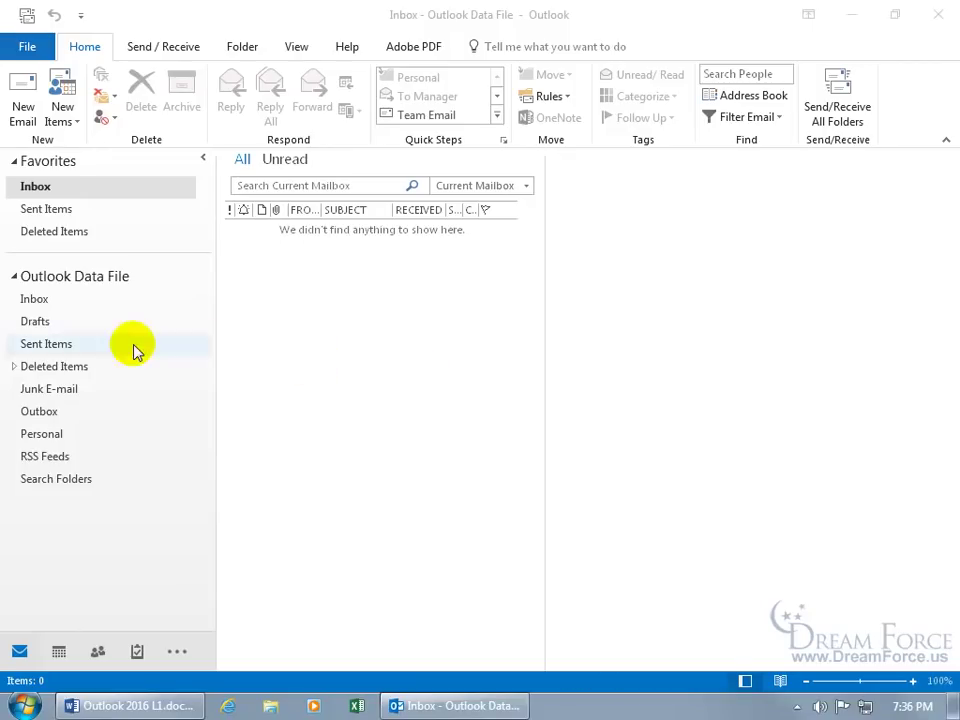
Reopen the sent 'New Website!' message from Sent Items and make it editable.
left_click(70, 346)
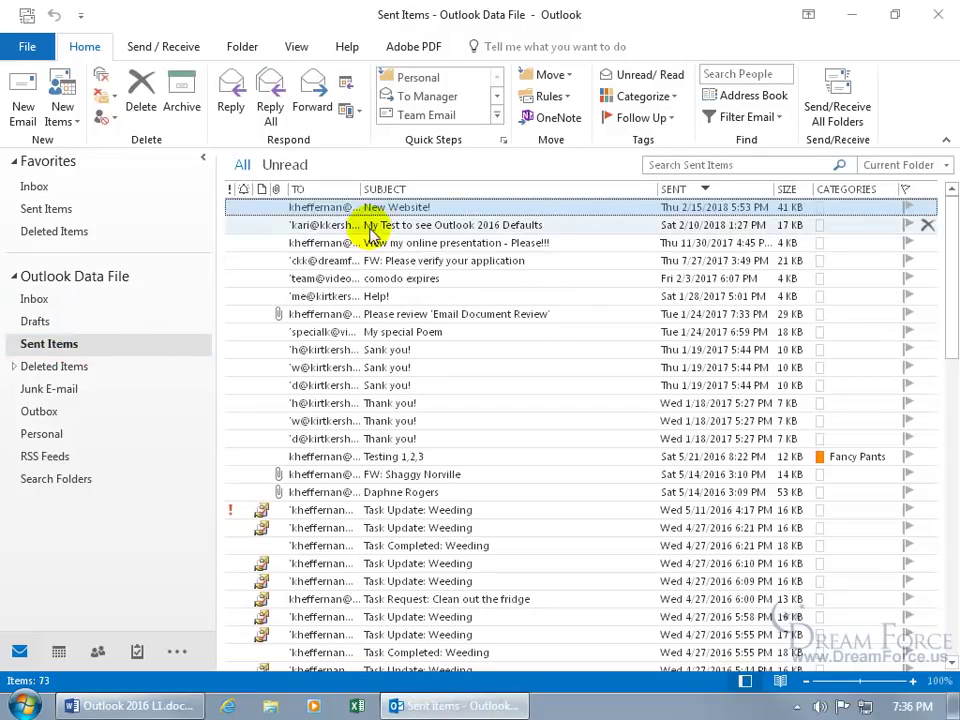
left_click(387, 207)
double_click(387, 207)
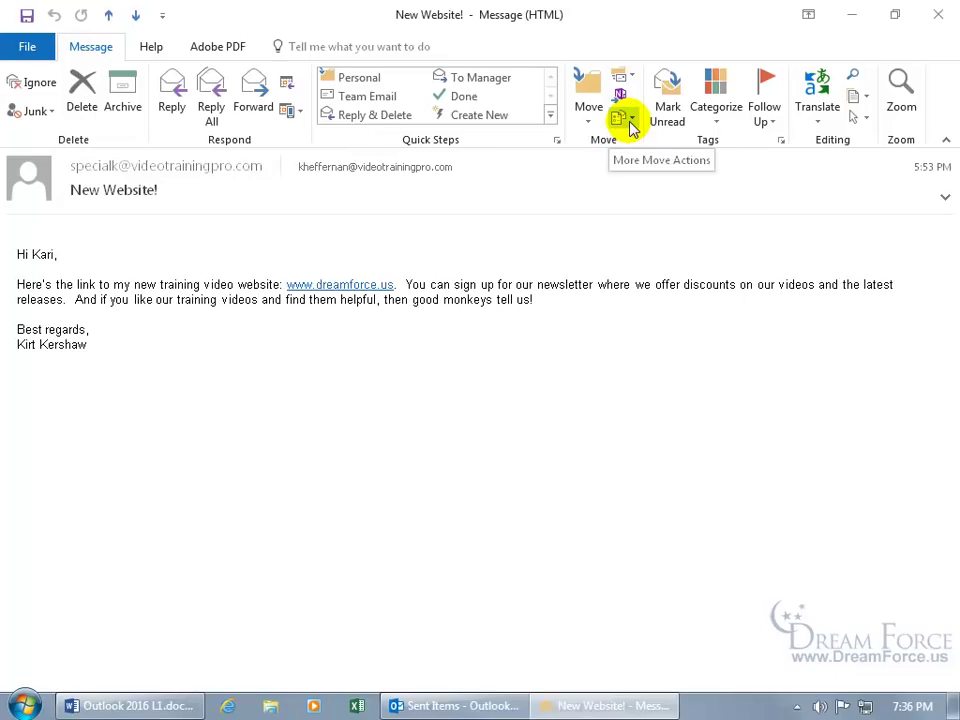
left_click(630, 122)
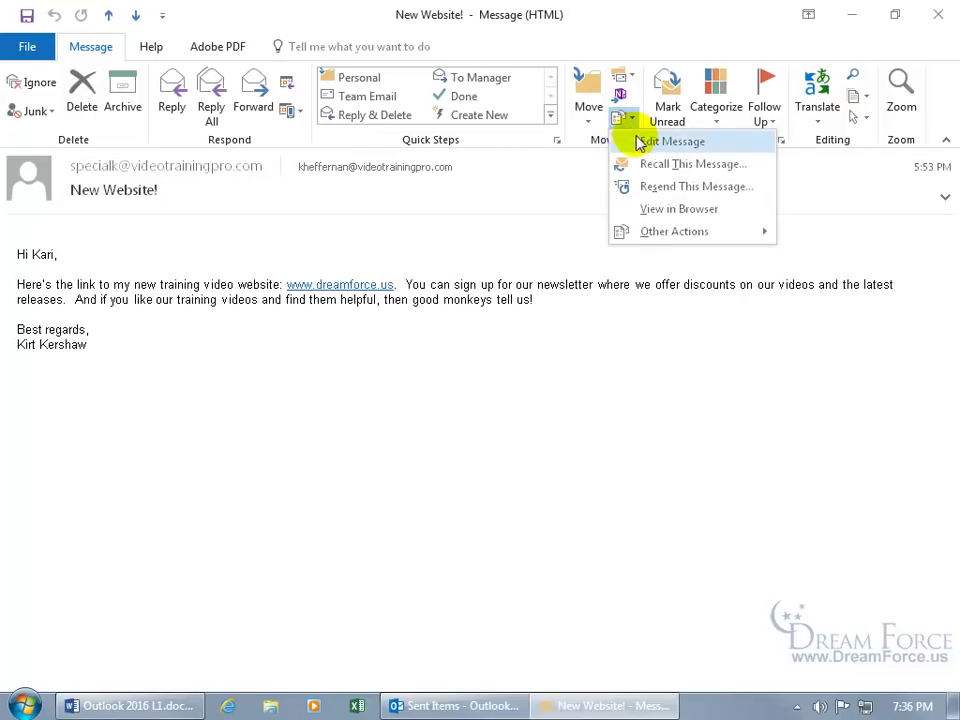
left_click(641, 141)
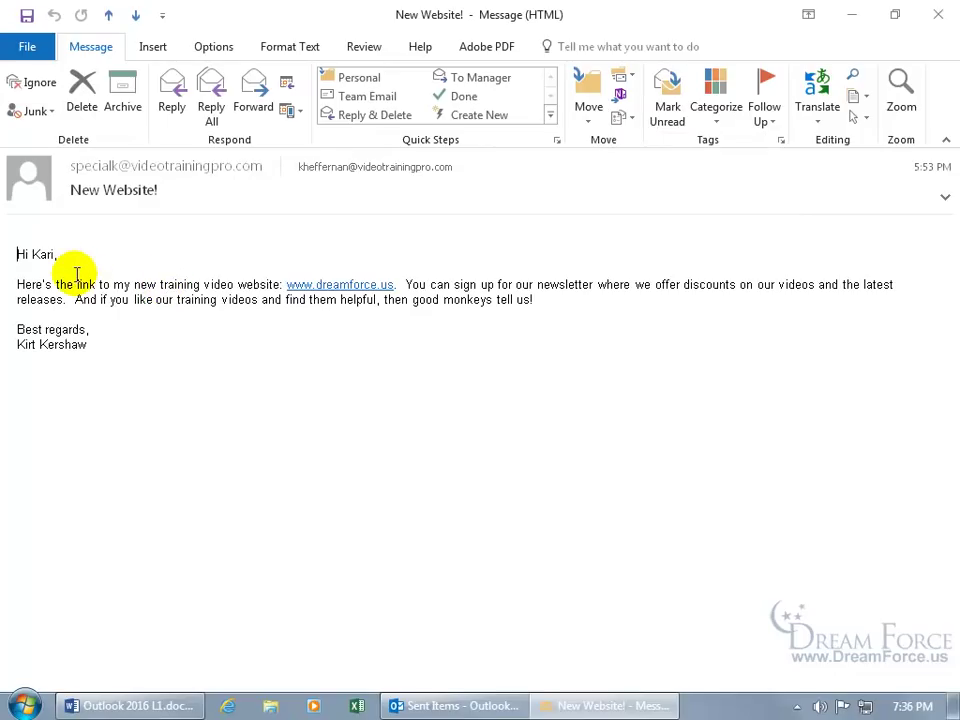
Add 'Personal Note: be sure to add images of the website next time.' below the signature and close.
left_click(96, 346)
key("Return")
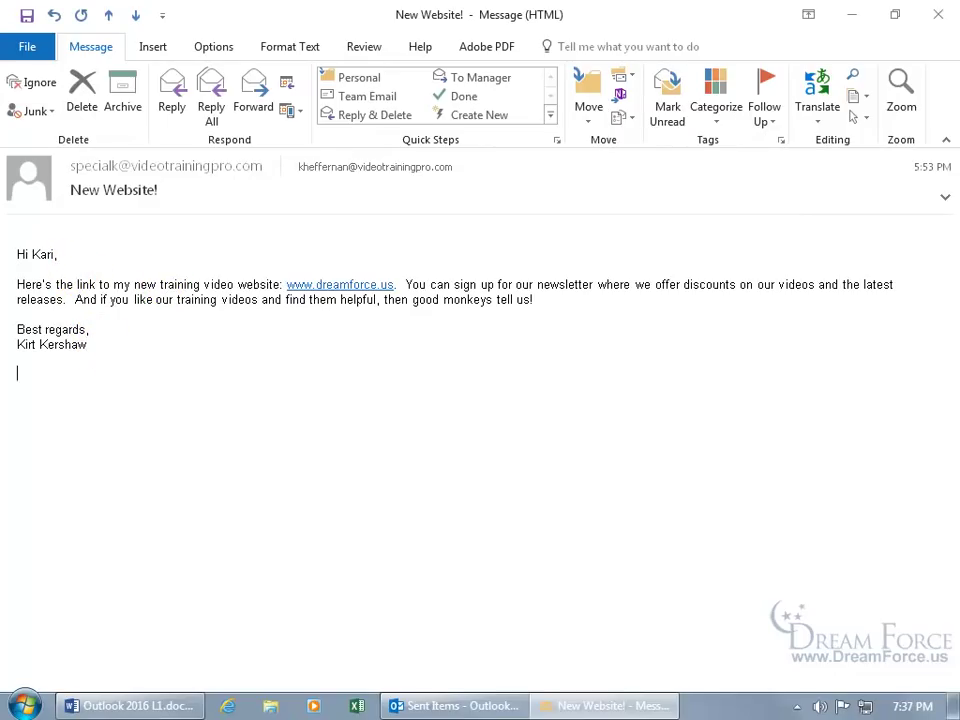
type("Personal Note: be sure to add images of the website next time.")
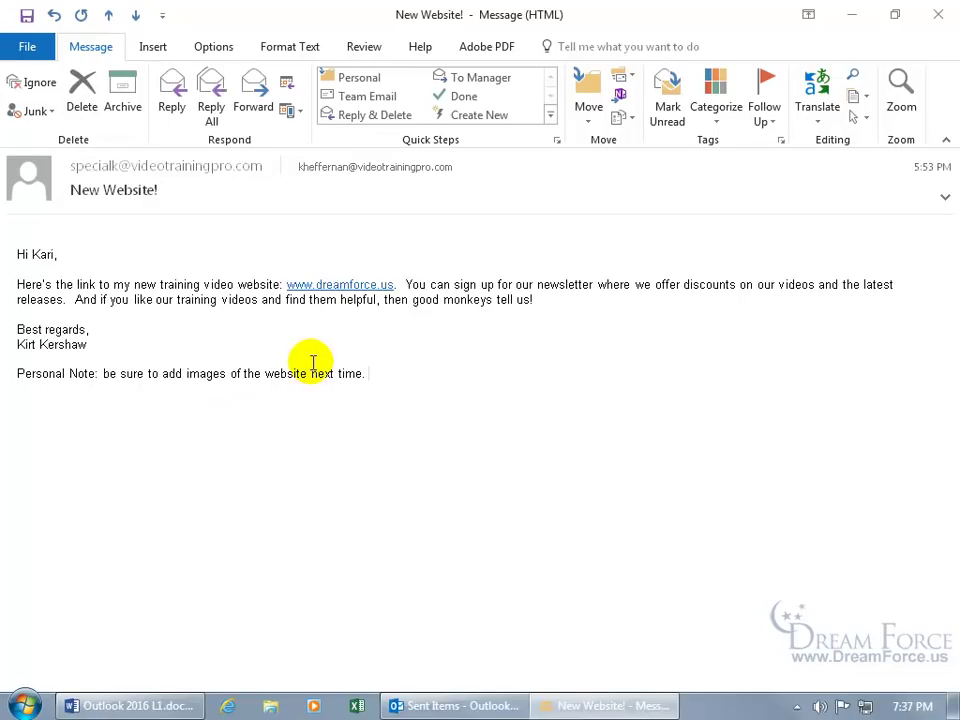
left_click(945, 20)
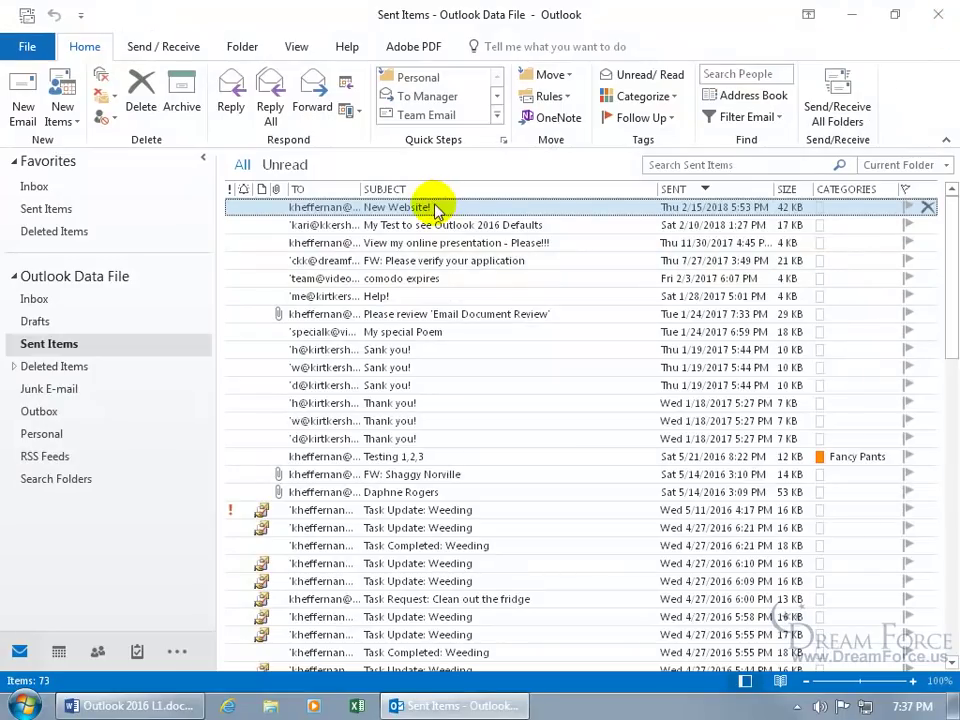
Resend the annotated message with its Personal Note line deleted, then close the draft.
double_click(433, 207)
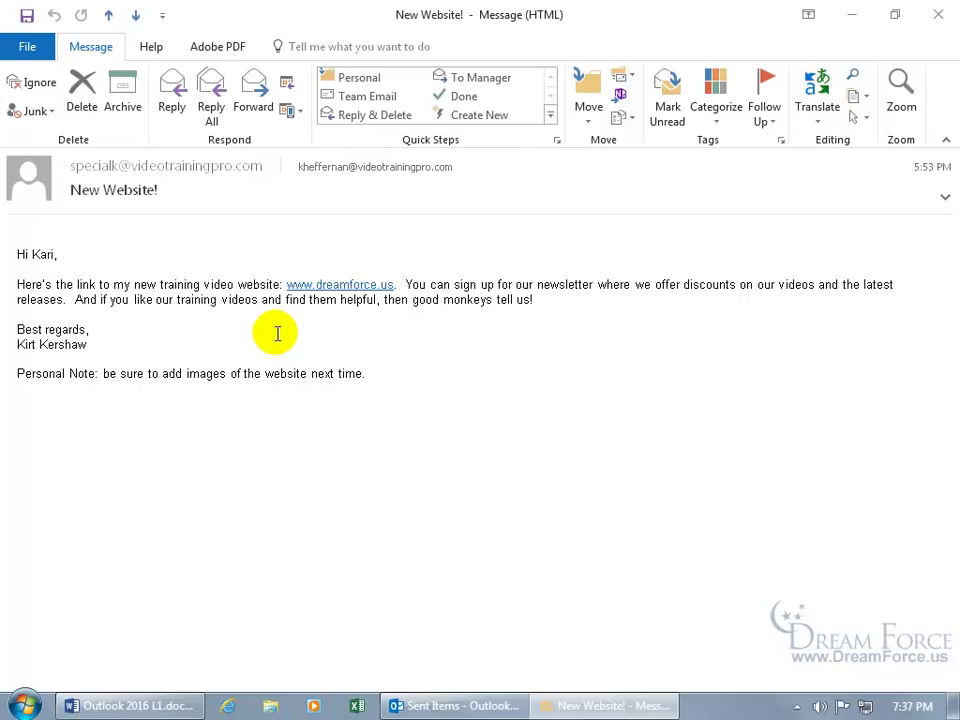
left_click(624, 119)
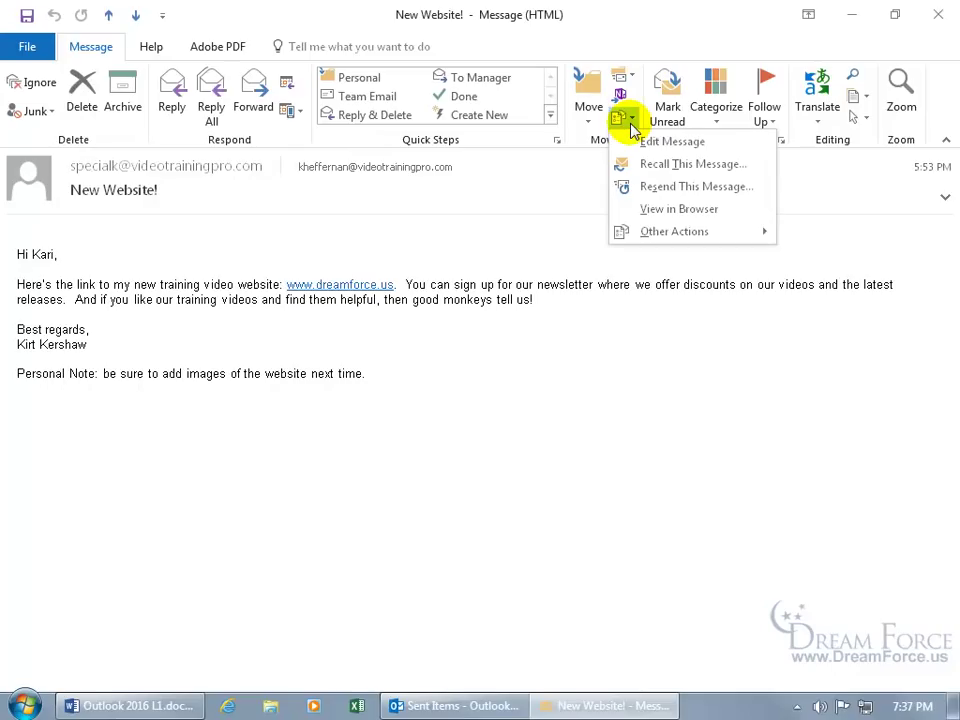
left_click(654, 186)
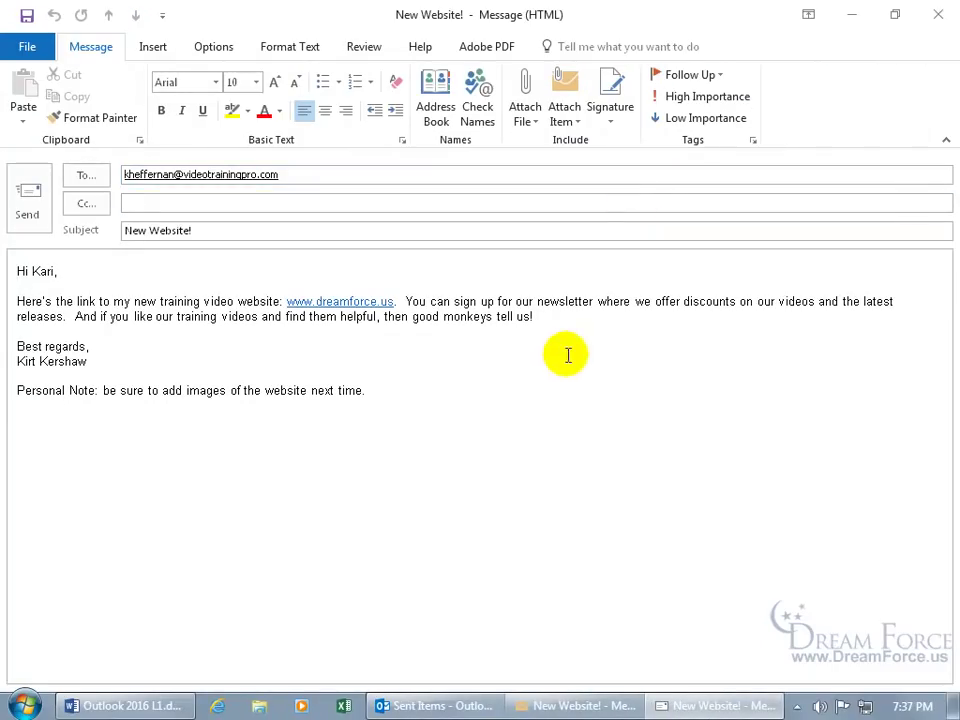
left_click_drag(375, 389, 14, 391)
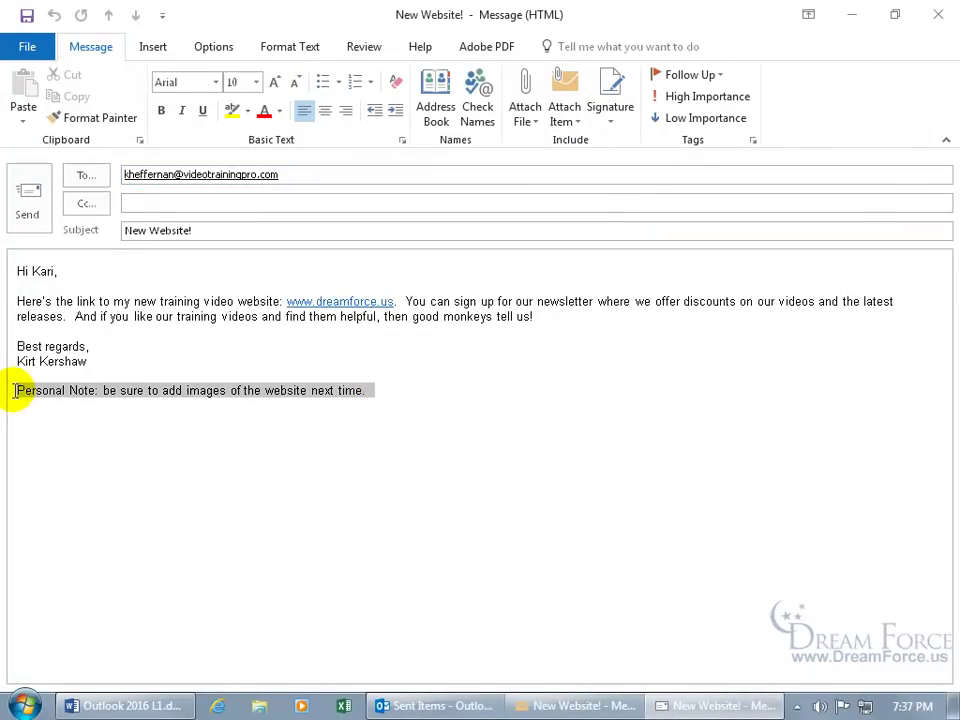
key("Delete")
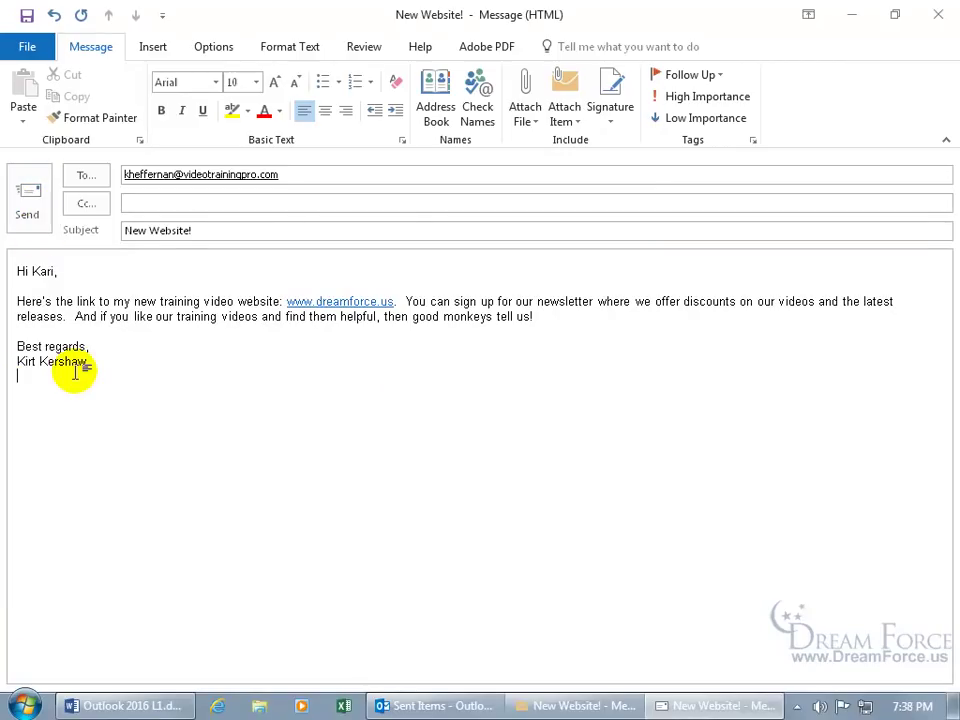
left_click(938, 14)
Discard the resend draft, make the sent message editable again, and expand its header.
left_click(486, 406)
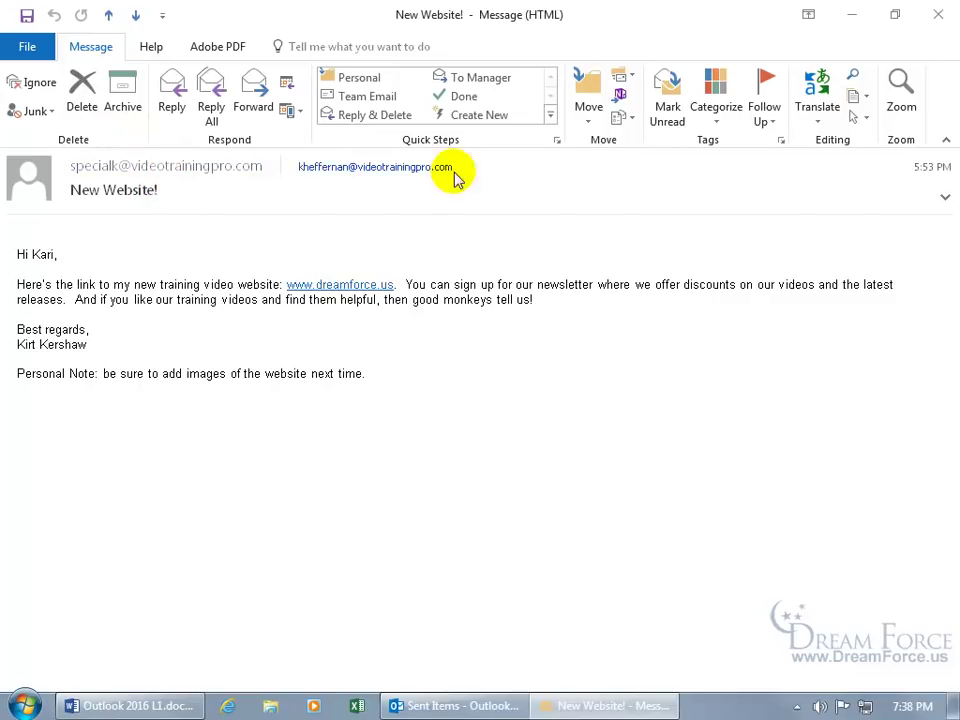
left_click(630, 122)
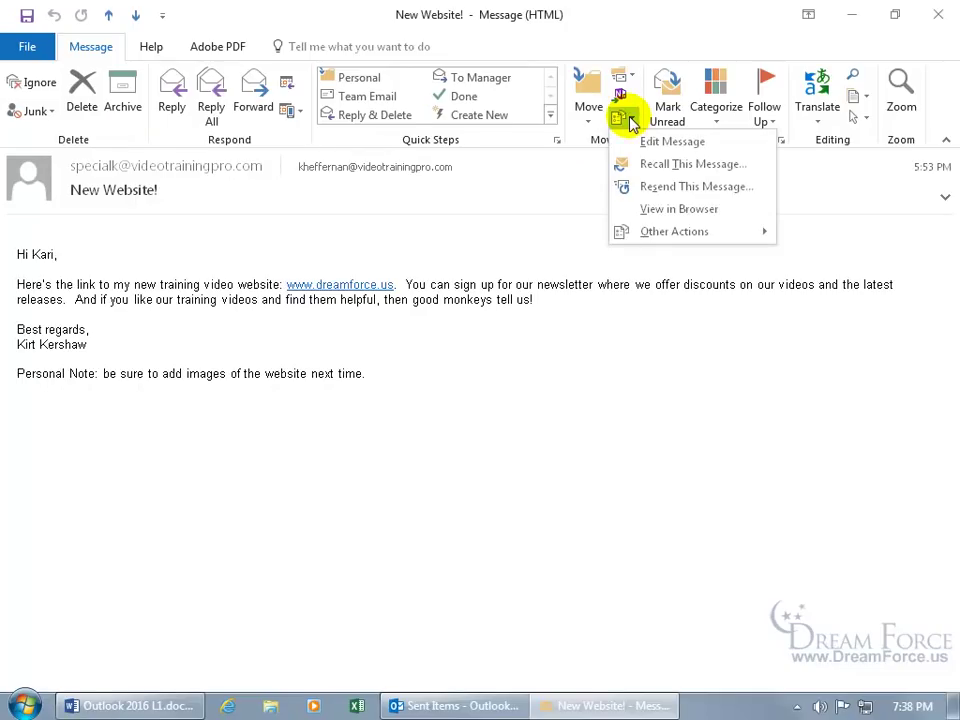
left_click(652, 143)
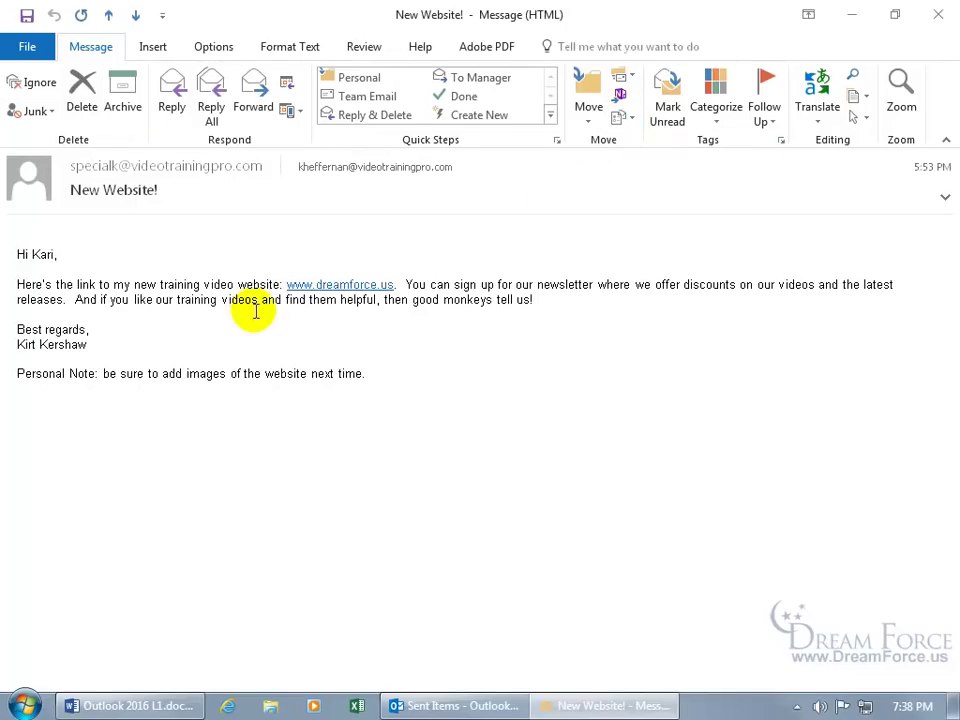
left_click(168, 194)
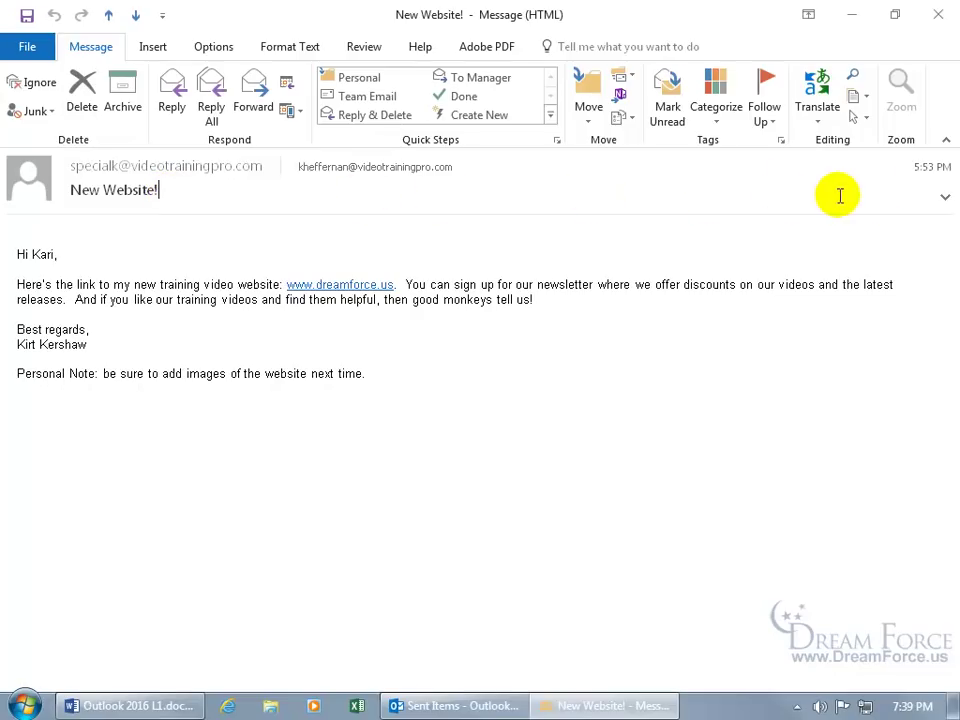
left_click(945, 201)
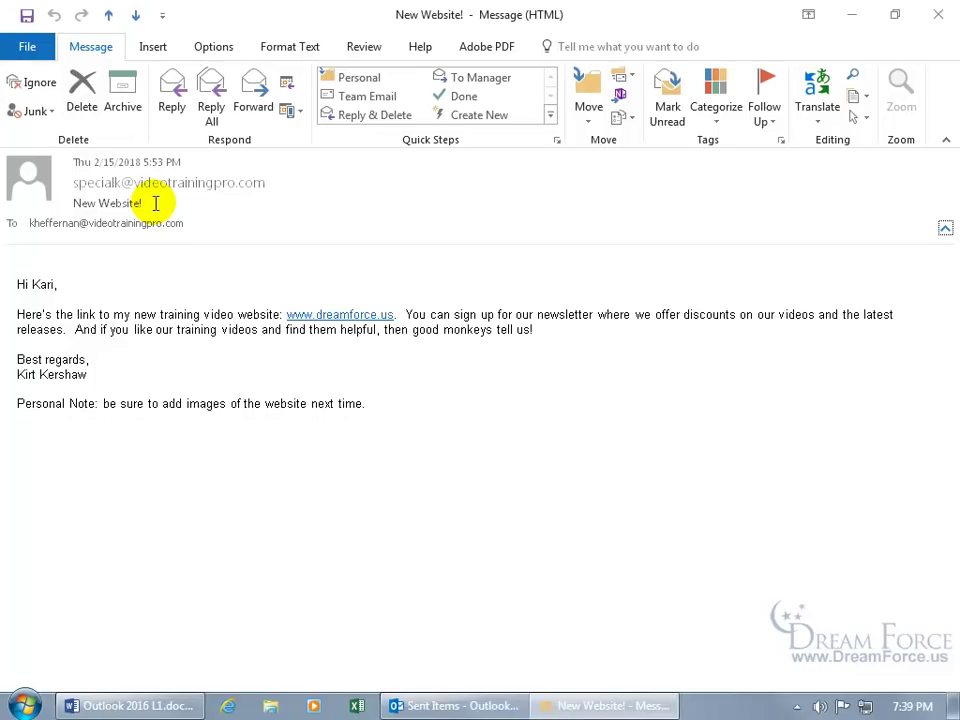
Remove the '!' so the subject reads 'New Website', fixing typos, then close the message.
left_click(155, 203)
key("BackSpace")
key("BackSpace")
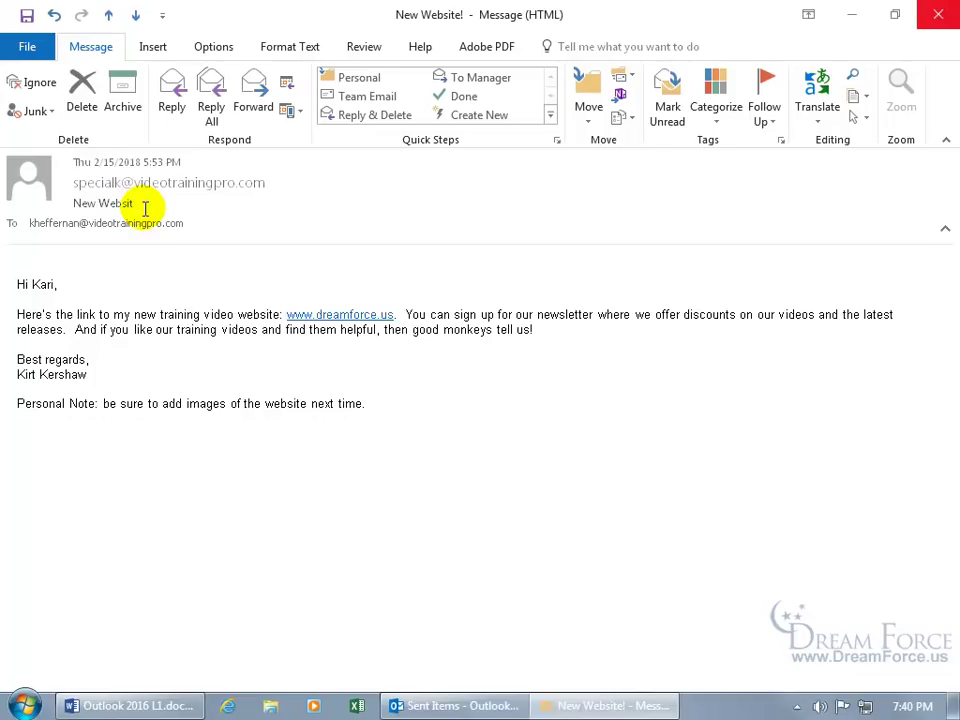
type("e")
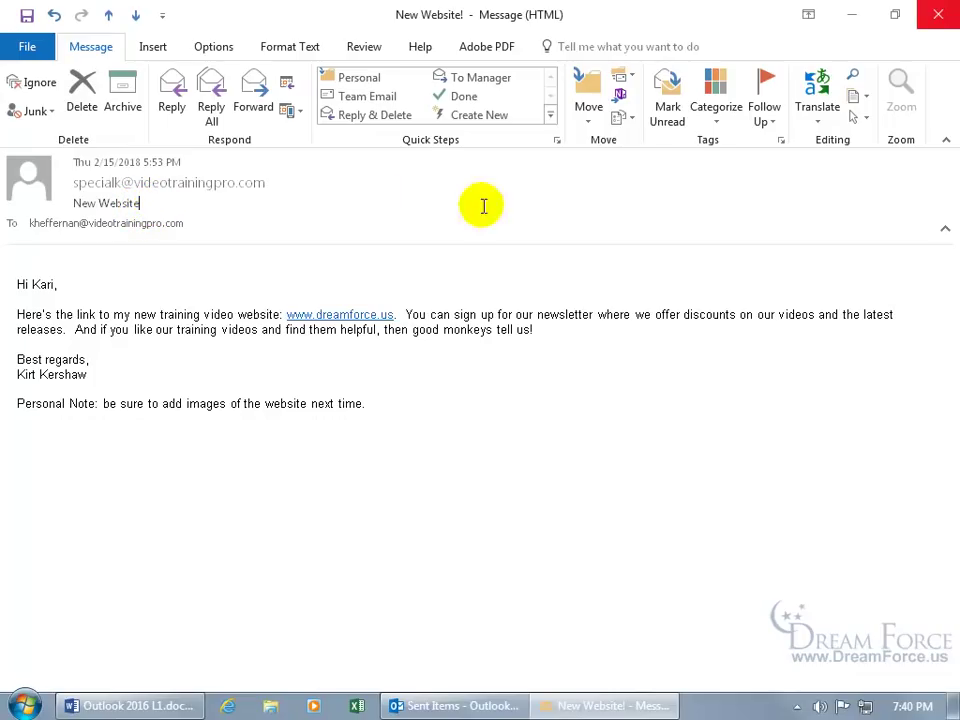
left_click(943, 229)
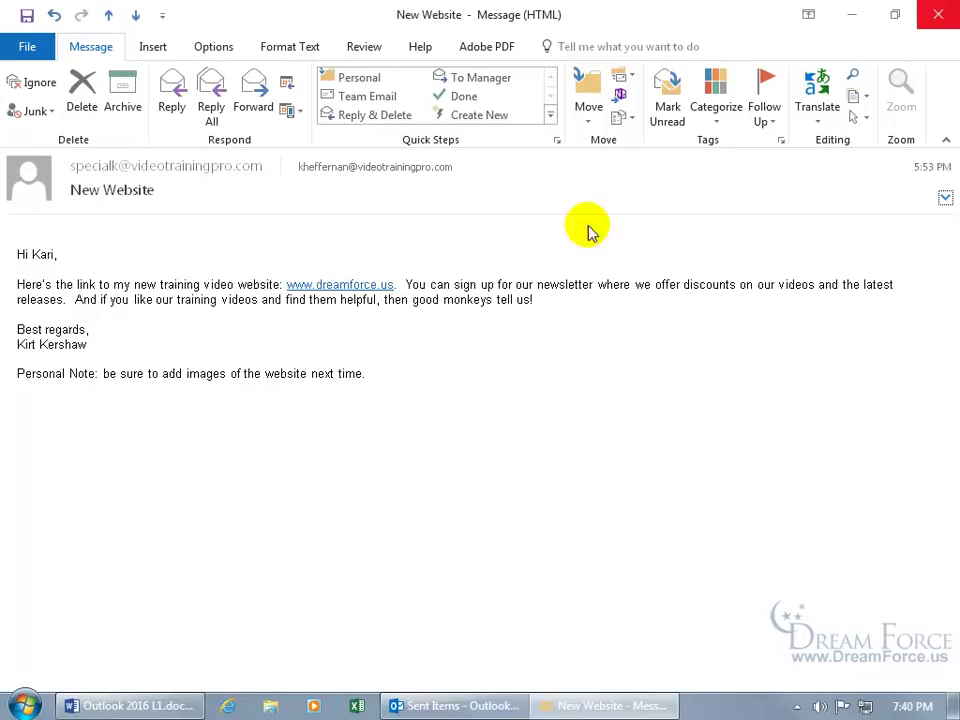
left_click(174, 188)
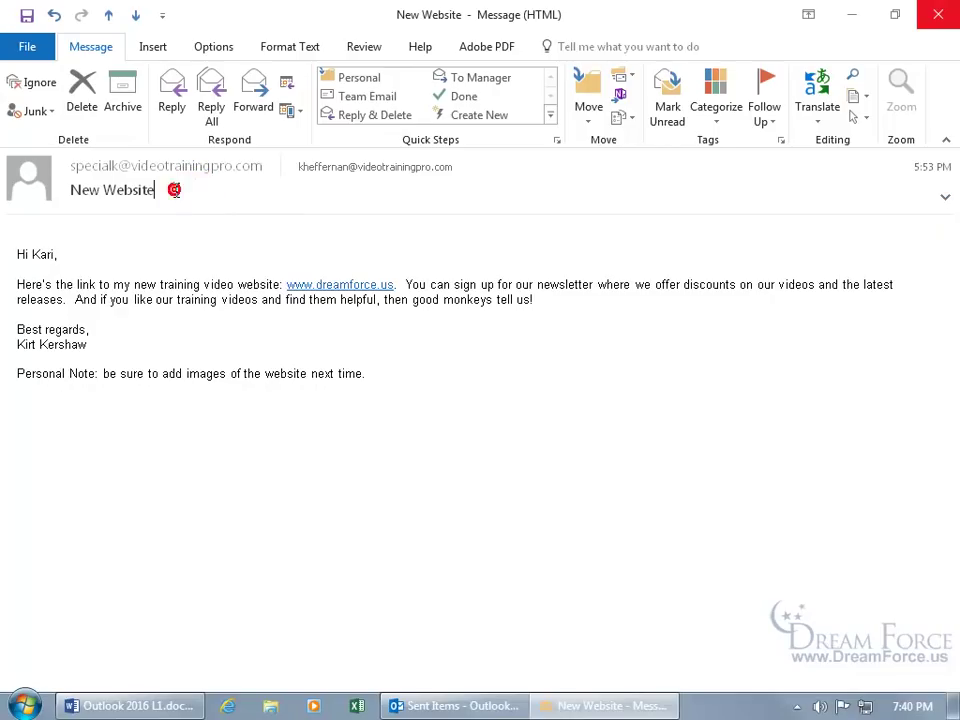
left_click(945, 197)
left_click(155, 203)
type("dd")
key("BackSpace")
key("BackSpace")
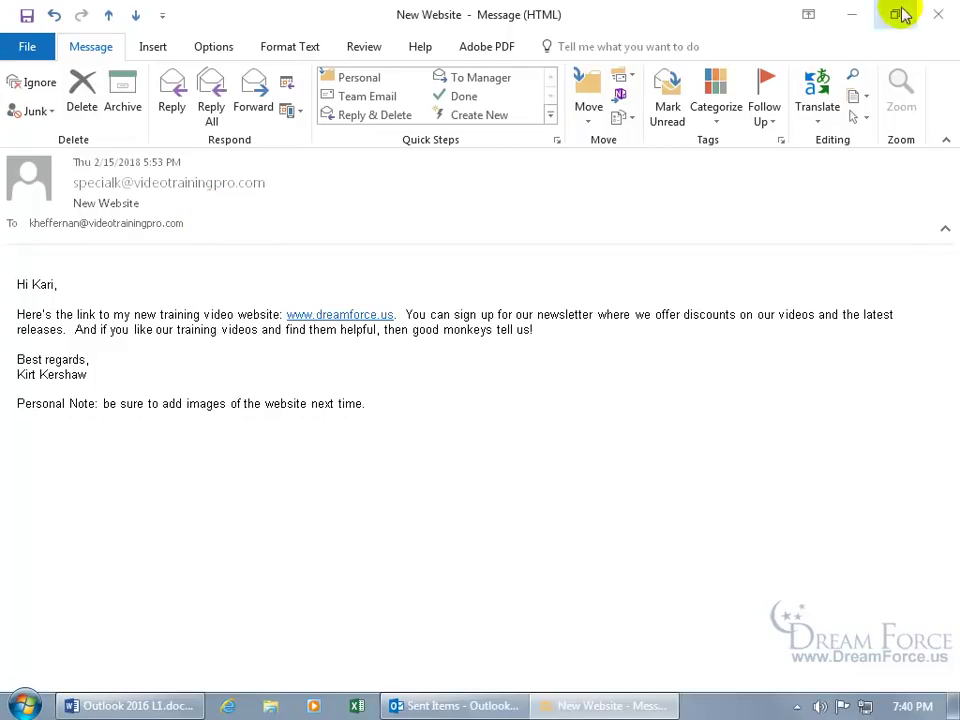
left_click(938, 14)
Discard the changes, go to the Inbox and Send/Receive All Folders to fetch the reply.
left_click(487, 417)
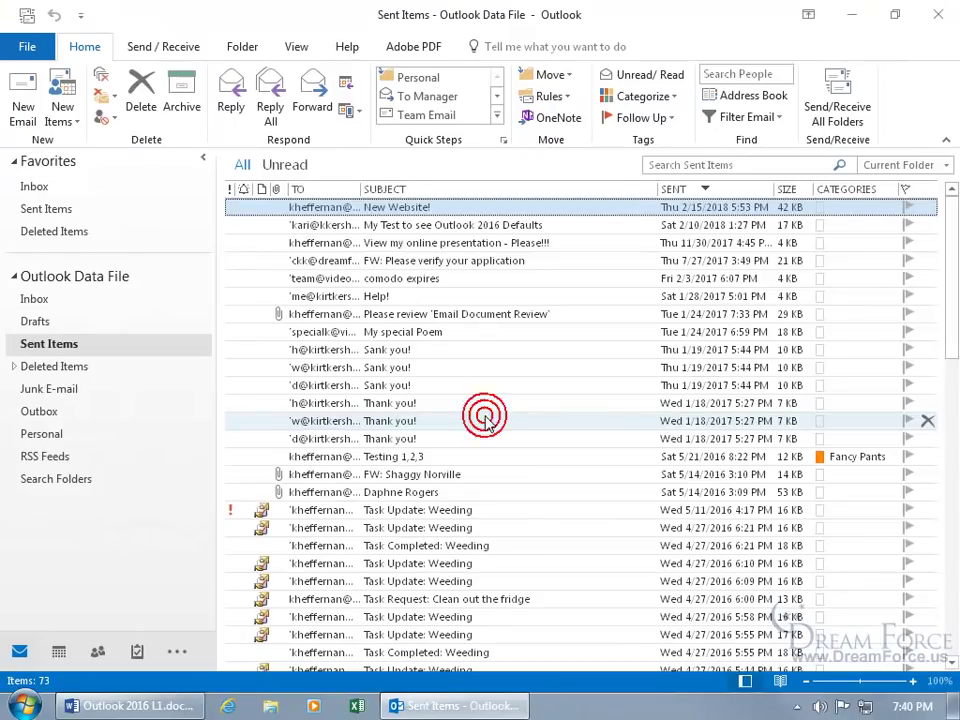
left_click(45, 188)
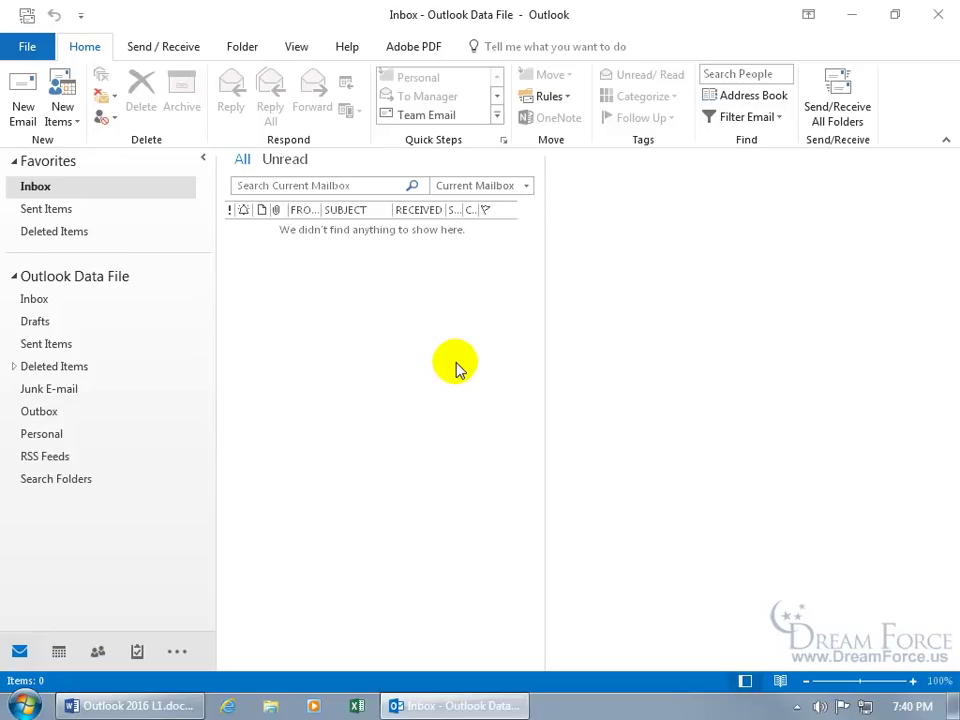
left_click(842, 110)
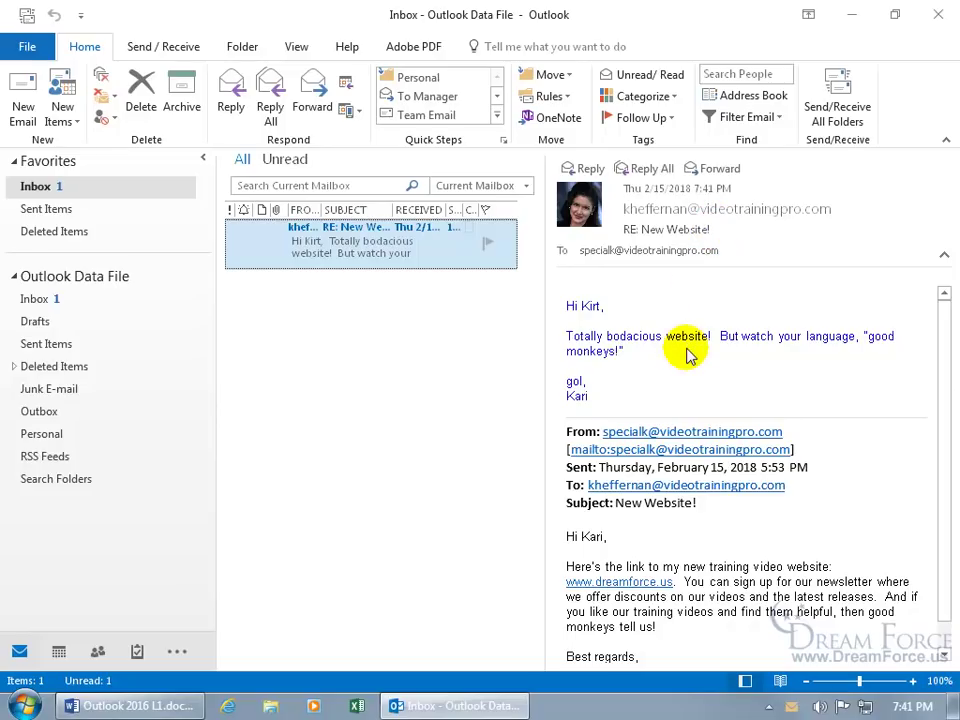
Open the 'RE: New Website!' reply in its own window and make it editable.
double_click(378, 245)
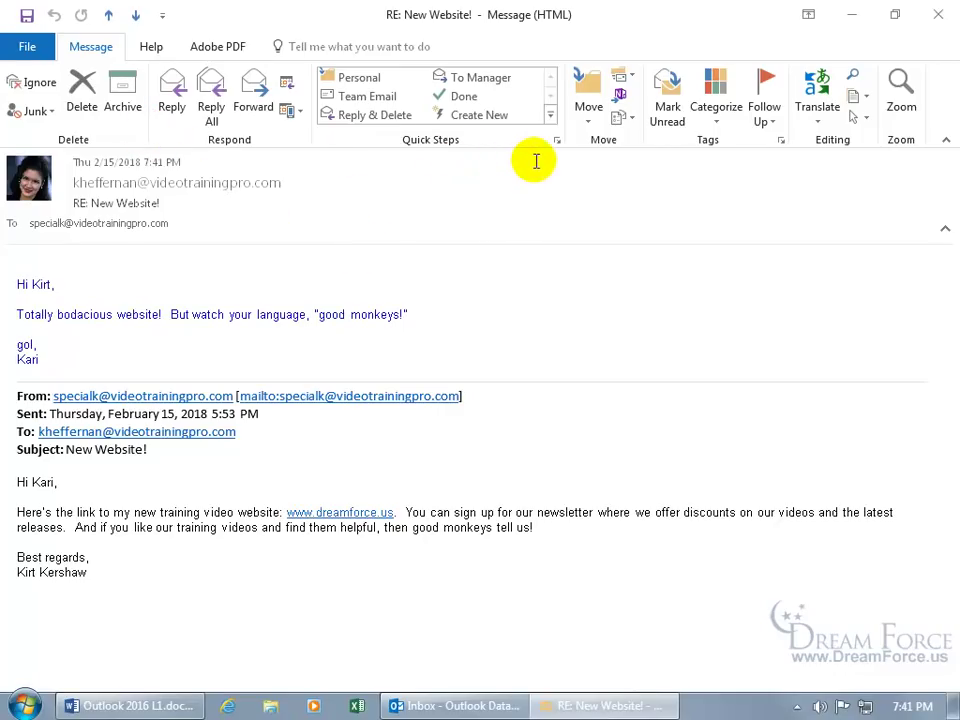
left_click(633, 122)
left_click(643, 143)
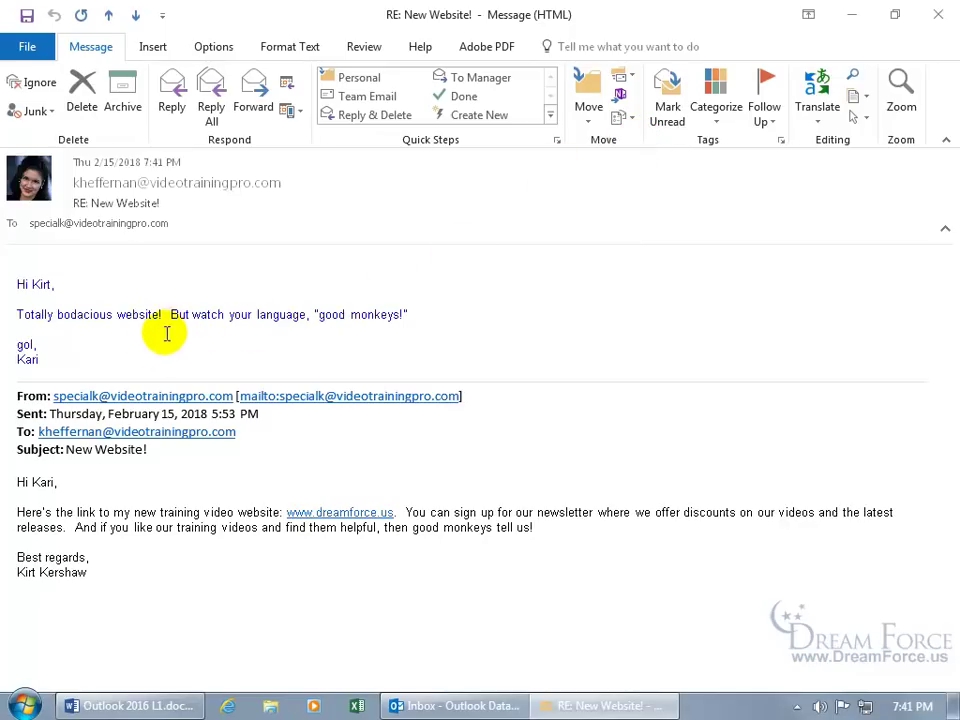
Delete the sender's signature name line after 'gol,' and place the caret in the subject.
left_click(79, 360)
type("fg")
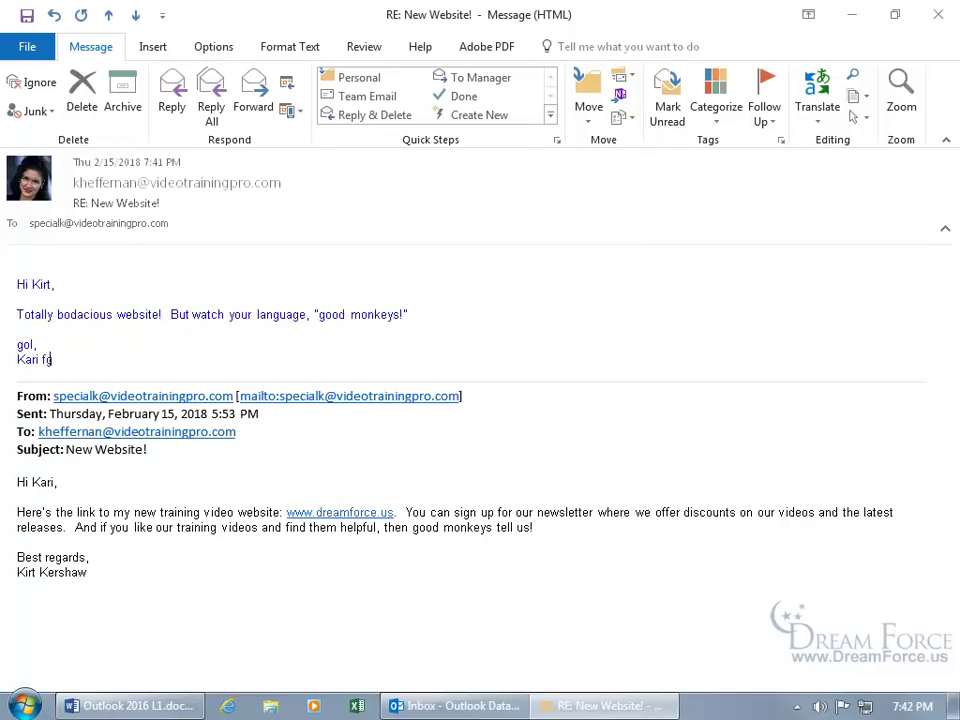
triple_click(63, 363)
key("Delete")
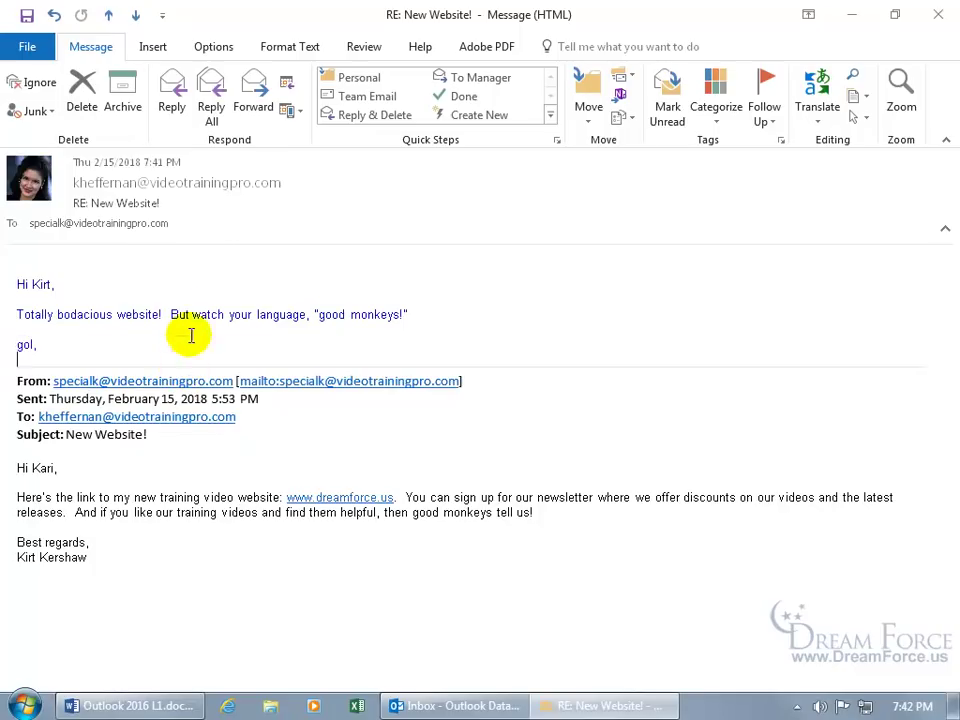
left_click(172, 202)
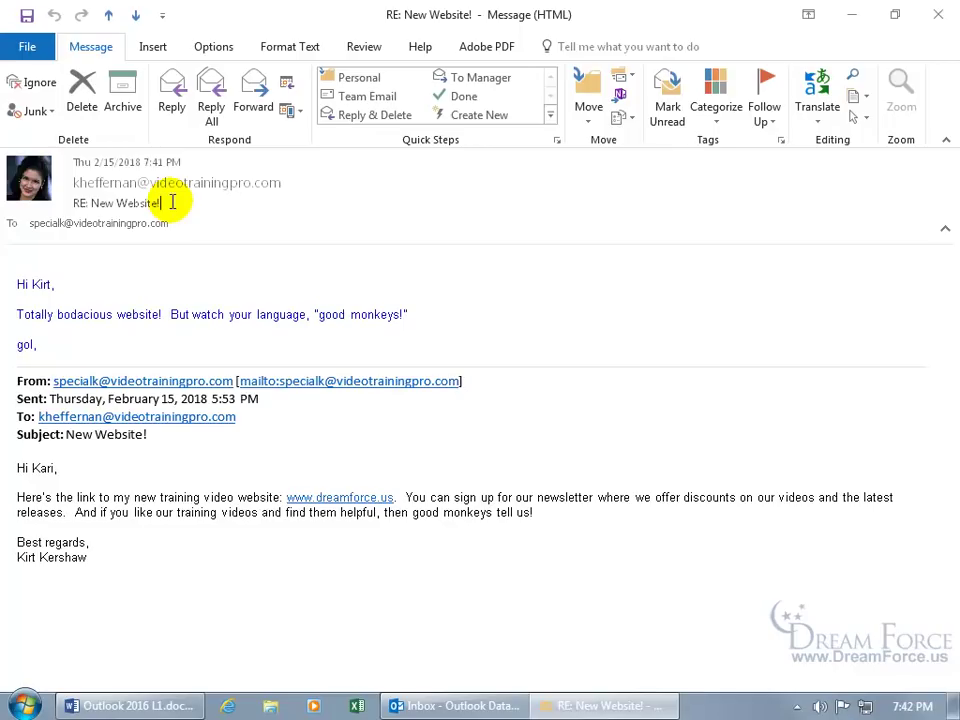
Append ' - Use quote for marketing purposes' to the reply's subject and retype its final 's'.
type("- Use quote for marketing purposes")
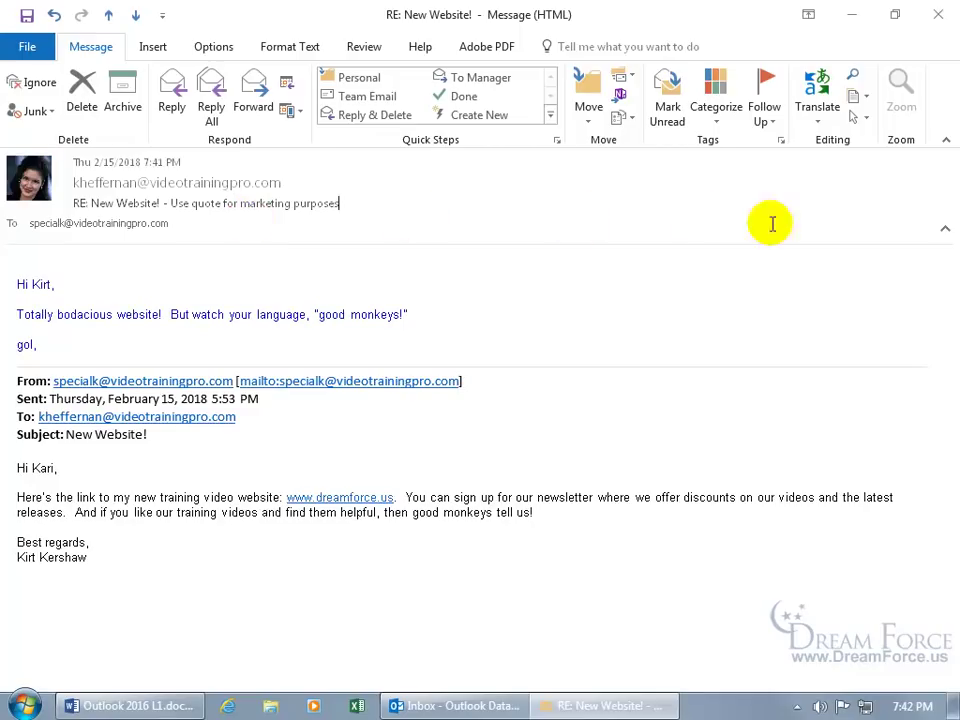
left_click(945, 233)
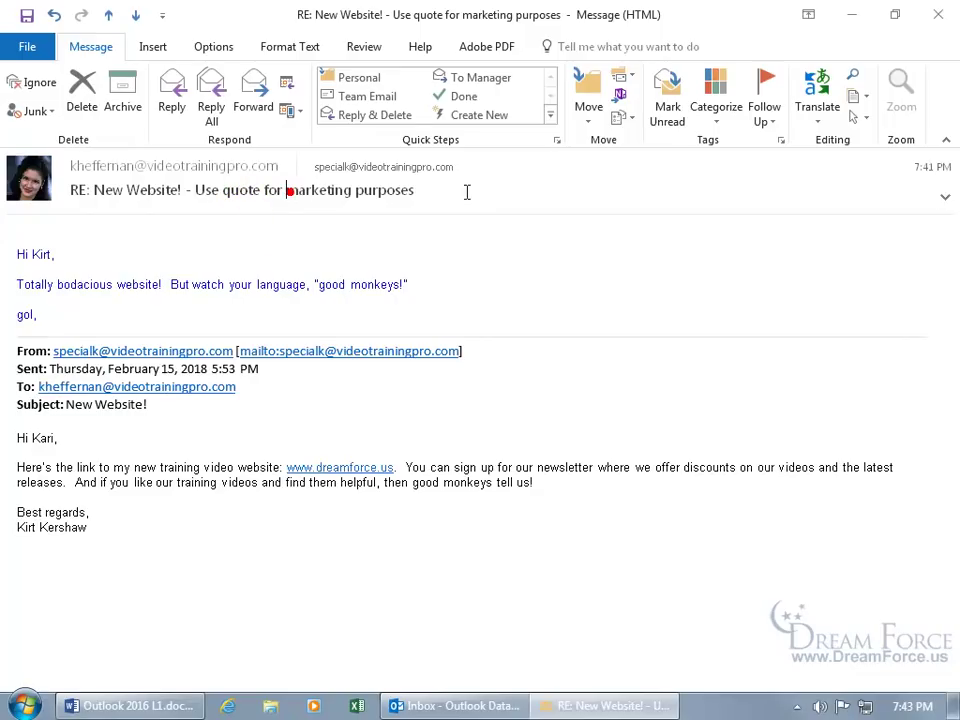
left_click(358, 190)
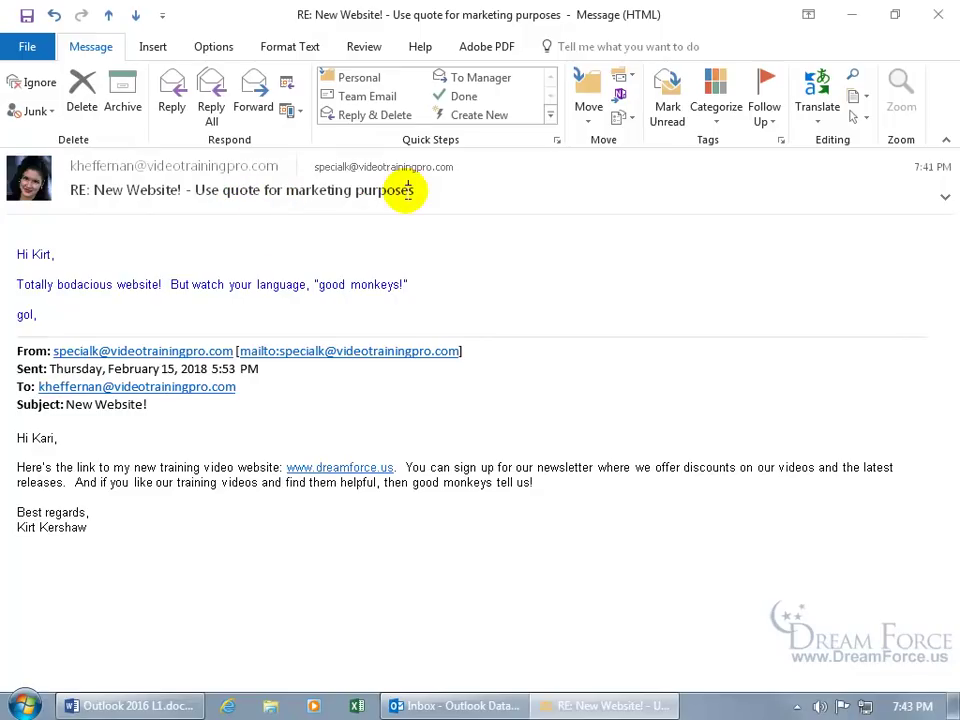
left_click(944, 197)
left_click(364, 203)
key("BackSpace")
type("s")
Close the reply window and keep the saved changes.
left_click(388, 315)
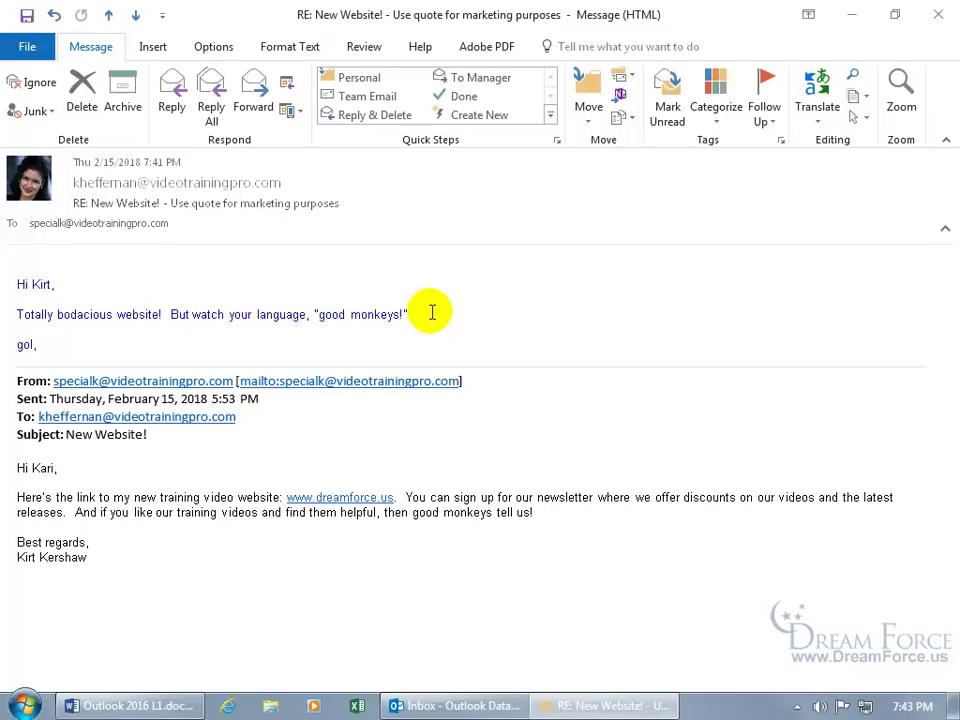
left_click(895, 15)
key("Escape")
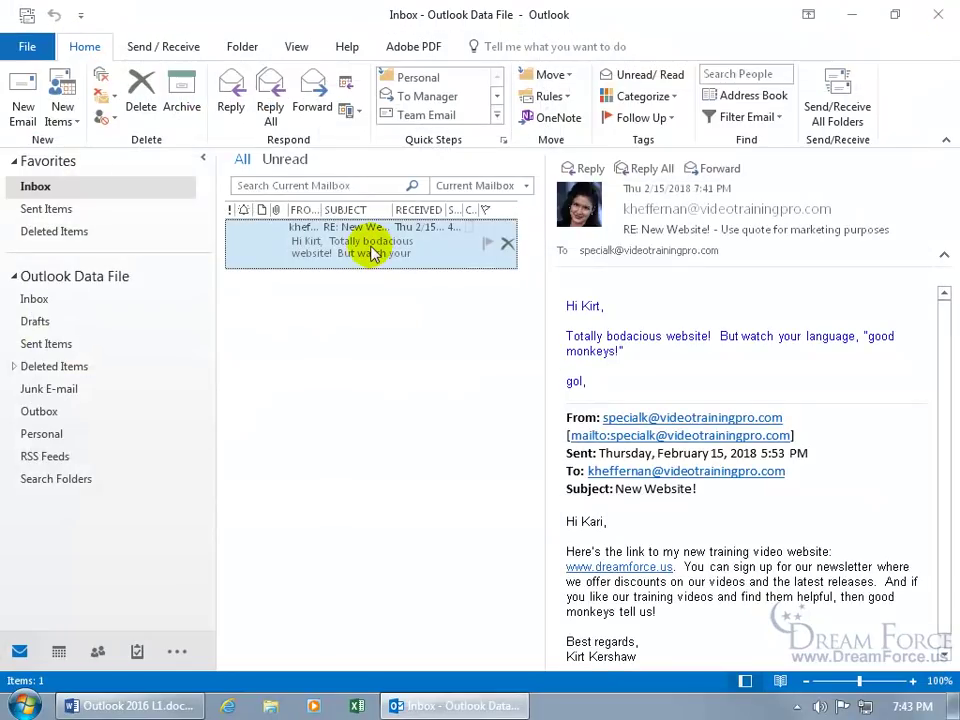
Reopen the edited reply from the Inbox and retype the subject's final 's'.
double_click(372, 253)
left_click(354, 311)
left_click(382, 316)
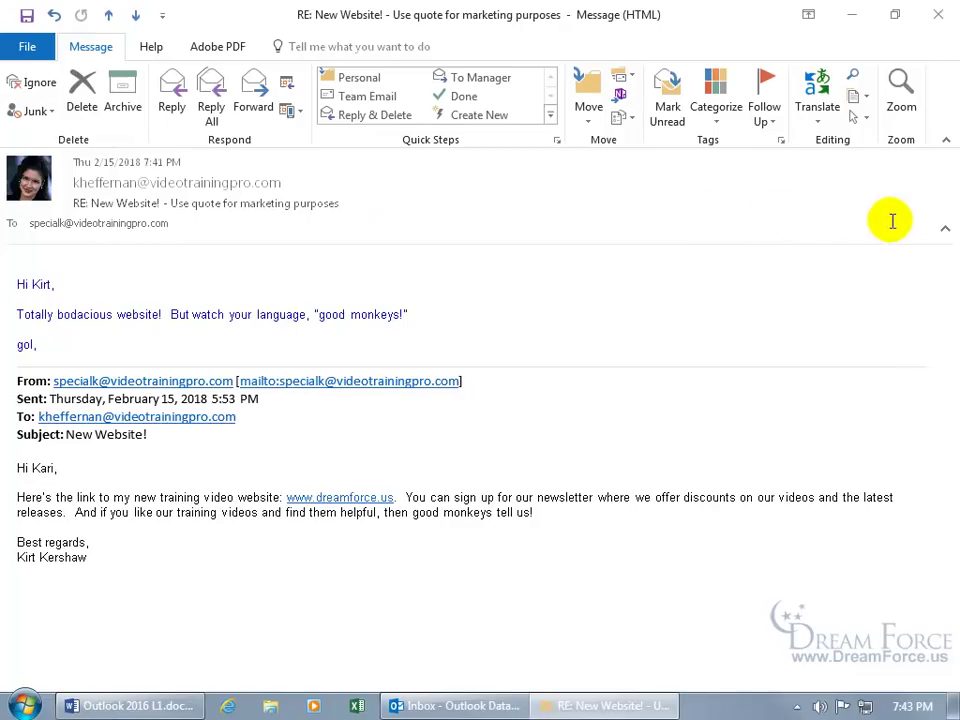
left_click(376, 205)
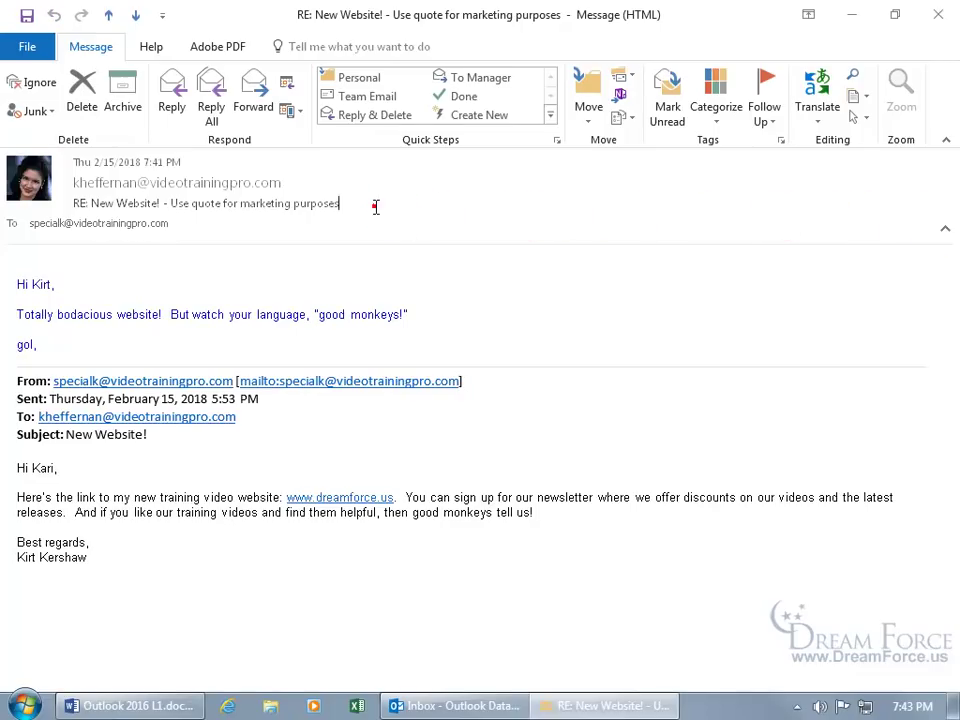
key("BackSpace")
type("s")
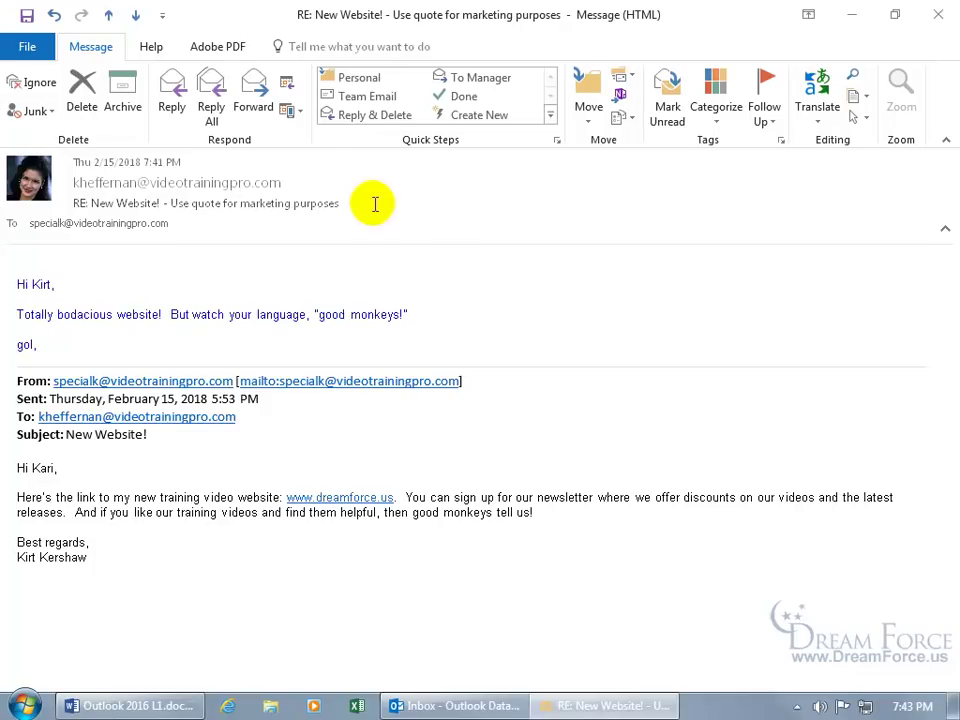
Check the other message actions list without choosing anything, then collapse the header.
left_click(631, 119)
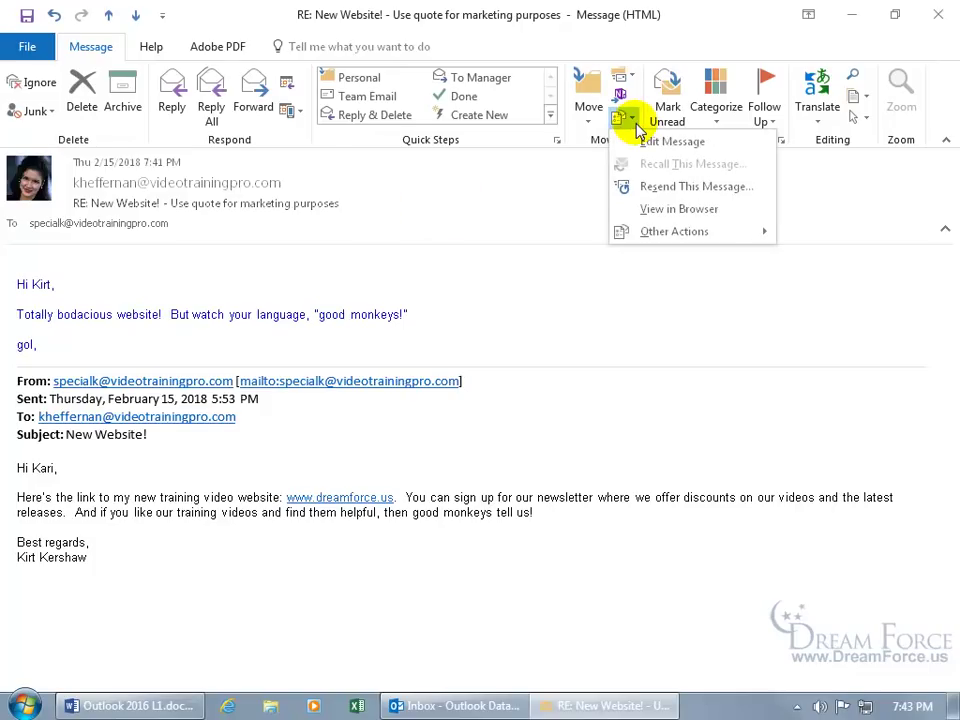
left_click(422, 283)
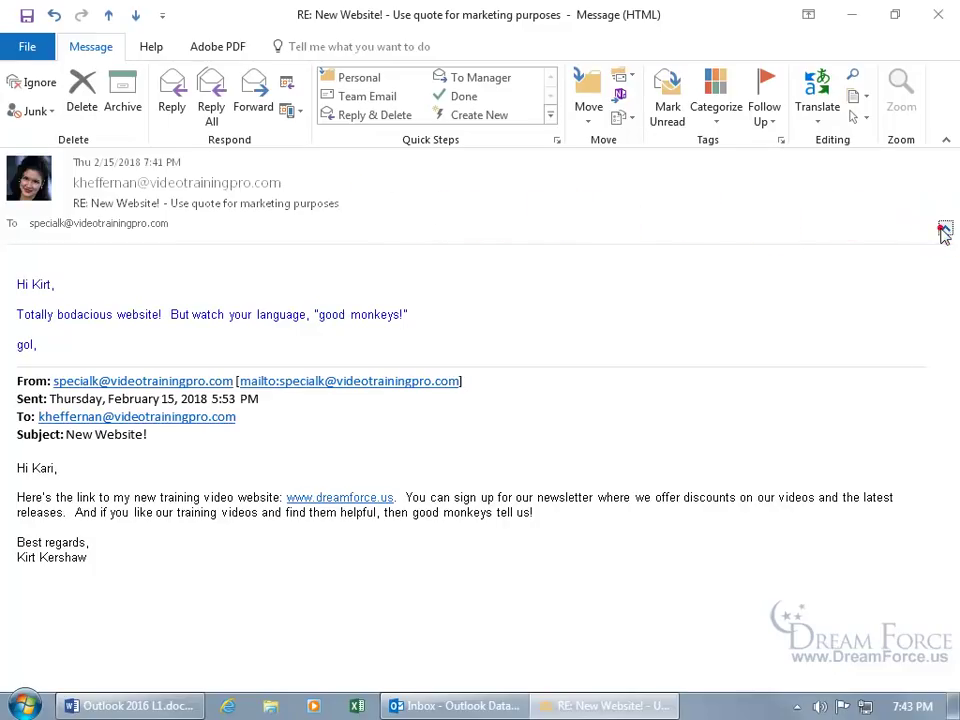
left_click(943, 228)
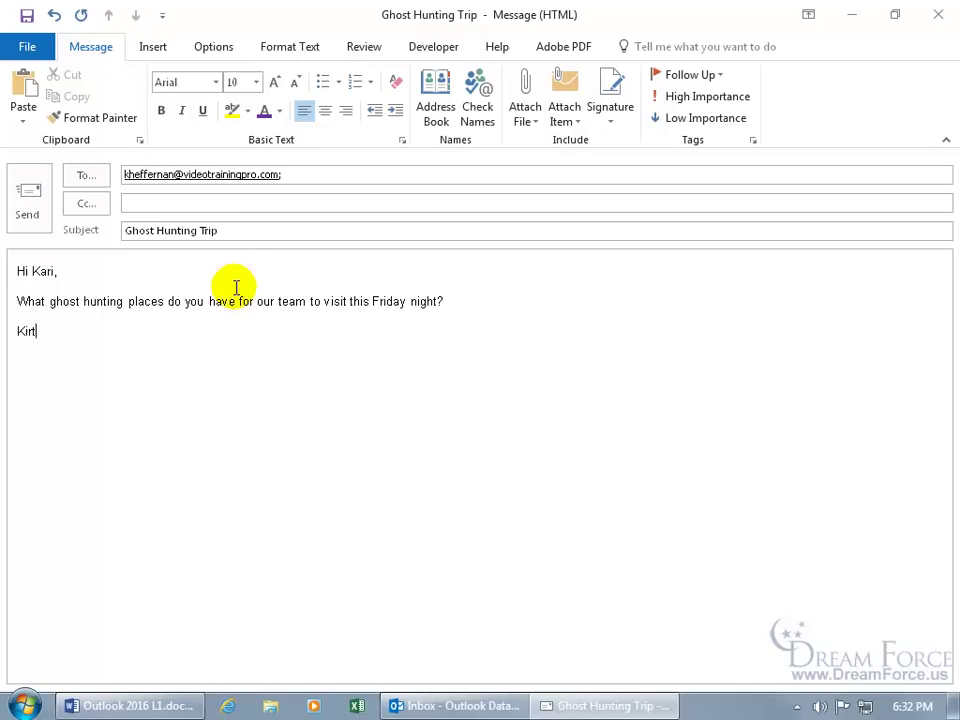
In the Ghost Hunting Trip draft, place the cursor after 'hunting' in the body text.
left_click(236, 231)
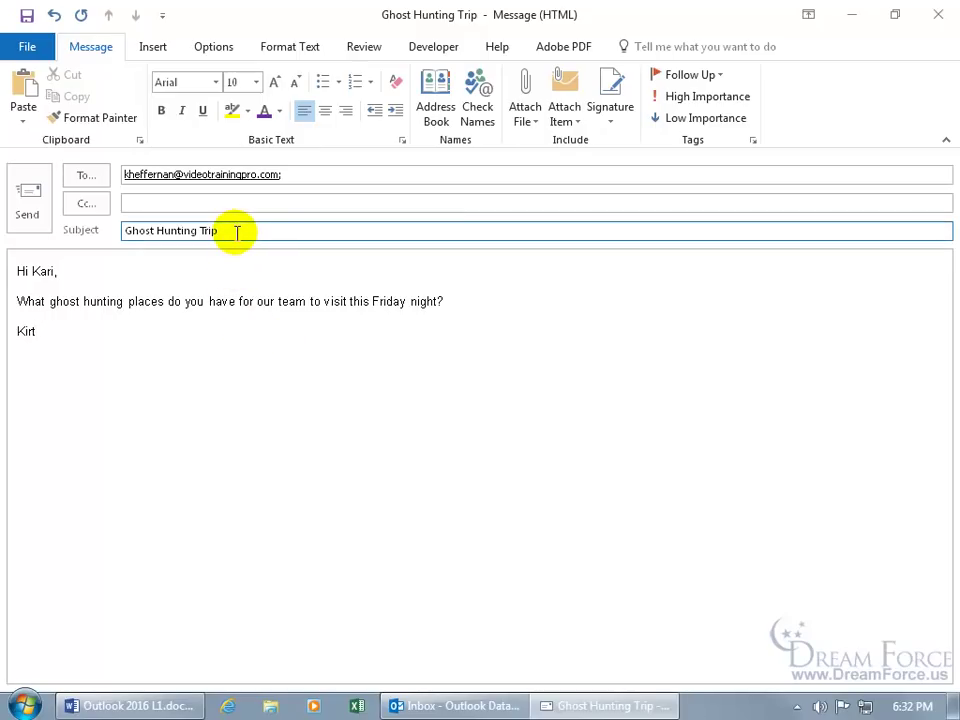
key("Tab")
left_click(54, 272)
left_click(80, 301)
left_click(69, 326)
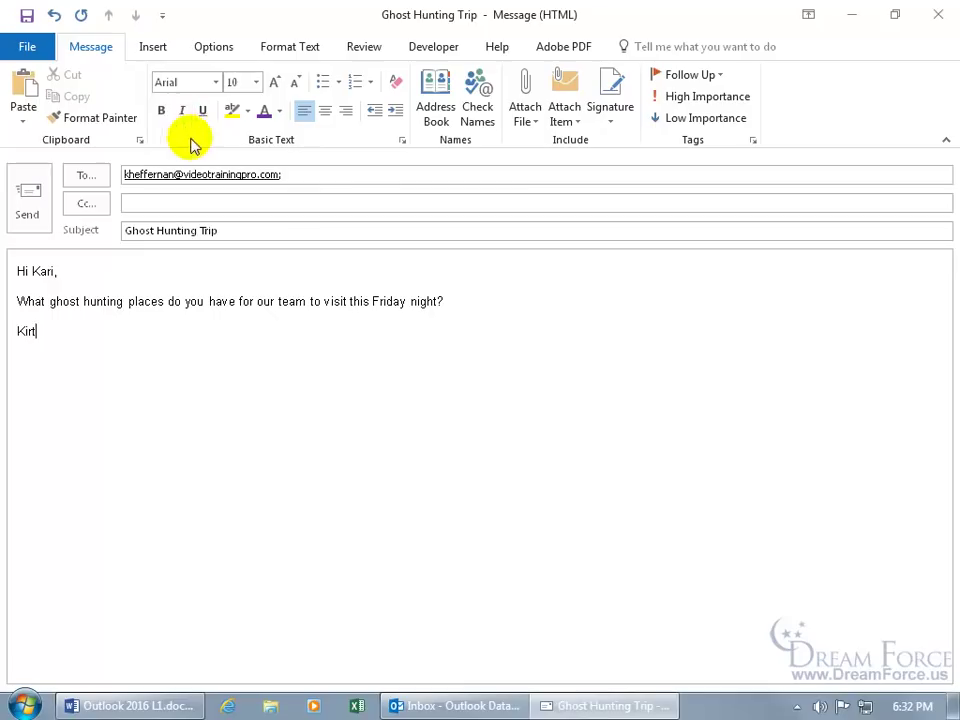
left_click(240, 231)
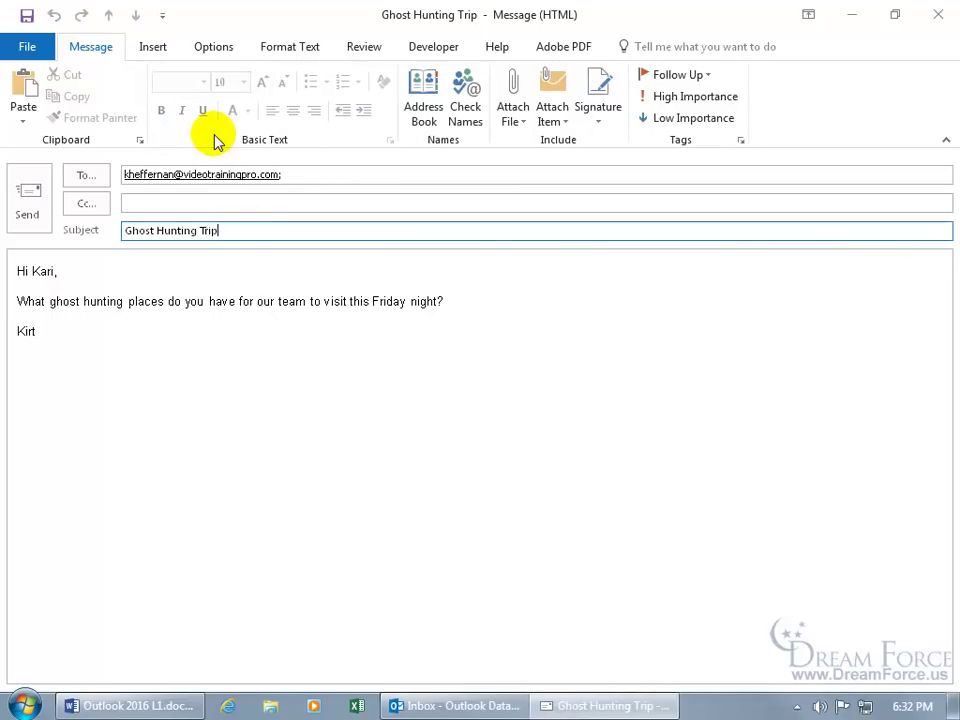
left_click(124, 302)
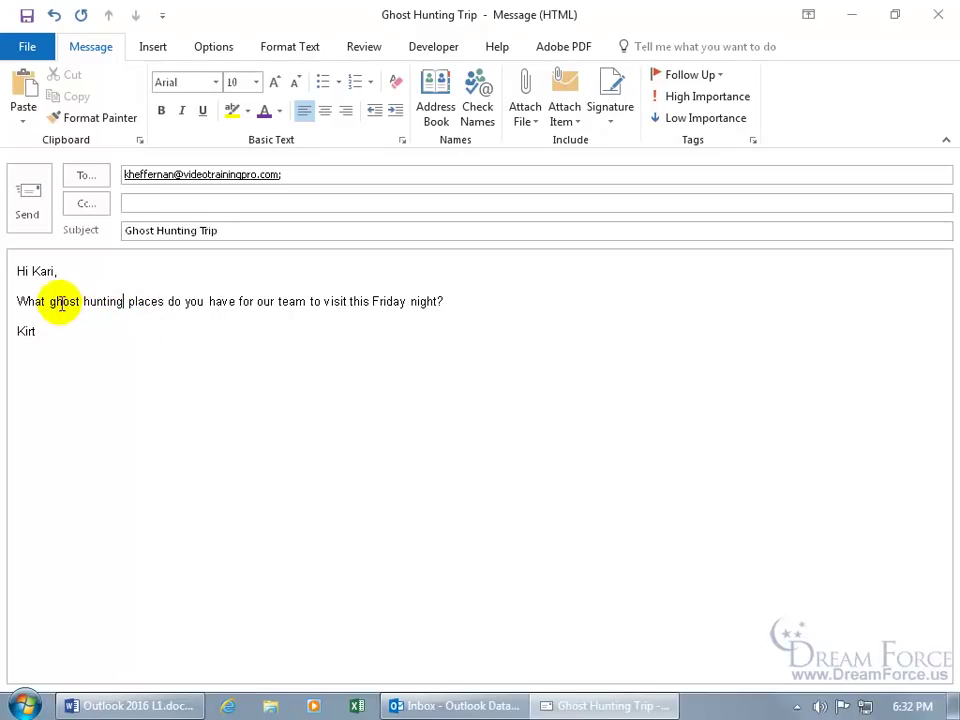
Select 'ghost hunting' and apply bold, italic and underline from the mini toolbar.
left_click_drag(49, 302, 120, 305)
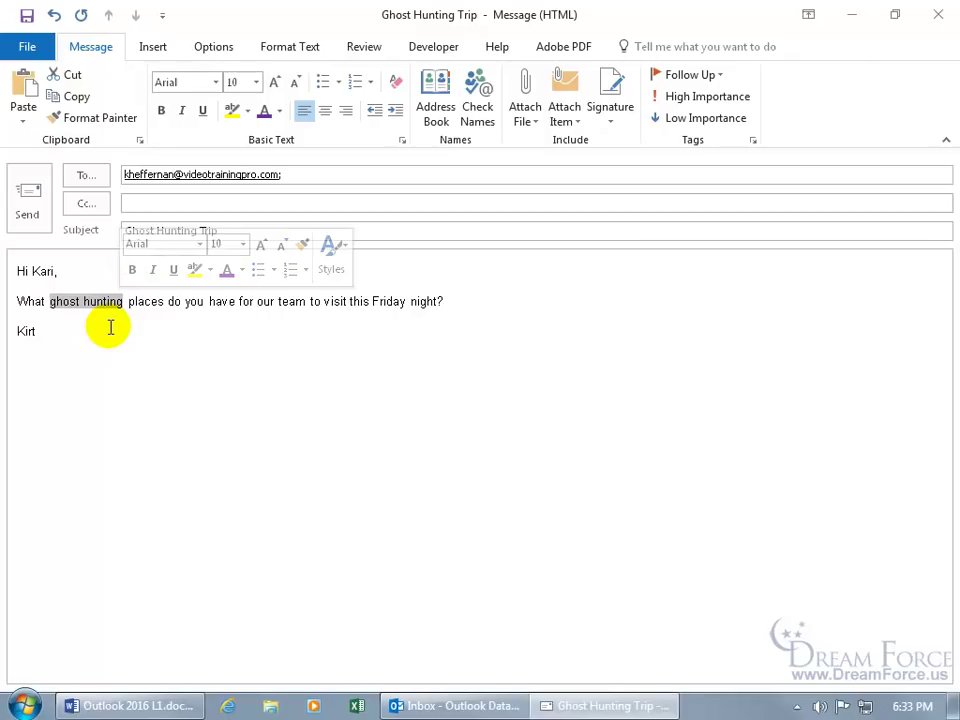
left_click(133, 271)
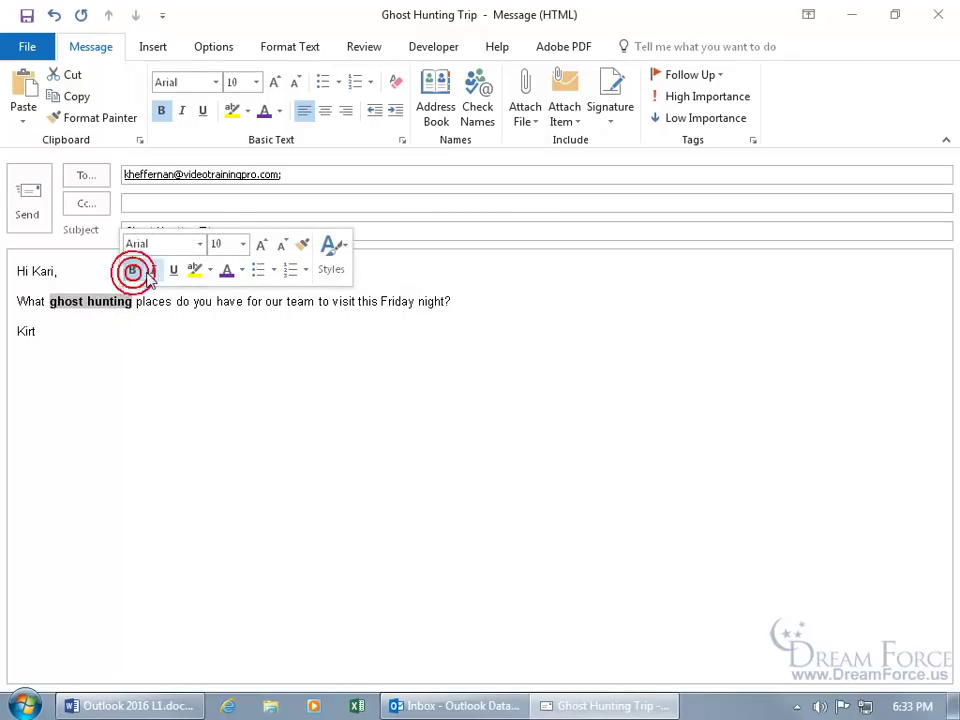
left_click(152, 271)
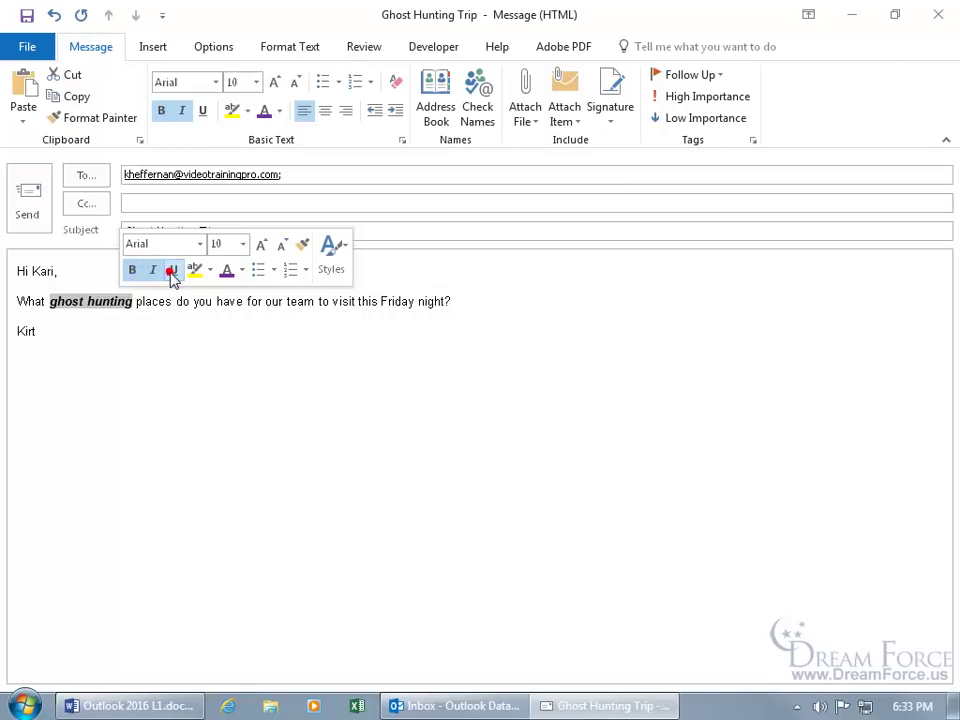
left_click(172, 272)
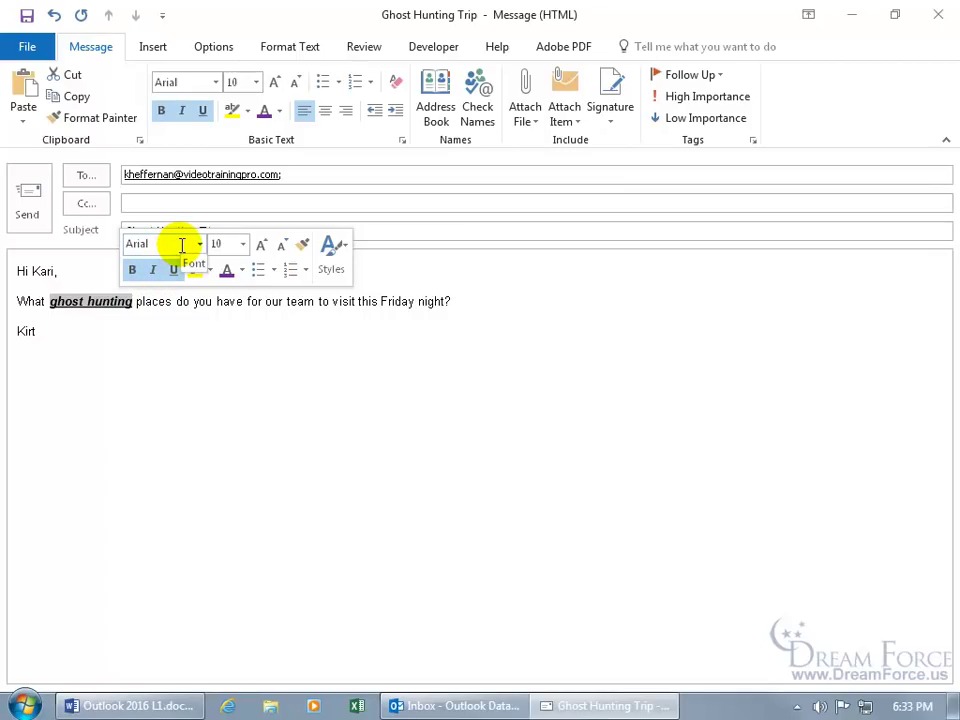
left_click(200, 244)
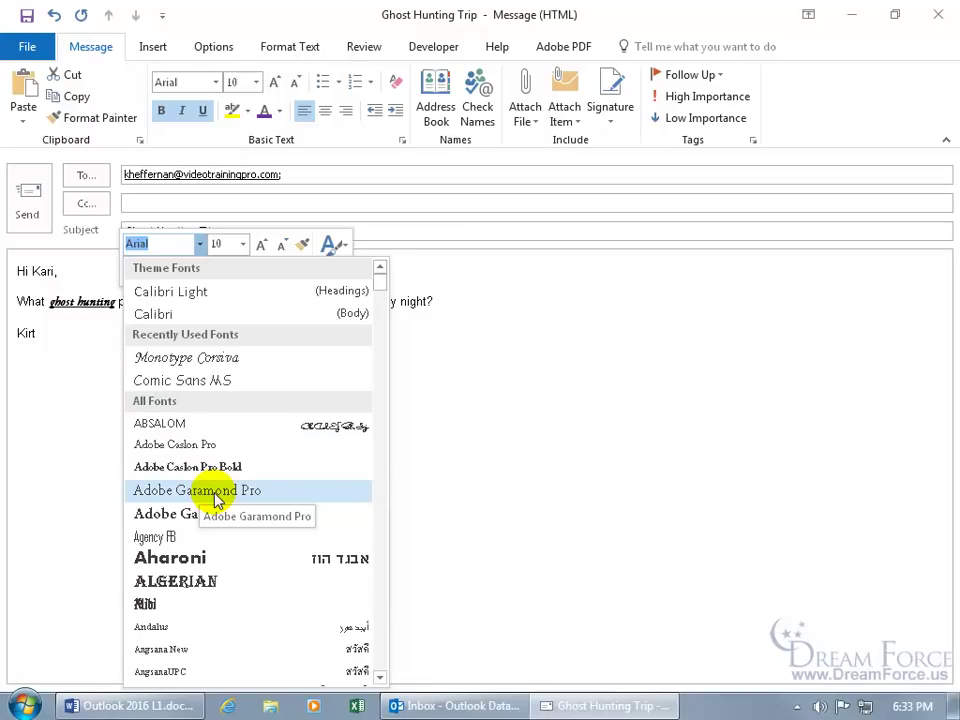
Change 'ghost hunting' to Comic Sans MS at font size 18.
left_click(158, 245)
key("BackSpace")
key("BackSpace")
key("BackSpace")
key("BackSpace")
key("BackSpace")
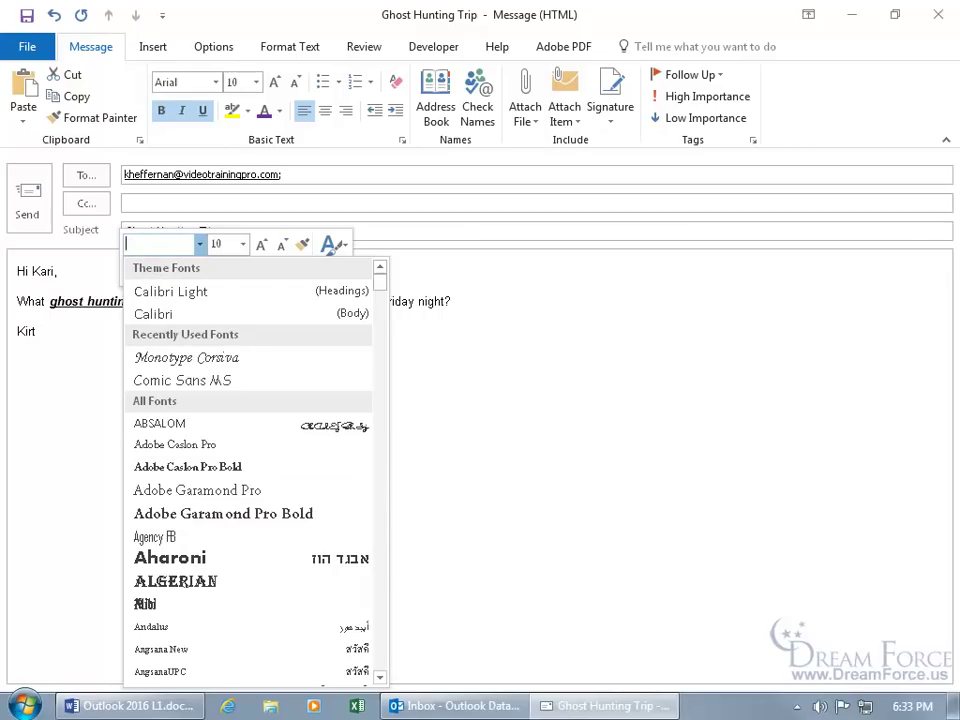
type("Comic Sans M")
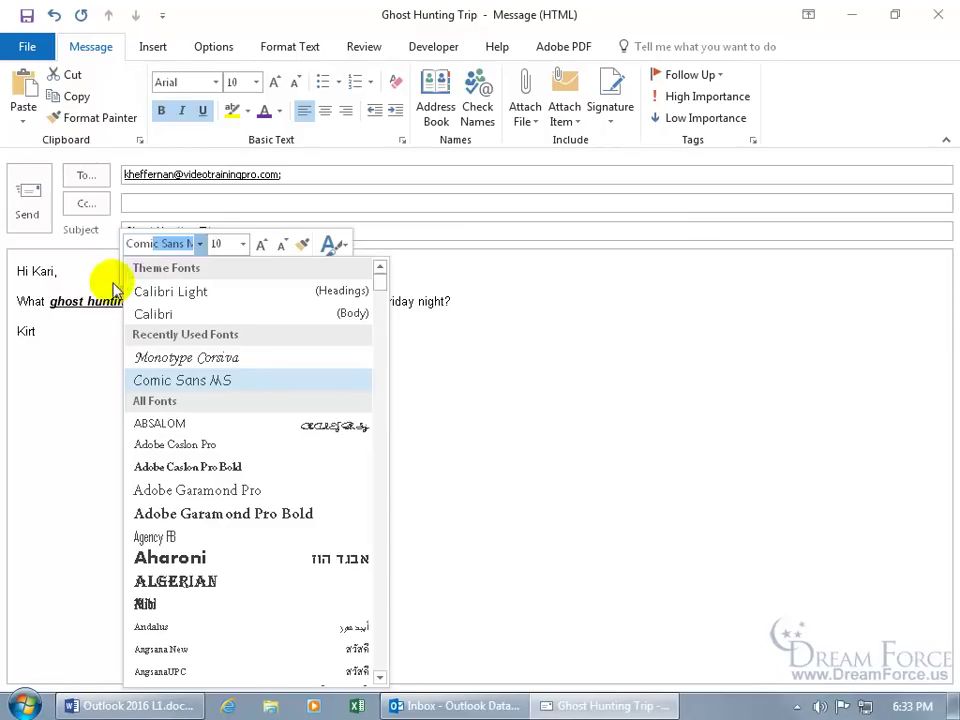
left_click(190, 381)
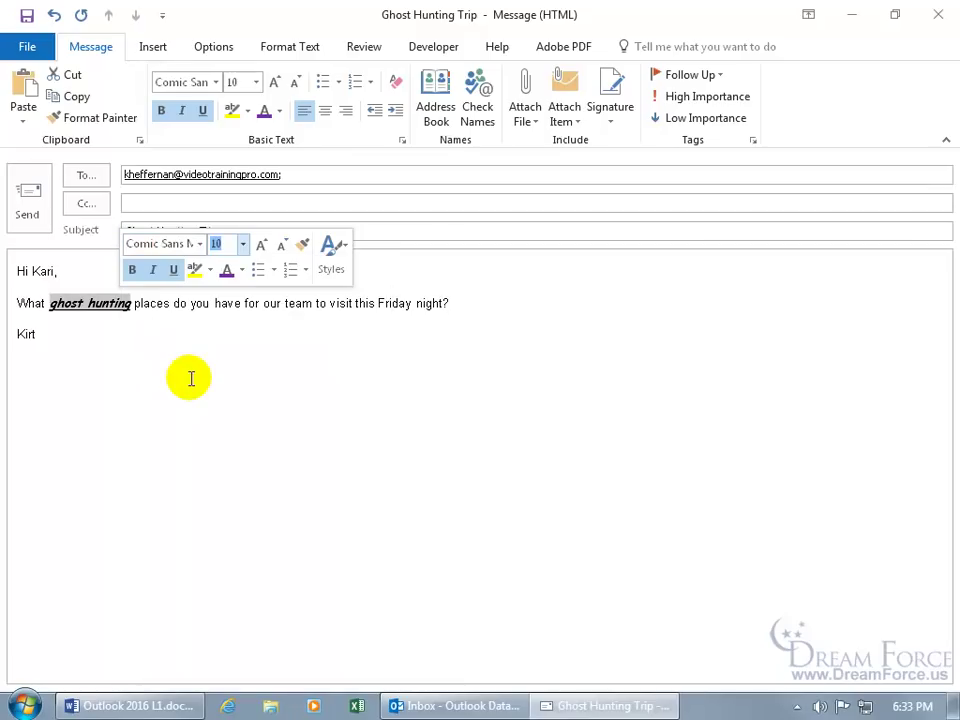
left_click(242, 244)
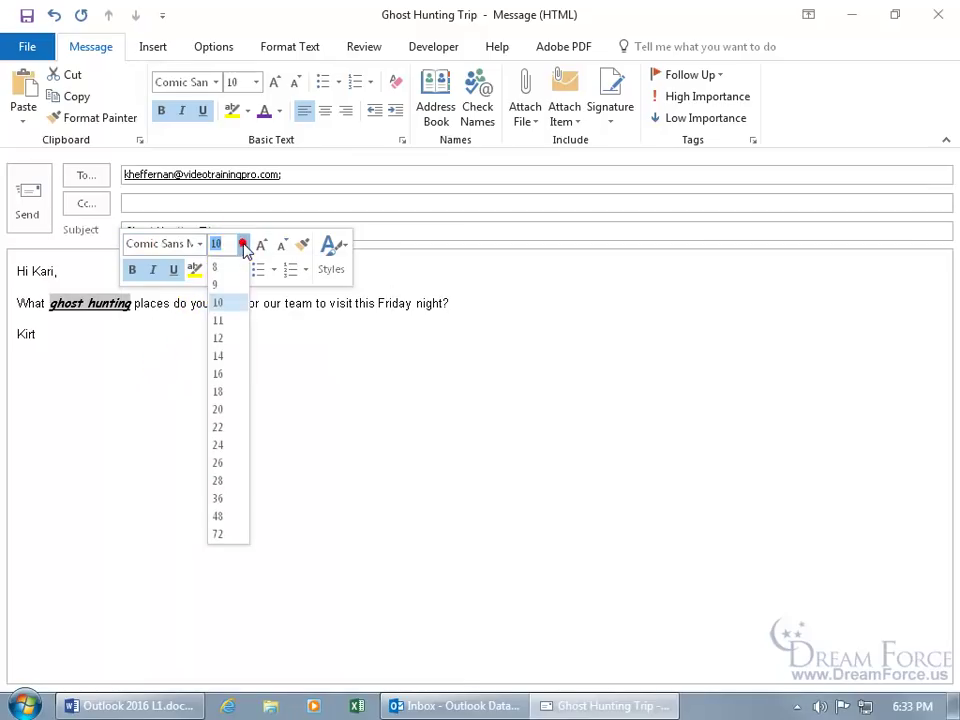
left_click(229, 394)
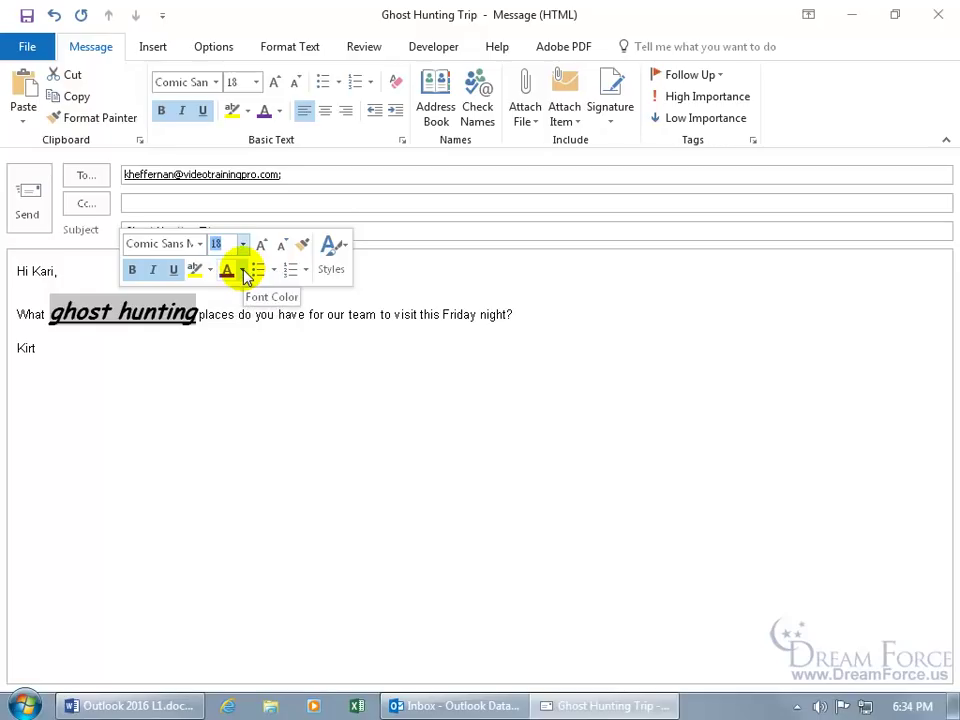
Apply the purple standard font colour to 'ghost hunting', then reselect the words.
left_click(243, 271)
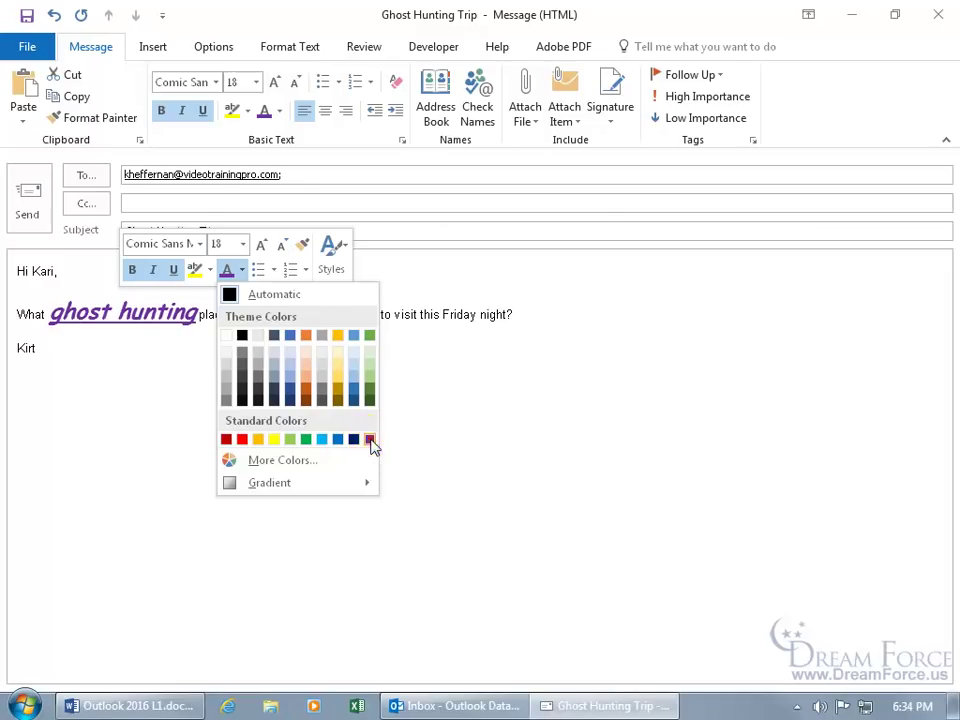
left_click(370, 439)
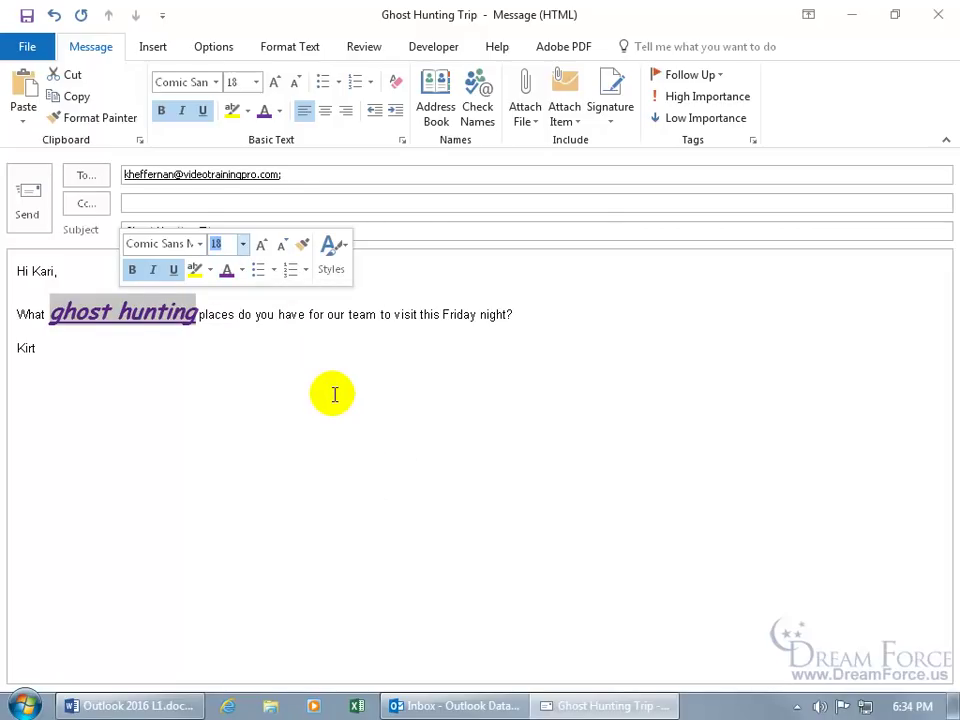
left_click(282, 334)
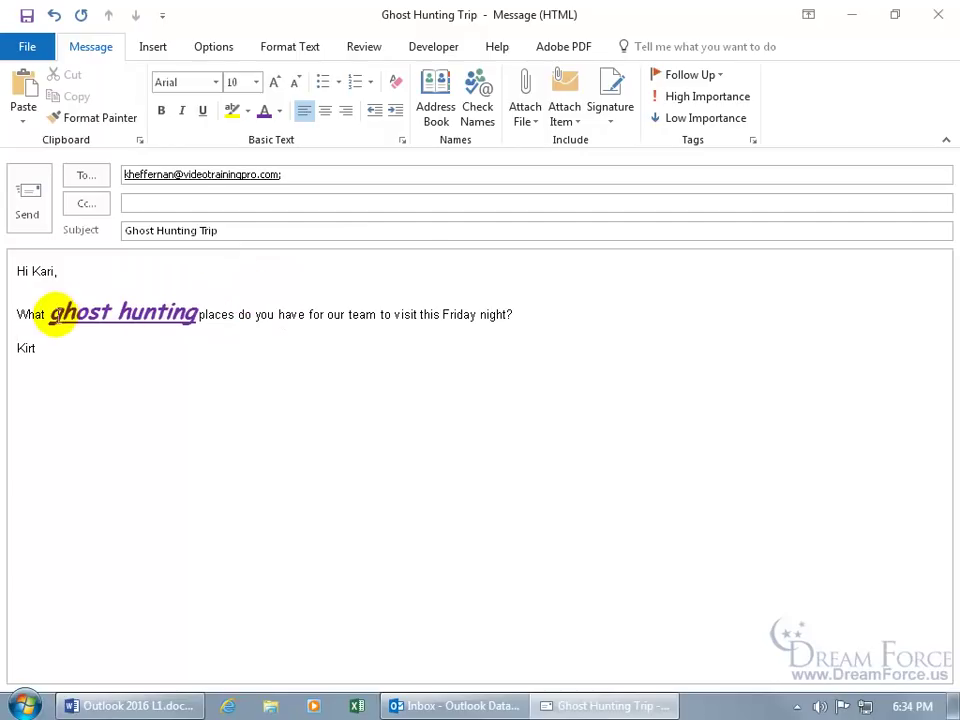
left_click_drag(50, 316, 197, 325)
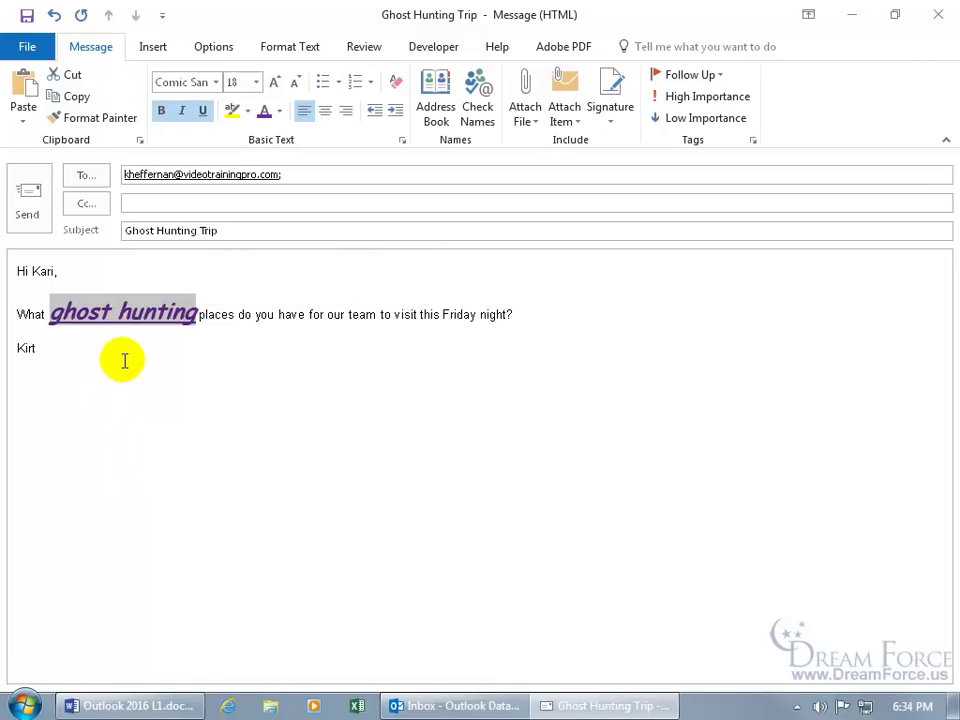
Turn off italic on 'ghost hunting' and recolour it Orange, Accent 2.
right_click(117, 318)
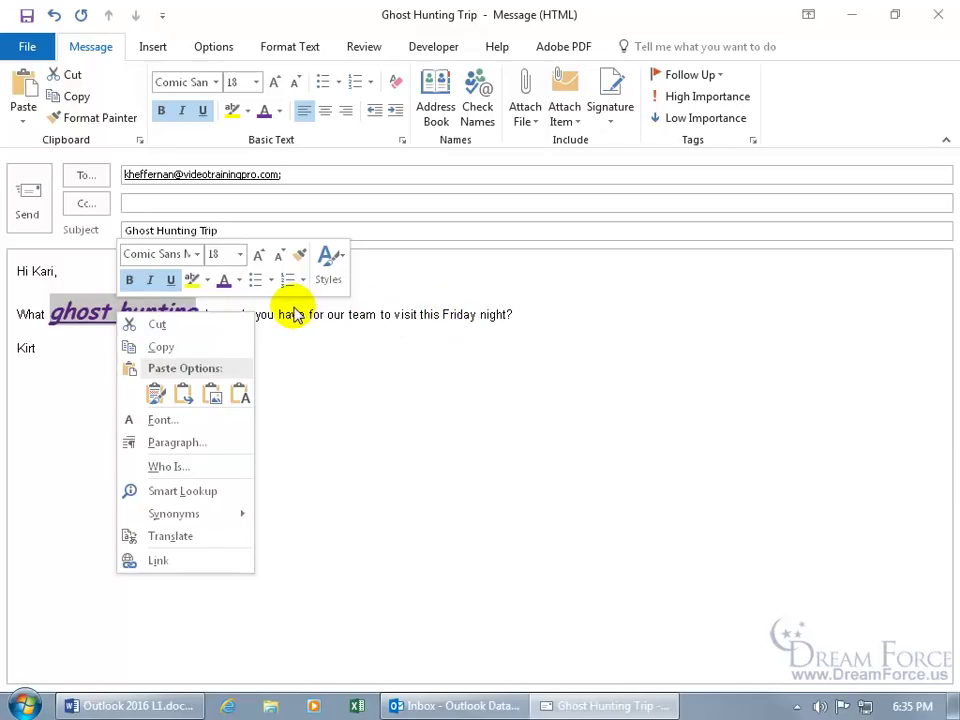
left_click(335, 326)
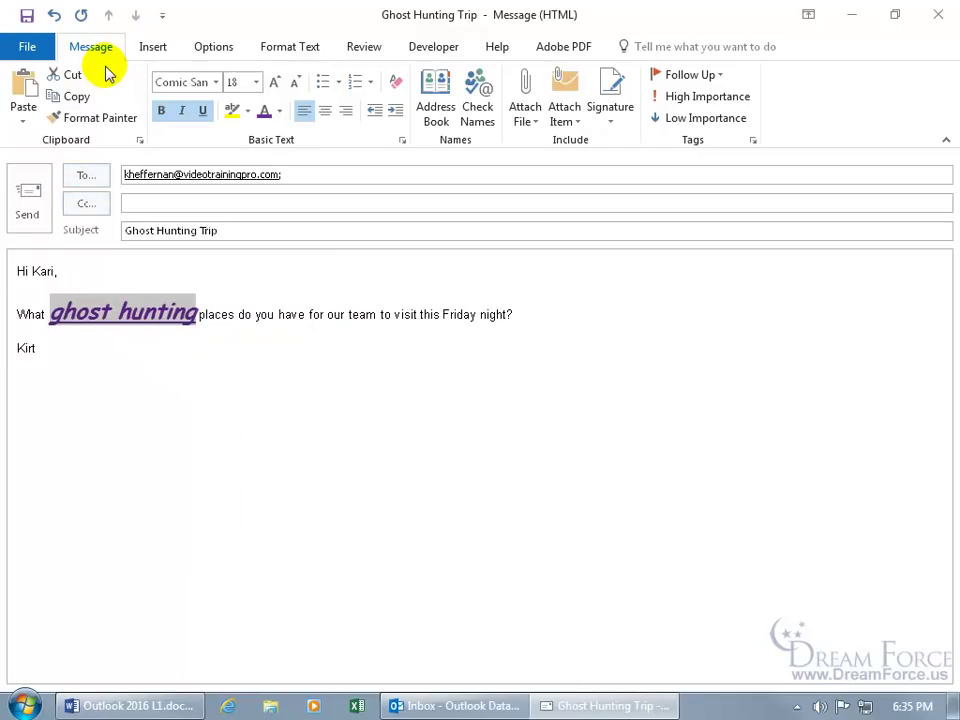
left_click(183, 114)
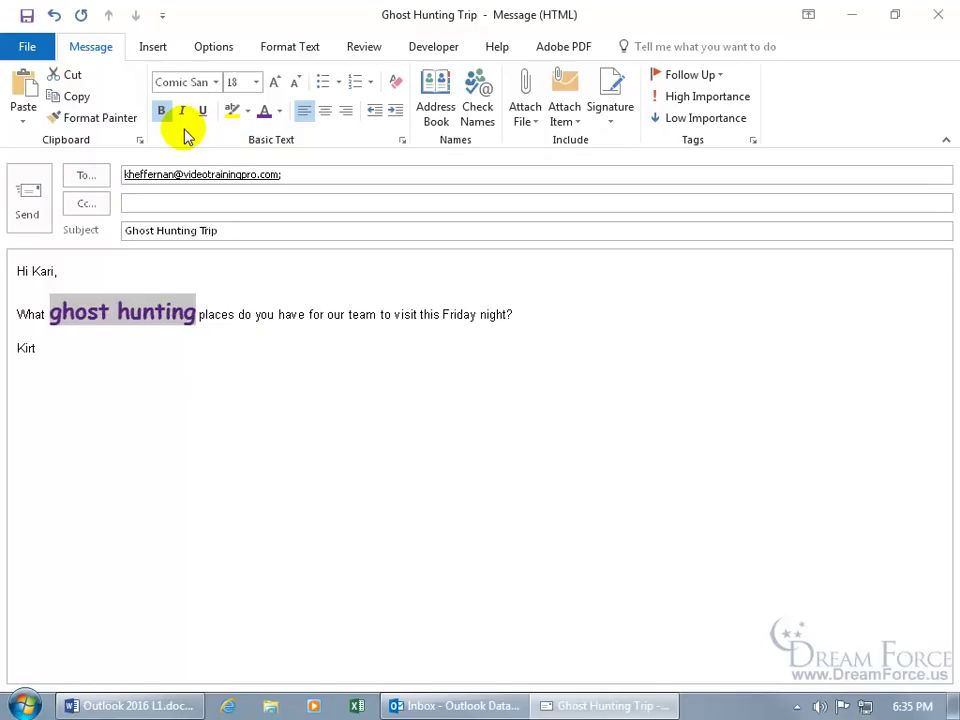
left_click(279, 112)
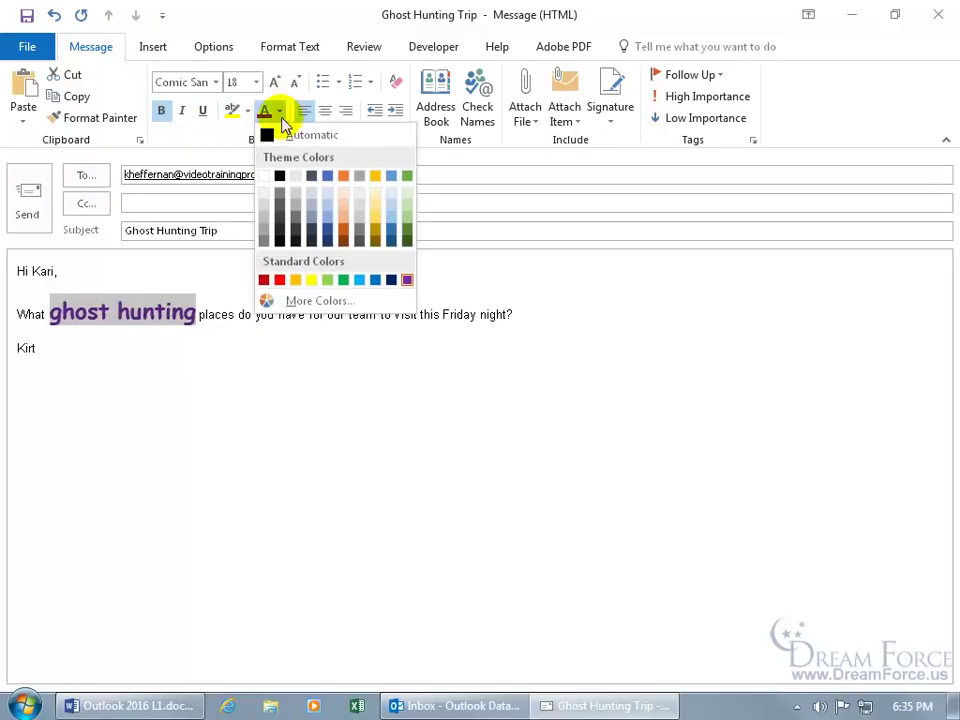
left_click(343, 181)
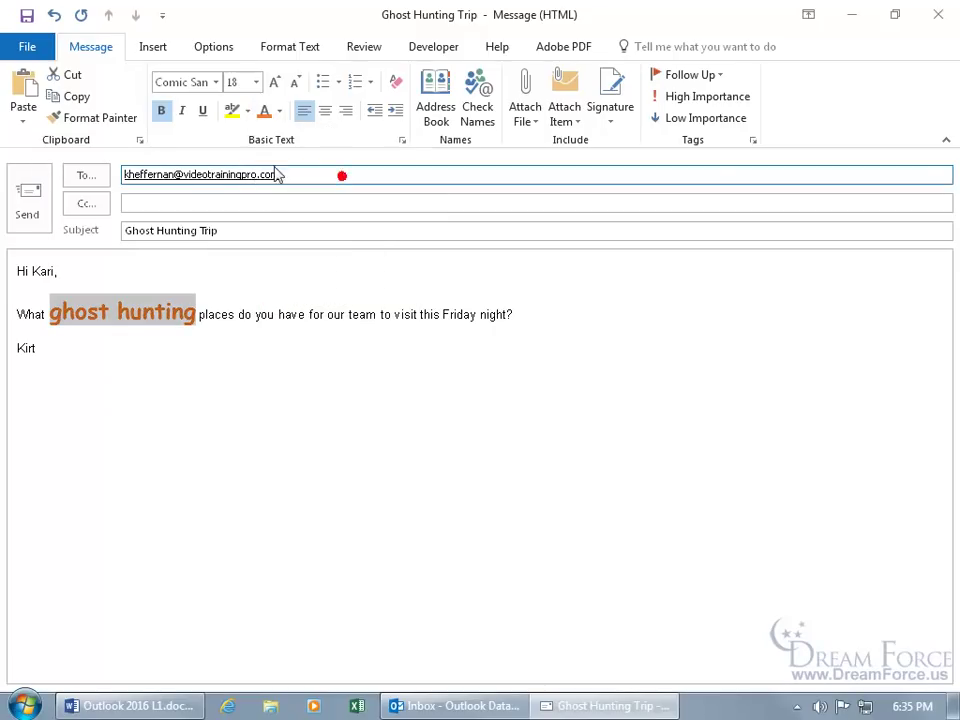
Switch the message format to Rich Text, back to HTML, then request Plain Text.
left_click(300, 50)
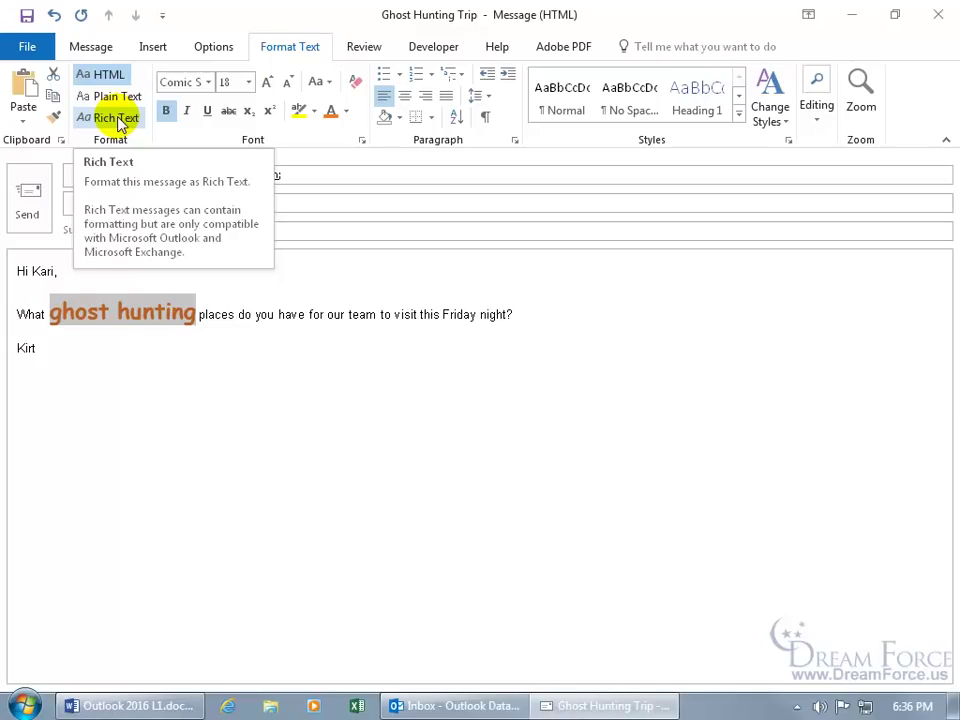
left_click(117, 118)
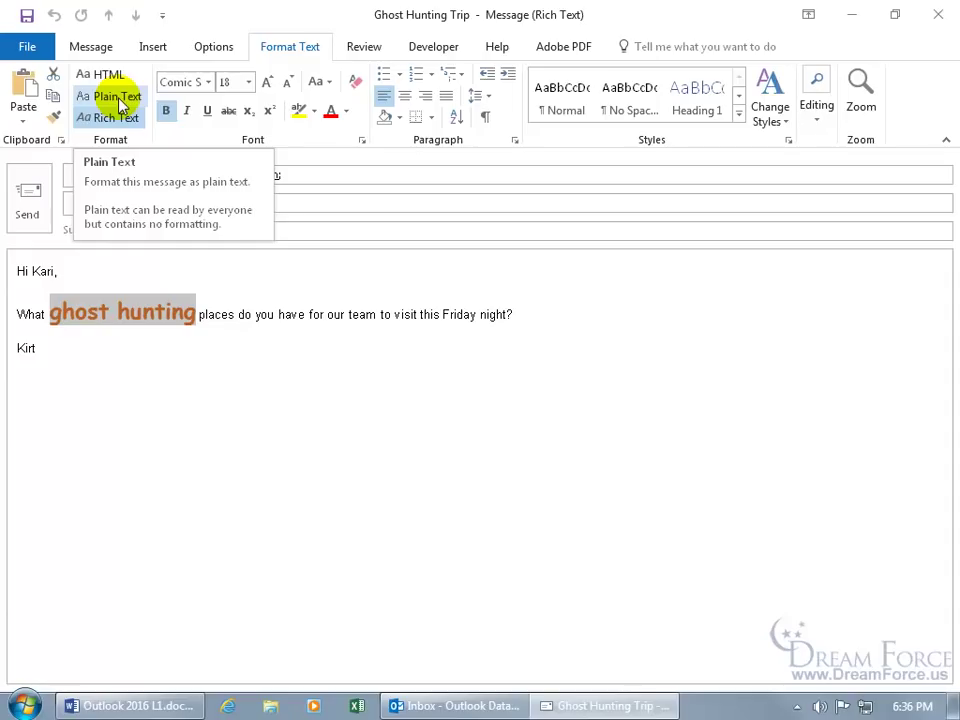
left_click(112, 76)
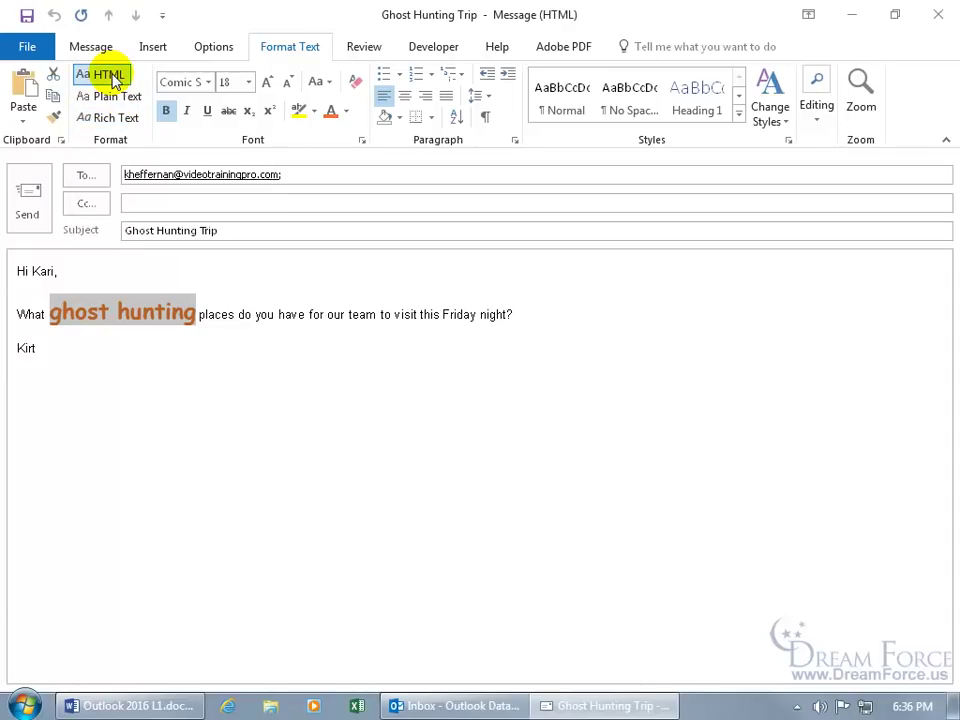
left_click(114, 97)
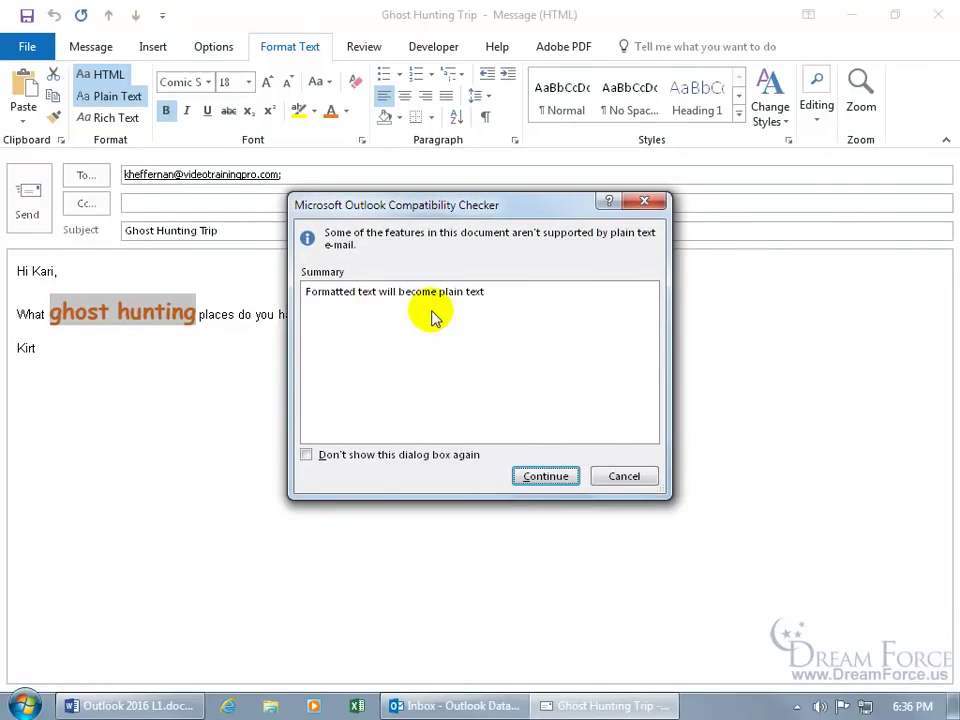
Continue the plain-text conversion, then undo it to restore the HTML message.
left_click(558, 477)
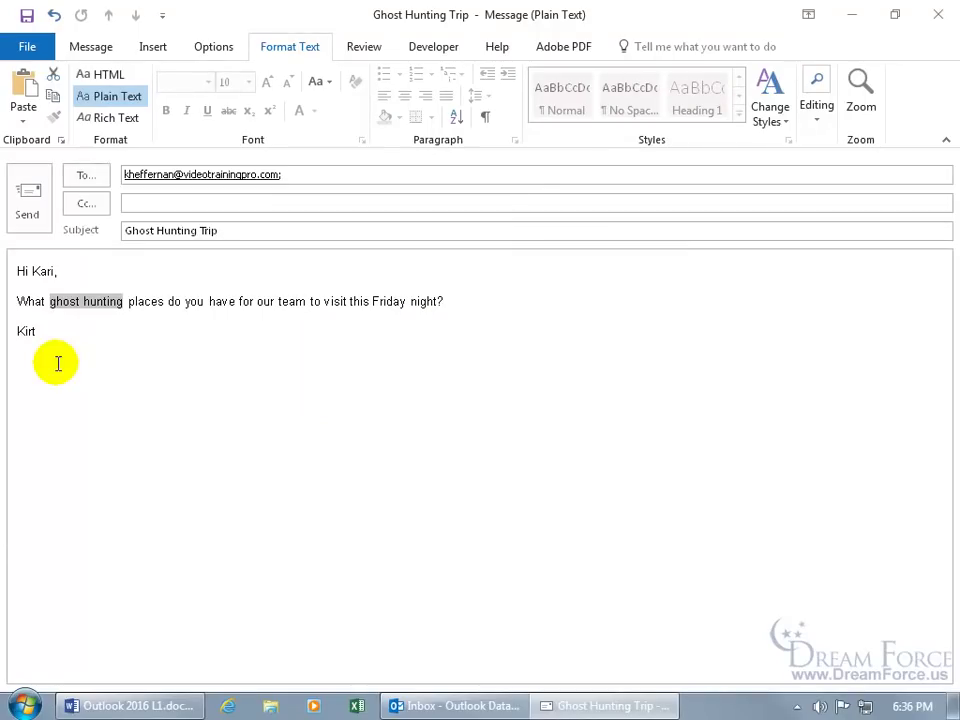
left_click(54, 15)
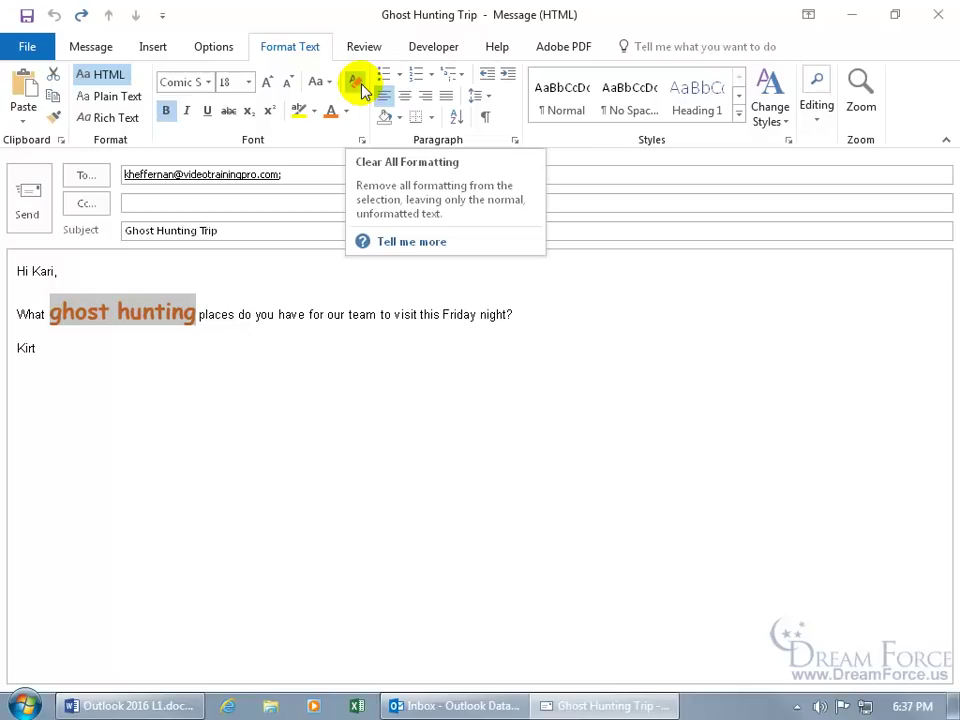
Apply Clear All Formatting to 'ghost hunting', then Cut it from the right-click menu.
left_click(95, 52)
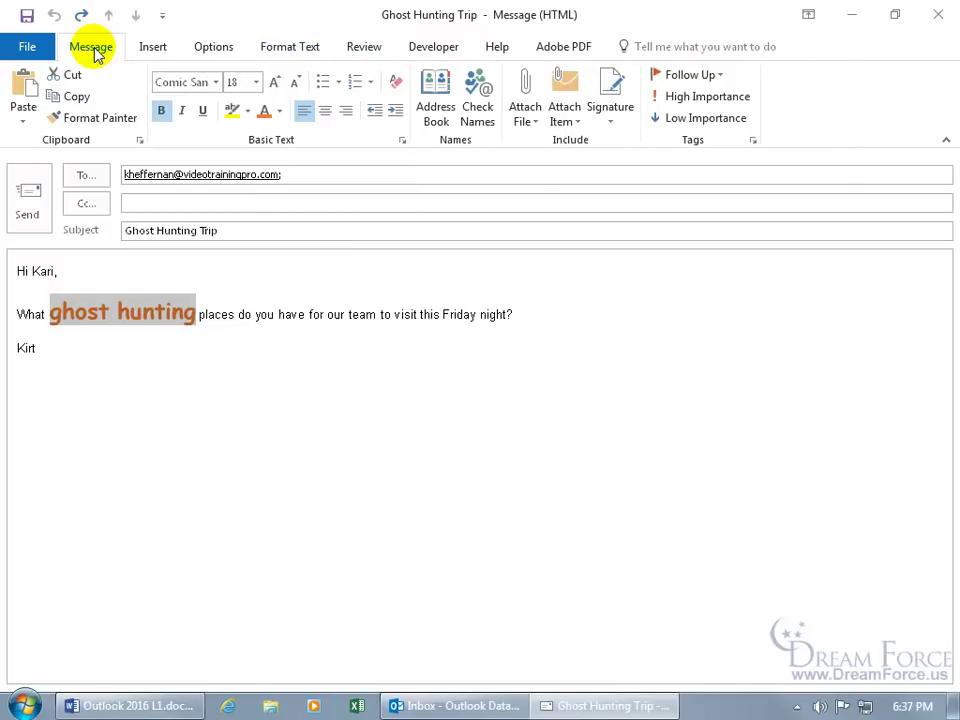
left_click(396, 86)
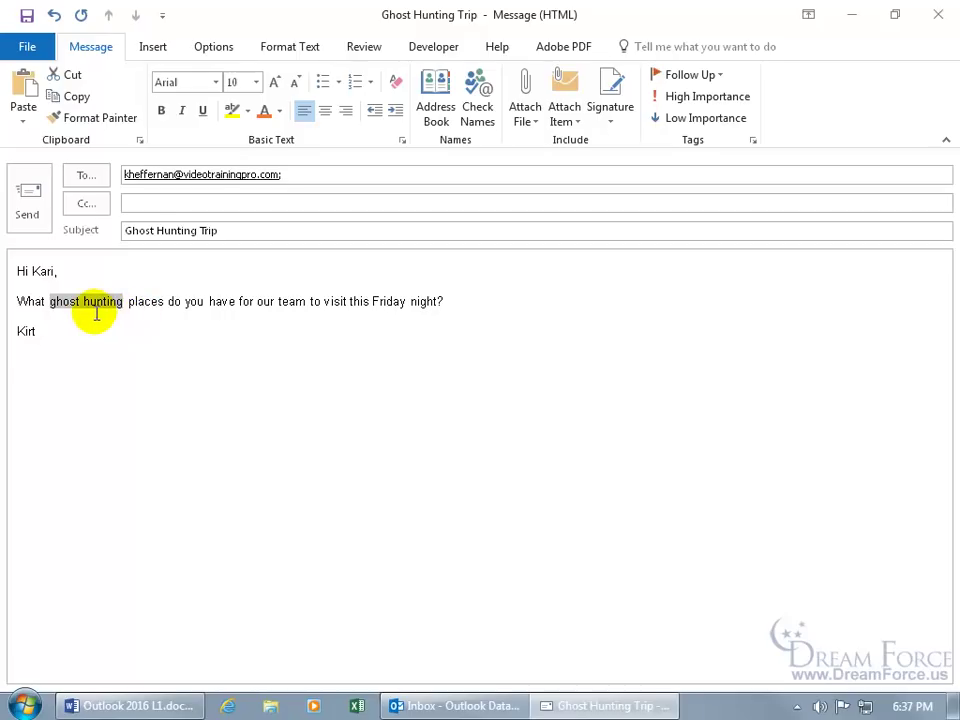
right_click(97, 308)
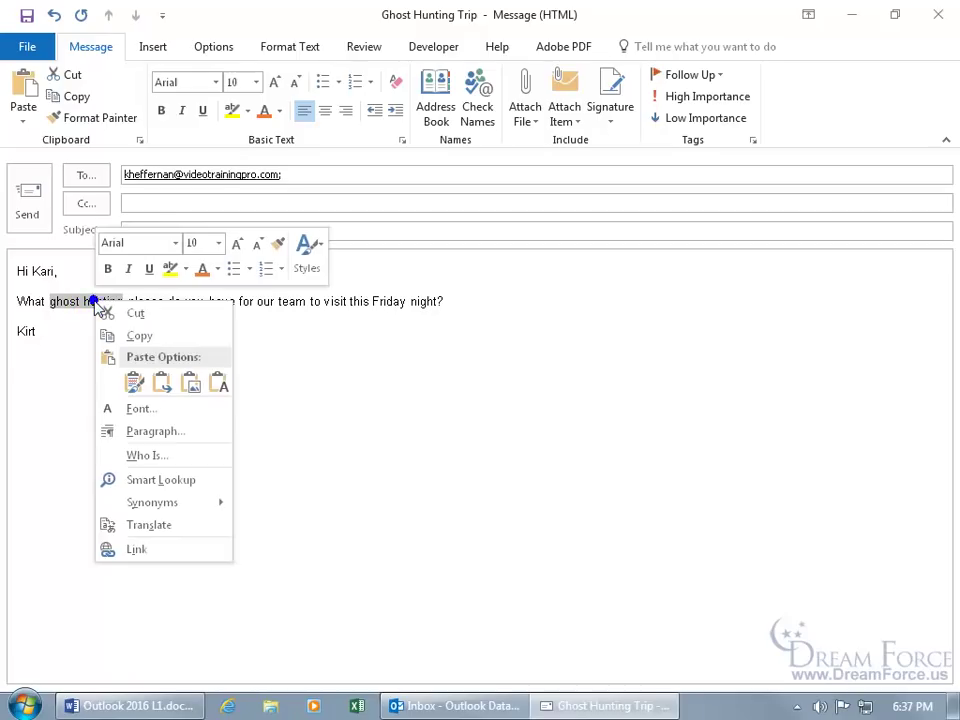
left_click(146, 322)
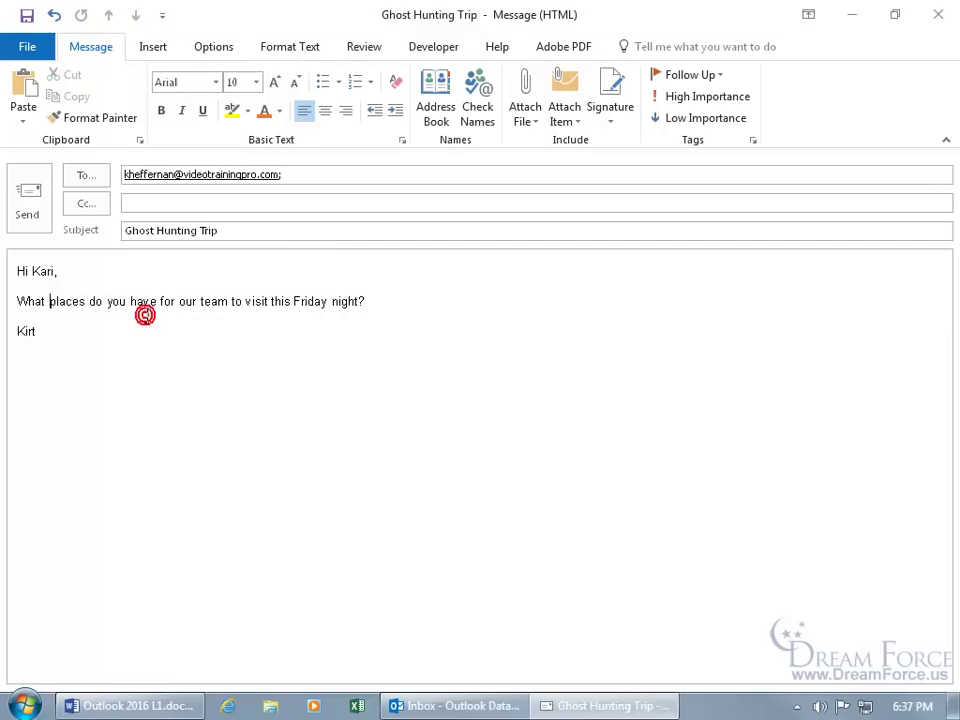
Paste 'ghost hunting' back into the sentence, copy it, and start a new line after Kirt.
left_click(25, 88)
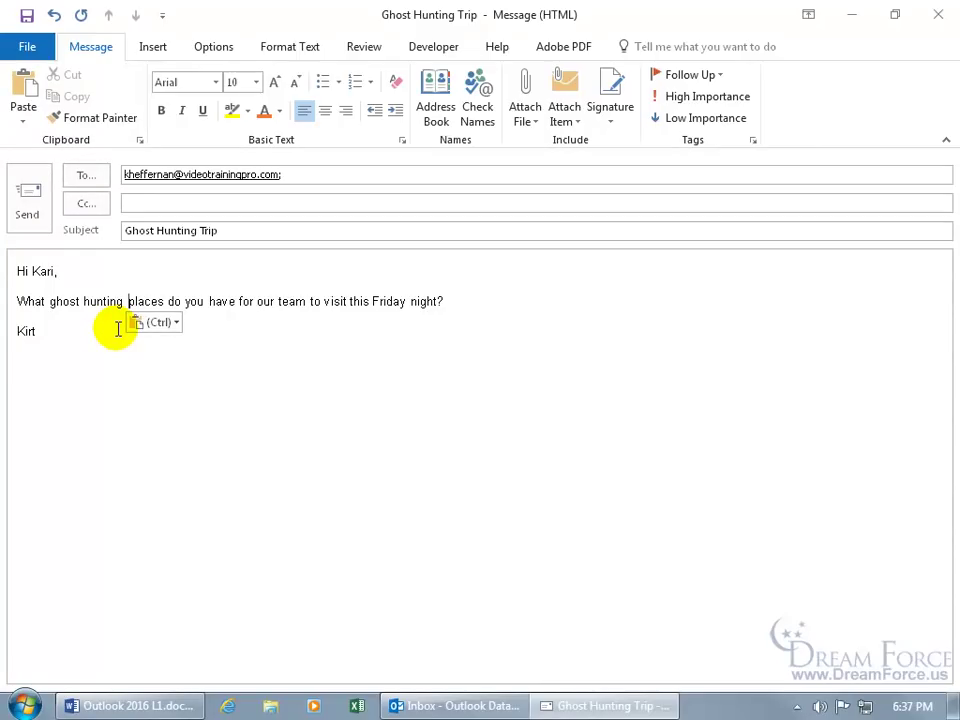
left_click_drag(50, 301, 123, 303)
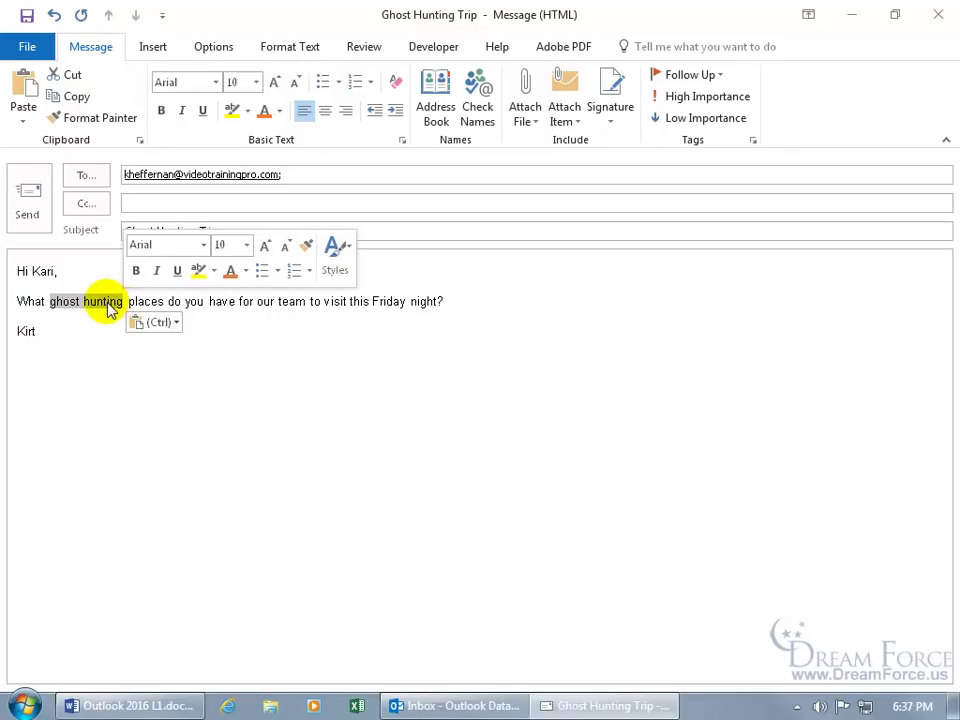
right_click(109, 301)
left_click(137, 338)
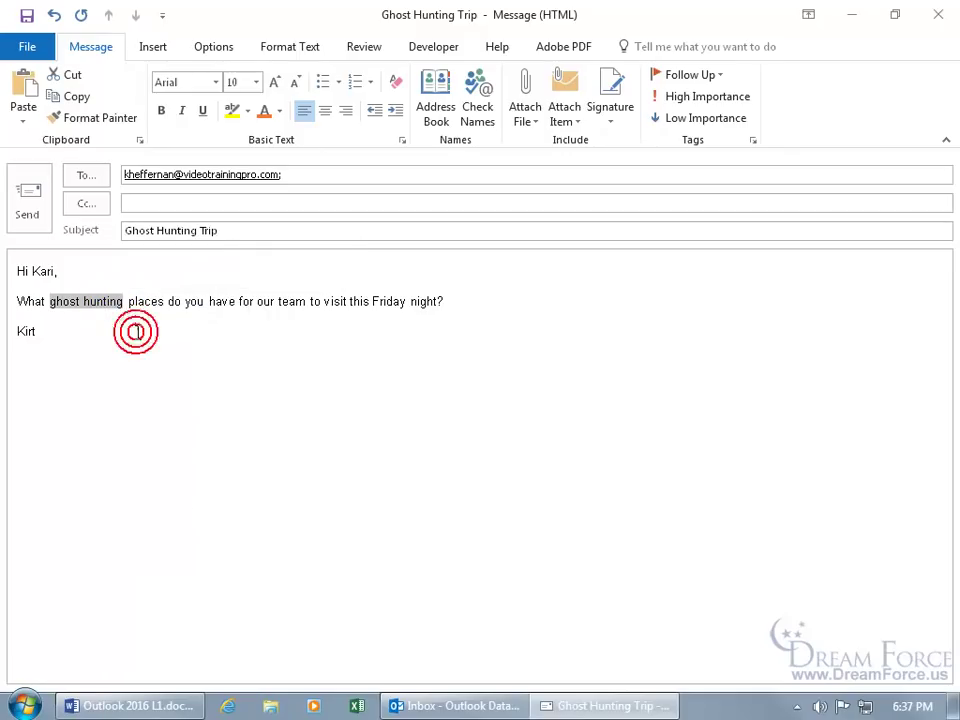
left_click(413, 337)
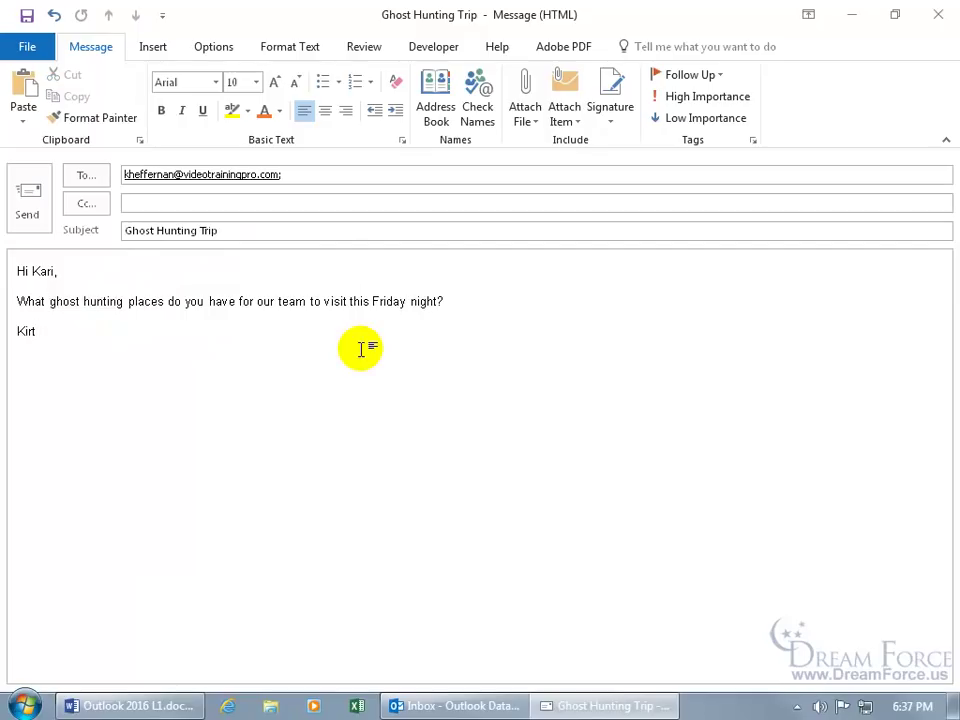
key("Return")
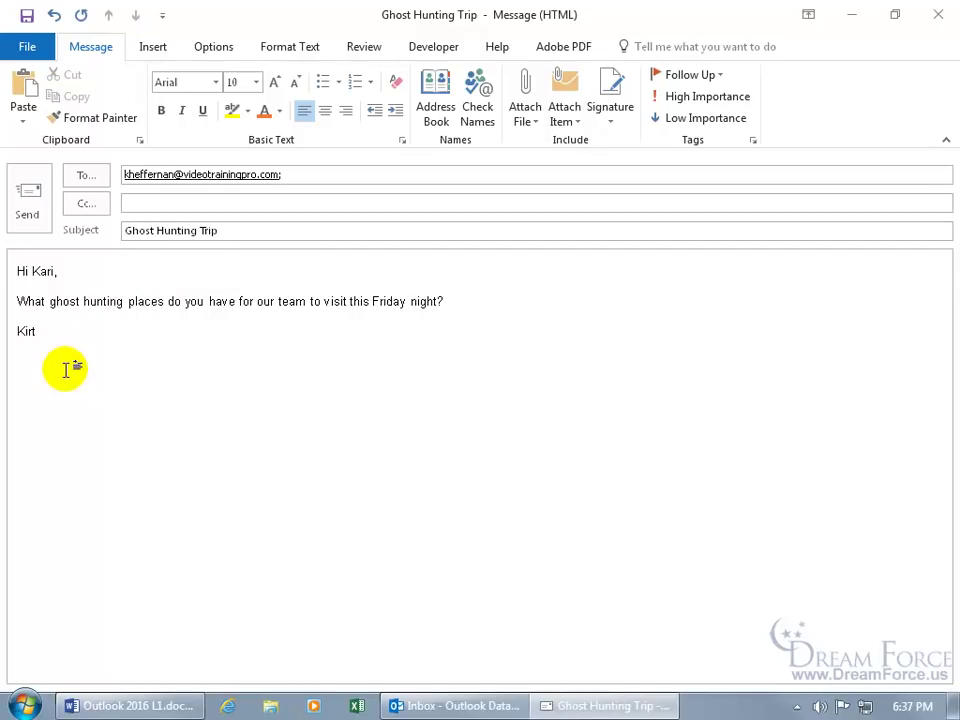
Paste six copies of 'ghost hunting' on the new line below Kirt.
left_click(24, 86)
left_click(25, 90)
left_click(26, 90)
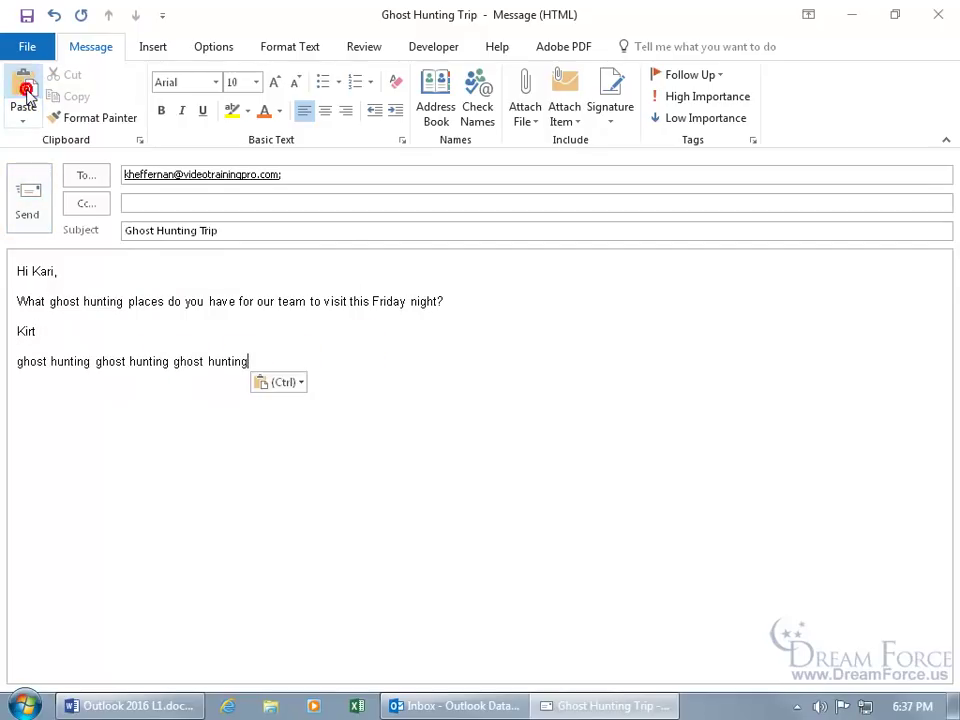
left_click(26, 90)
left_click(26, 90)
left_click(26, 90)
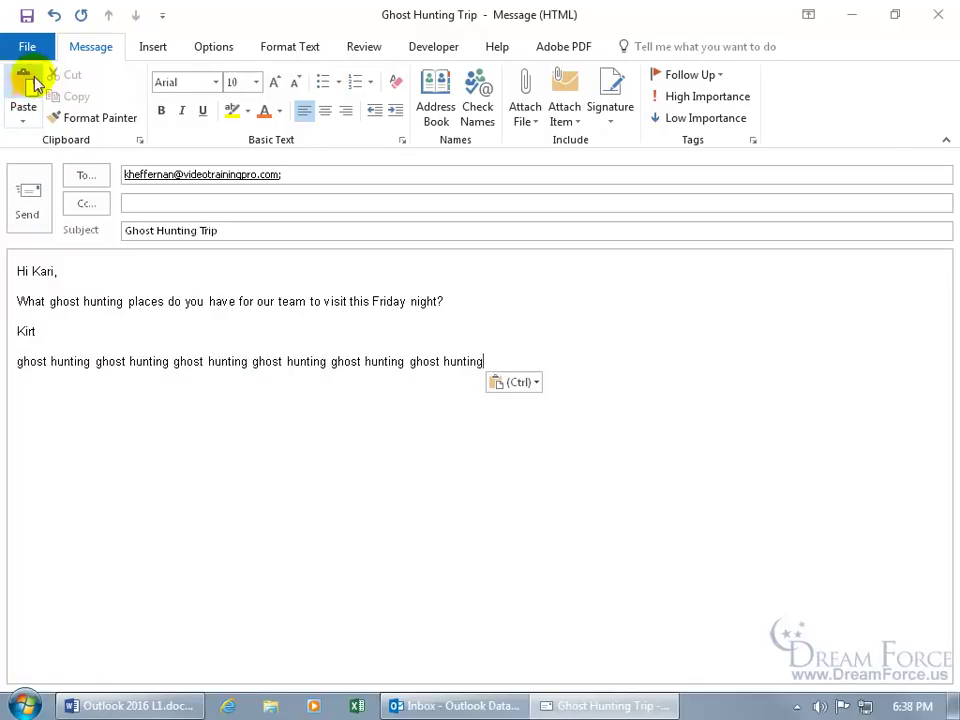
Undo the pasted copies, redo two of them, then undo those two again.
left_click(54, 16)
left_click(54, 16)
left_click(54, 16)
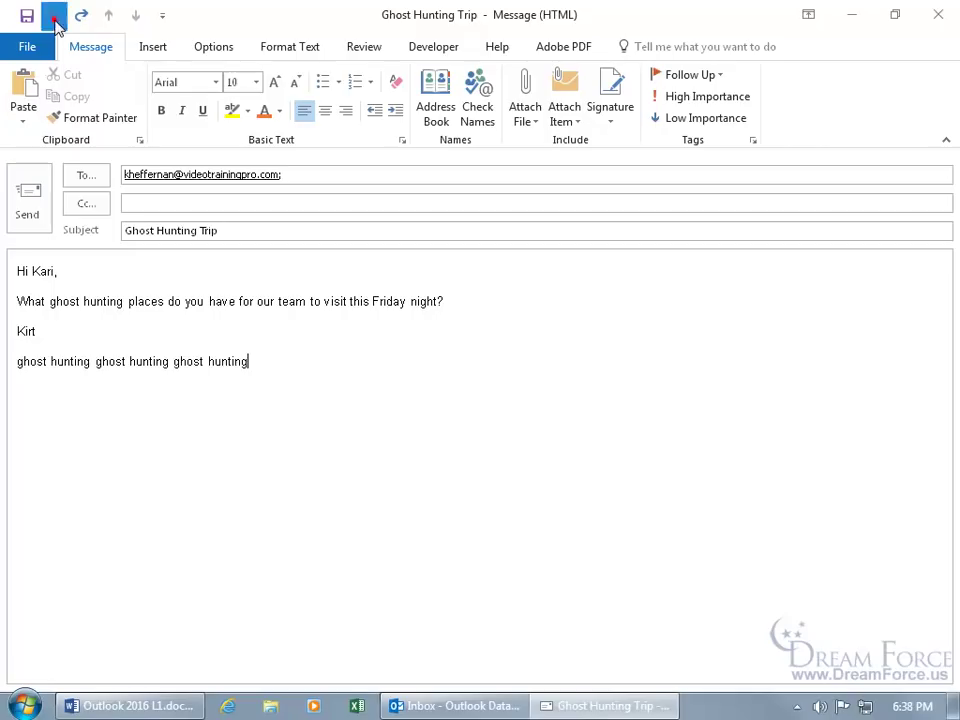
left_click(54, 16)
left_click(54, 16)
left_click(54, 16)
left_click(79, 16)
left_click(79, 16)
left_click(54, 16)
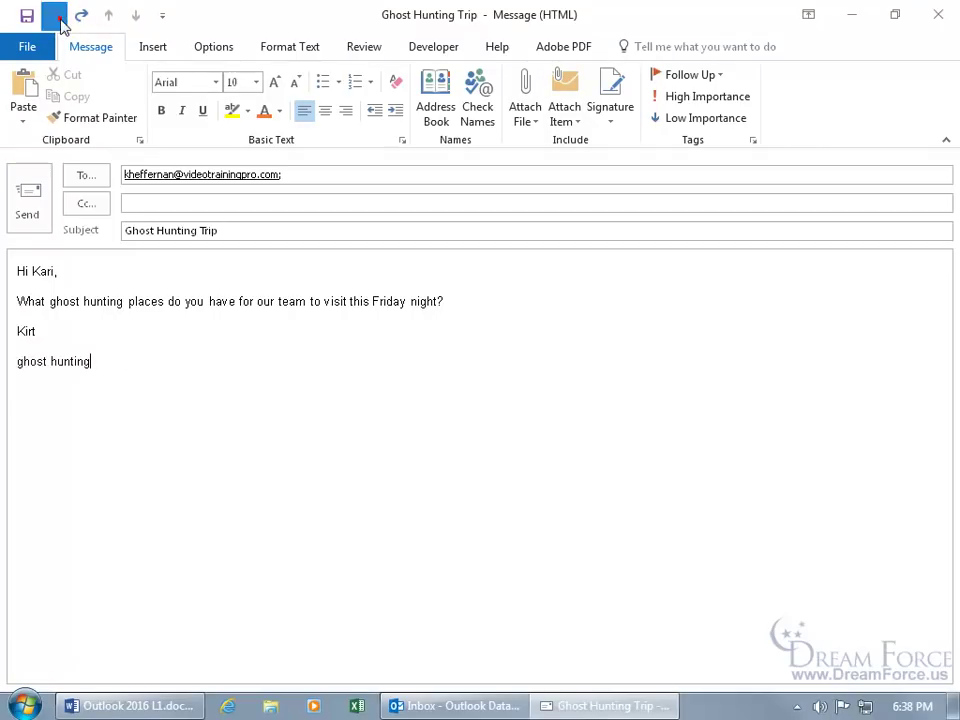
left_click(54, 16)
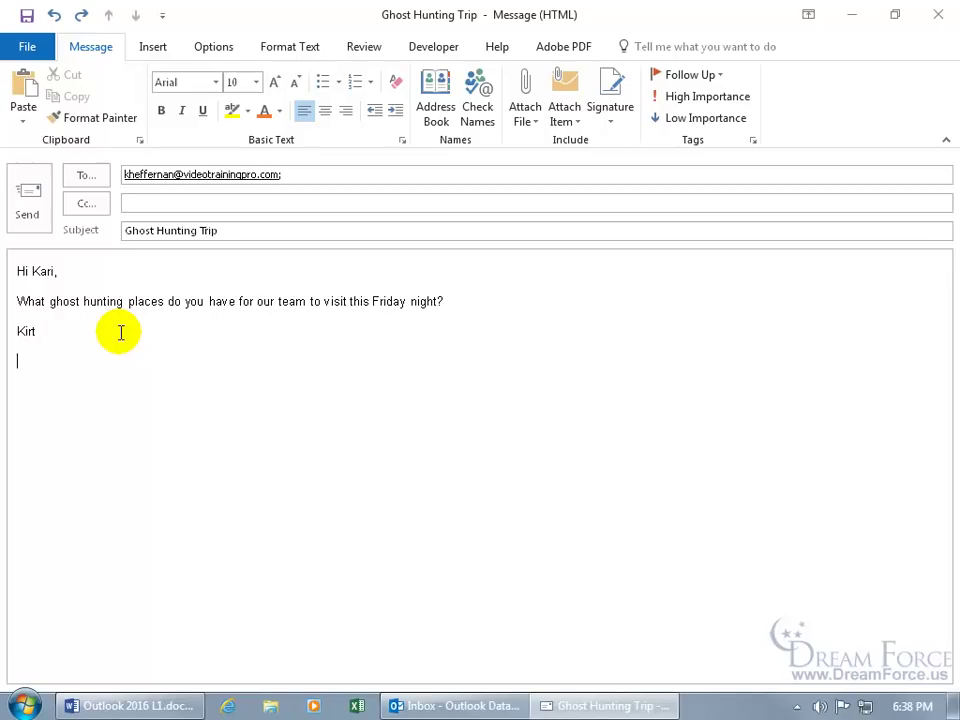
Show the Format Text ribbon options for the message.
left_click(292, 47)
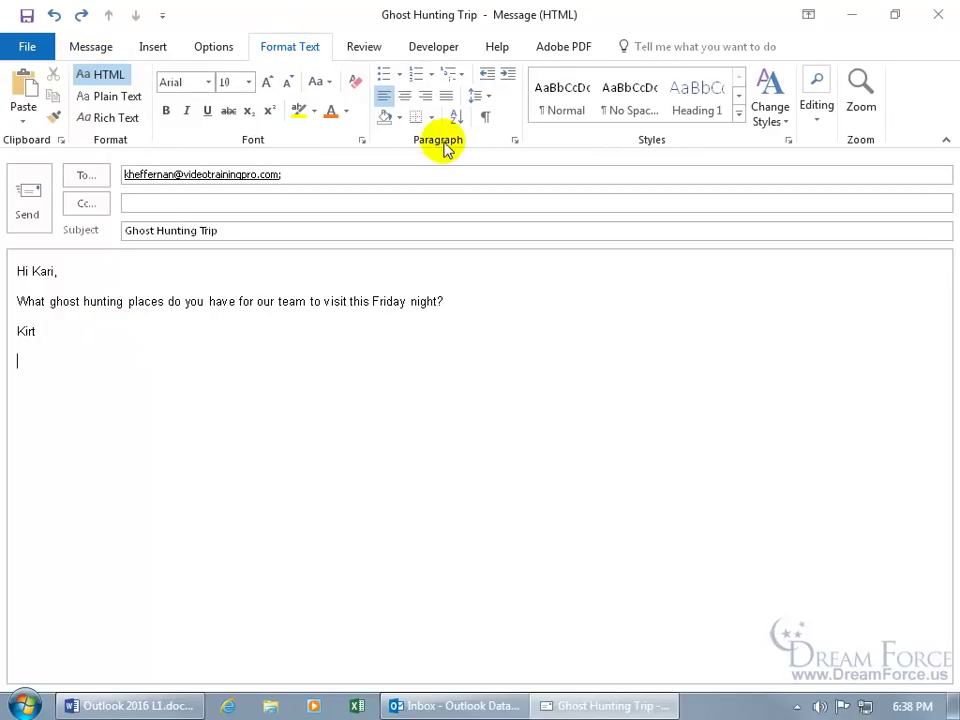
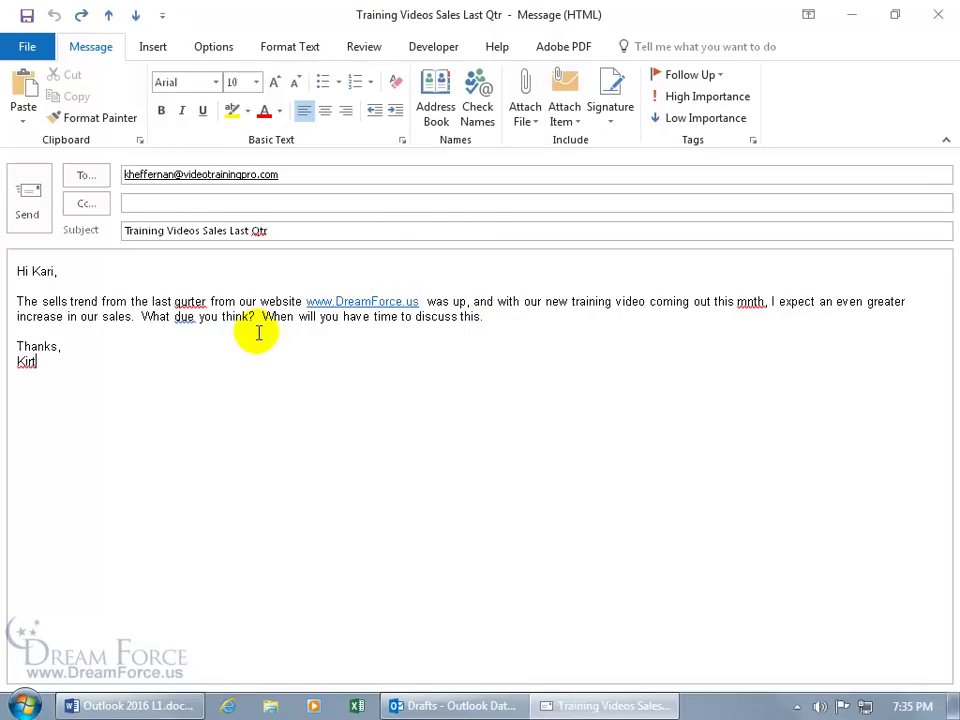
Place the insertion point at the end of Qtr in the Subject field.
left_click(260, 231)
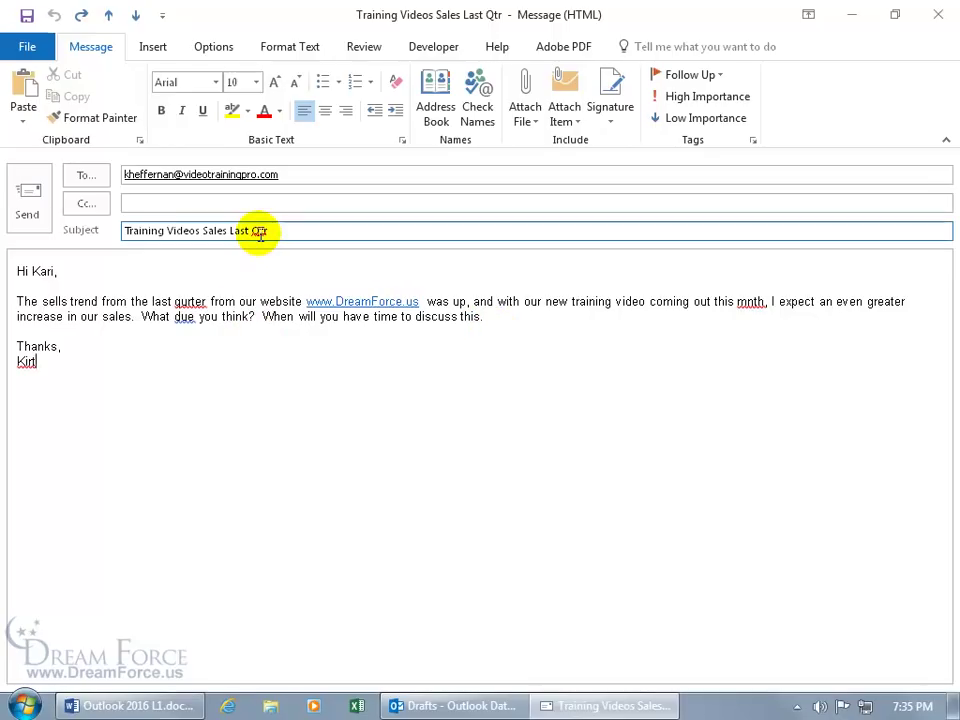
Correct Qtr to Qtr., qurter to quarter, mnth to month, due to do; Ignore All for the sign-off name.
right_click(259, 232)
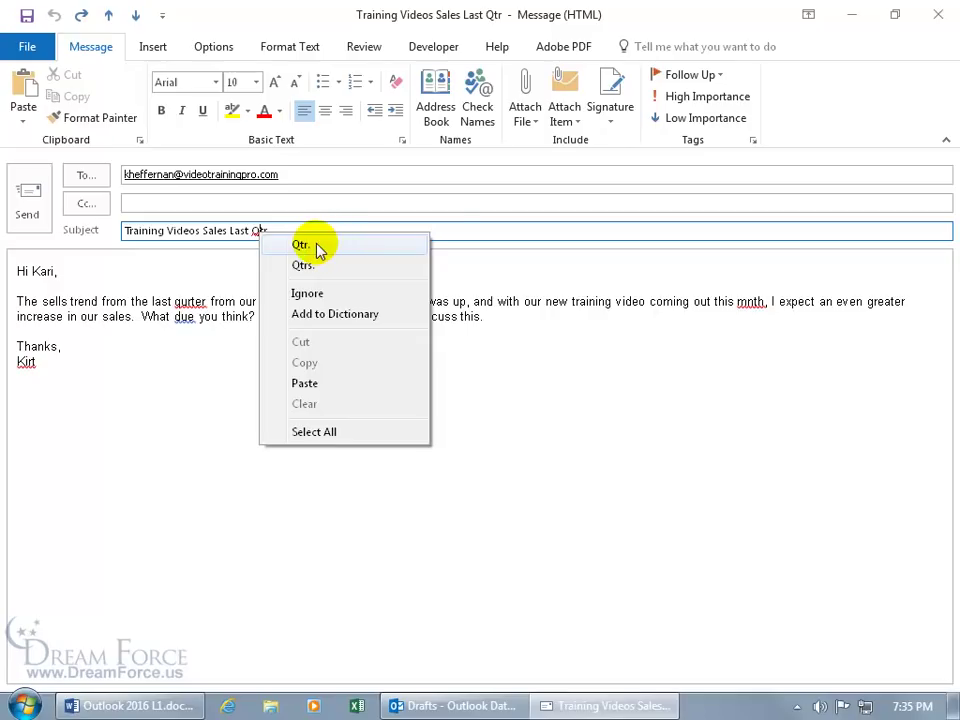
left_click(310, 245)
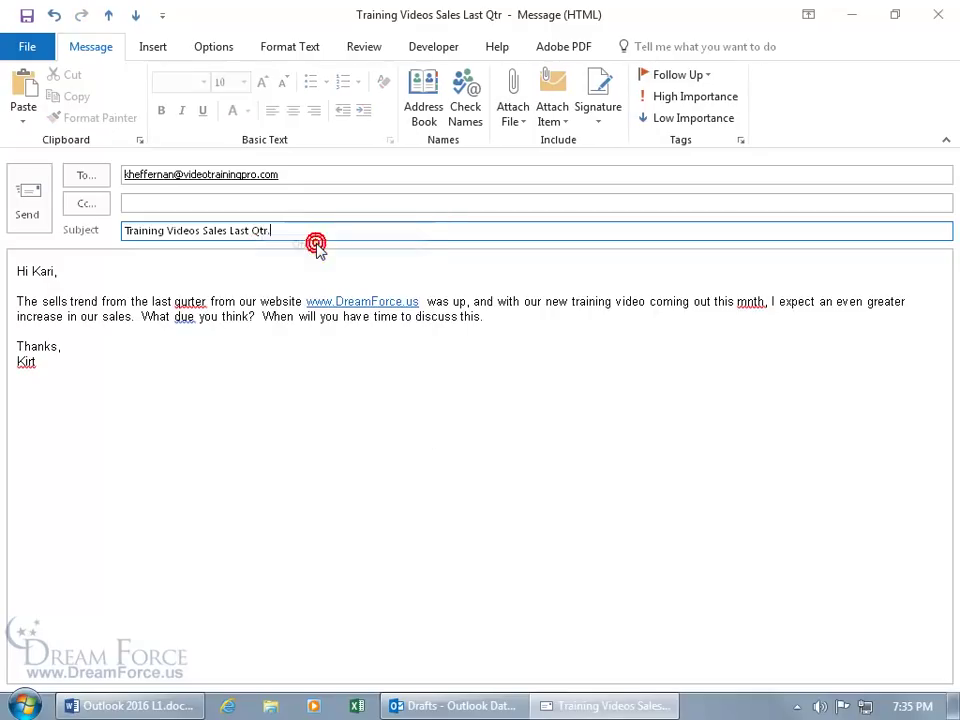
right_click(190, 302)
left_click(159, 330)
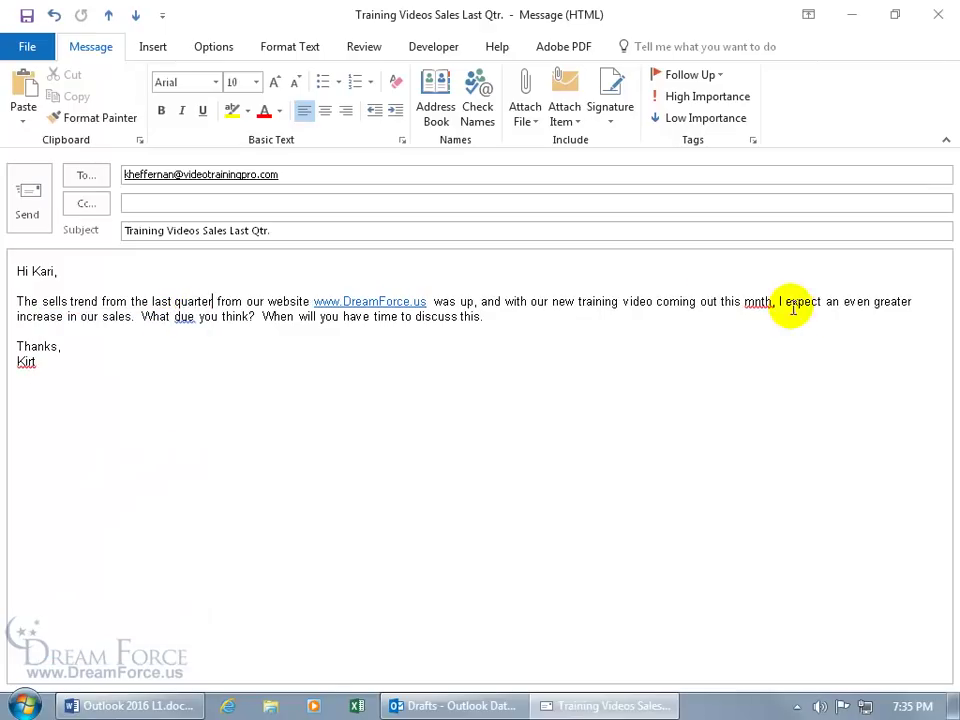
right_click(755, 301)
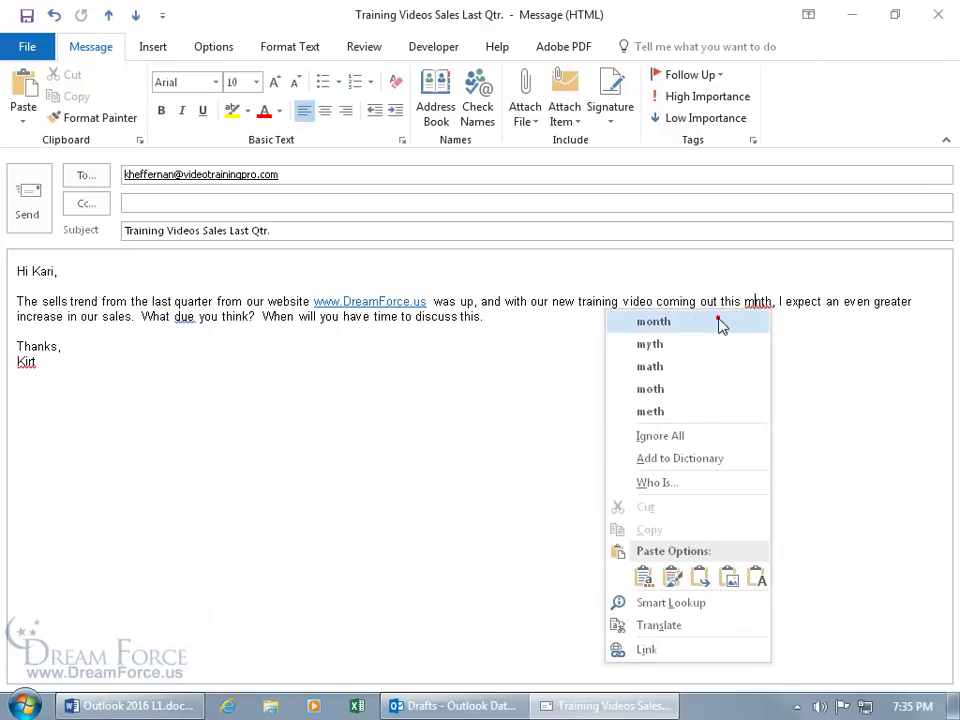
left_click(720, 322)
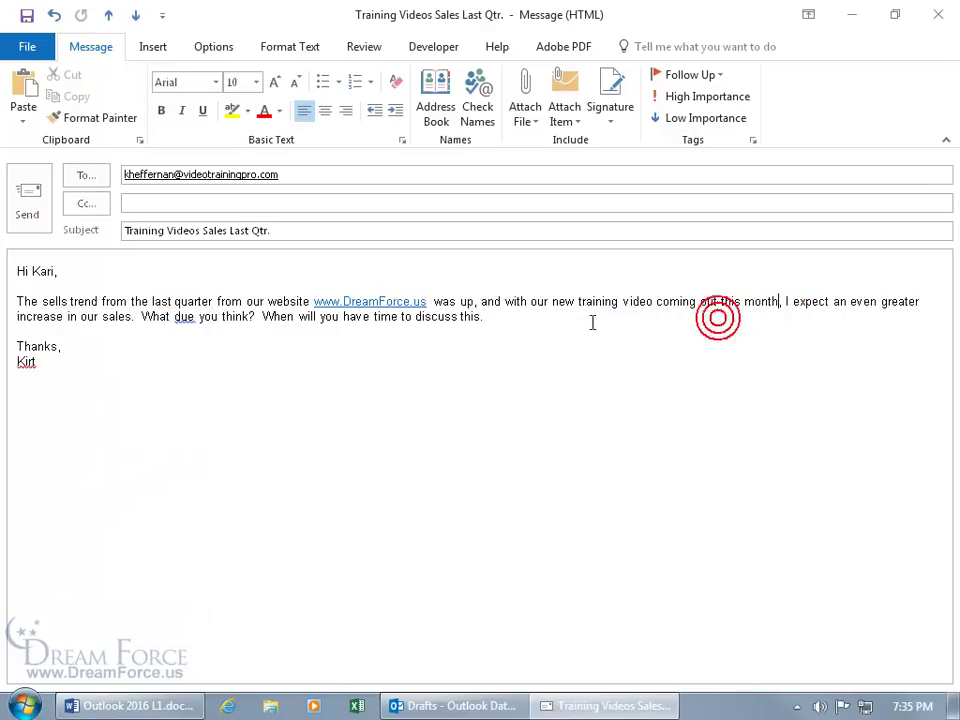
right_click(184, 318)
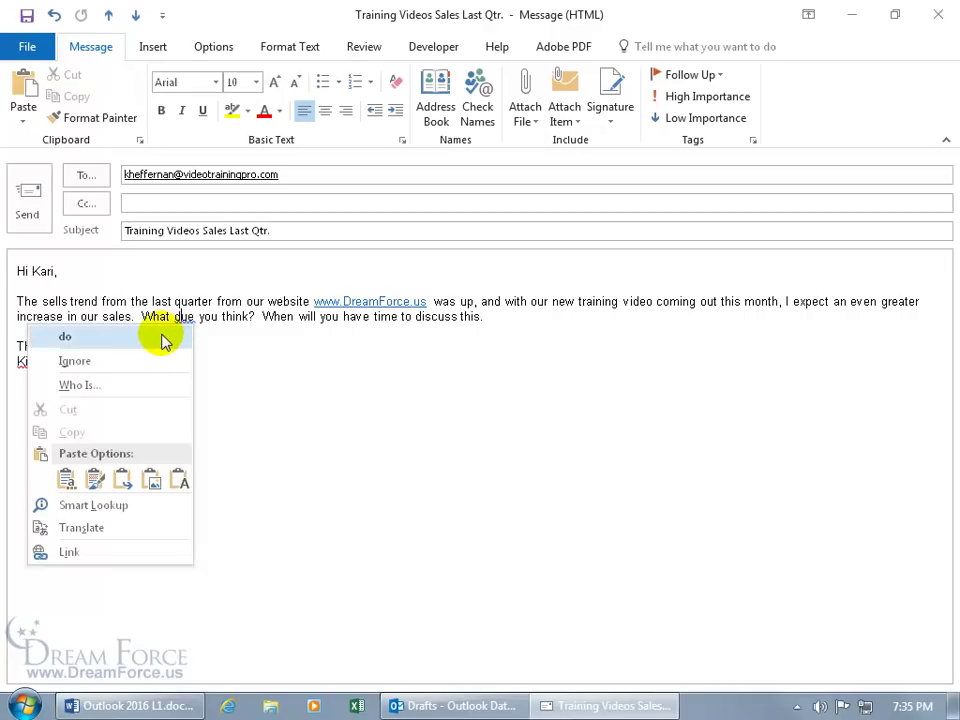
left_click(165, 338)
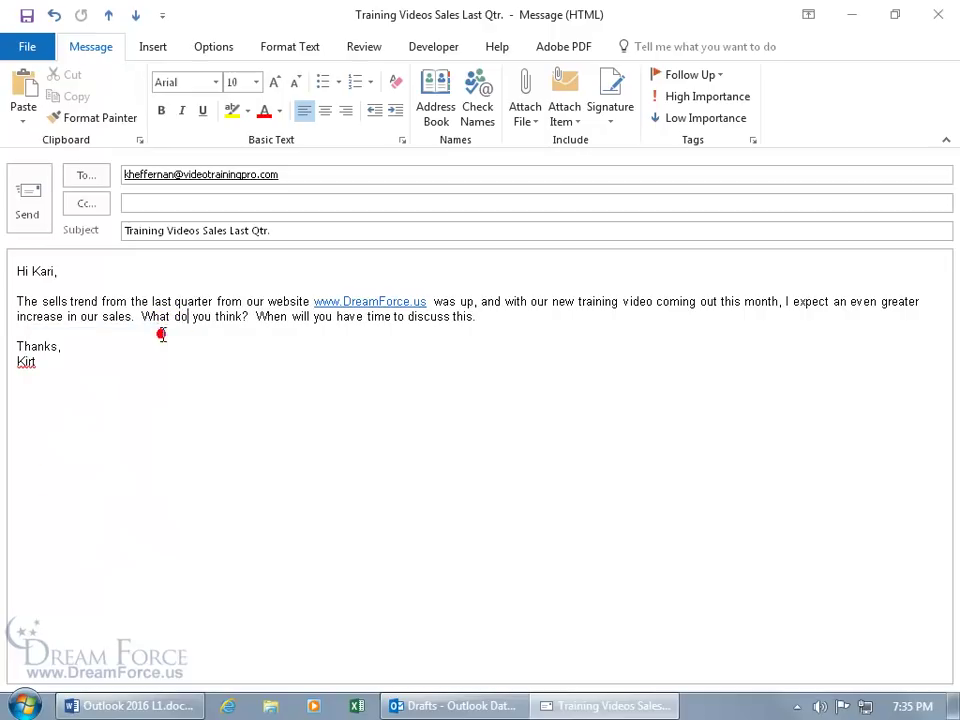
right_click(25, 363)
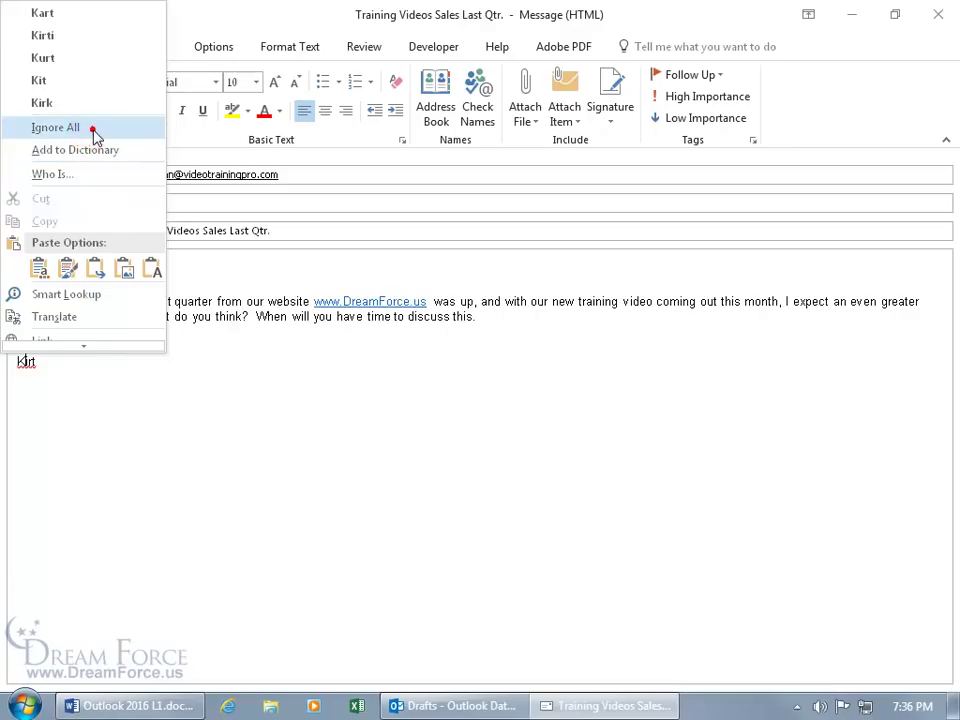
left_click(95, 135)
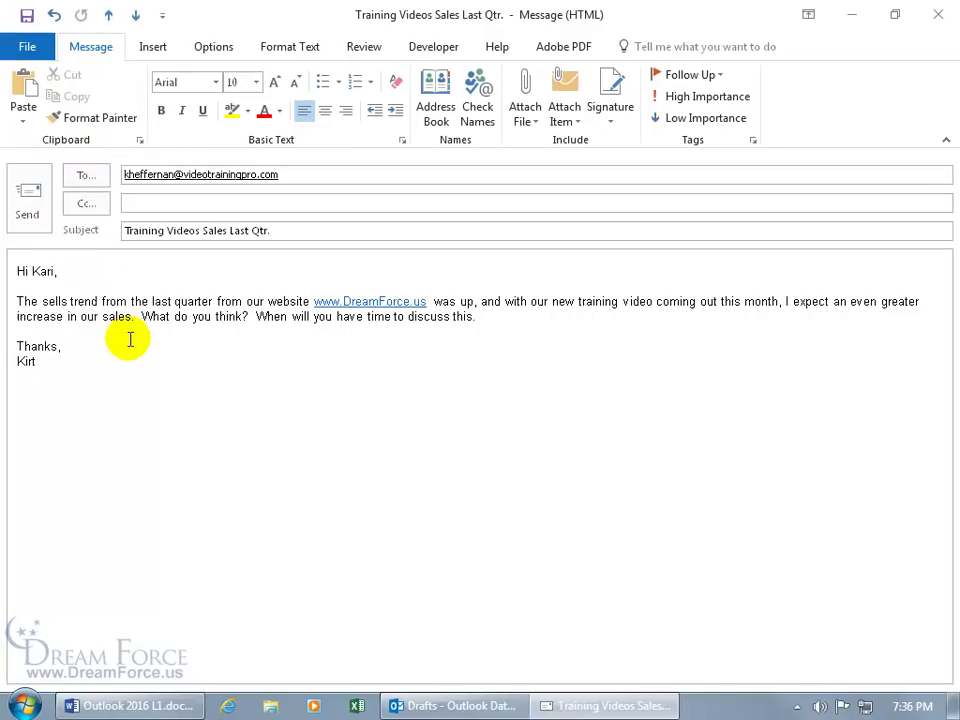
Undo the spelling corrections so the original misspellings return.
left_click(53, 15)
left_click(53, 15)
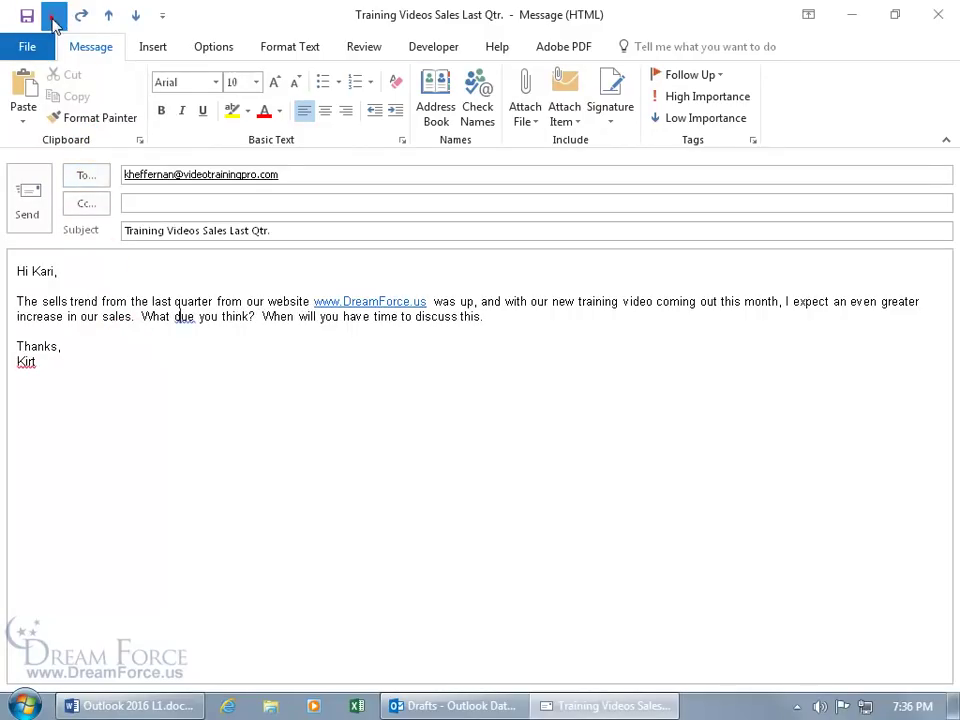
left_click(53, 15)
left_click(53, 15)
left_click(53, 15)
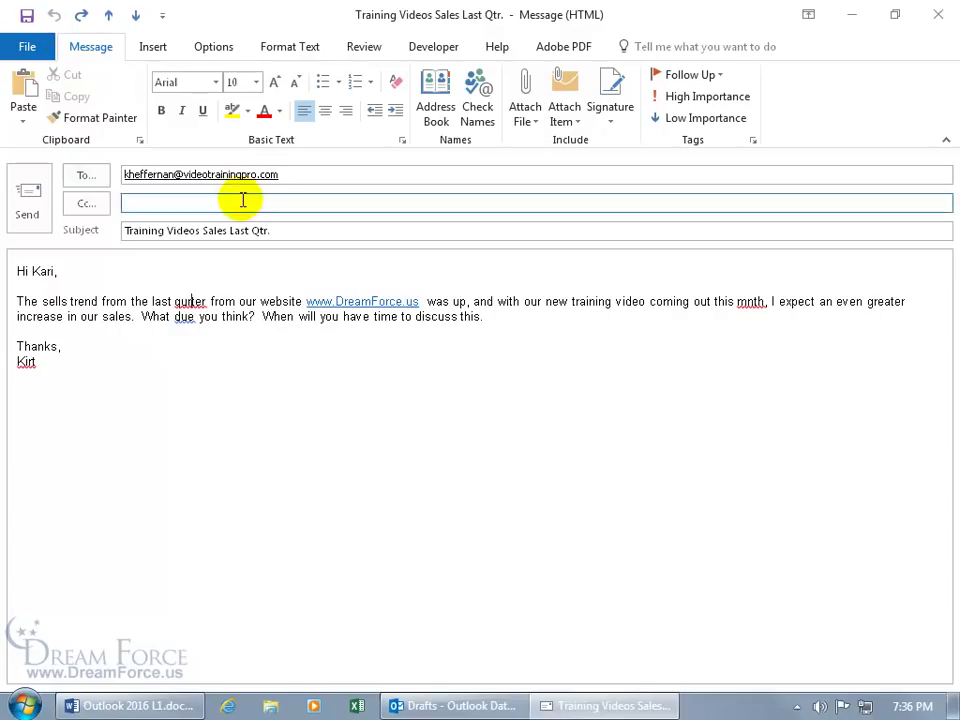
left_click(276, 231)
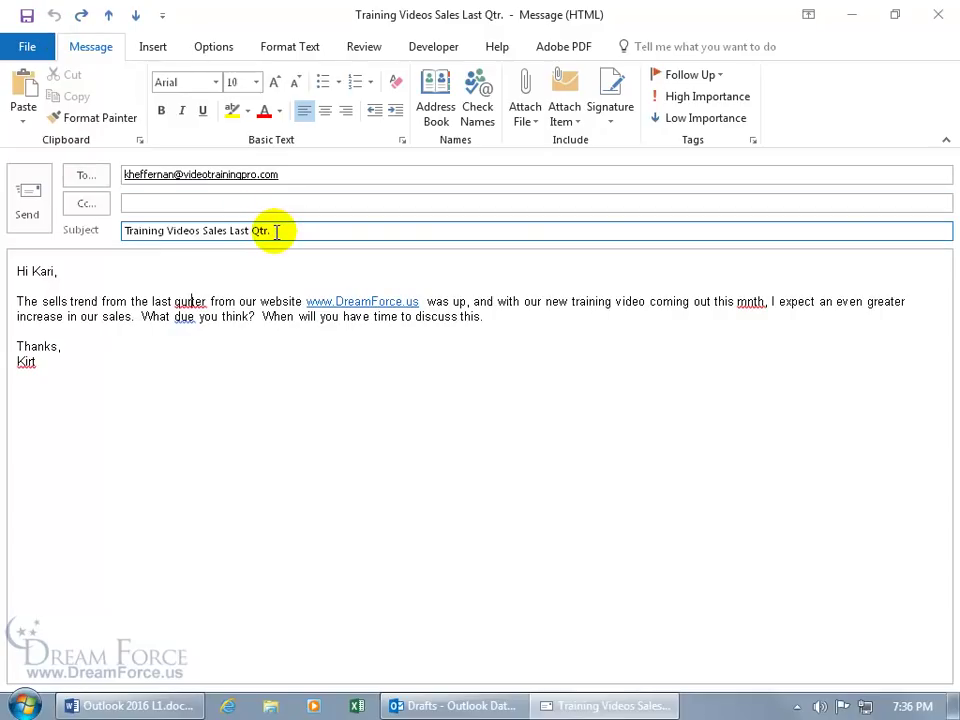
Delete the period after Qtr in the subject, then return to the body and show the Review tools.
left_click(274, 231)
key("BackSpace")
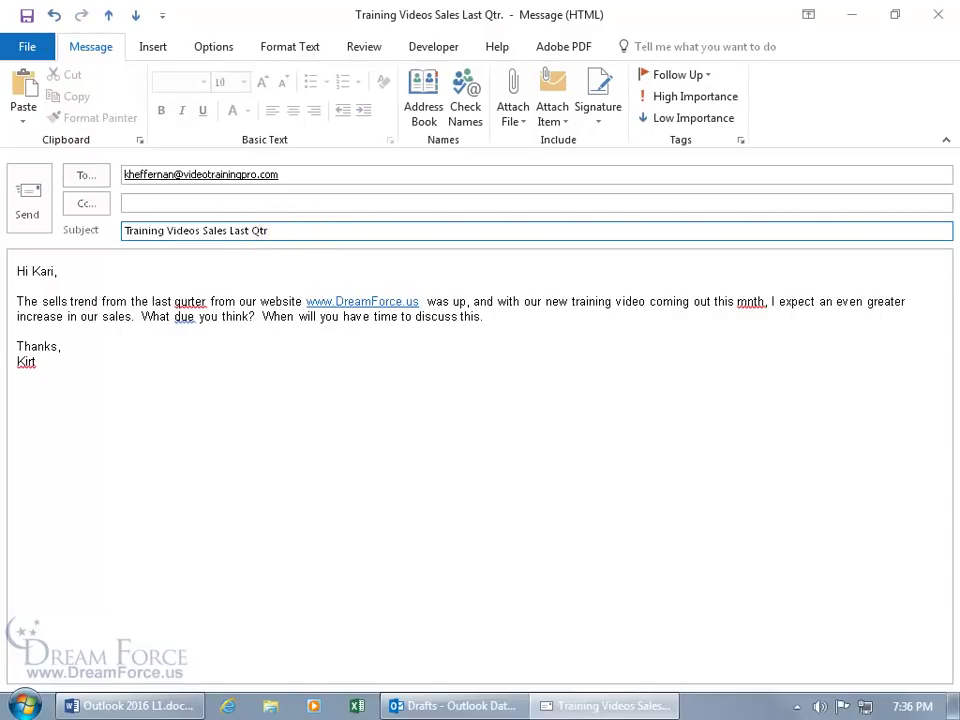
left_click(272, 300)
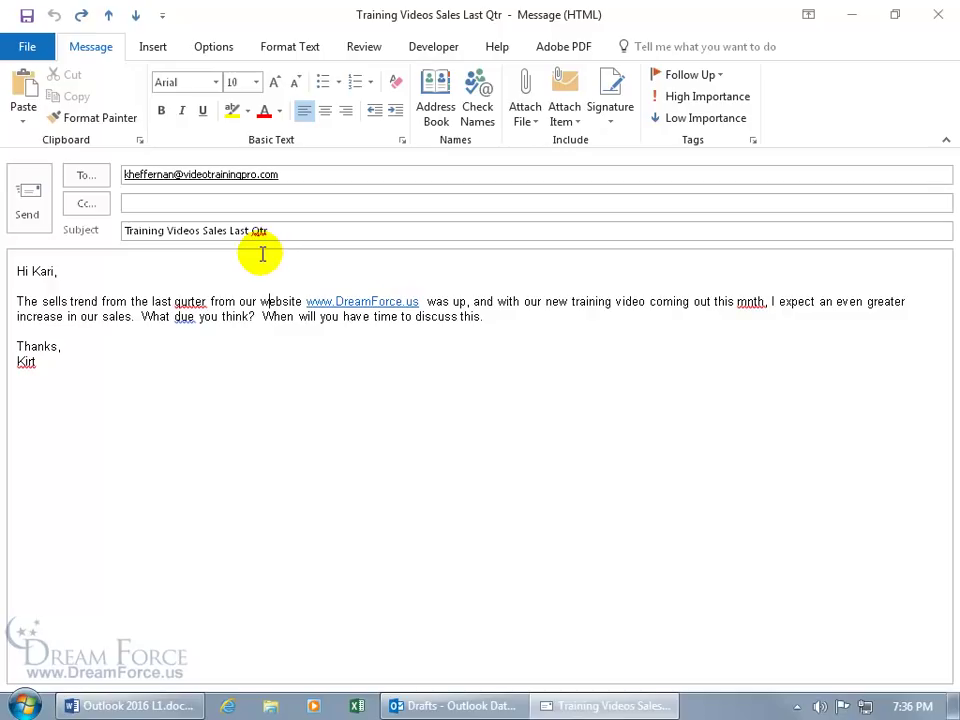
left_click(368, 48)
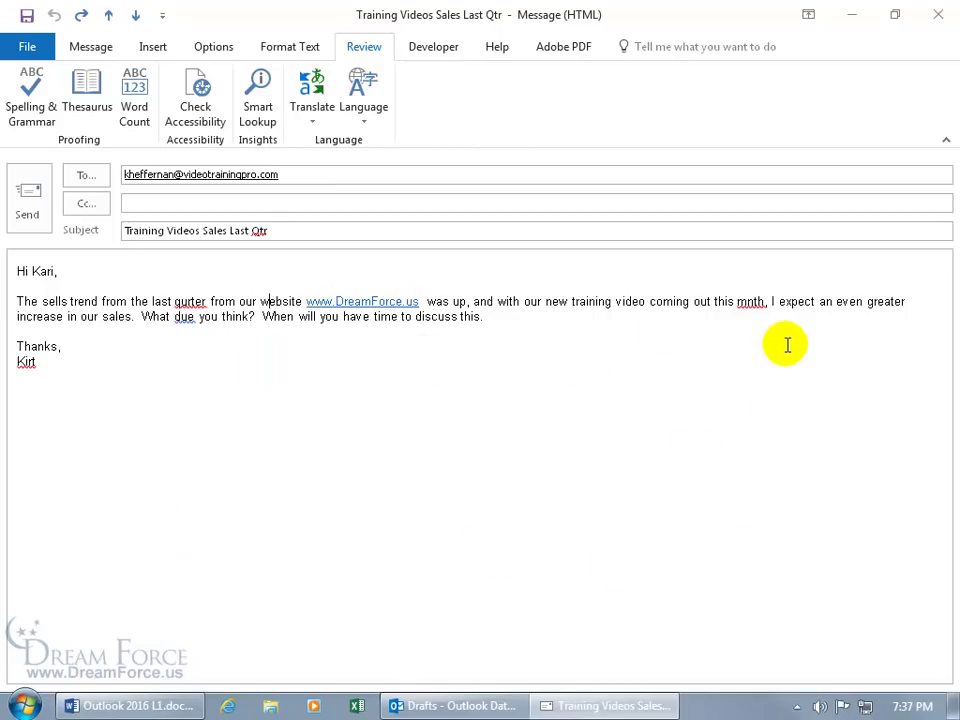
Run Spelling and Grammar: change to Qtr., month, quarter, do; add the signature name to the dictionary.
left_click(22, 76)
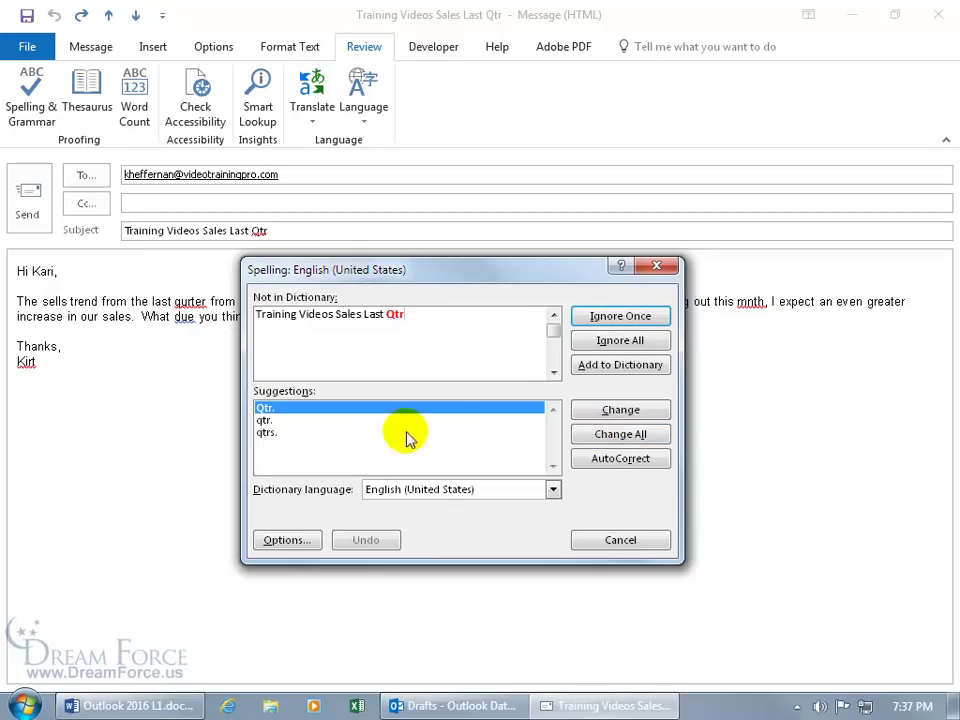
left_click(293, 412)
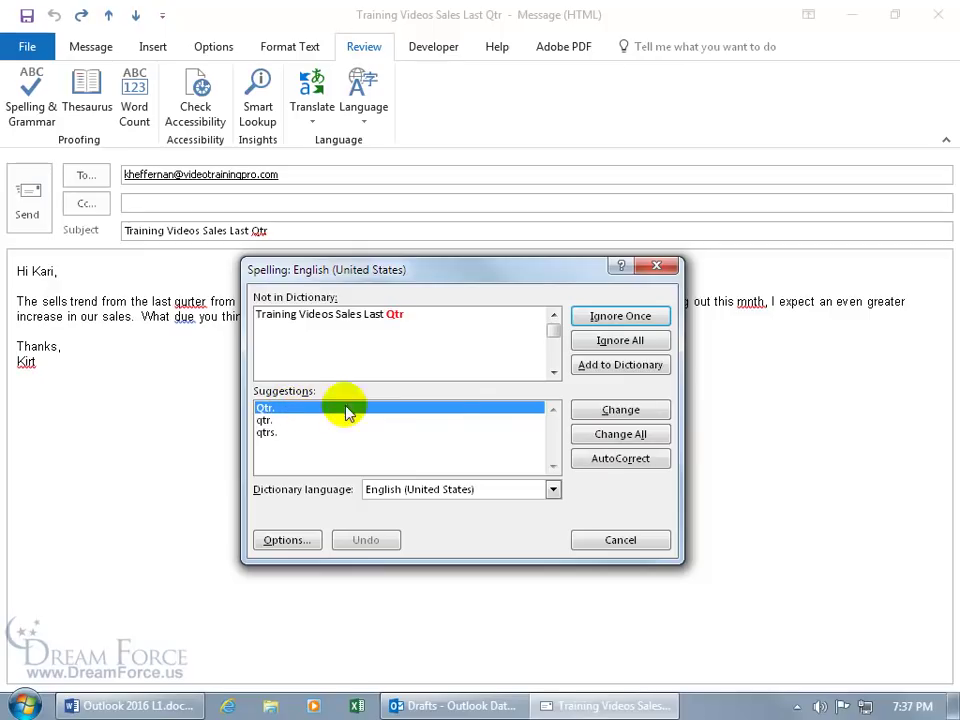
left_click(600, 410)
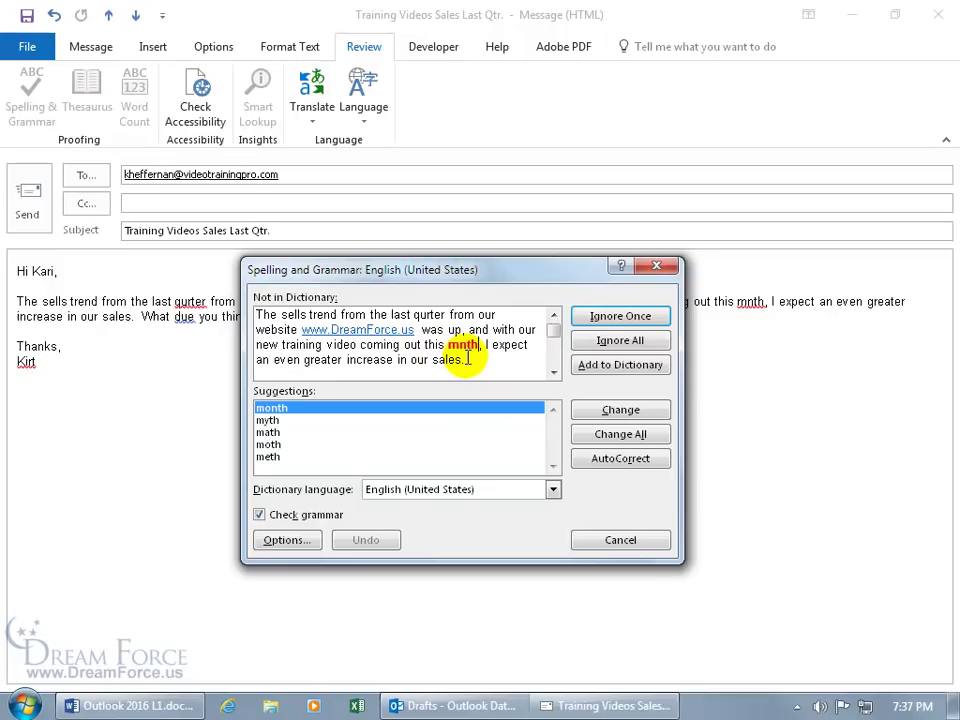
left_click(597, 411)
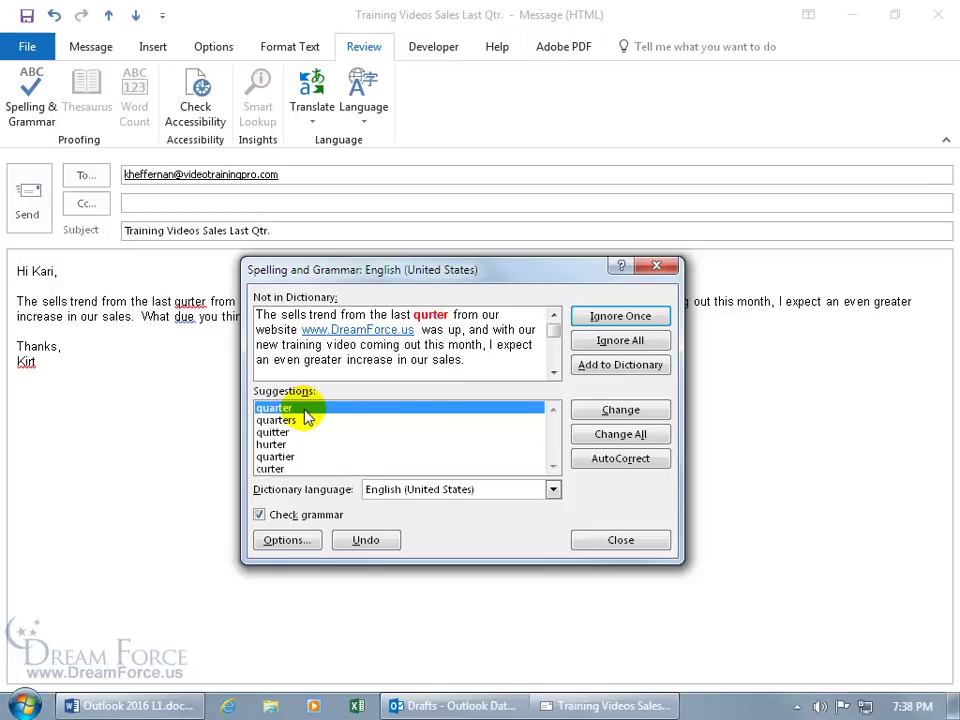
left_click(585, 409)
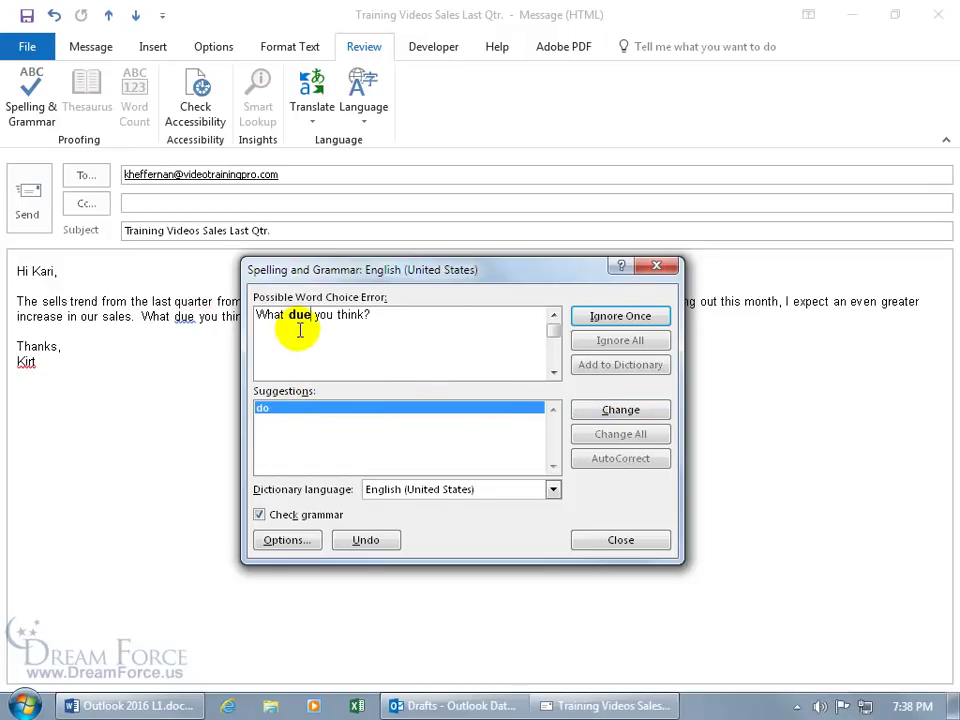
left_click(623, 411)
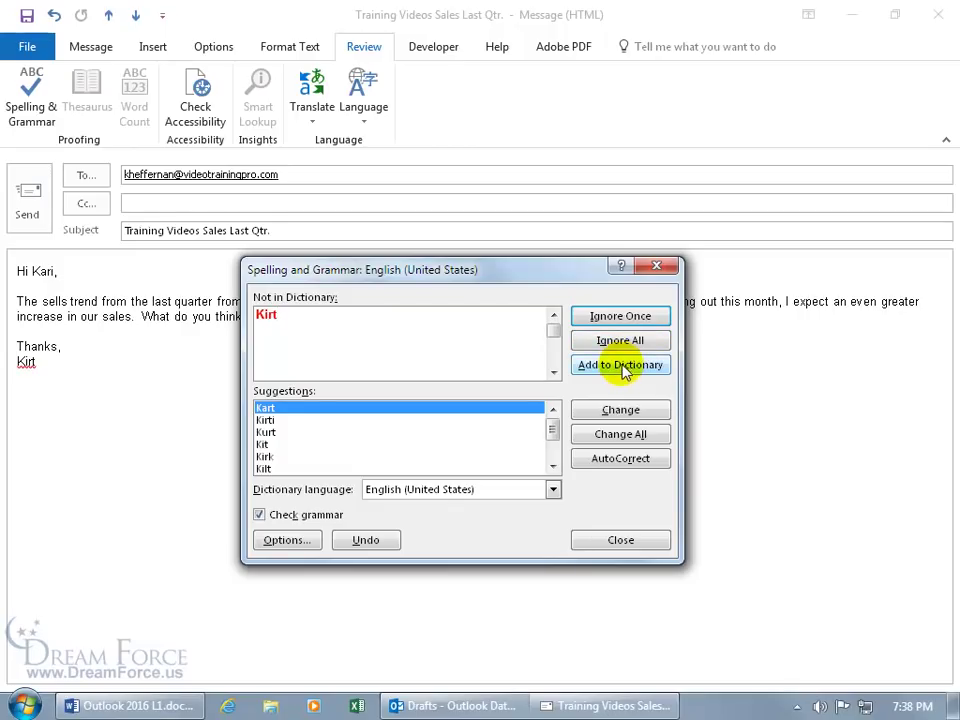
left_click(620, 365)
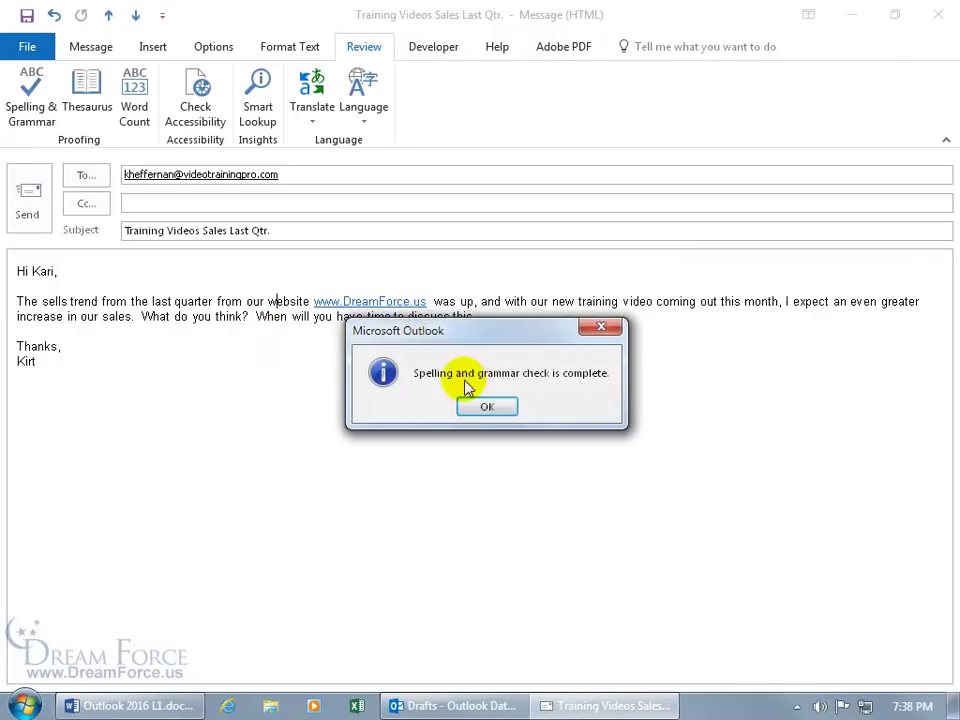
Dismiss the check-complete notice and open File > Options at the Mail settings.
left_click(490, 407)
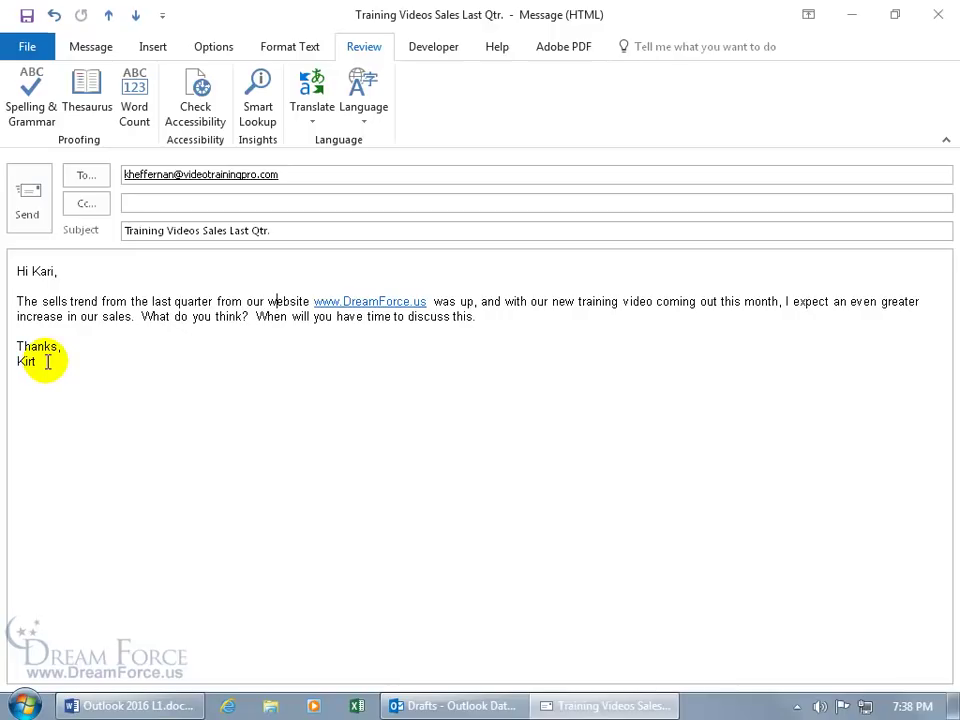
left_click(29, 45)
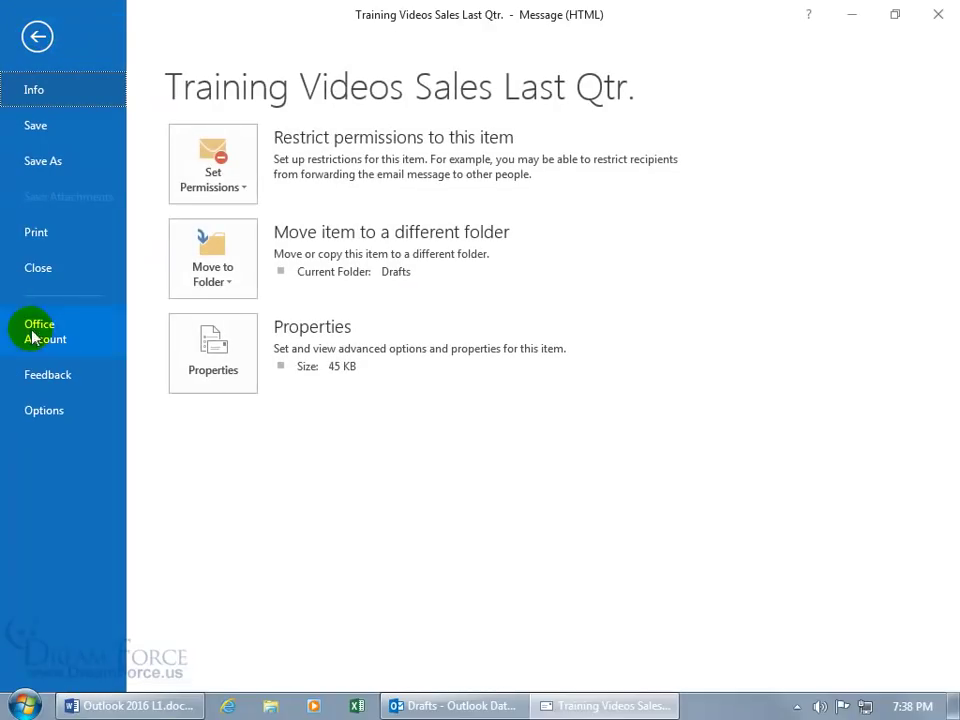
left_click(40, 413)
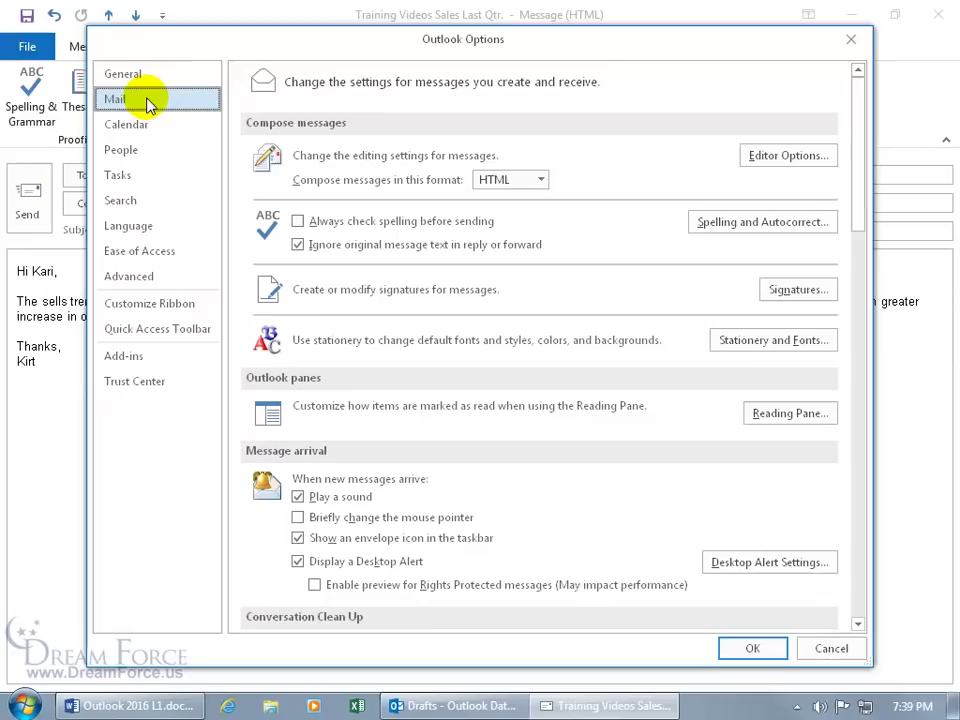
Delete the signature name from the CUSTOM.DIC word list under Custom Dictionaries, keeping the change.
left_click(728, 224)
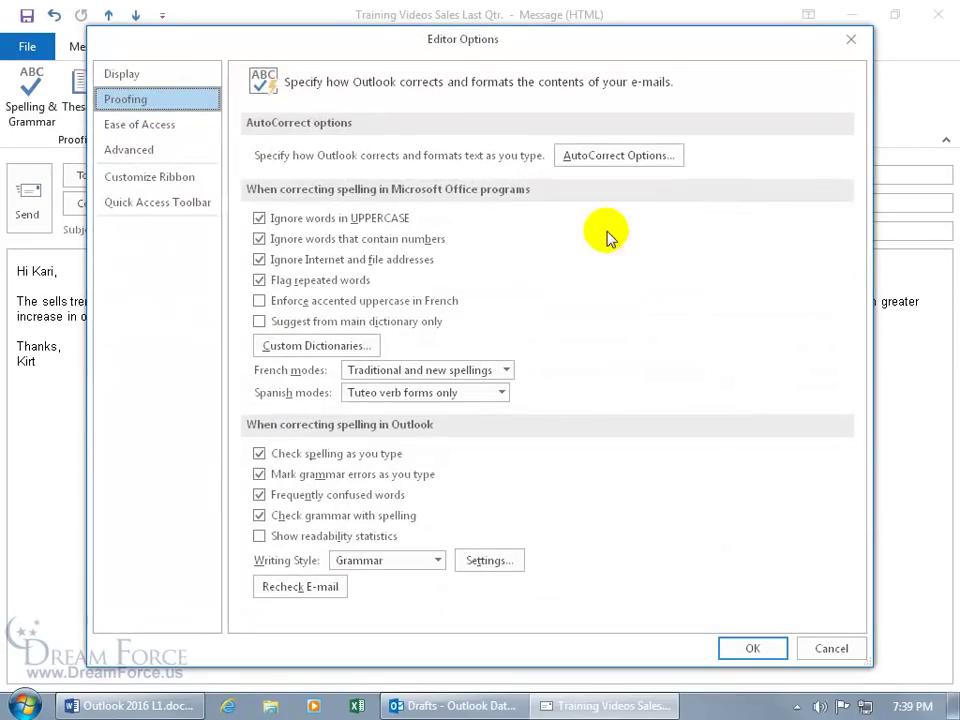
left_click(334, 347)
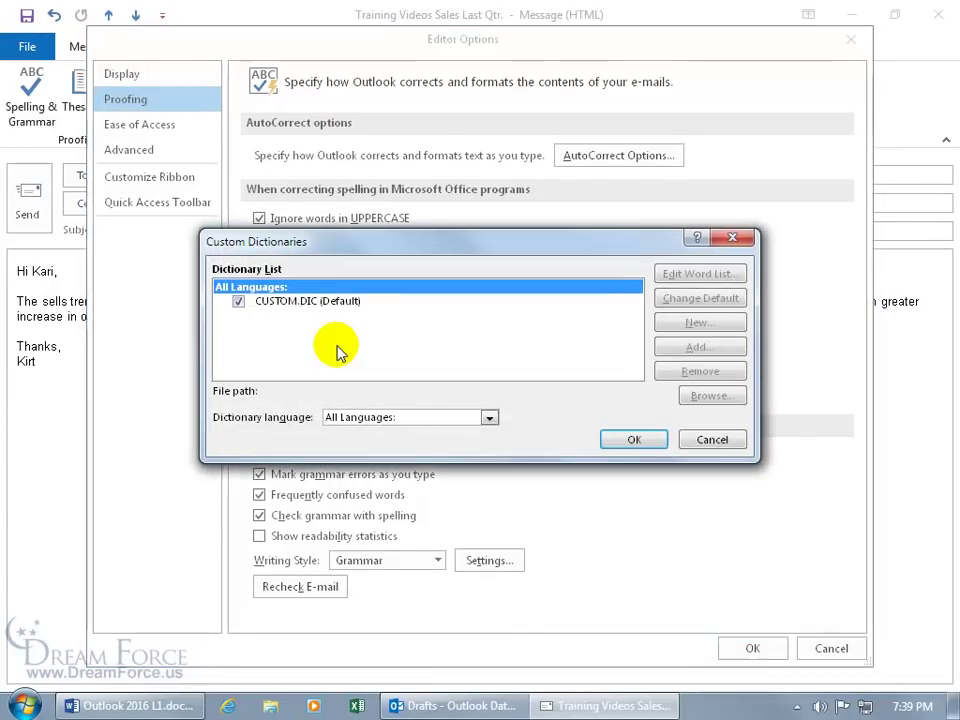
left_click(290, 305)
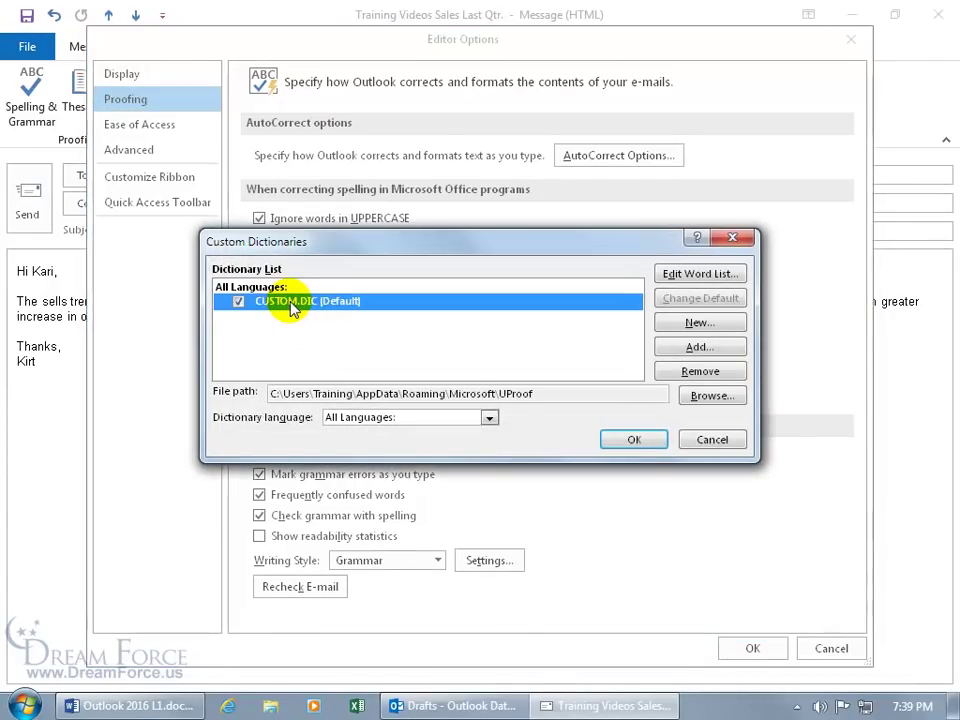
left_click(694, 272)
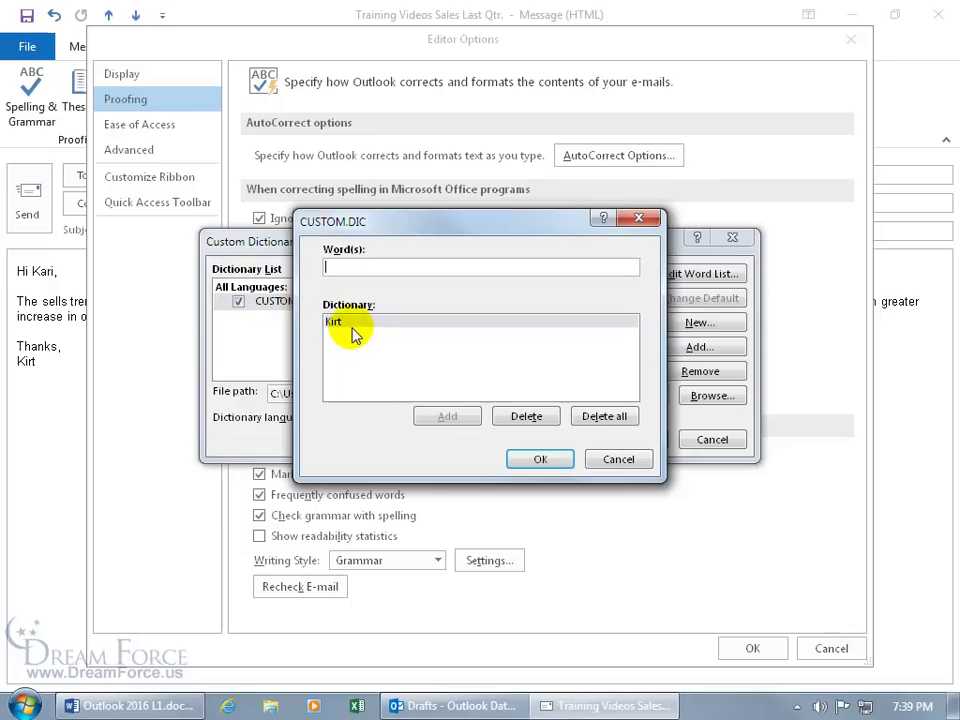
left_click(343, 322)
left_click(527, 418)
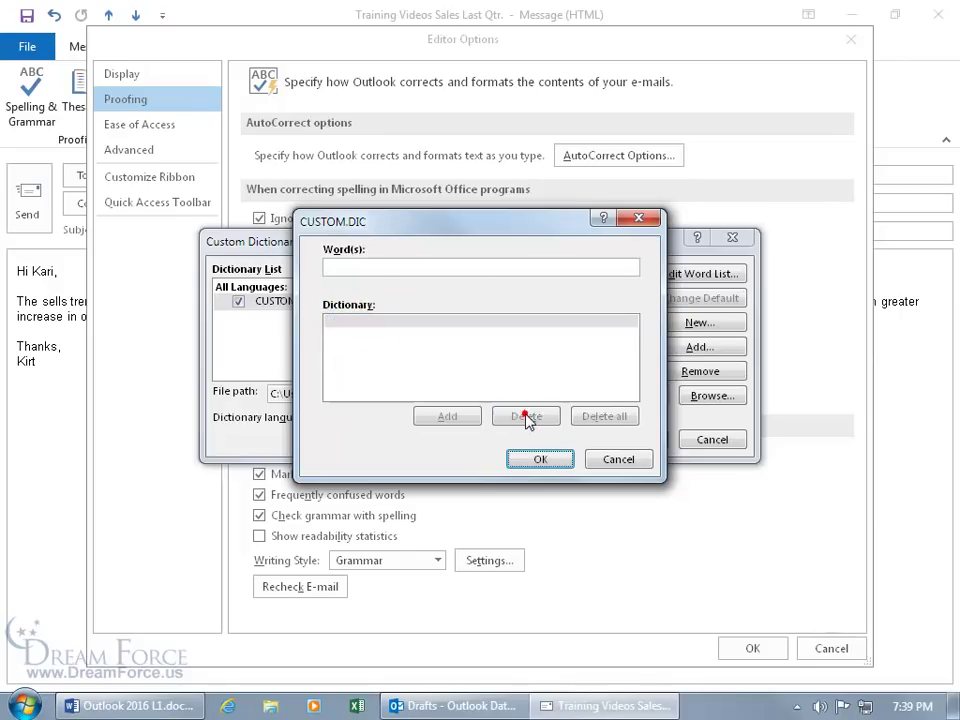
left_click(538, 459)
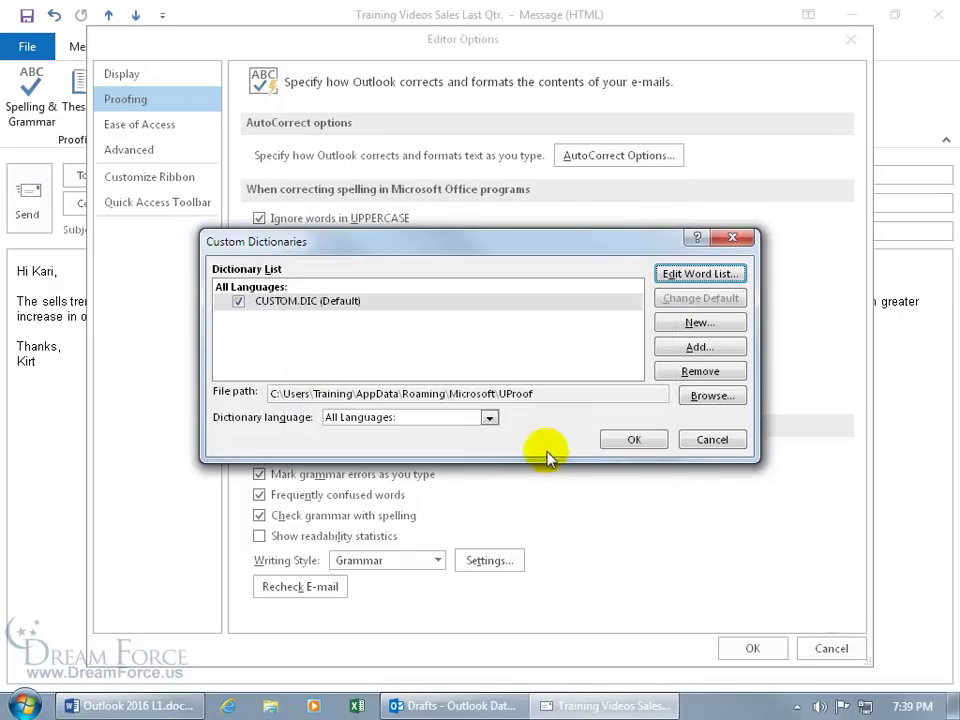
left_click(627, 441)
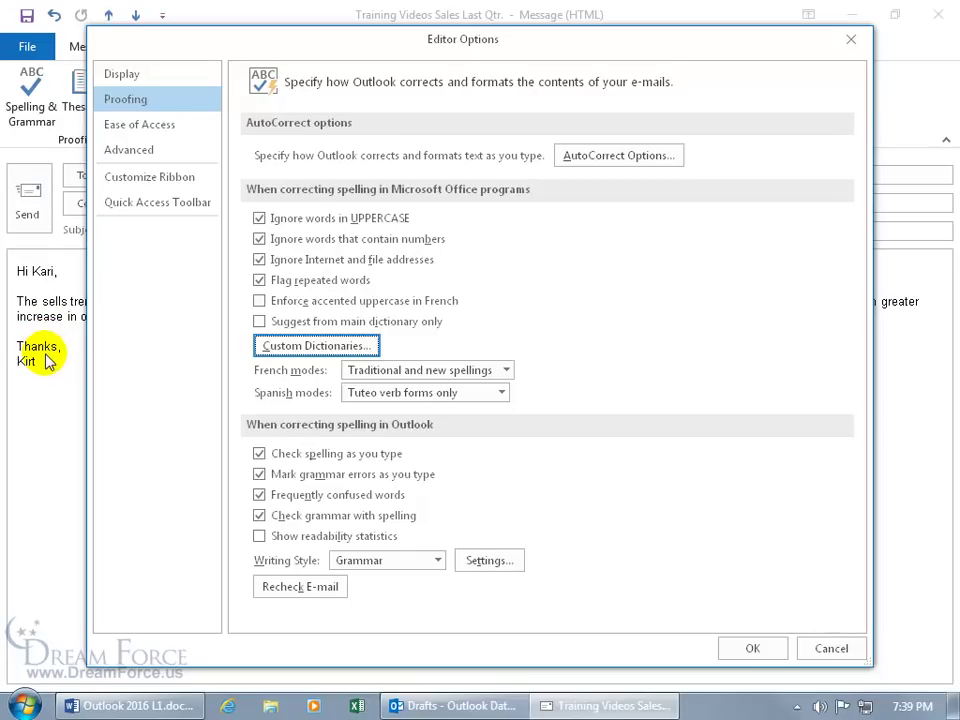
Use Recheck E-mail, confirm the spelling-checker reset, and close Editor Options and Outlook Options.
left_click(296, 590)
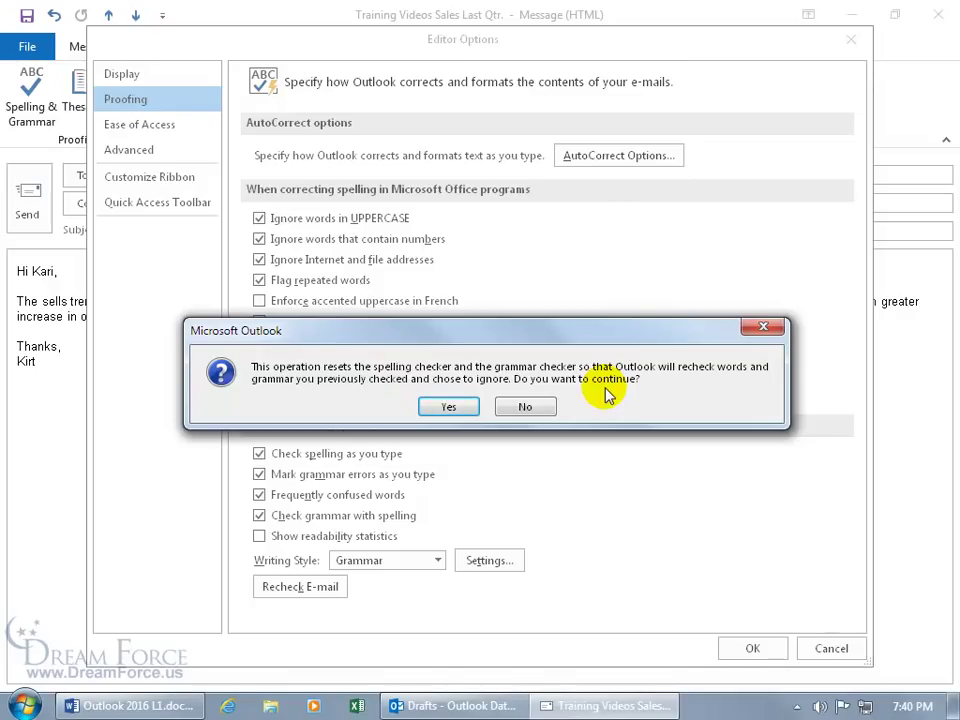
left_click(446, 406)
left_click(752, 648)
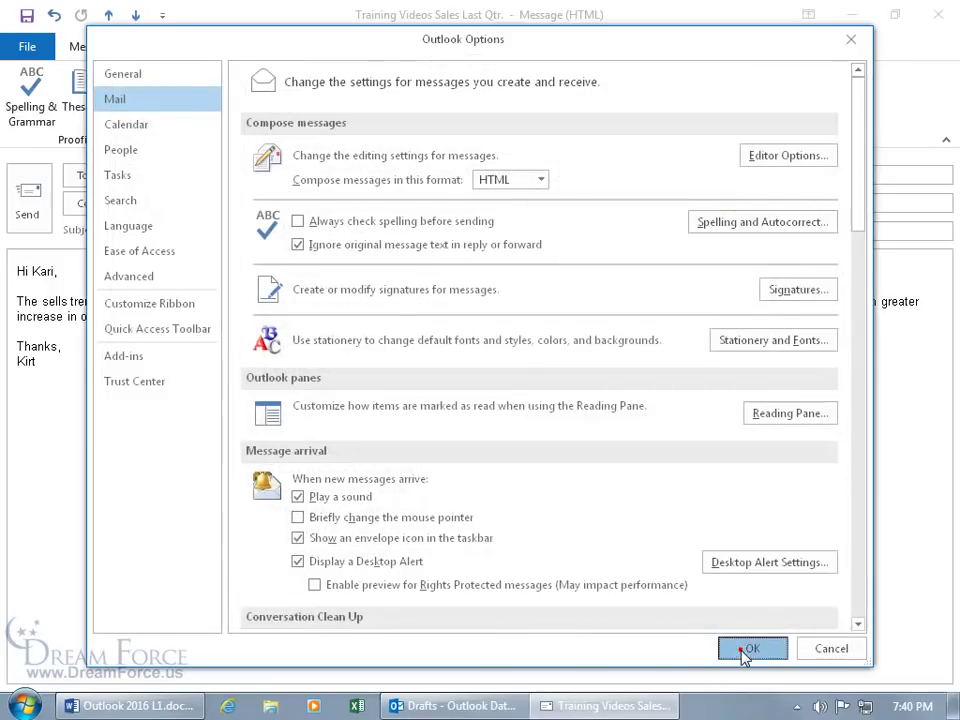
left_click(745, 650)
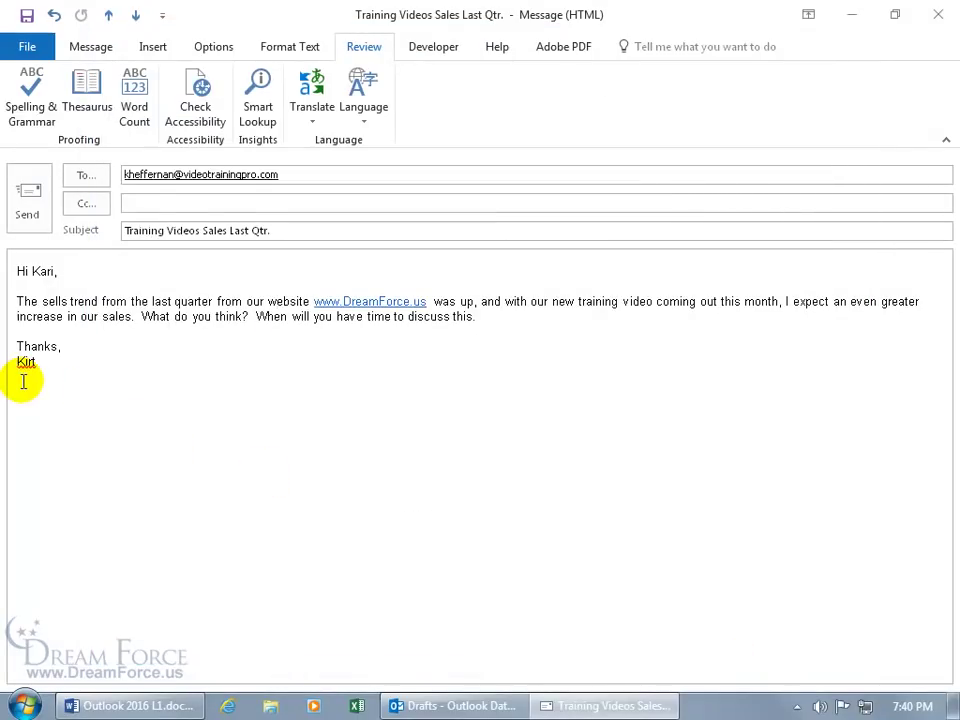
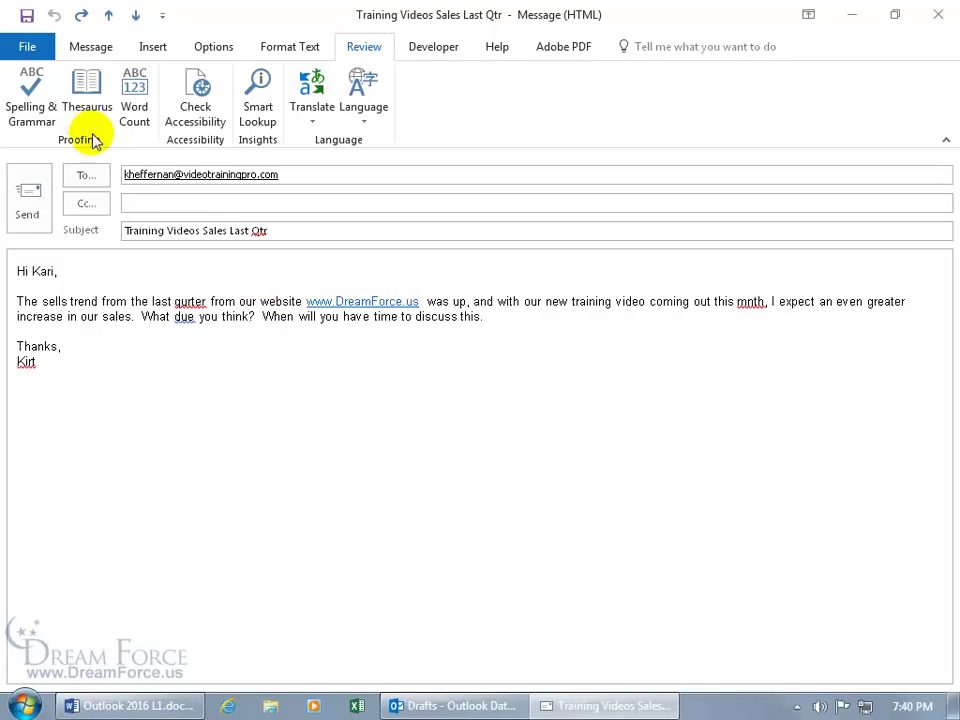
Turn on 'Always check spelling before sending' in Outlook's Mail options.
left_click(32, 47)
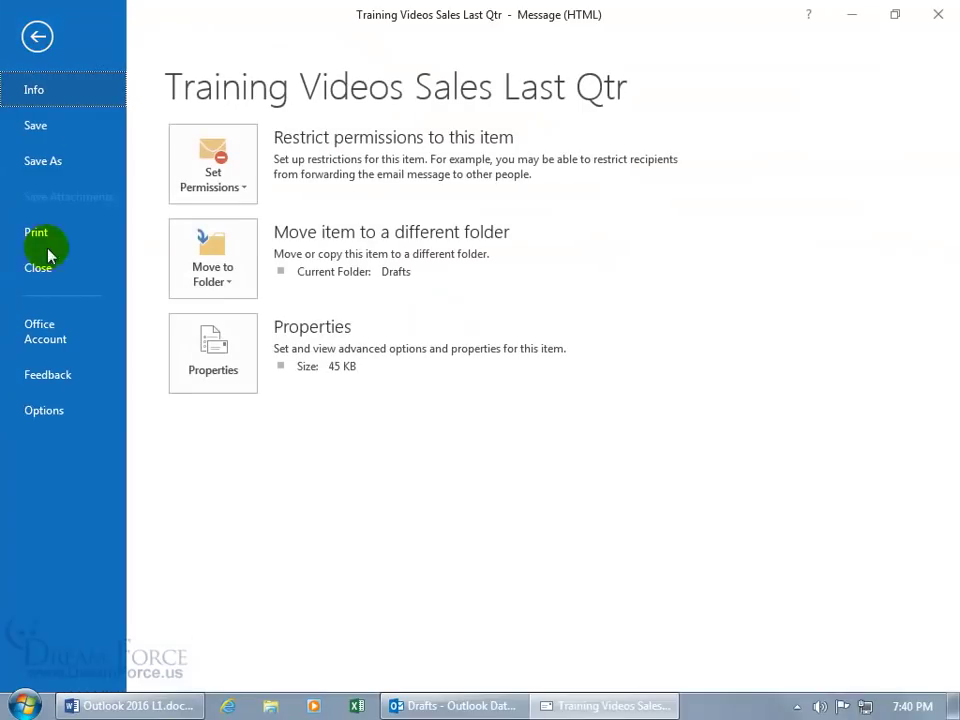
left_click(45, 409)
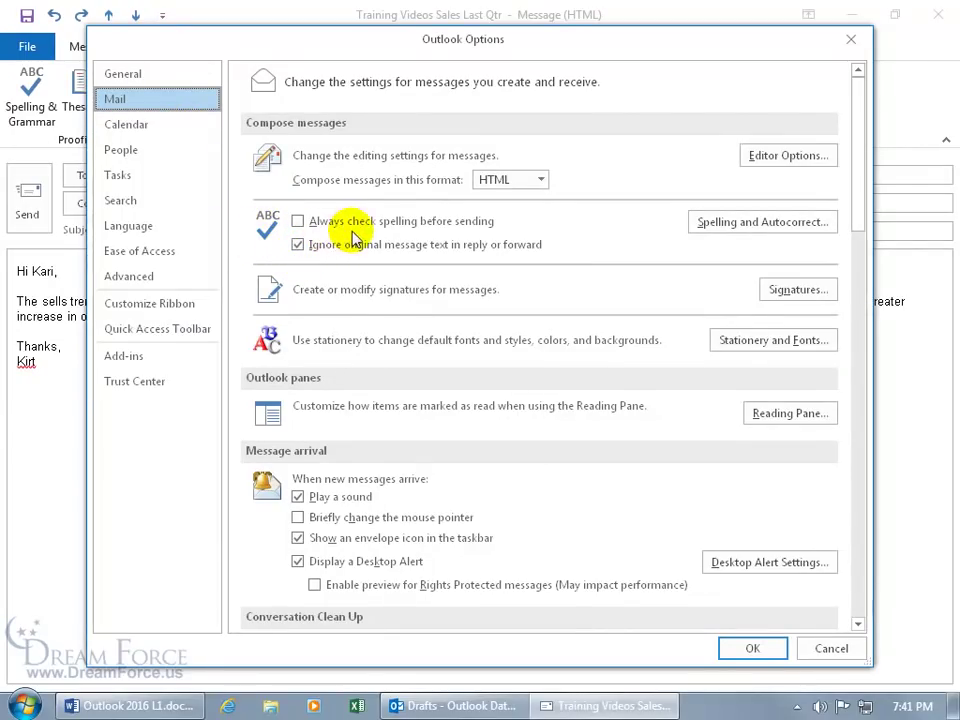
left_click(298, 222)
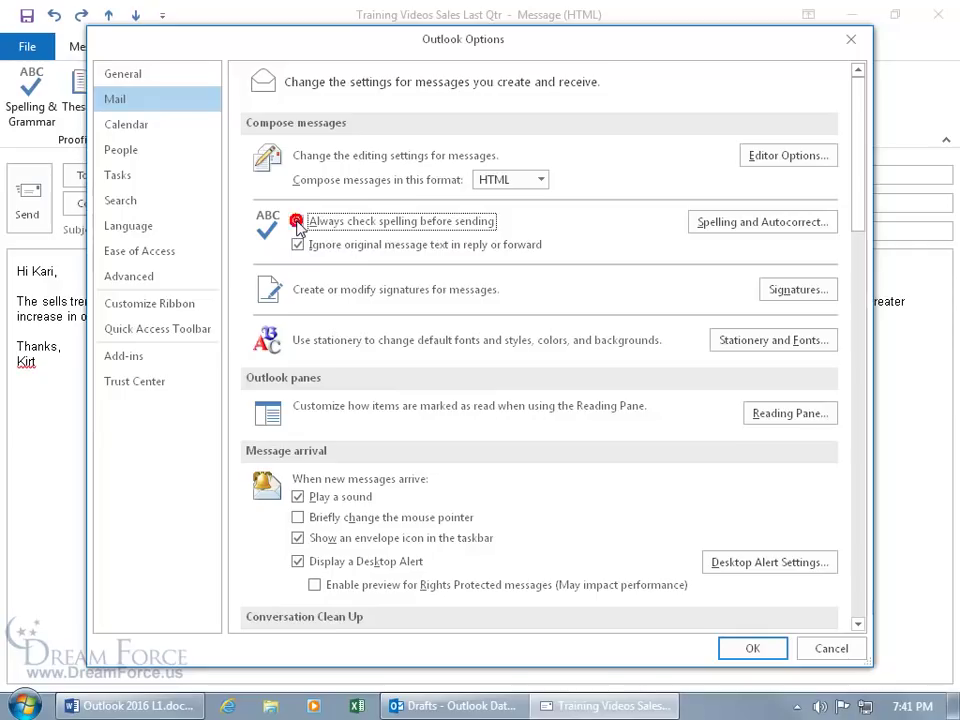
left_click(752, 648)
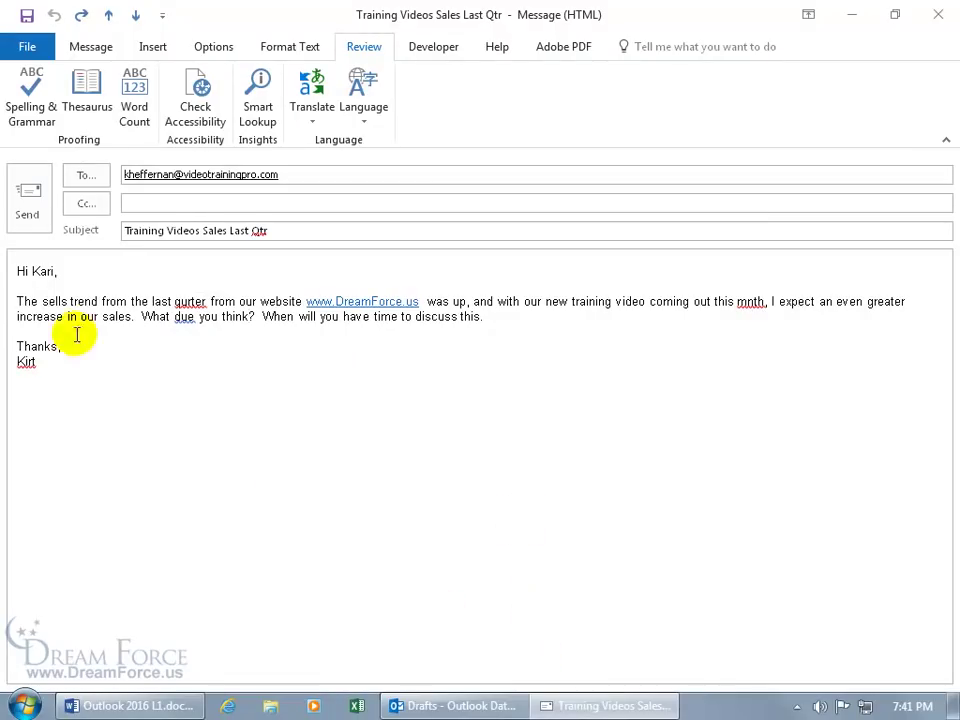
Spell-check on send: Qtr to Qtr., ignore the person's name, fix qurter, mnth and due.
left_click(31, 208)
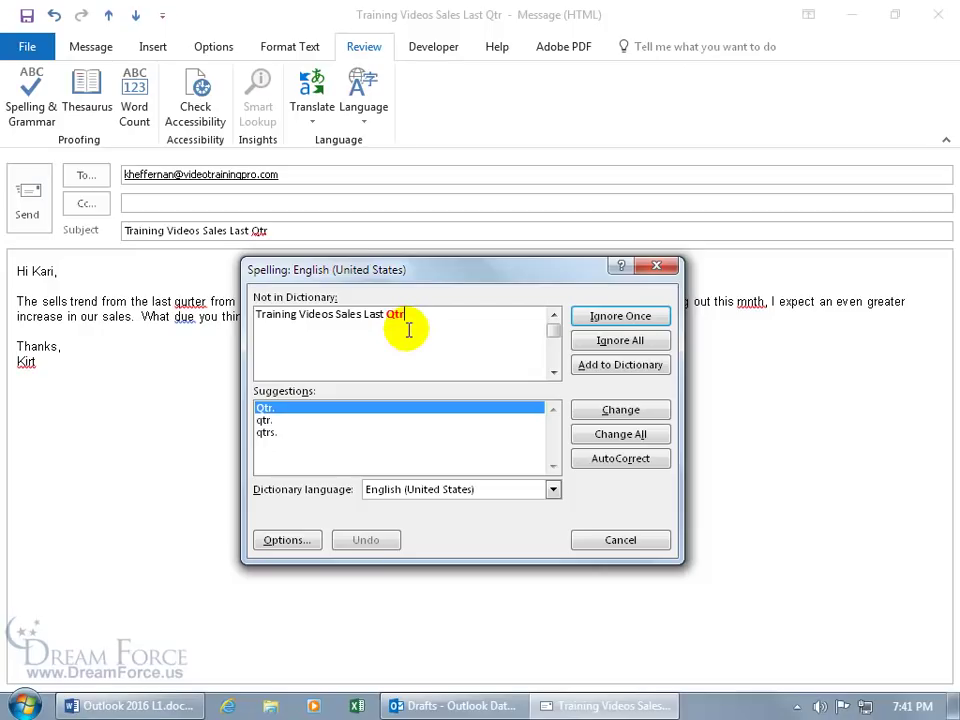
left_click(630, 412)
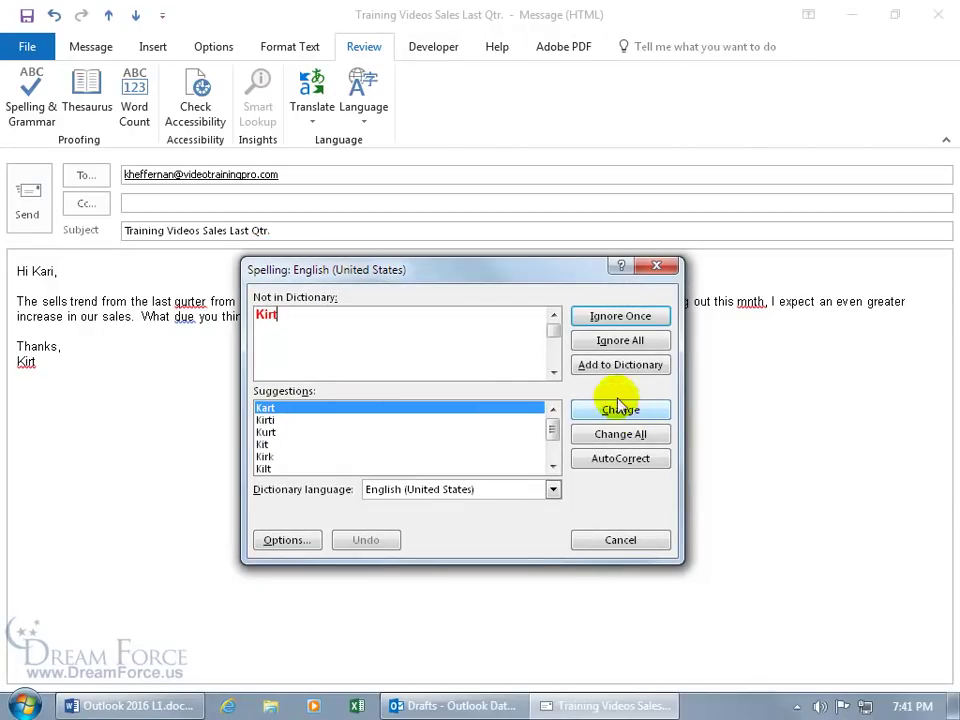
left_click(625, 320)
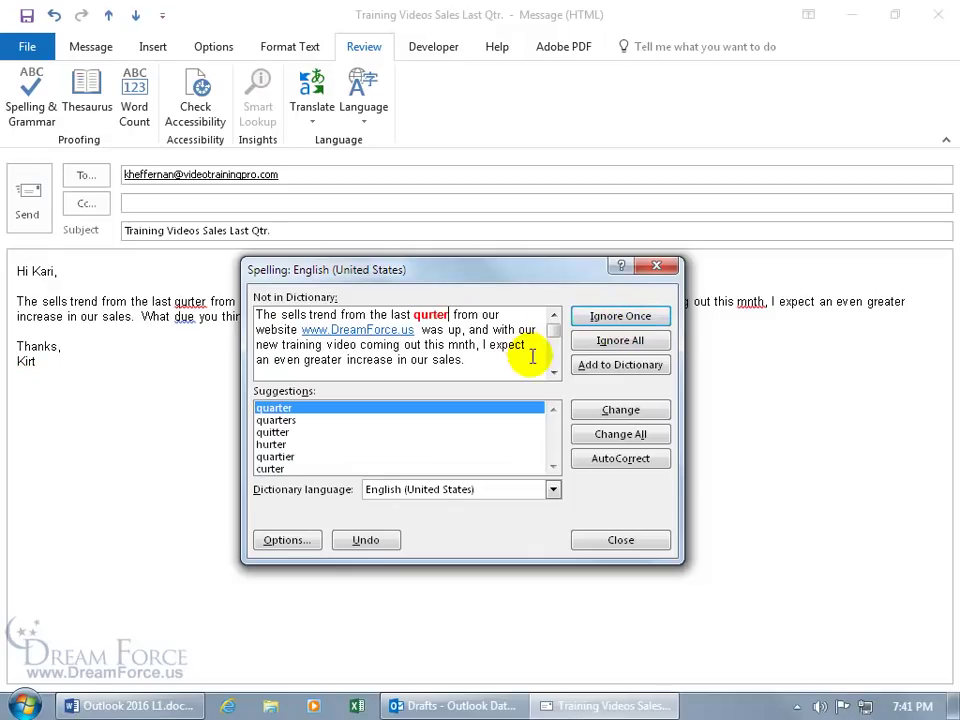
left_click(593, 411)
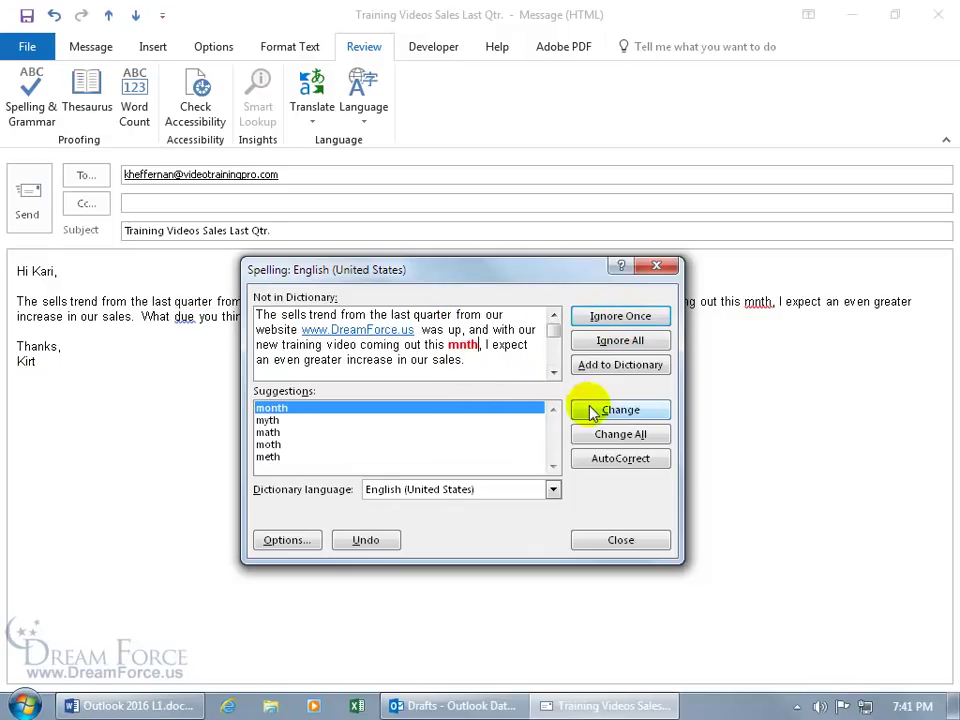
left_click(594, 408)
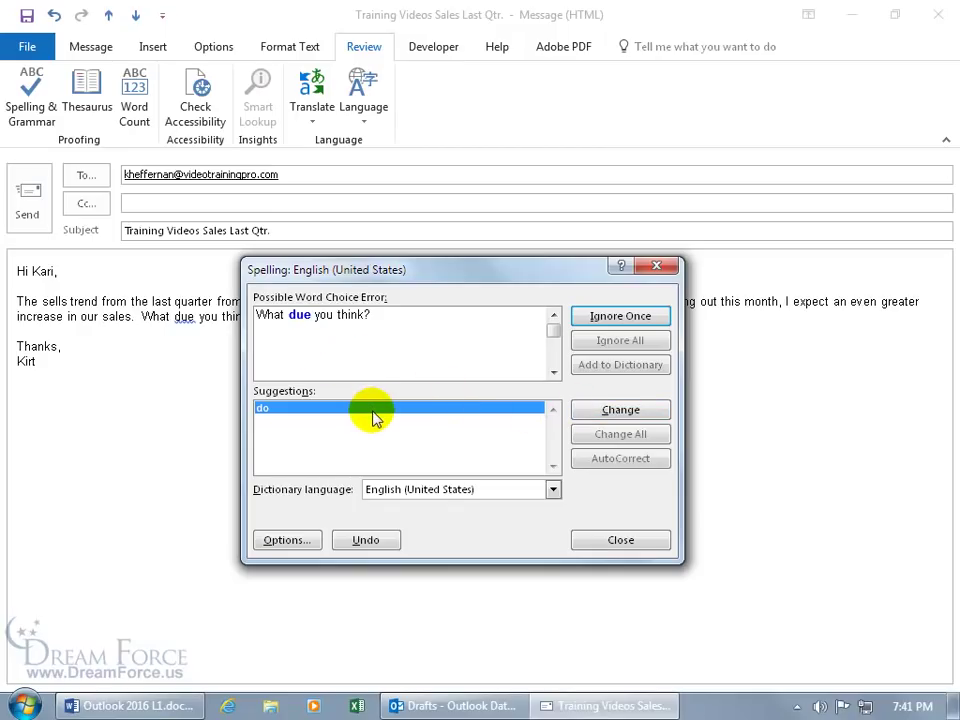
left_click(627, 414)
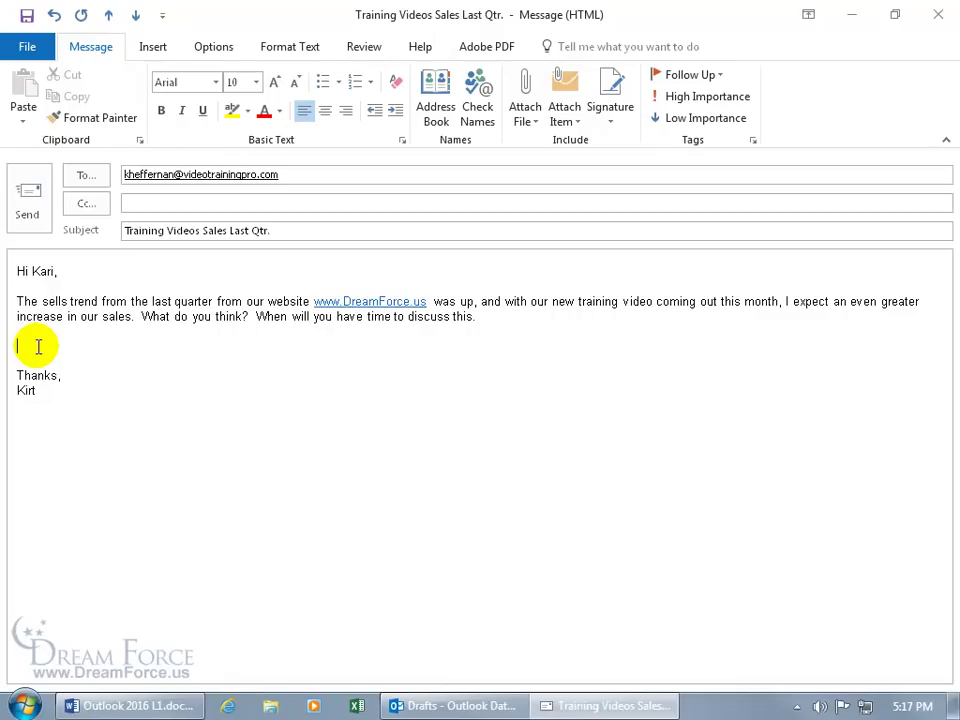
Type 'tihs' on the blank line above Thanks and undo its autocorrection to 'This'.
type("tihs")
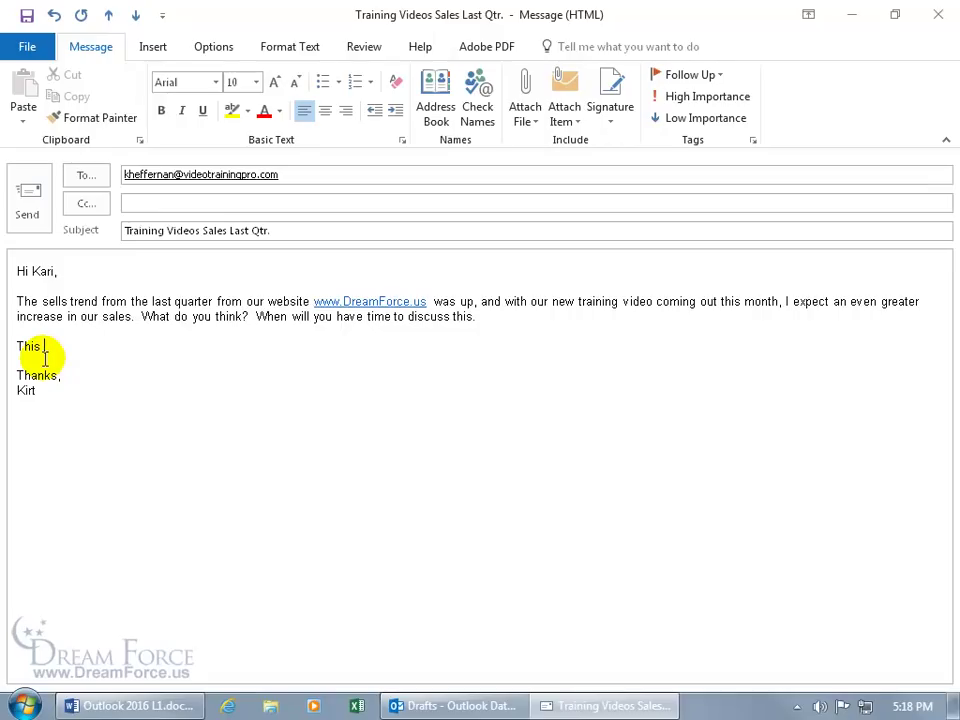
mouse_move(24, 343)
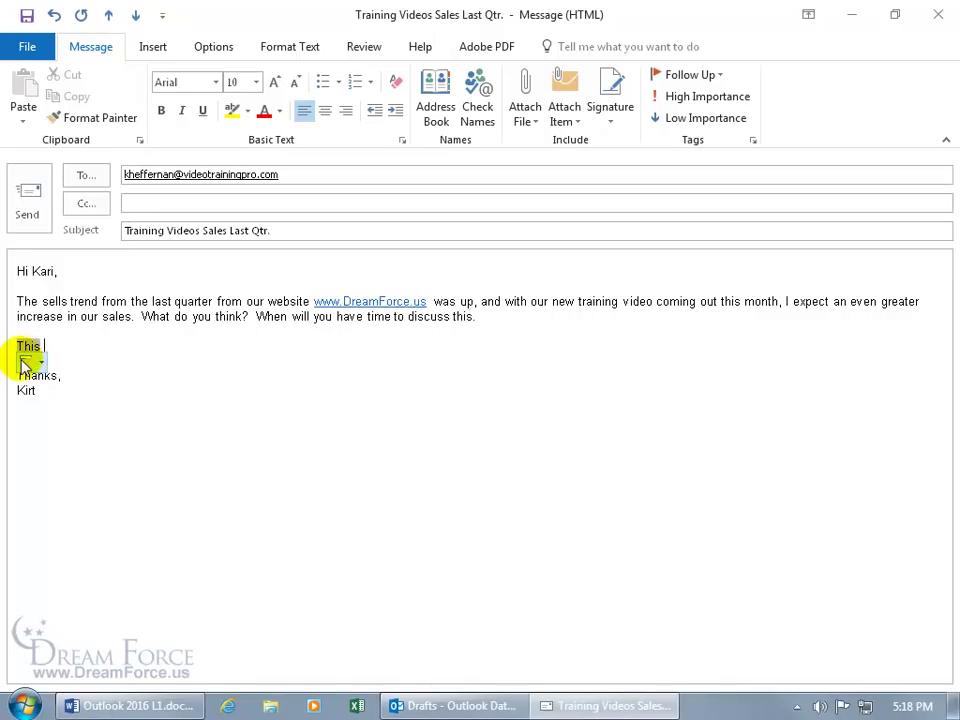
mouse_move(24, 368)
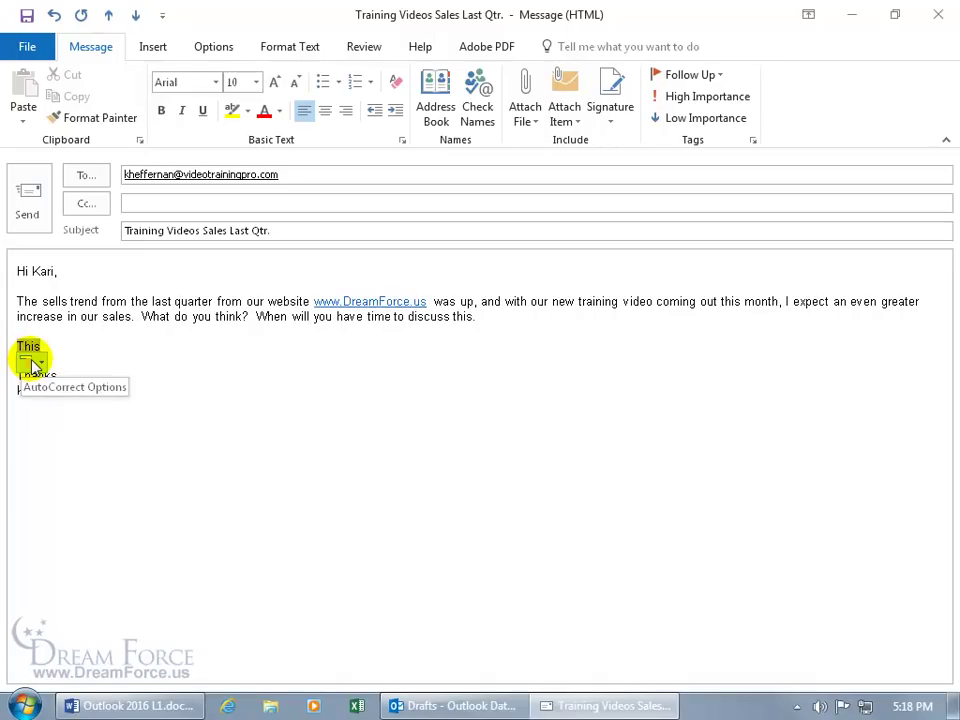
left_click(40, 364)
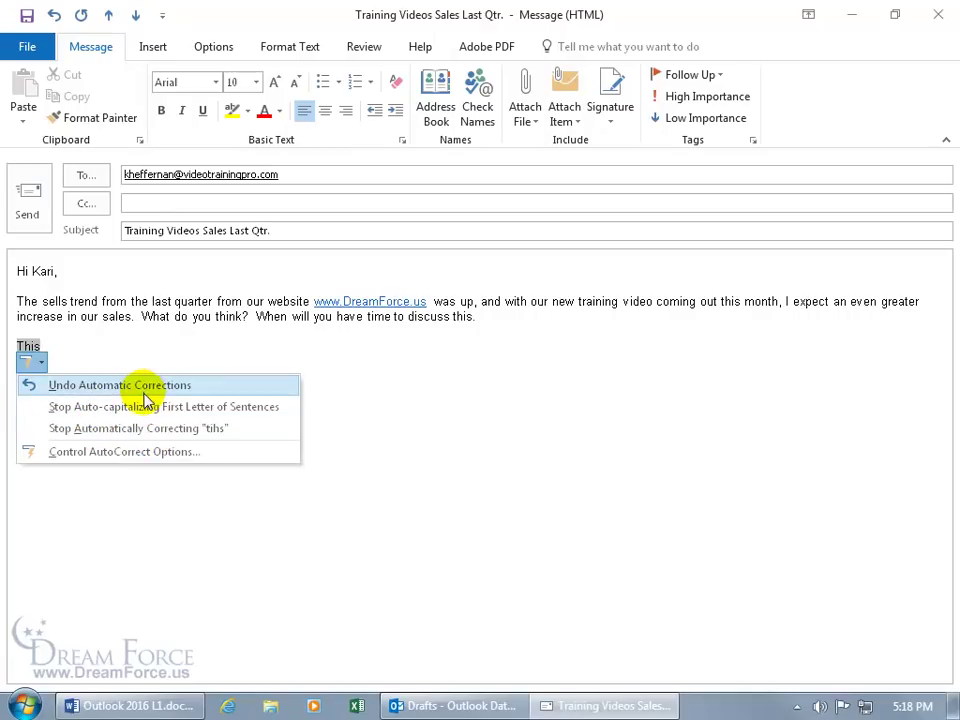
left_click(145, 390)
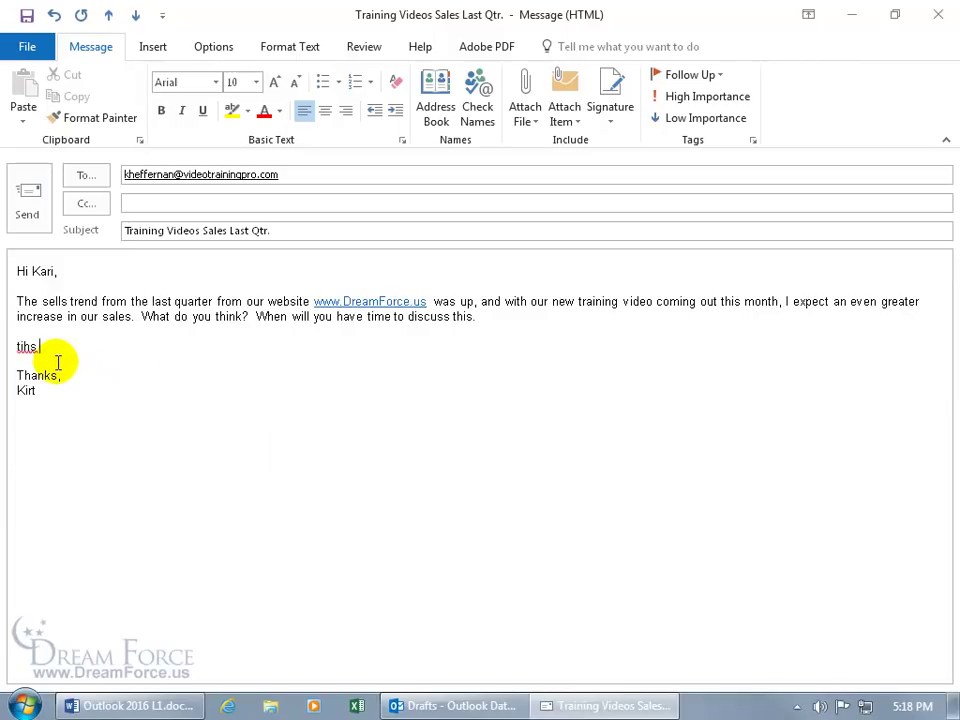
Add 'can typing' after tihs and stop Outlook automatically correcting 'tihs'.
type("can typing")
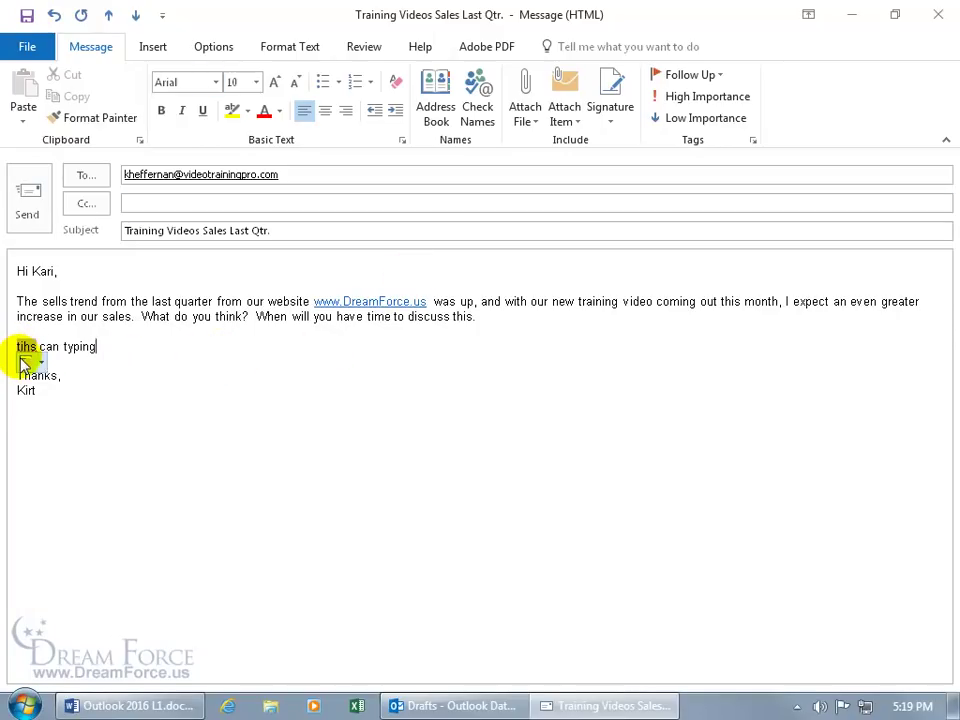
left_click(27, 360)
key("ctrl+z")
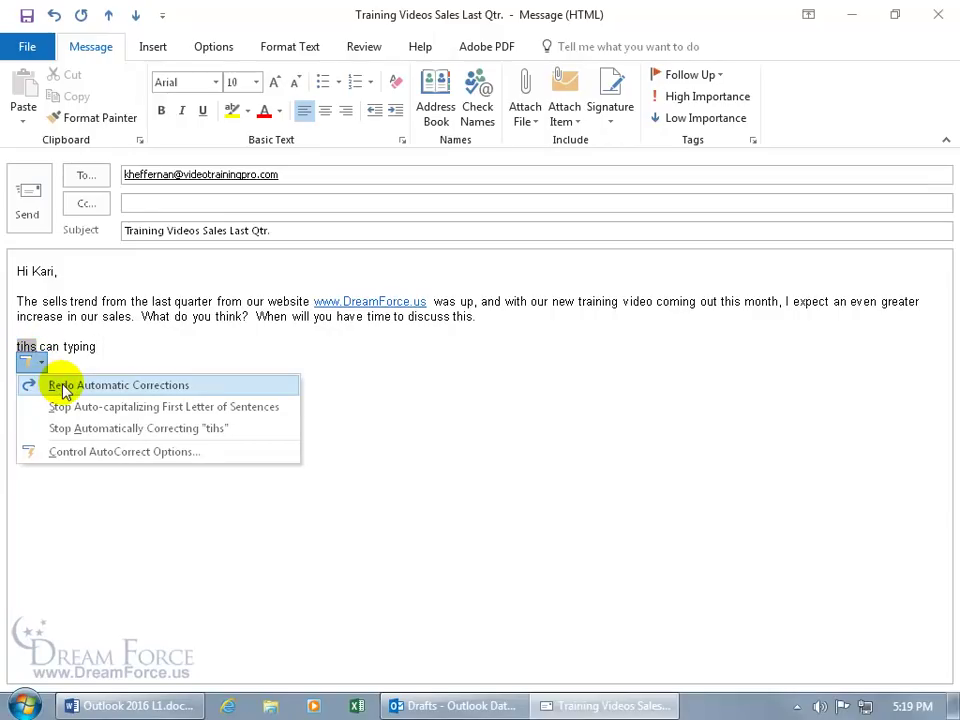
left_click(133, 436)
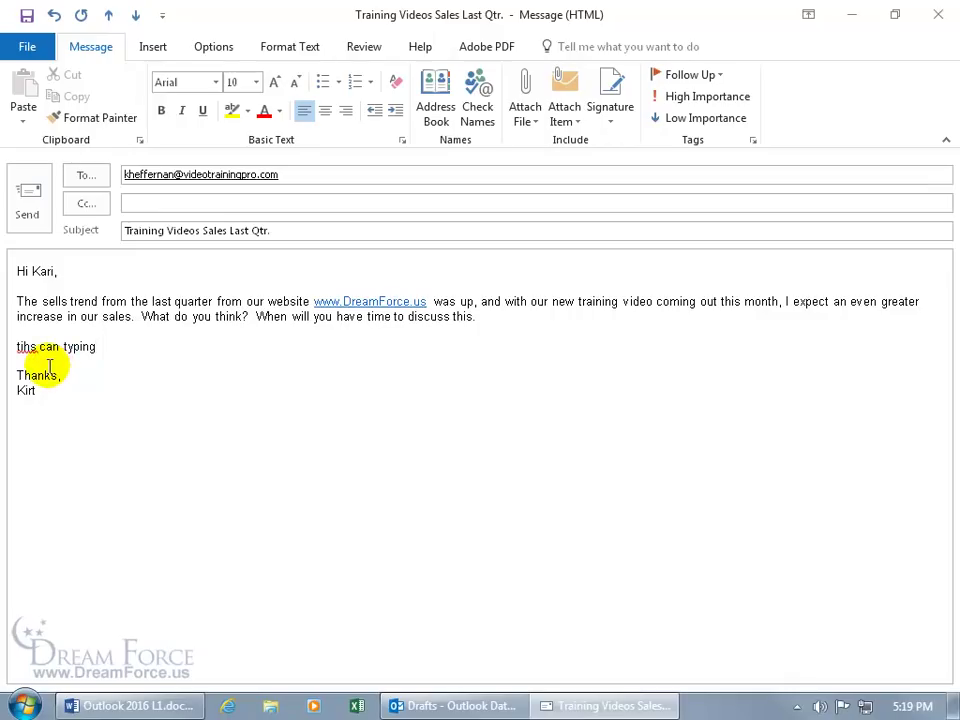
Save and close the draft, then reopen it from Drafts.
left_click(27, 15)
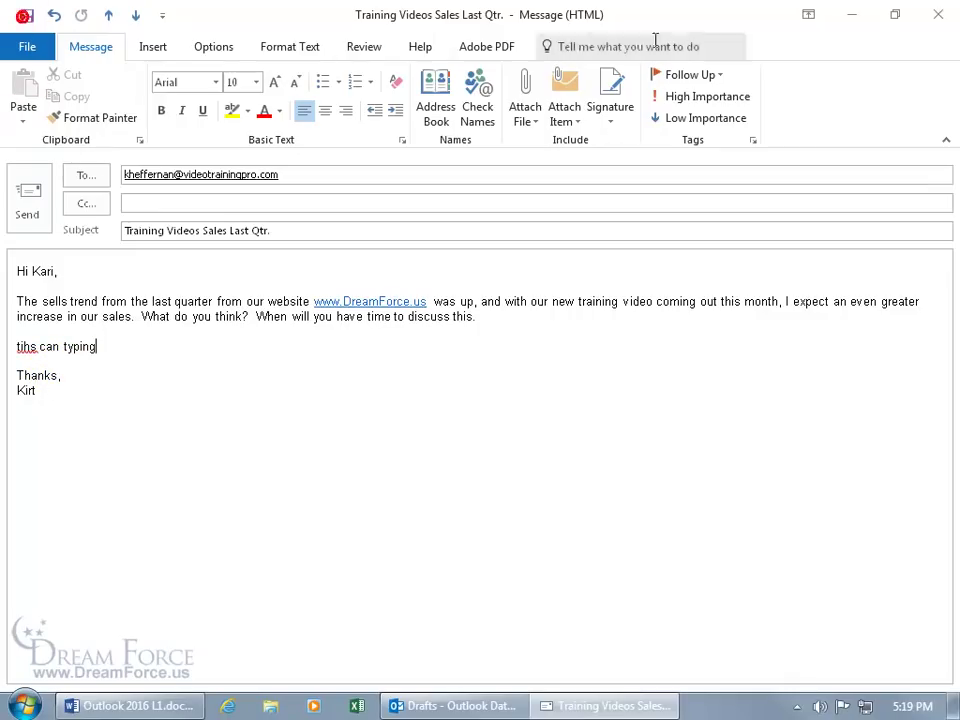
left_click(938, 14)
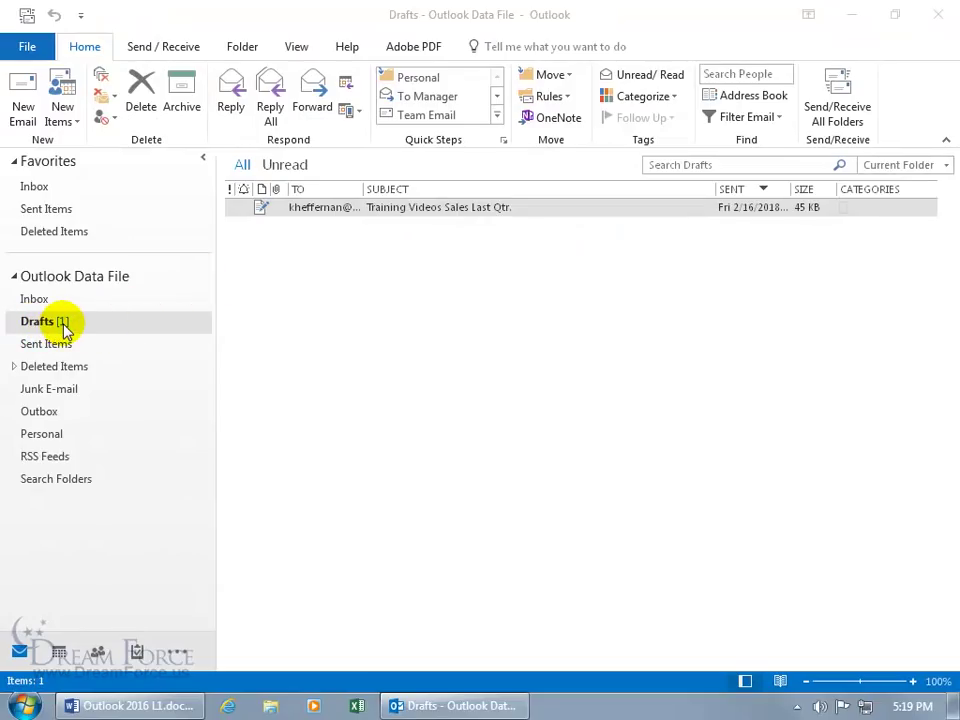
double_click(378, 208)
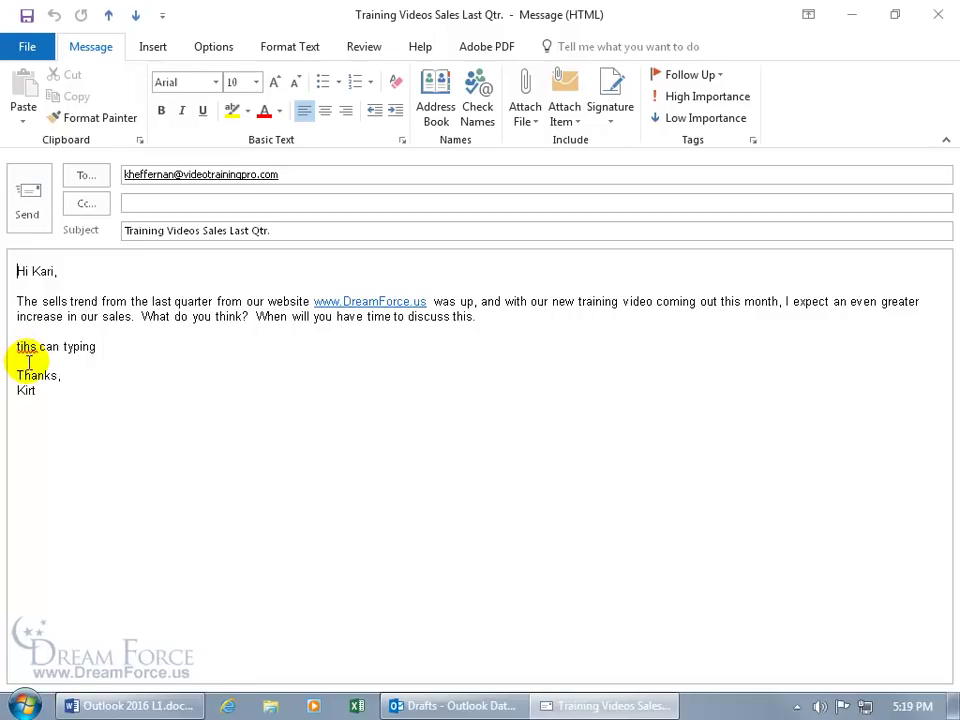
Replace the first word with 'This' and append 'tihs' at the end of the line.
double_click(24, 347)
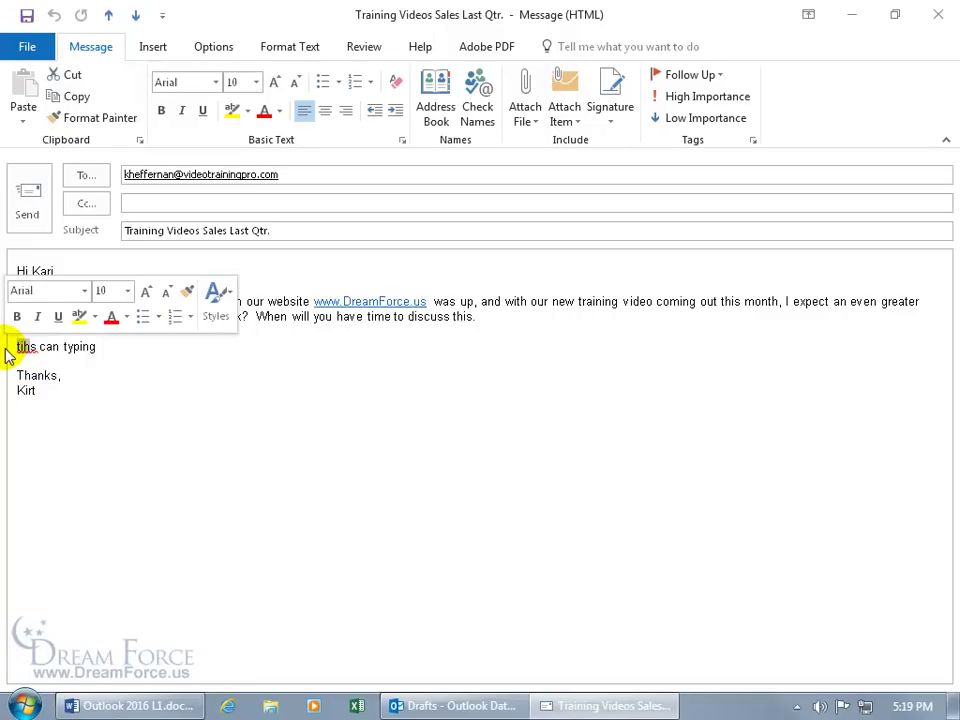
type("This")
type("i")
left_click(135, 347)
type("tihs")
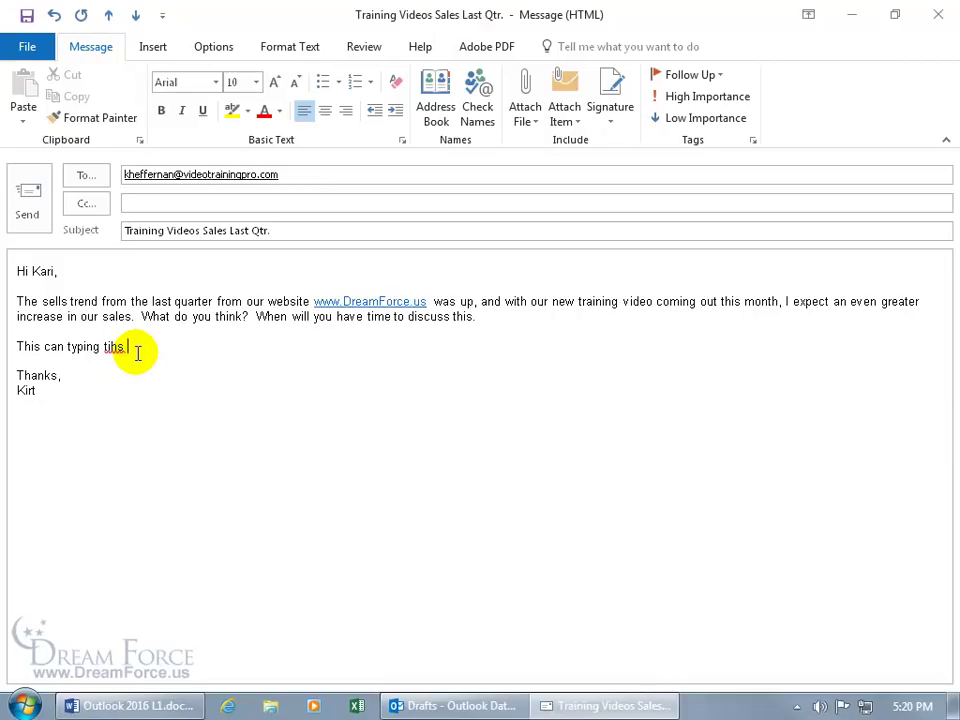
Reach the AutoCorrect dialog through Options, Spelling and Autocorrect, then AutoCorrect Options.
left_click(28, 45)
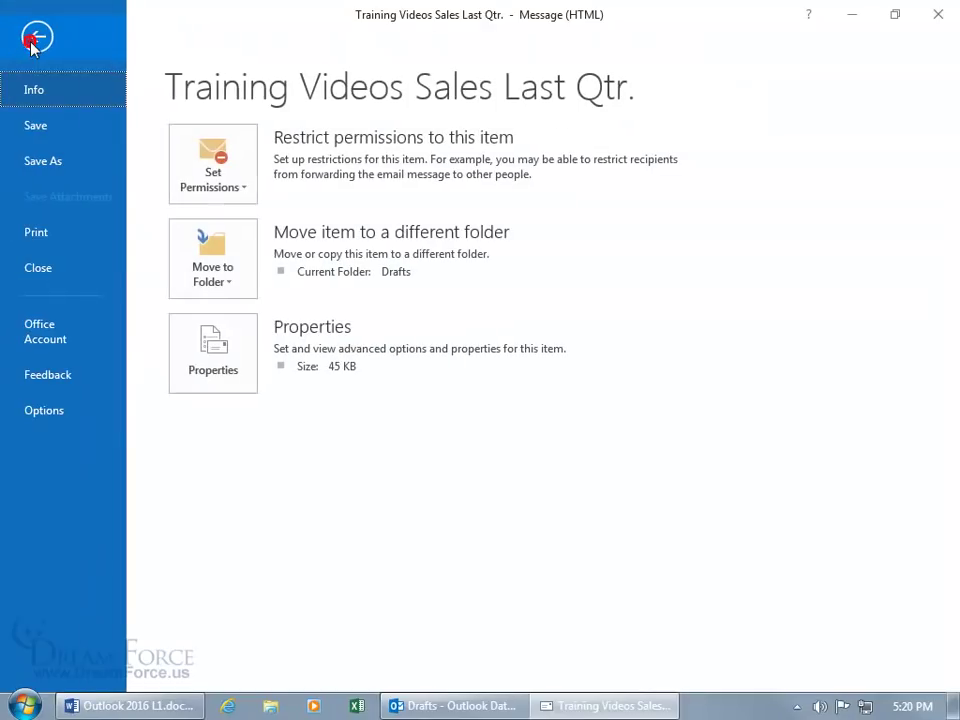
left_click(72, 413)
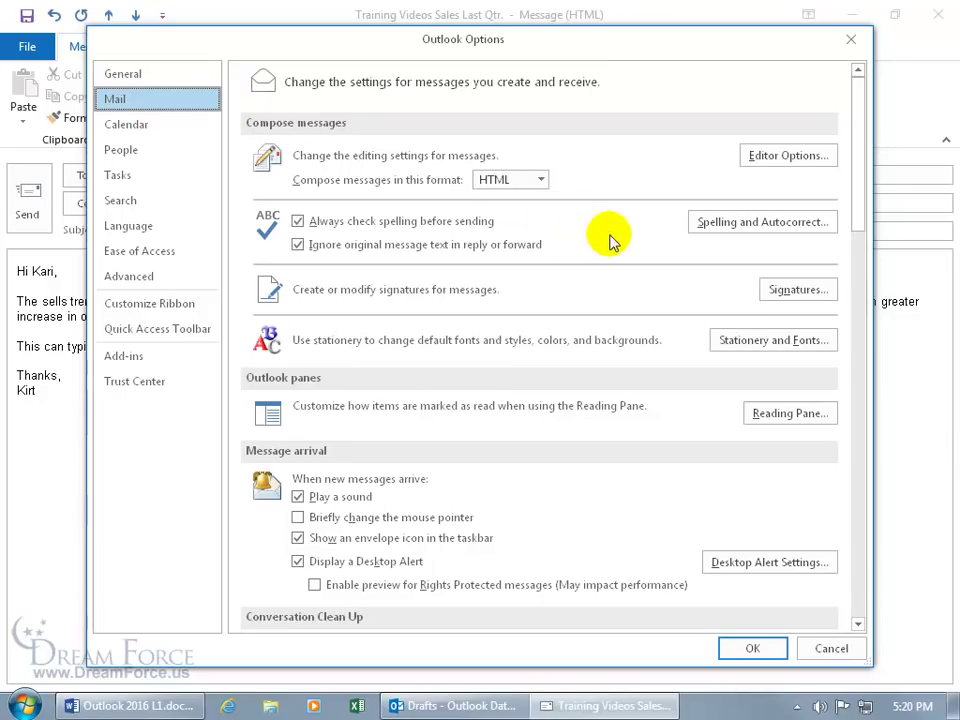
left_click(705, 226)
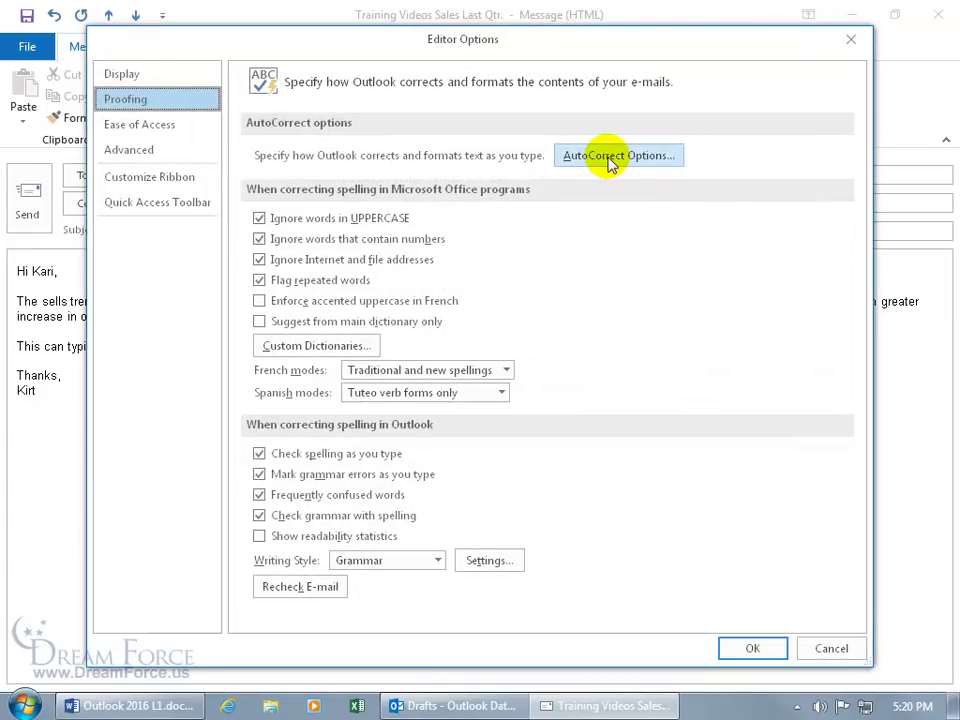
left_click(608, 157)
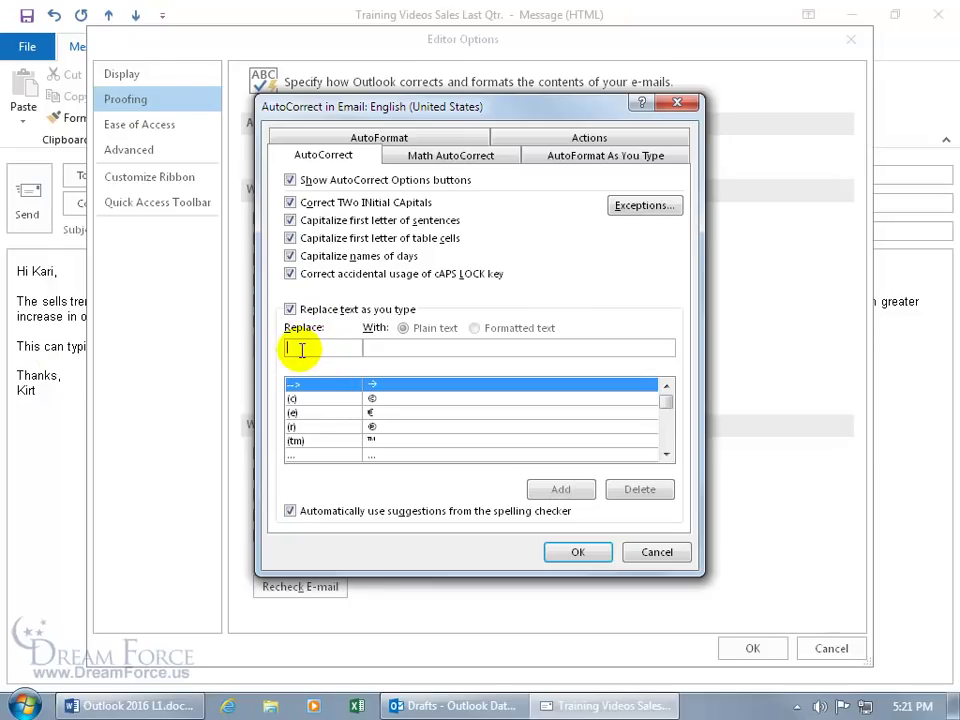
Add an AutoCorrect entry replacing 'tihs' with 'this'.
type("tihs")
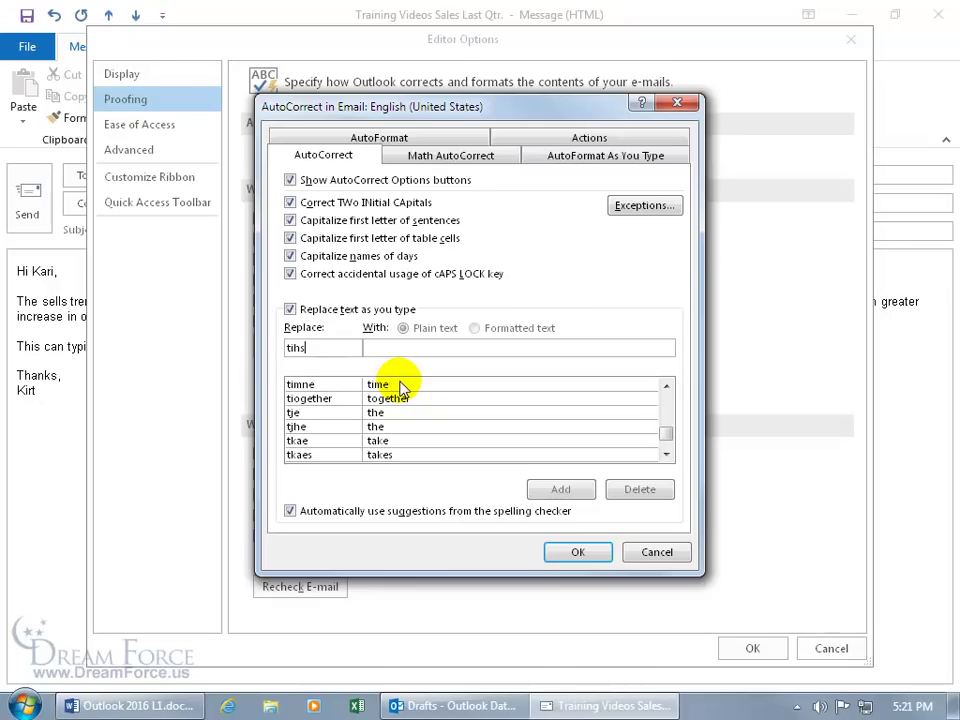
left_click(385, 347)
type("this")
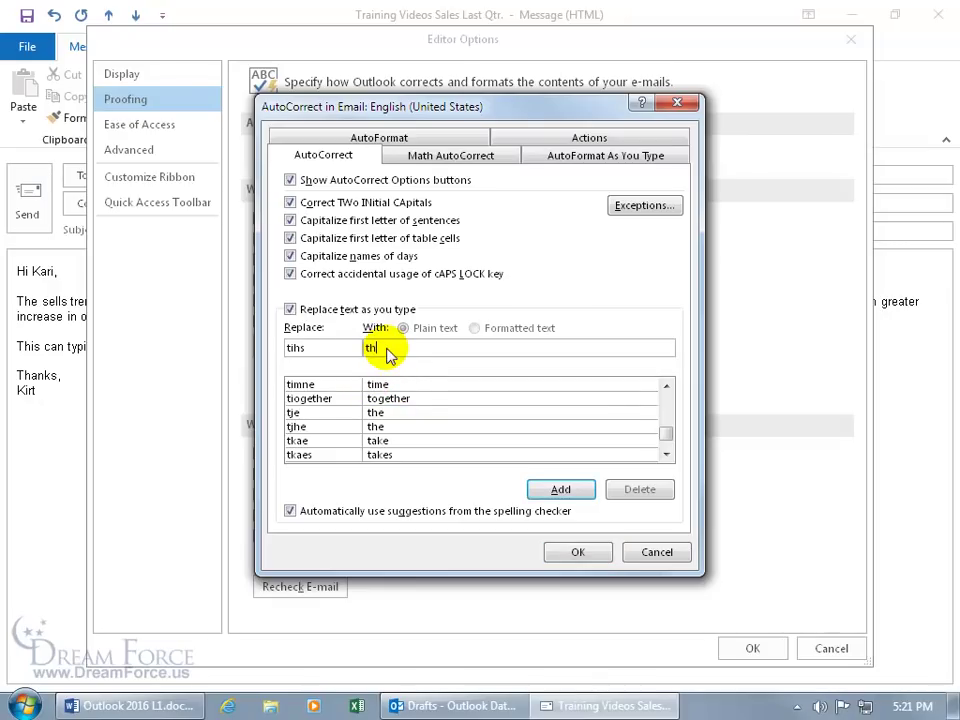
left_click(561, 489)
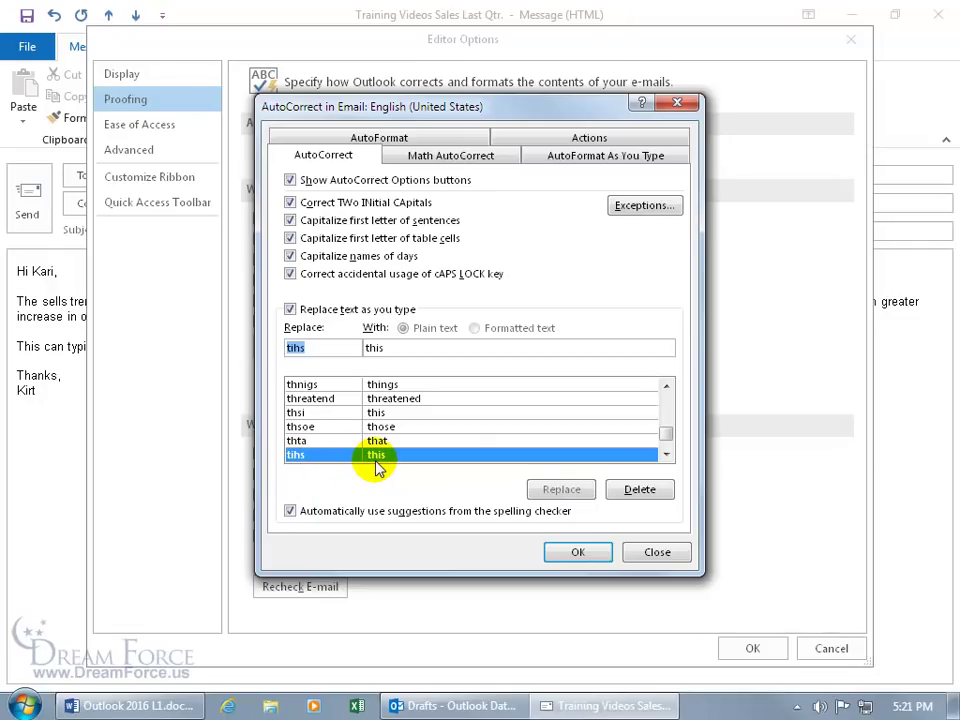
Add an AutoCorrect entry replacing 'brg' with 'Best Regards,'.
double_click(318, 347)
type("brg")
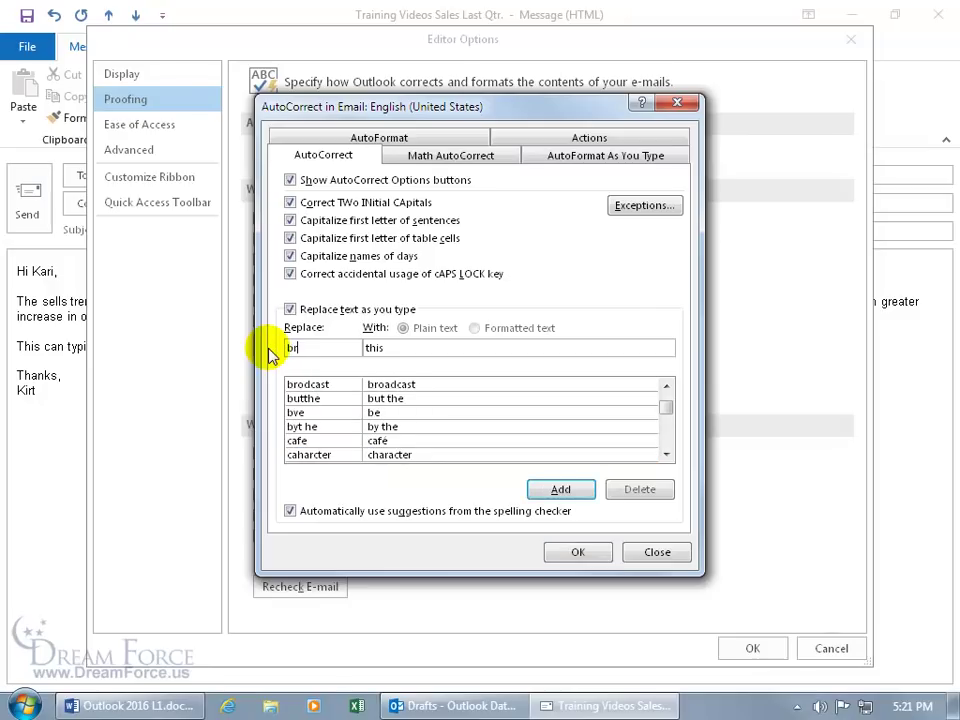
key("Tab")
type("Best REgar")
key("BackSpace")
key("BackSpace")
key("BackSpace")
key("BackSpace")
type("egards,")
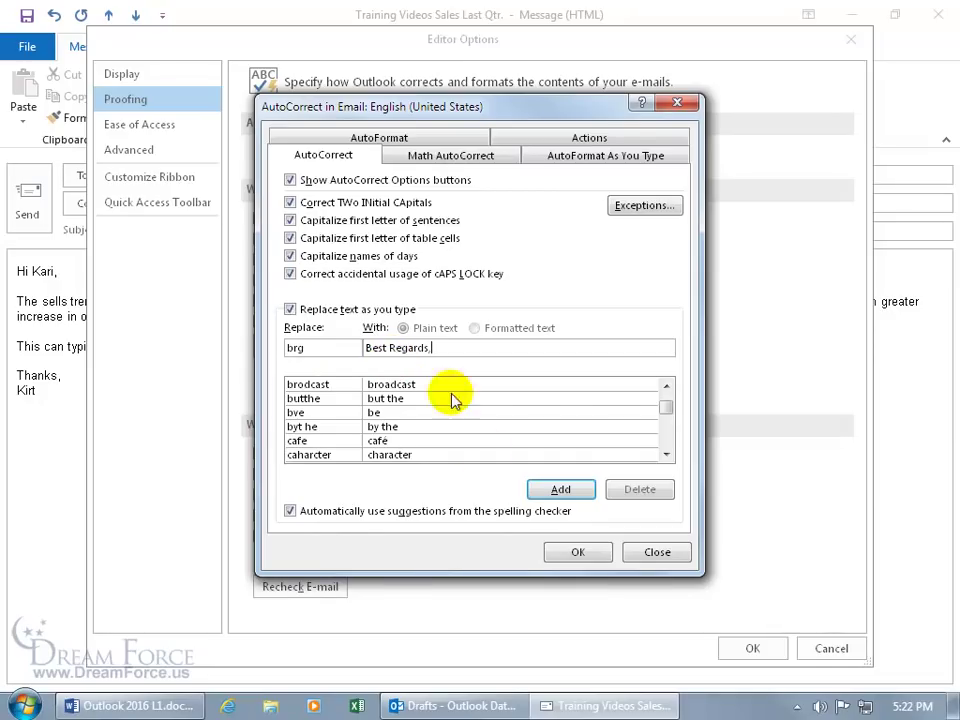
left_click(561, 490)
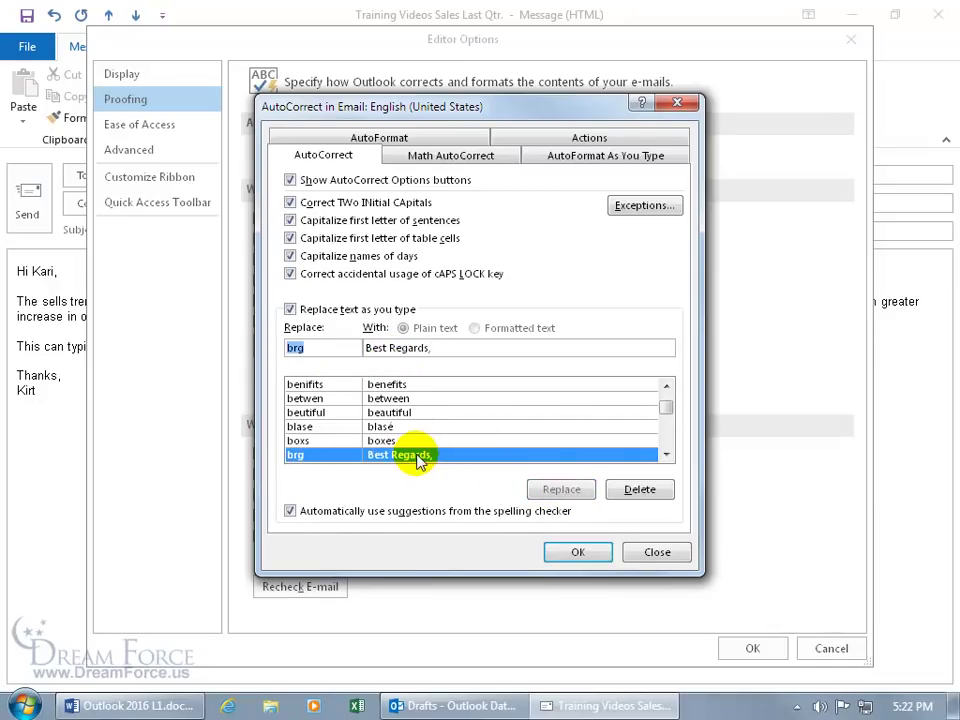
Add an entry turning a name shortcut into a compliment sentence about a colleague.
left_click_drag(311, 348, 285, 347)
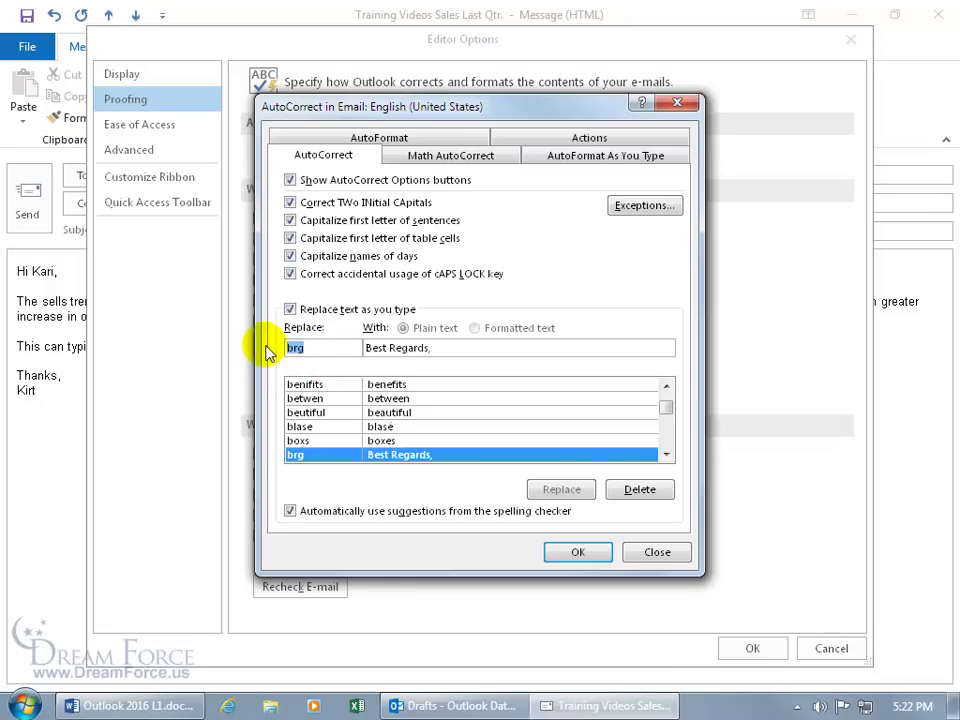
type("Bob")
key("Tab")
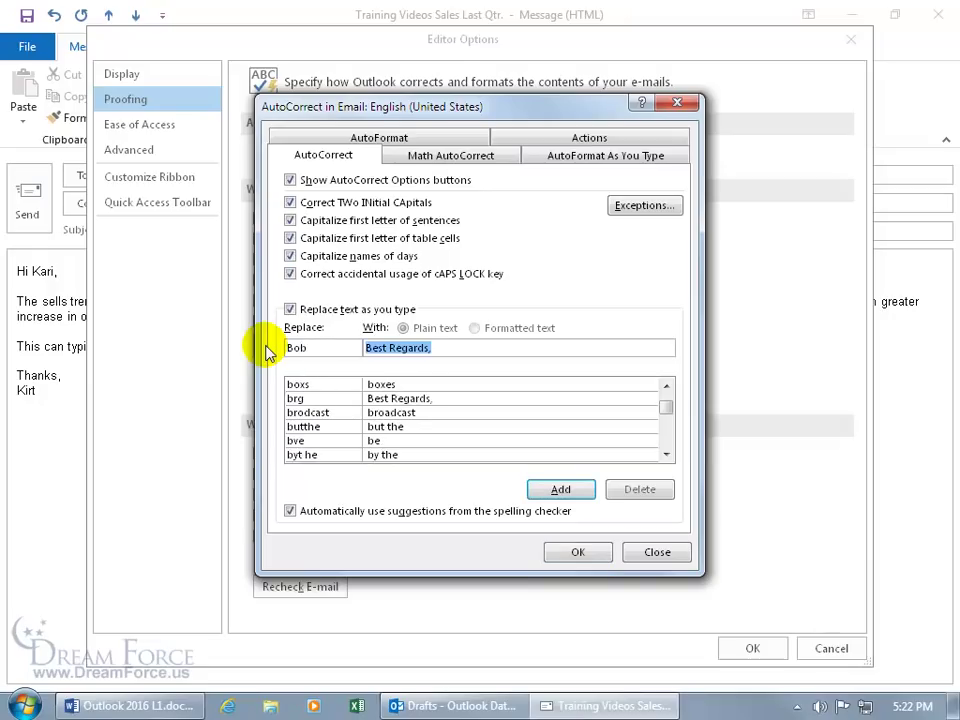
type("Kirt is ")
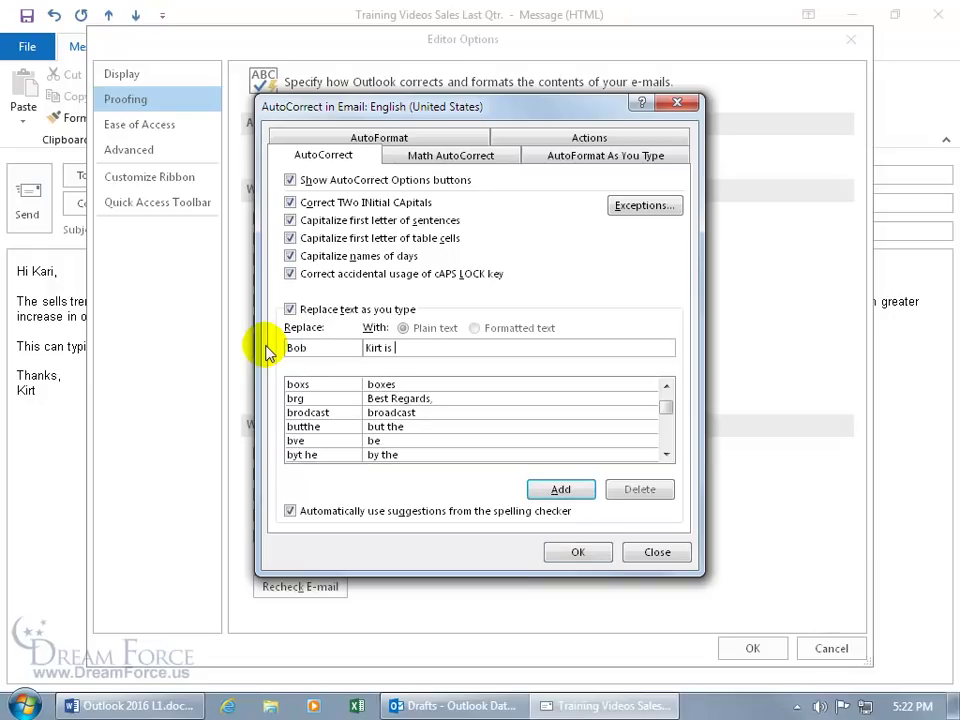
type("the best!")
left_click(578, 491)
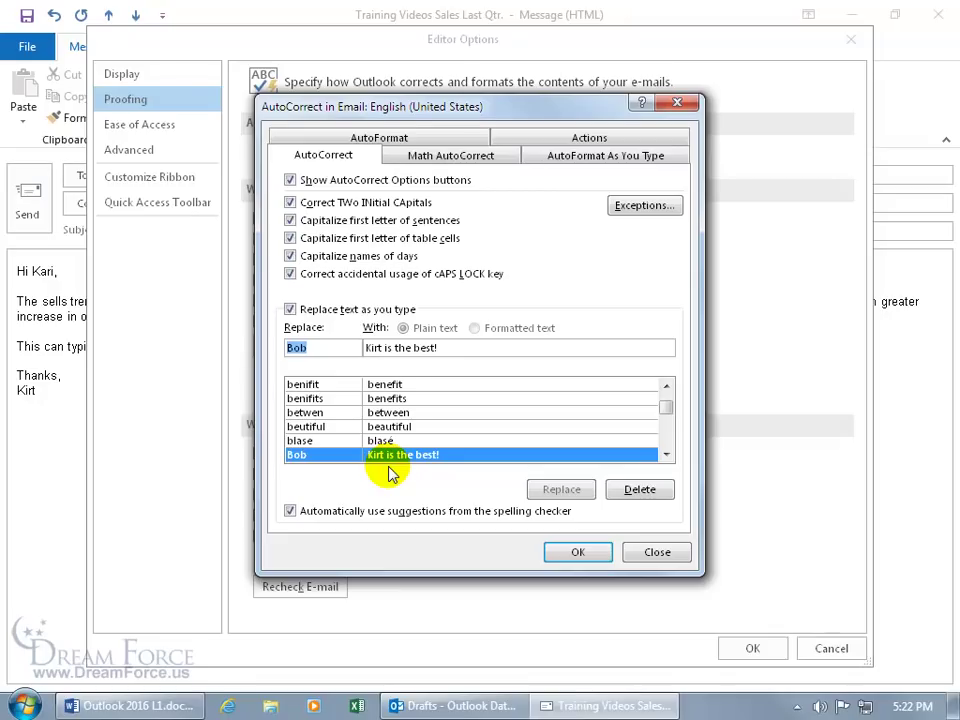
Confirm all three options dialogs, then type 'tihs' so it autocorrects to 'this'.
left_click(589, 552)
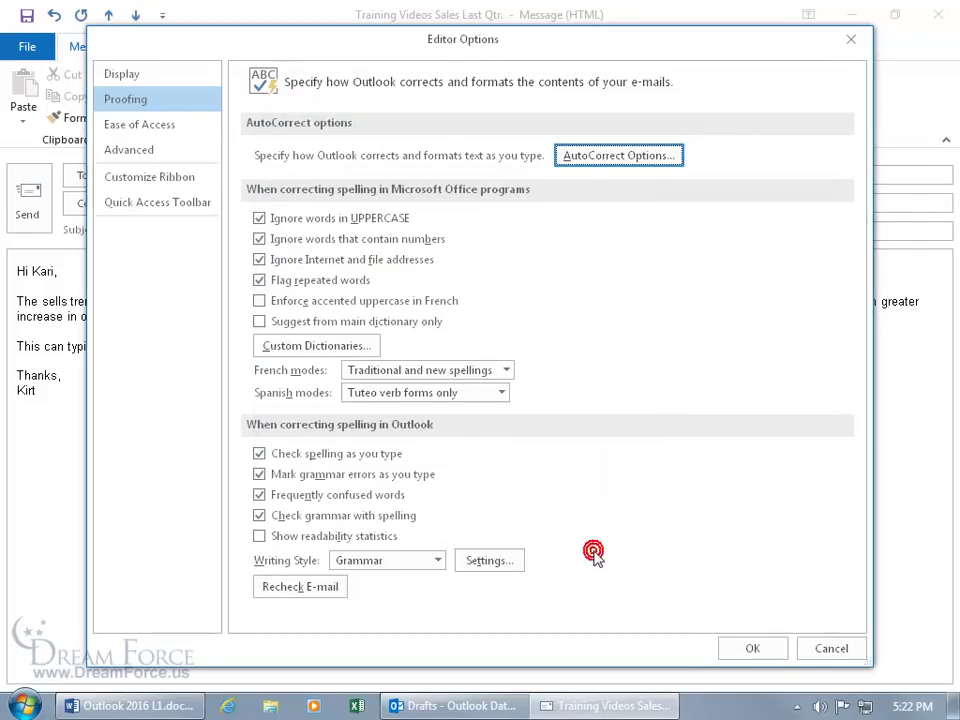
left_click(751, 646)
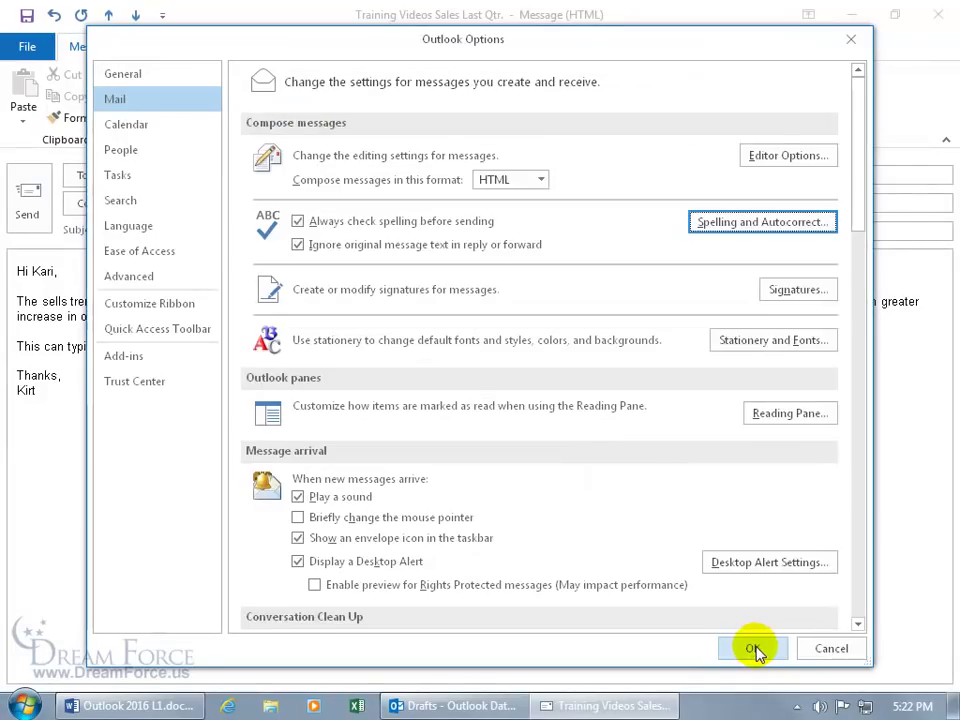
left_click(754, 646)
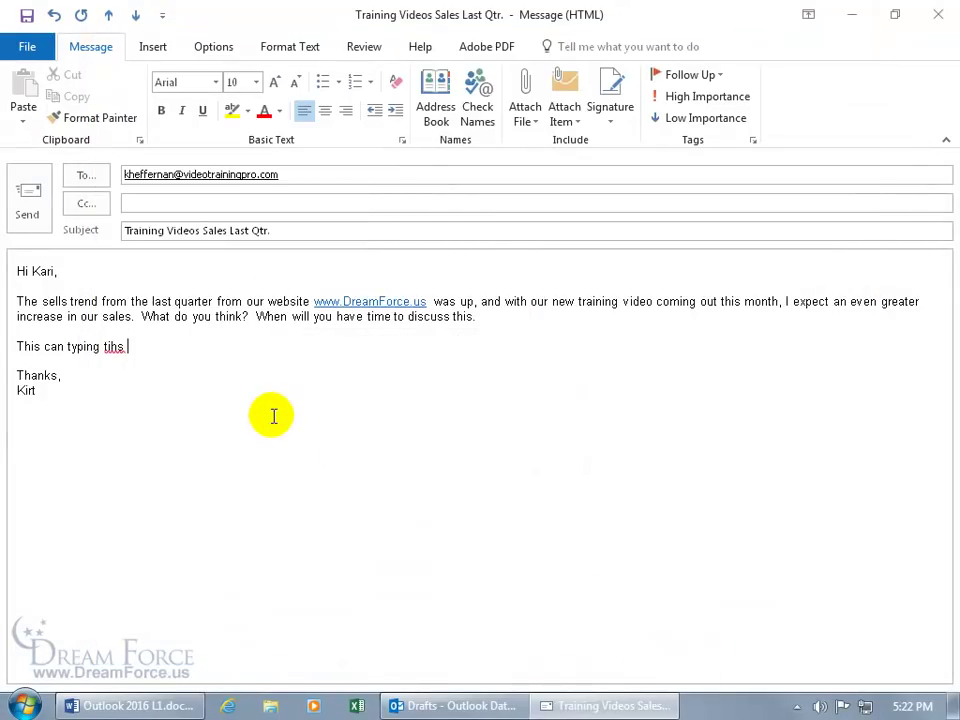
type("tihs")
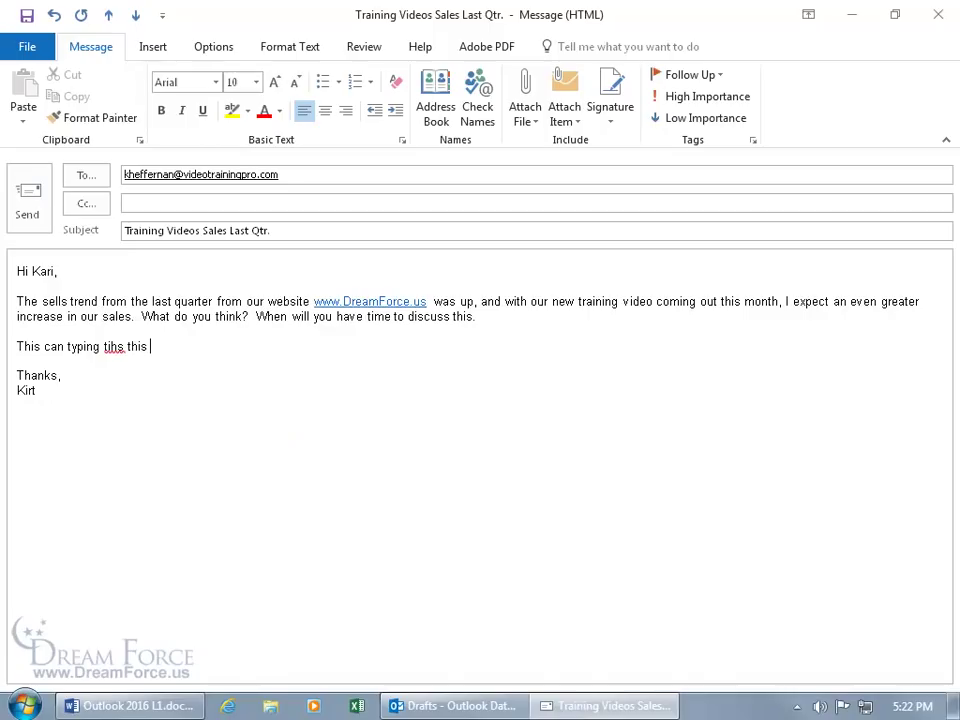
Add a 'Best Regards,' line followed by a blank line.
key("Return")
key("Return")
type("Best Regards,")
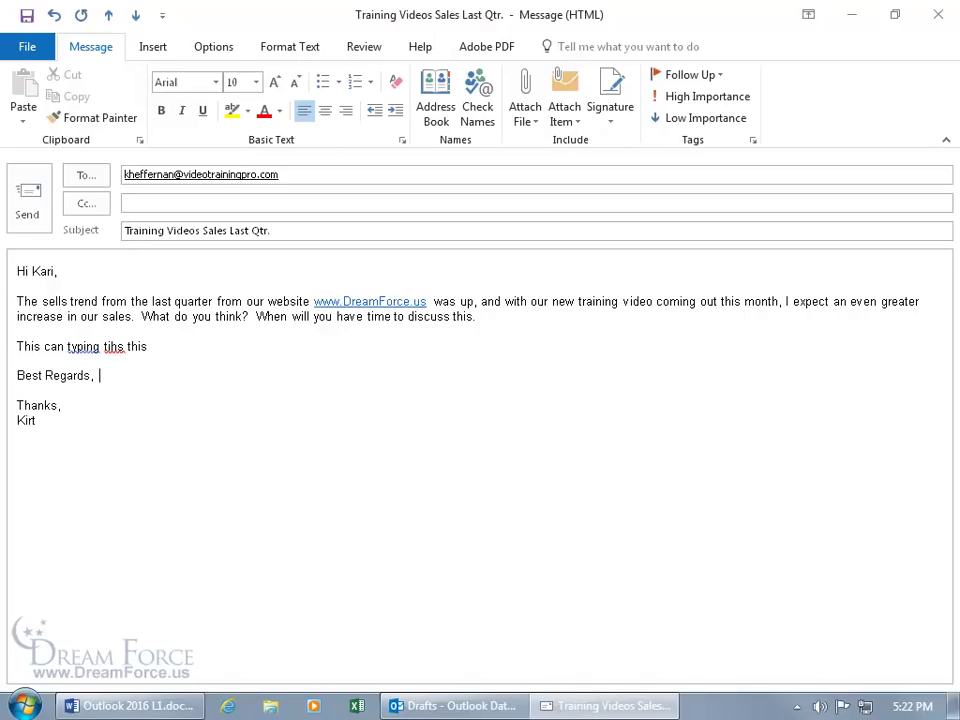
key("Return")
key("Return")
Type the name shortcut so it expands into the compliment, then open its AutoCorrect choices.
type("Bob")
key("BackSpace")
key("BackSpace")
key("BackSpace")
type("Kirt is the best!")
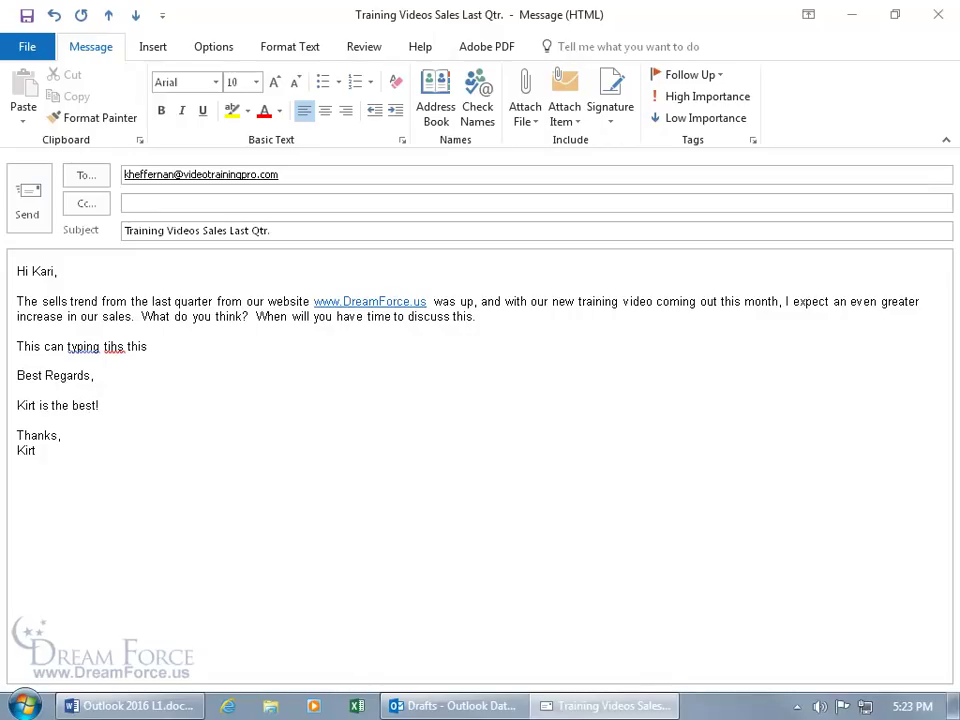
triple_click(26, 404)
mouse_move(30, 428)
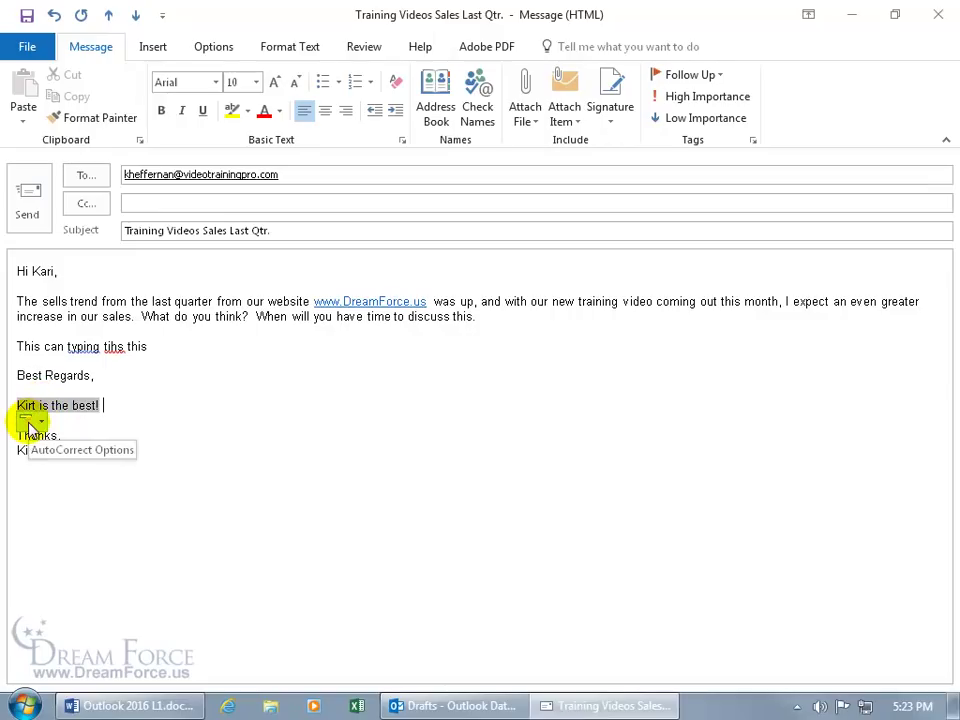
left_click(30, 425)
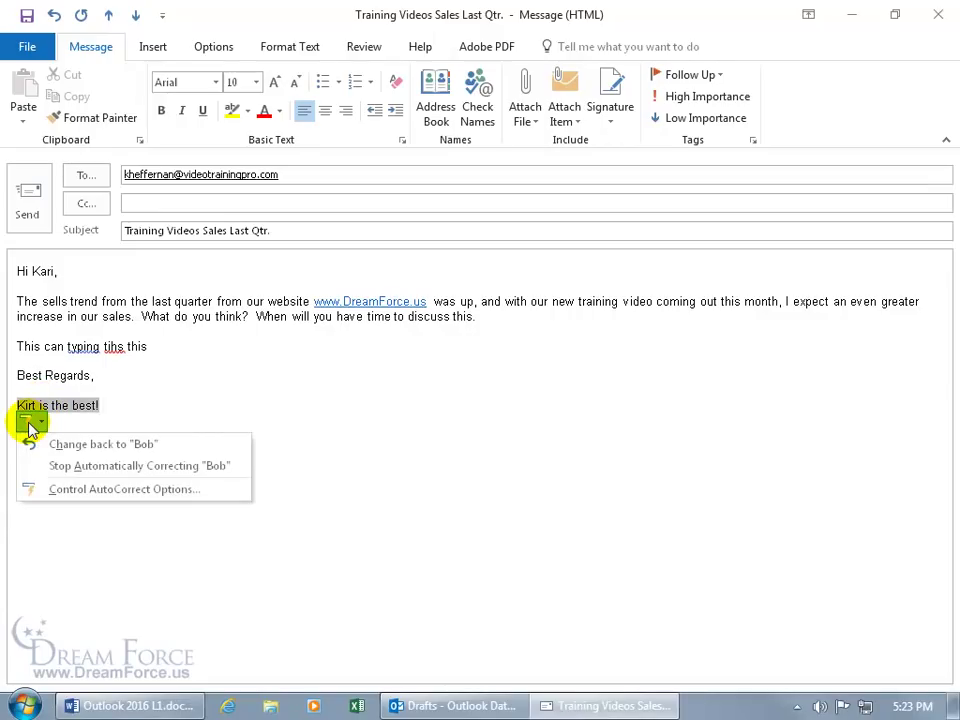
Delete the name-shortcut and brg entries from AutoCorrect, then close the dialog.
left_click(96, 490)
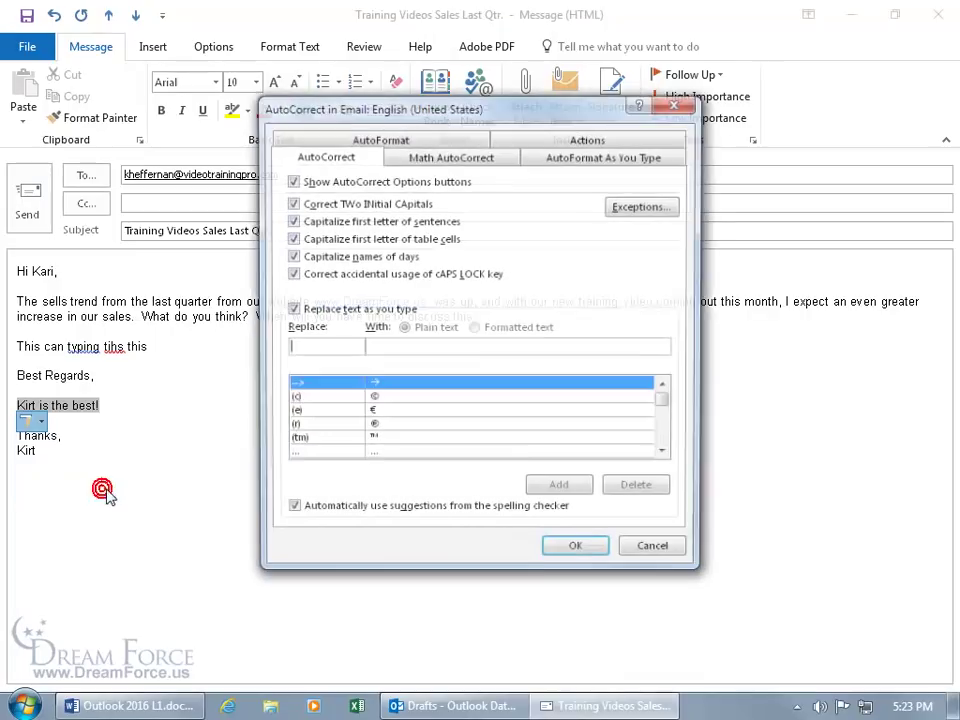
left_click(301, 348)
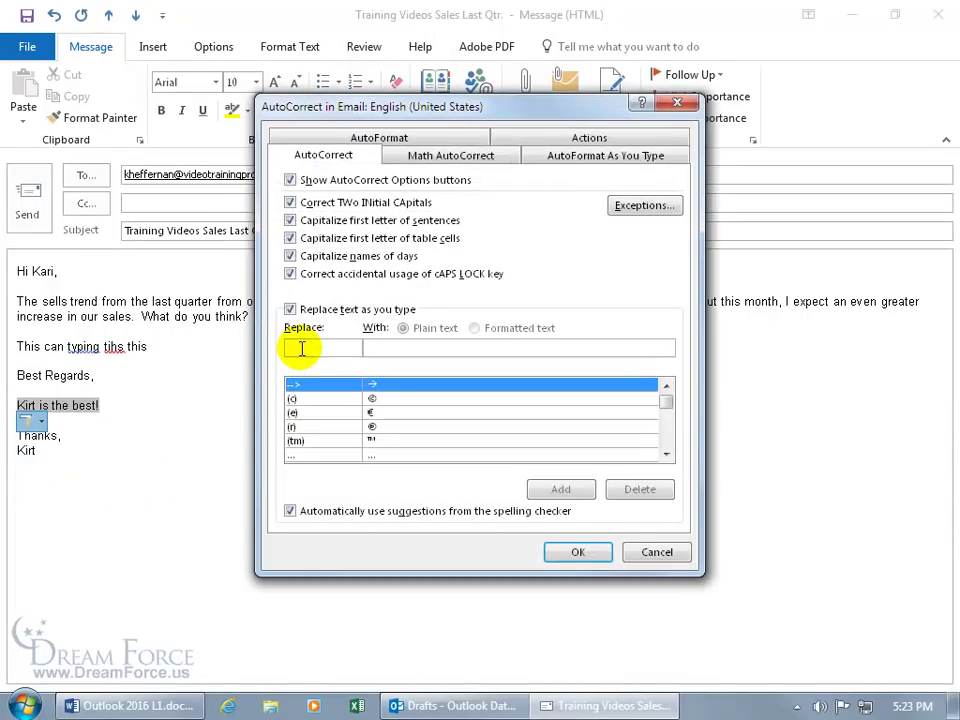
type("Bob")
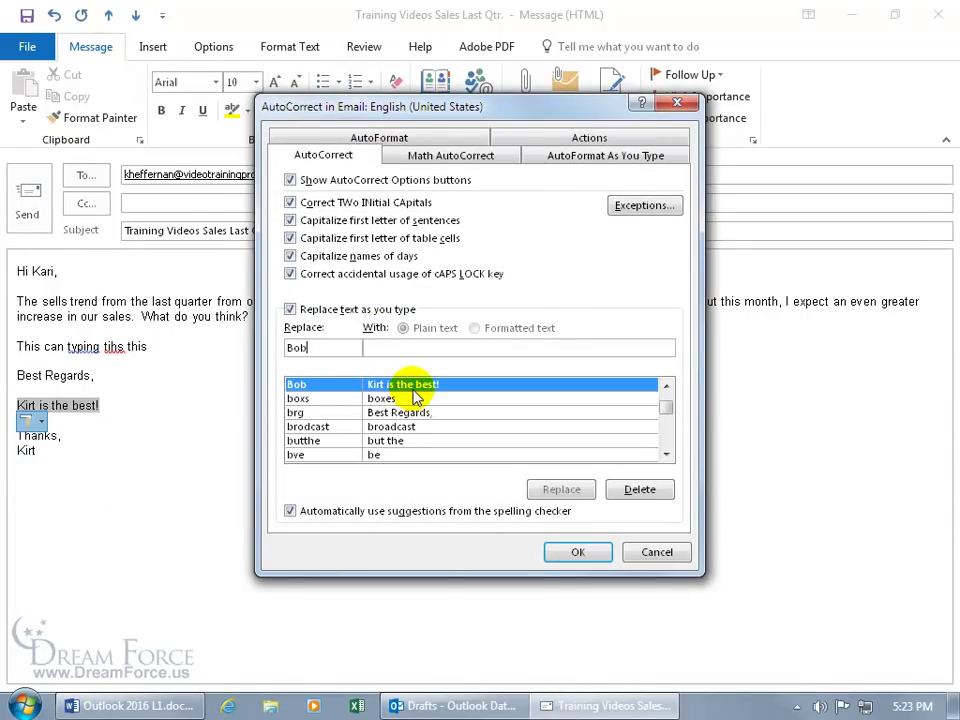
left_click(638, 489)
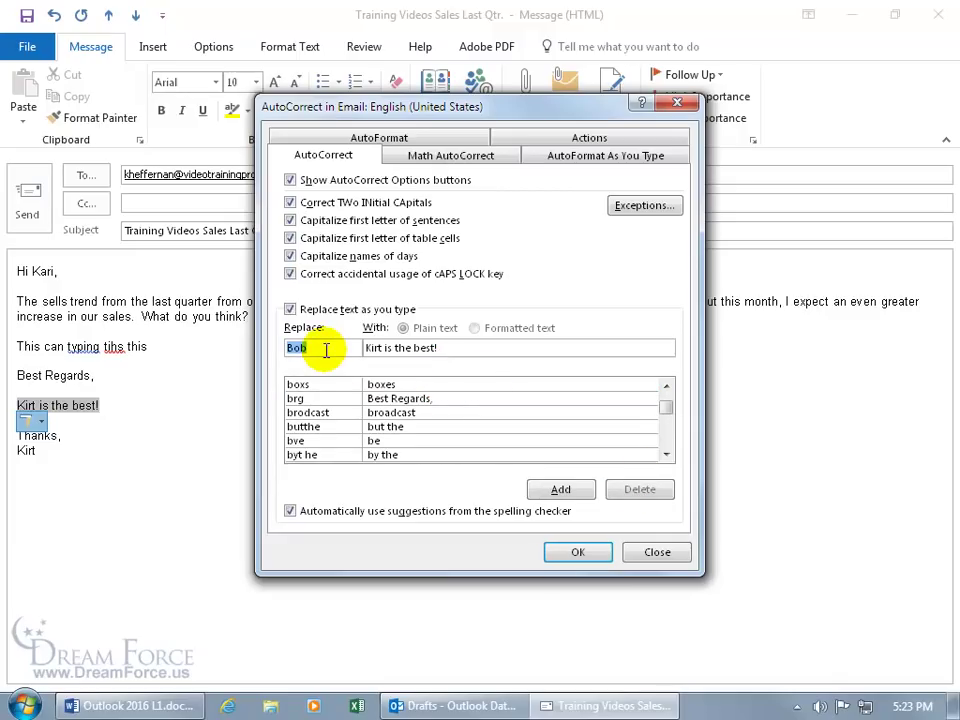
type("brg")
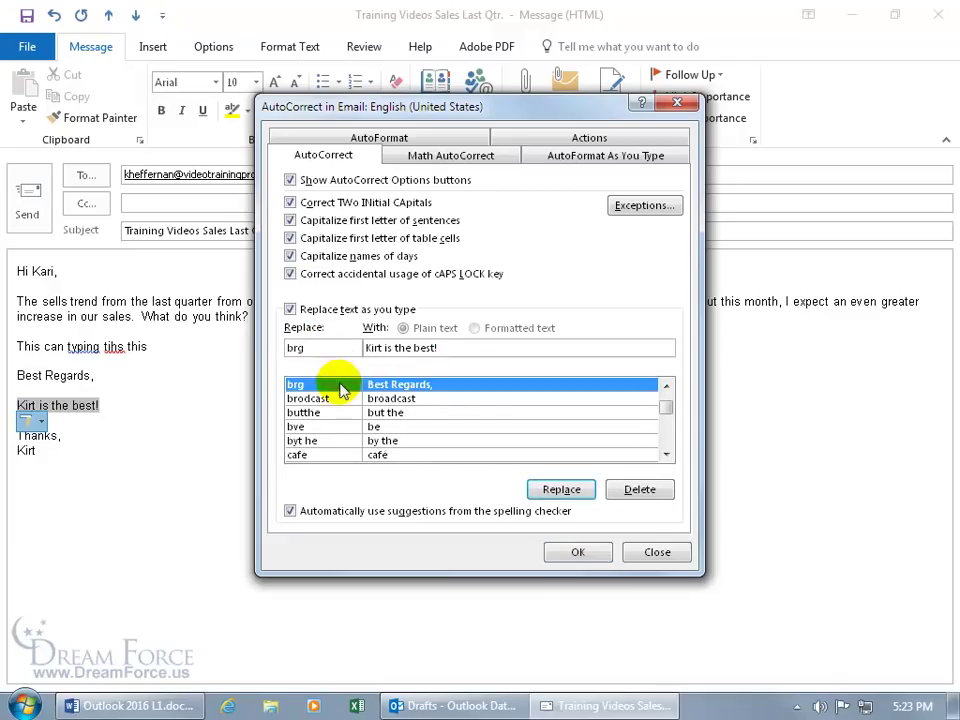
left_click(638, 490)
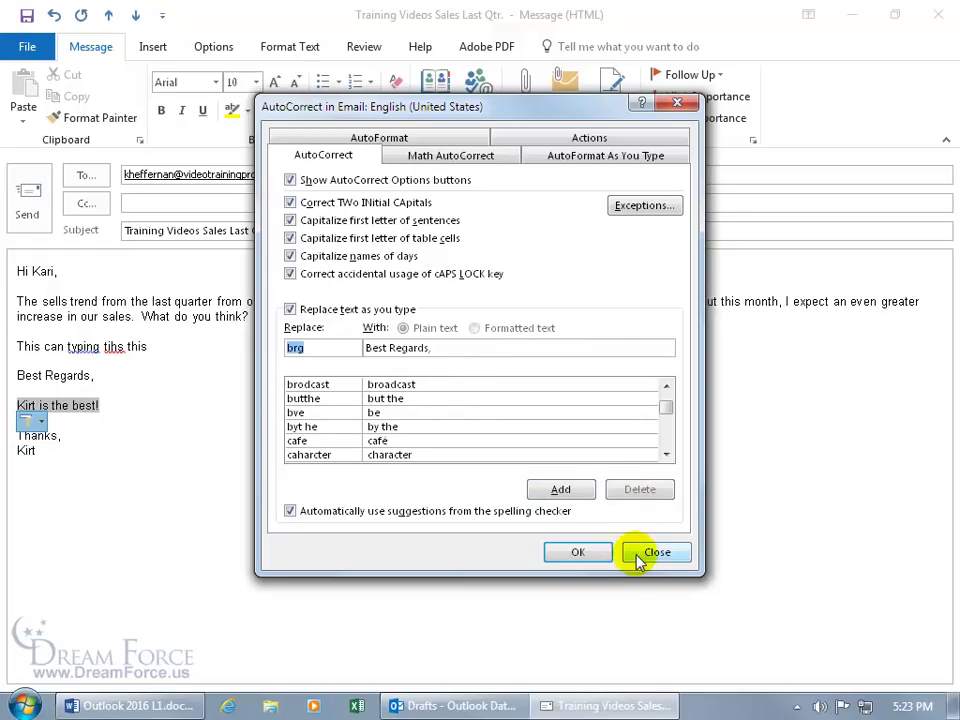
left_click(652, 552)
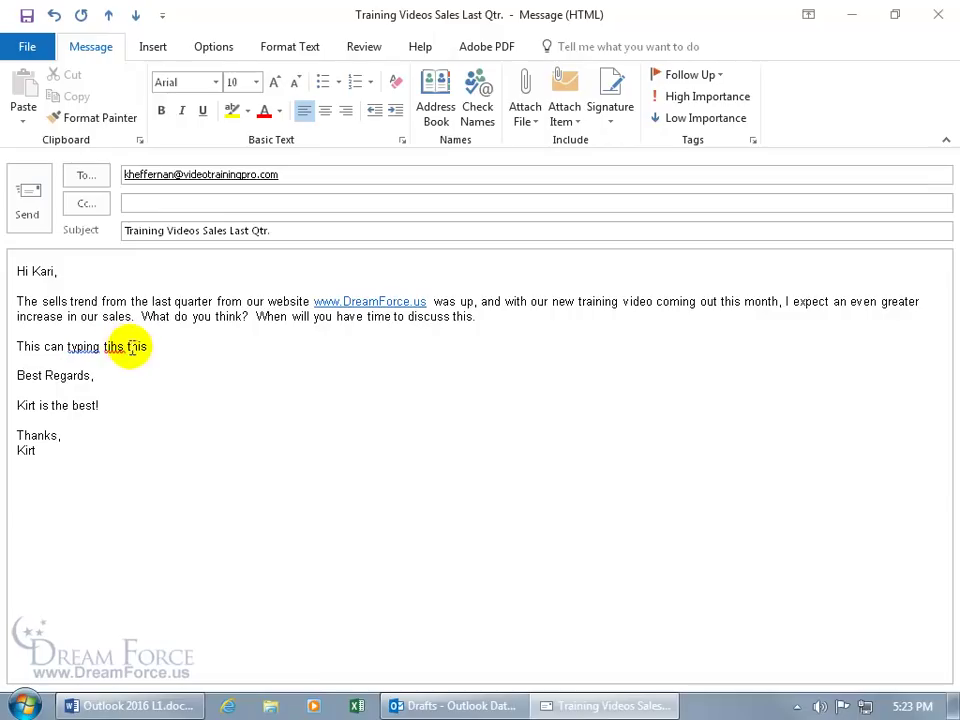
Open the corrected word's AutoCorrect smart tag and pick an option from its menu.
left_click(143, 366)
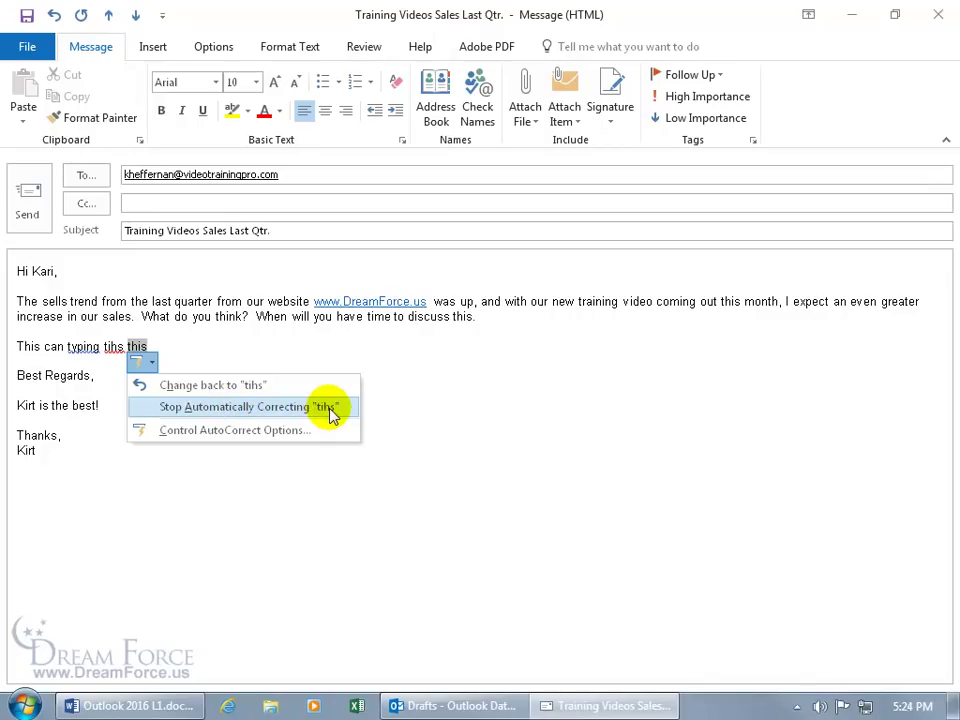
left_click(298, 432)
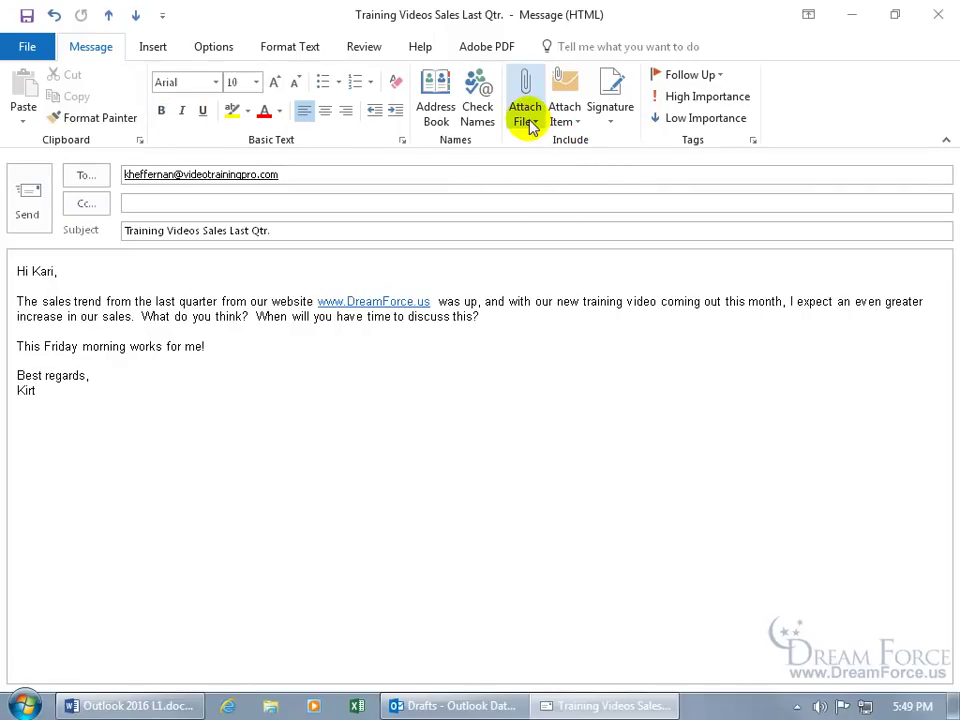
Restore the message to a smaller window and minimize the main Outlook window.
left_click(155, 47)
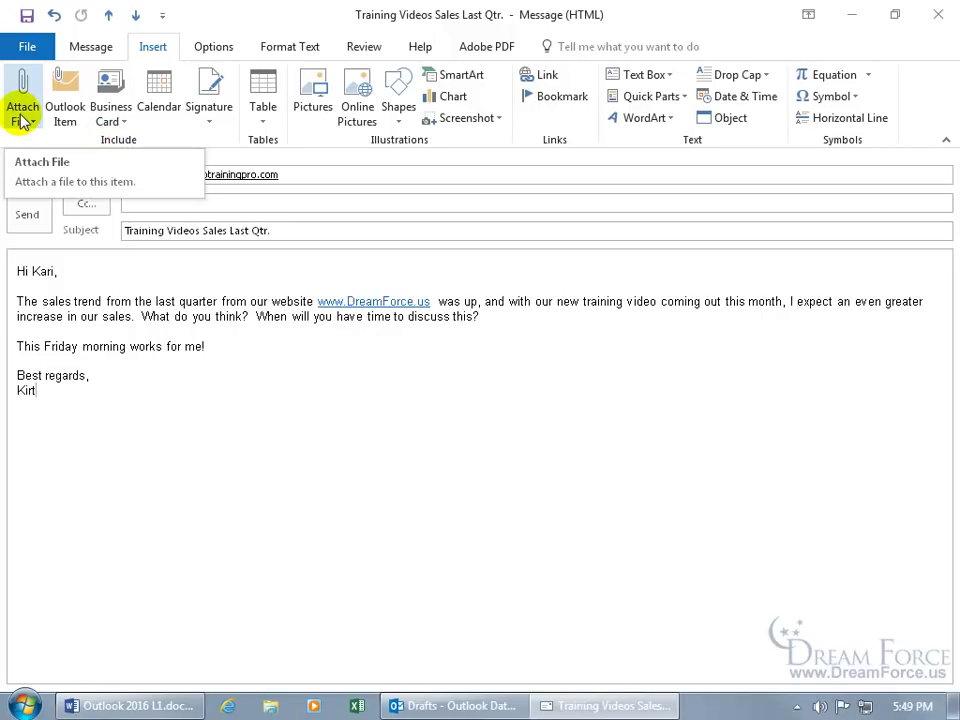
left_click(895, 15)
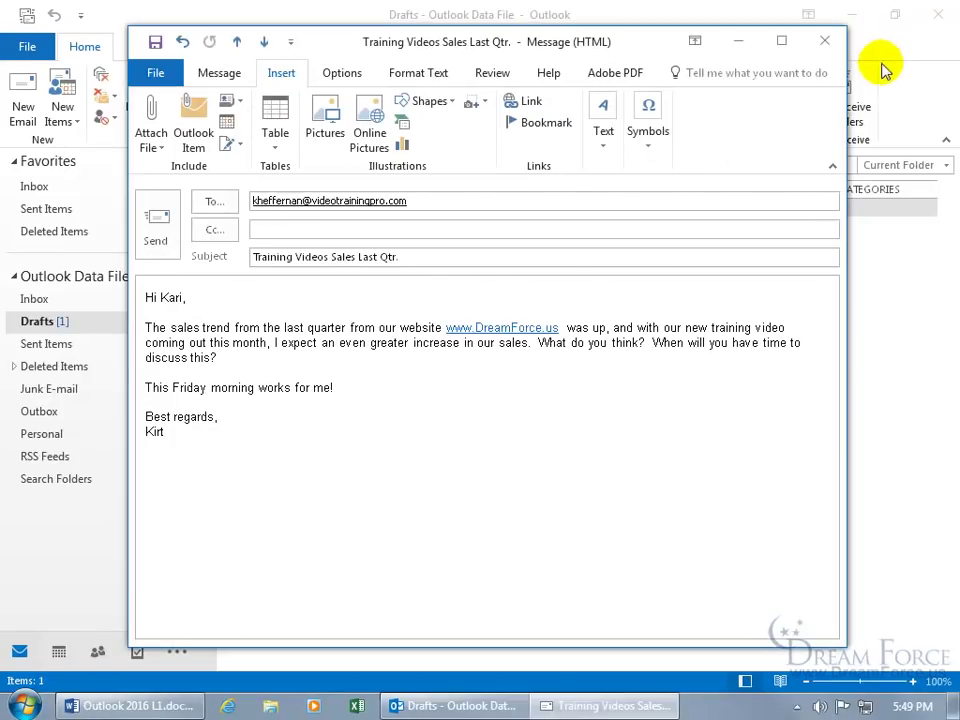
left_click(851, 18)
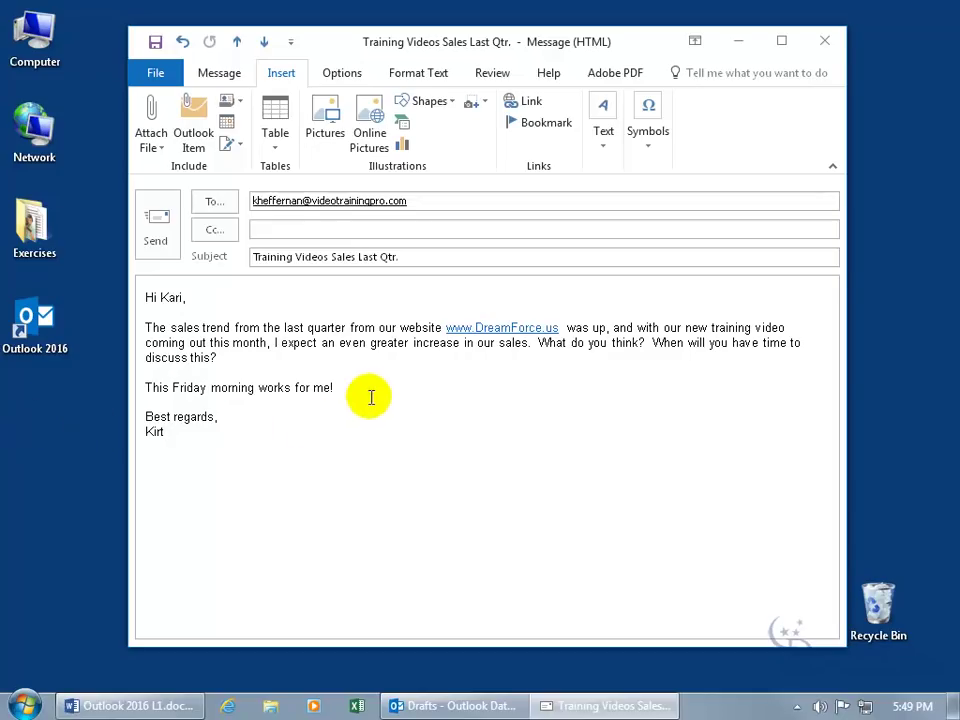
Drag Outline.docx from the desktop Exercises folder into the message as an attachment.
double_click(40, 235)
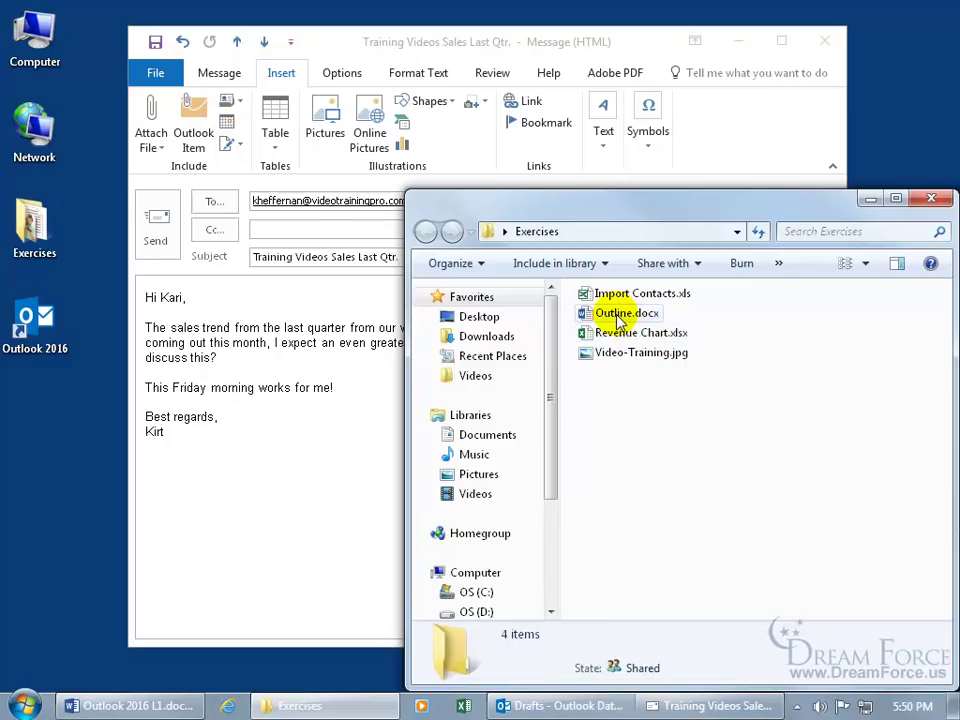
left_click_drag(622, 313, 272, 300)
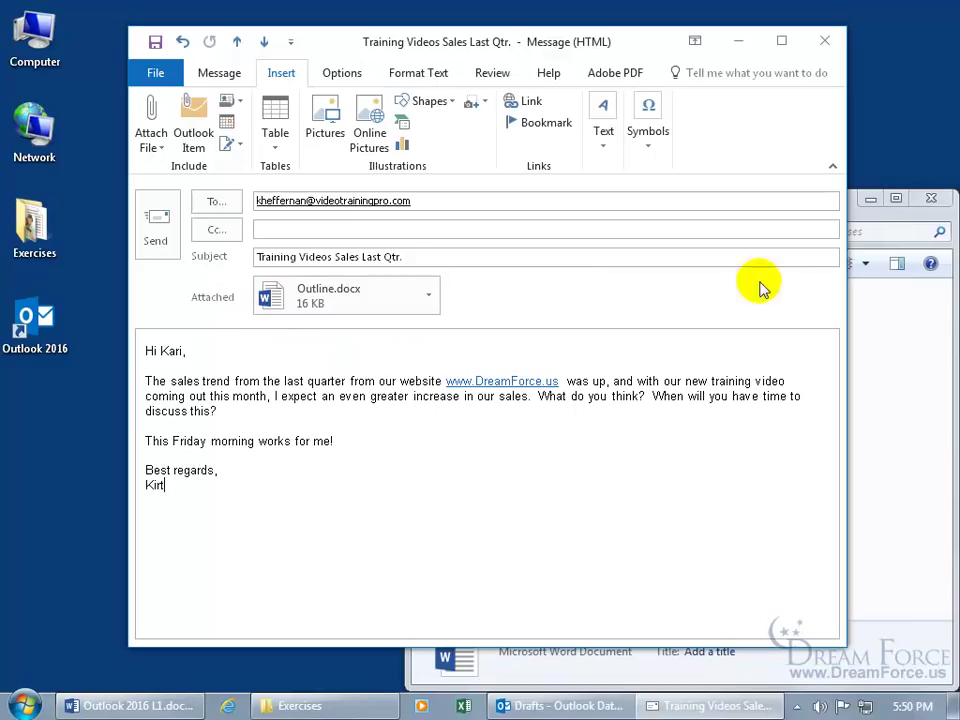
Close the Exercises folder, remove the Outline.docx attachment, and maximize the message window.
left_click(932, 203)
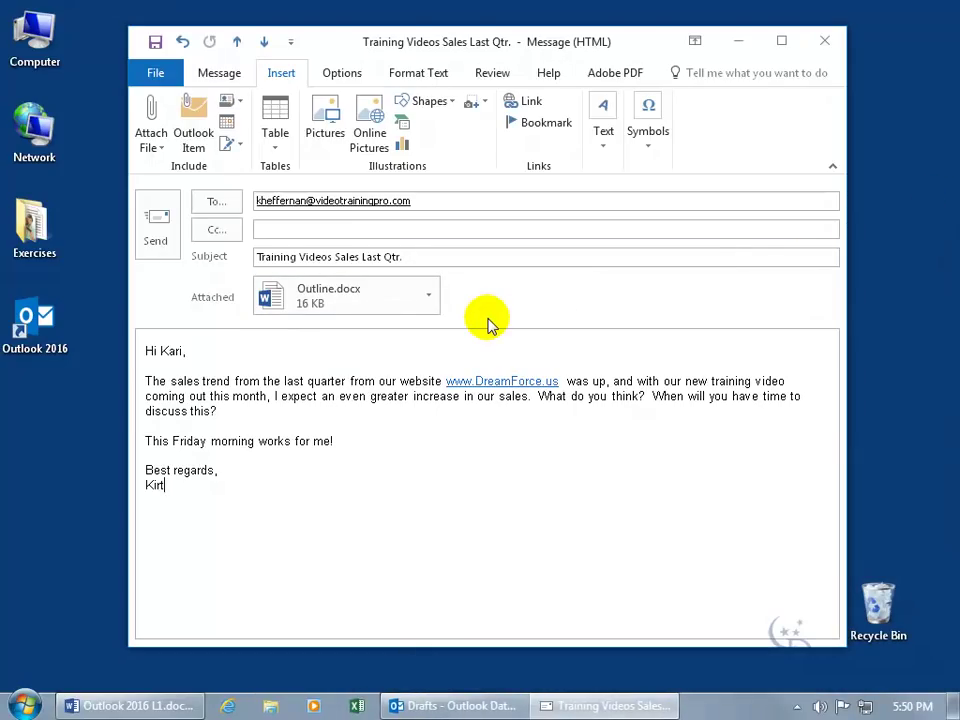
right_click(336, 300)
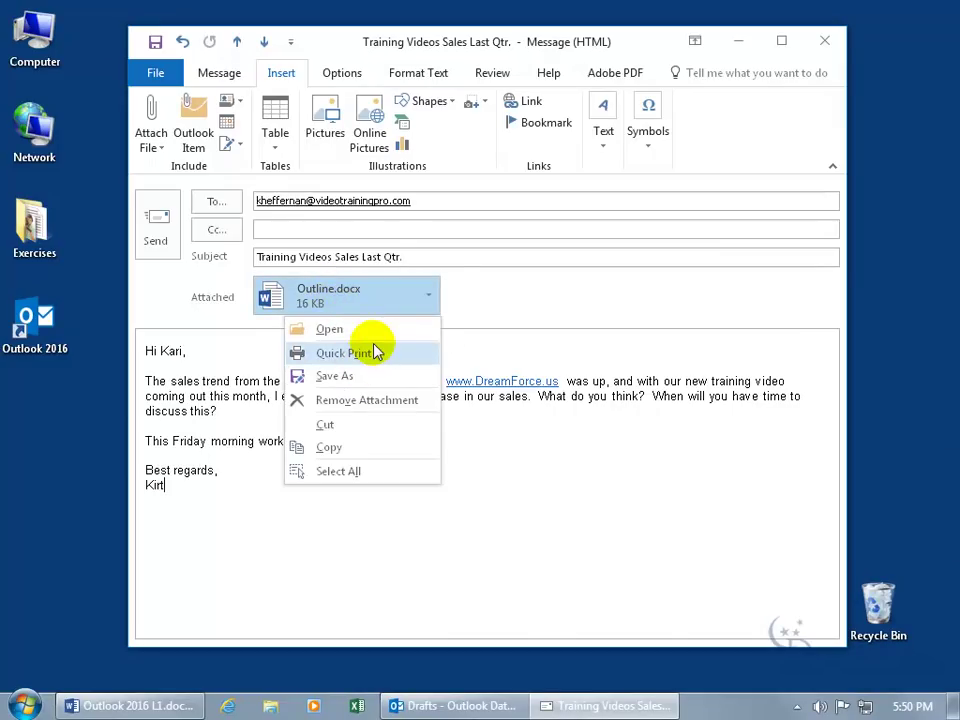
left_click(459, 296)
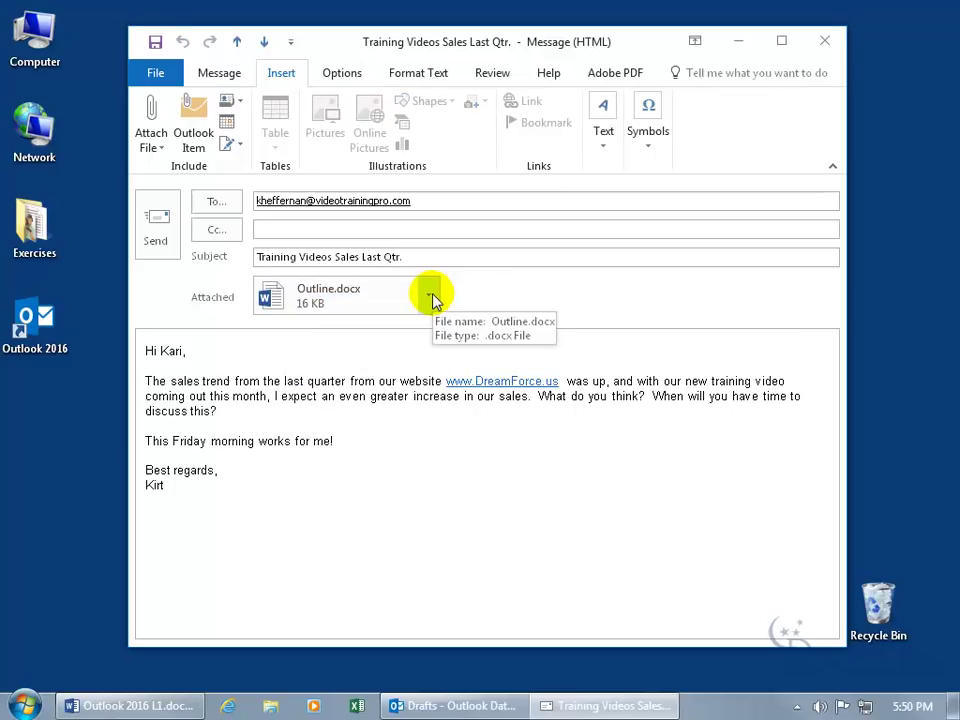
right_click(432, 297)
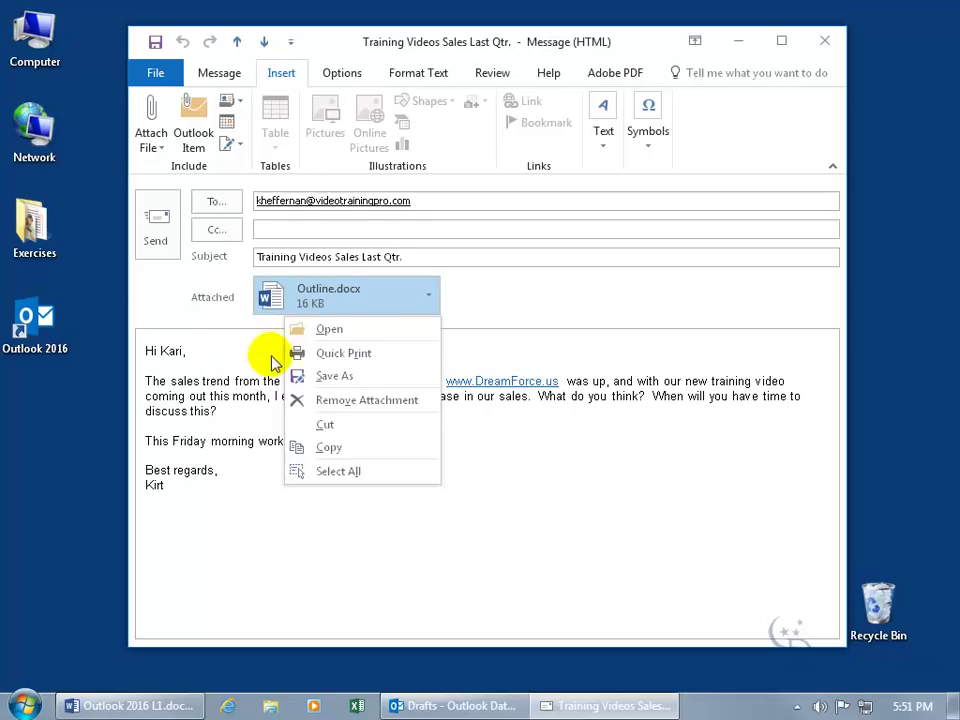
left_click(343, 401)
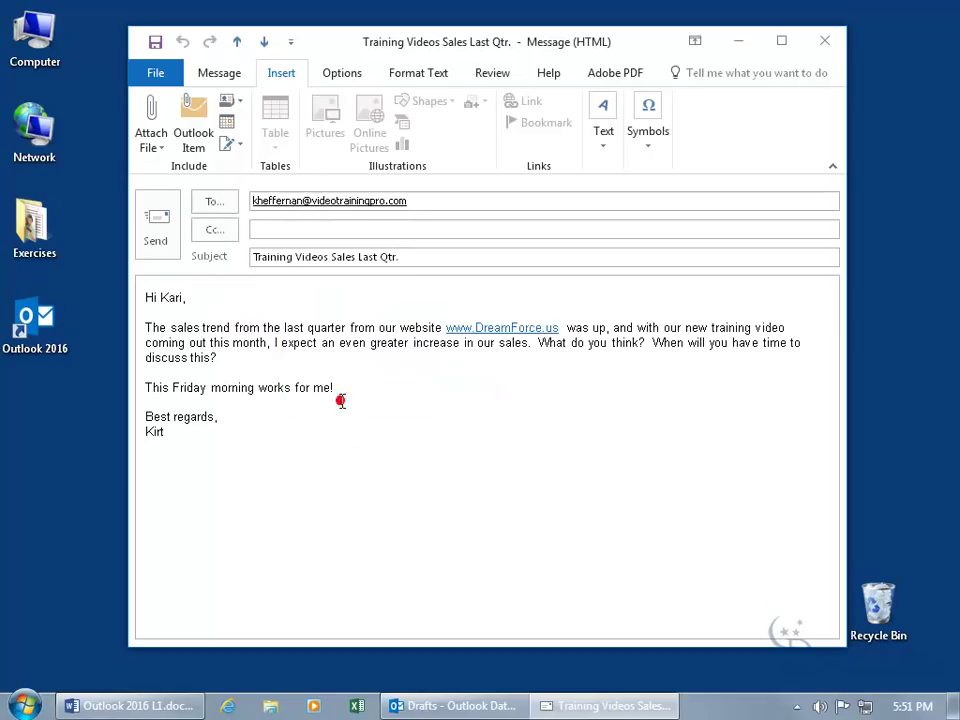
left_click(785, 47)
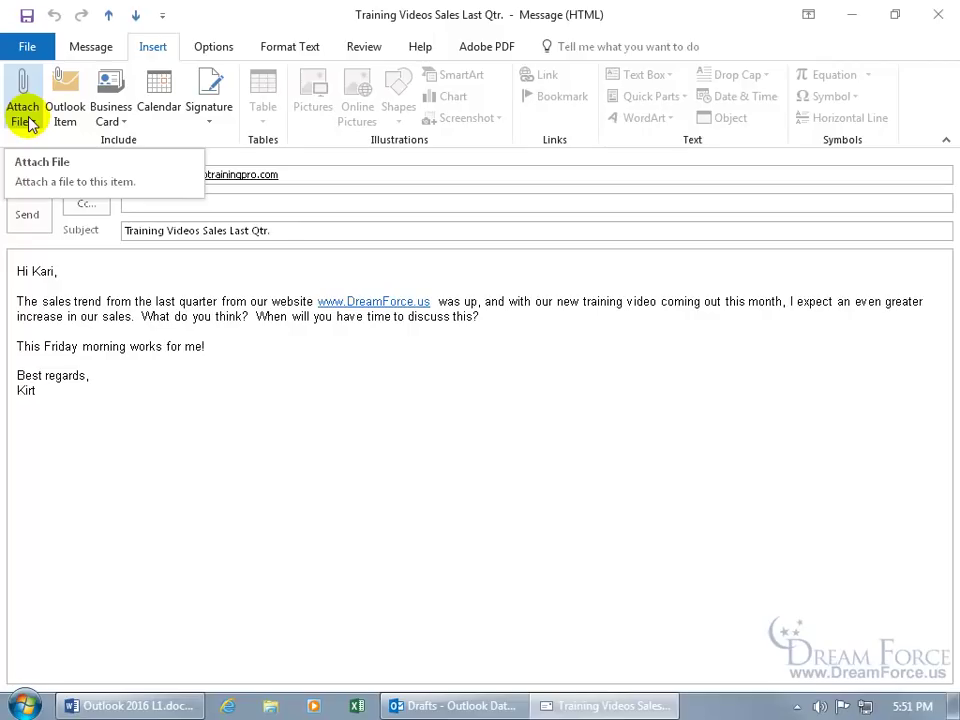
Re-attach Outline.docx from the Attach File recent items list.
left_click(24, 121)
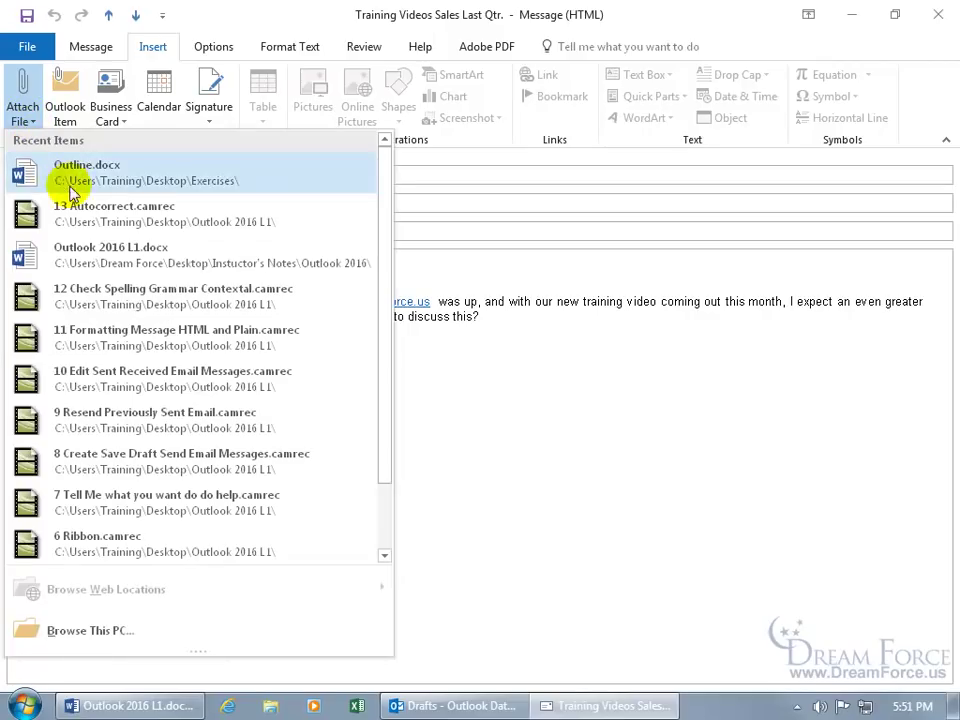
left_click(105, 184)
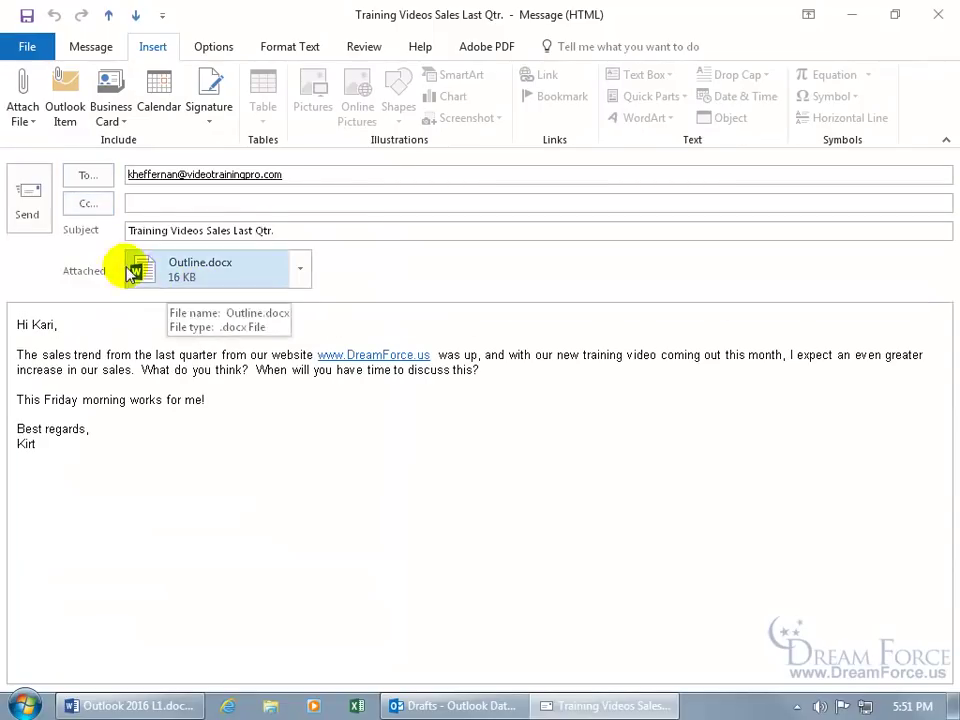
left_click(98, 46)
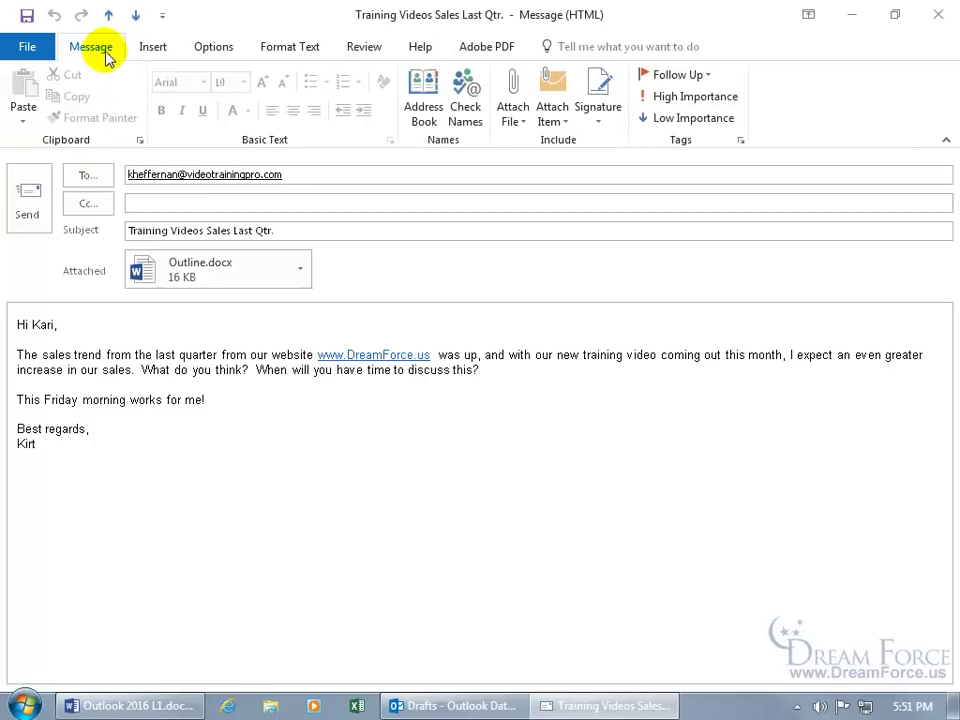
left_click(522, 121)
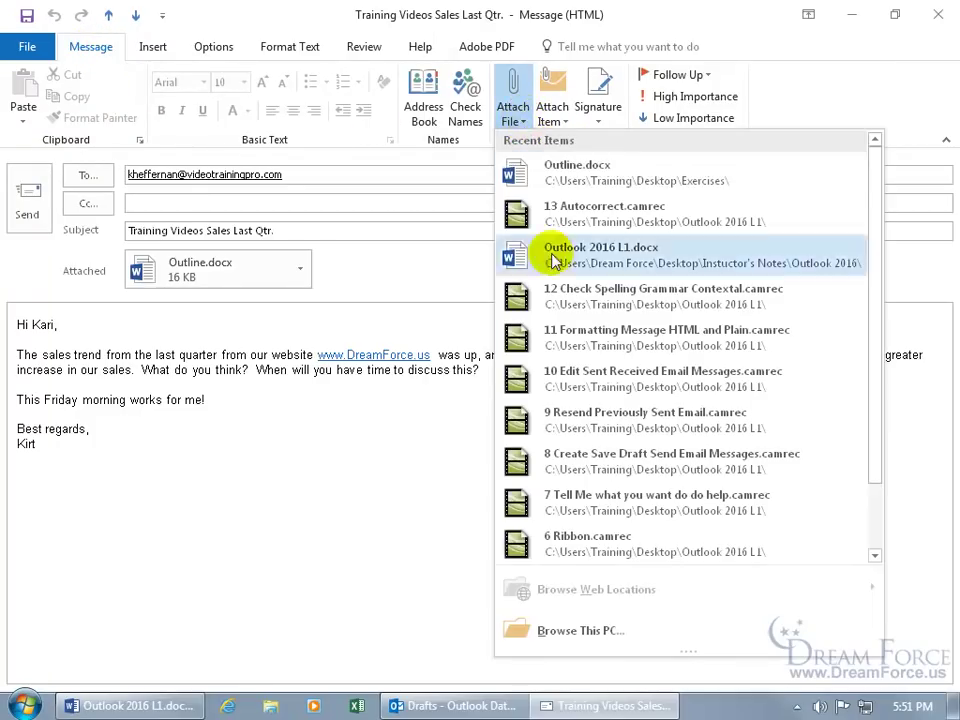
From Desktop > Exercises, attach Import Contacts.xls, Revenue Chart.xlsx and Video-Training.jpg together.
left_click(559, 632)
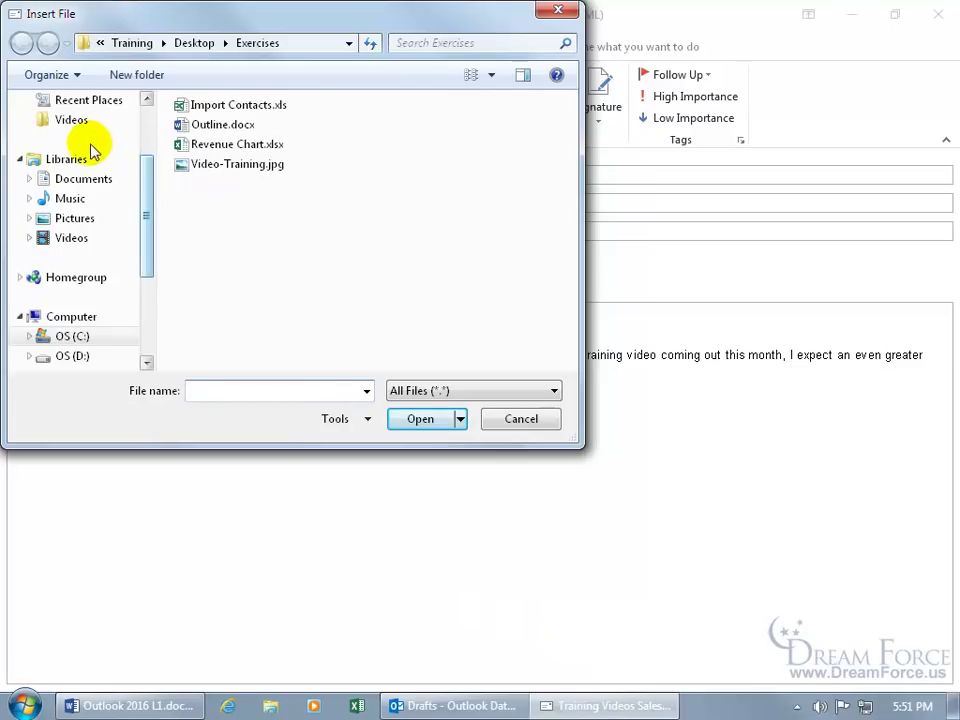
left_click_drag(143, 171, 146, 155)
left_click(75, 100)
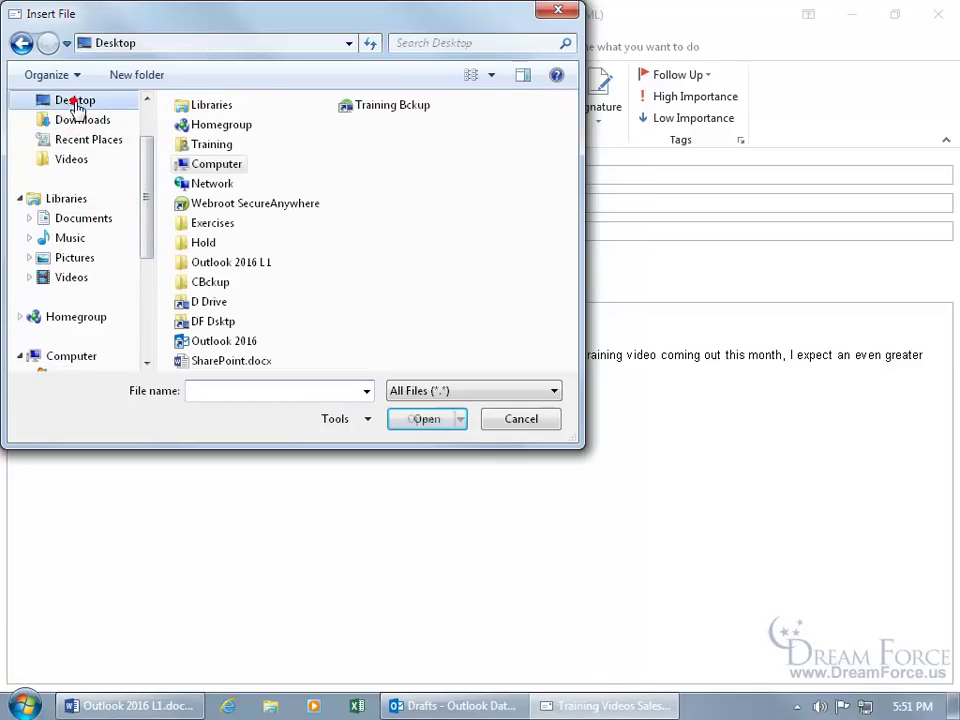
double_click(201, 228)
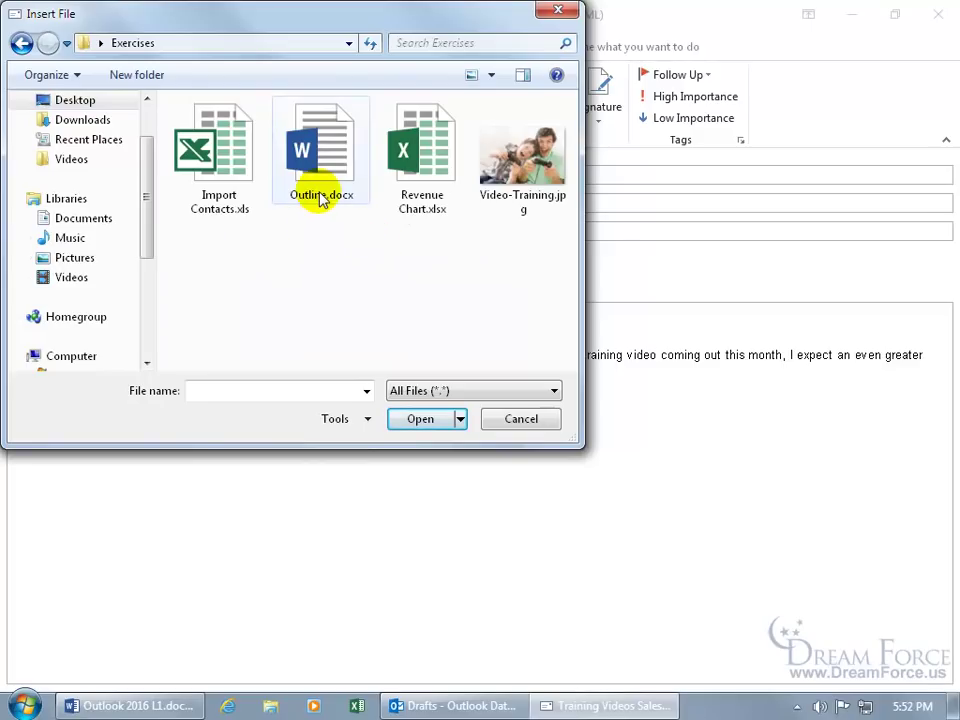
left_click(214, 169)
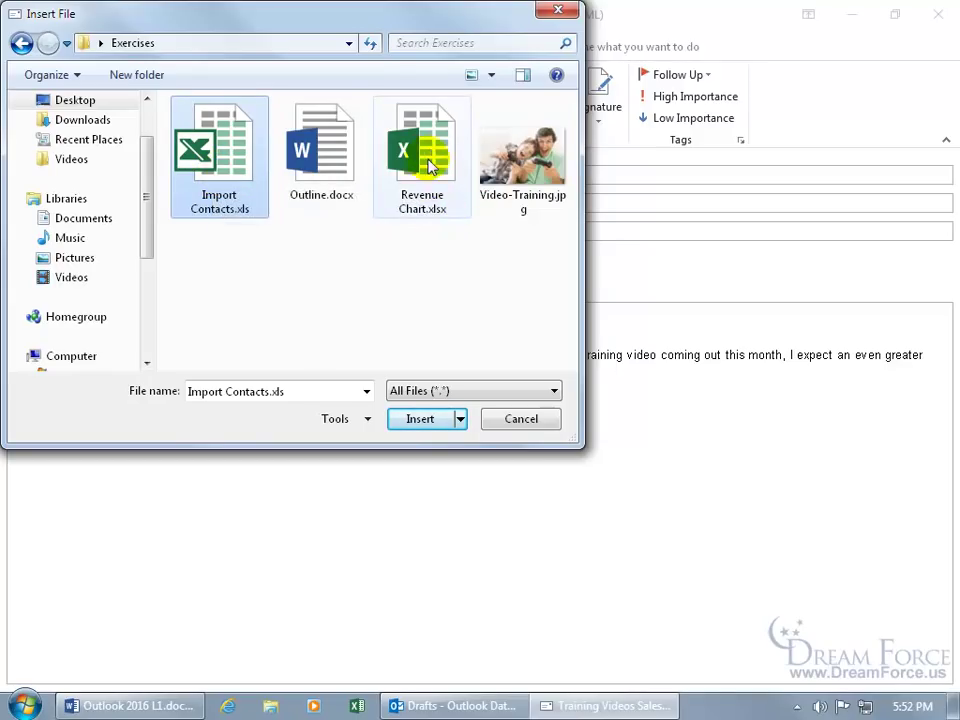
left_click(428, 150, "ctrl")
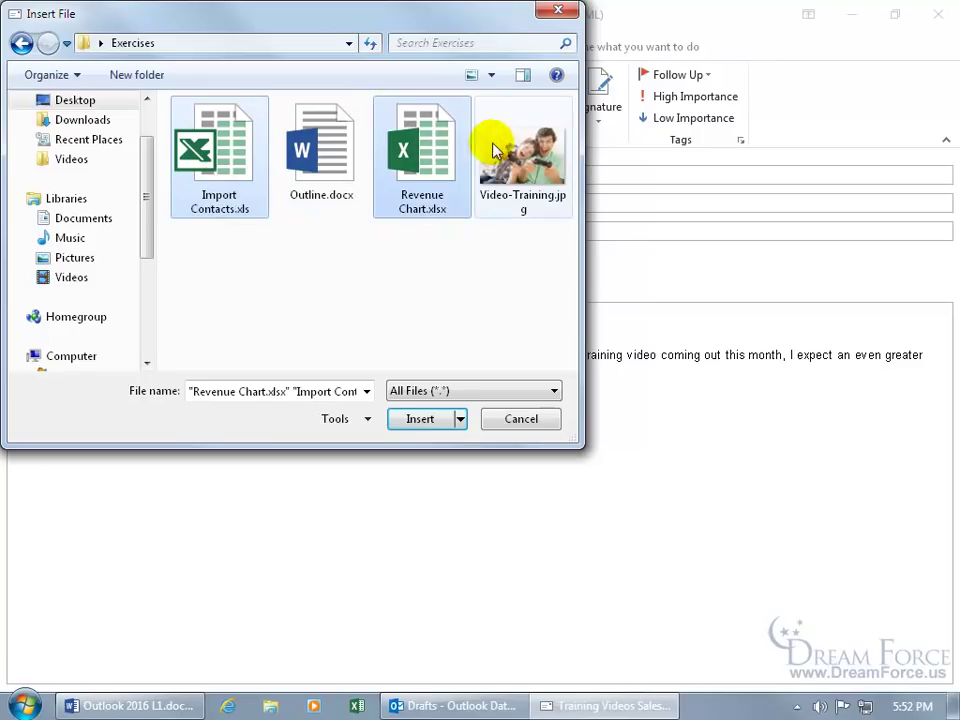
left_click(524, 150, "ctrl")
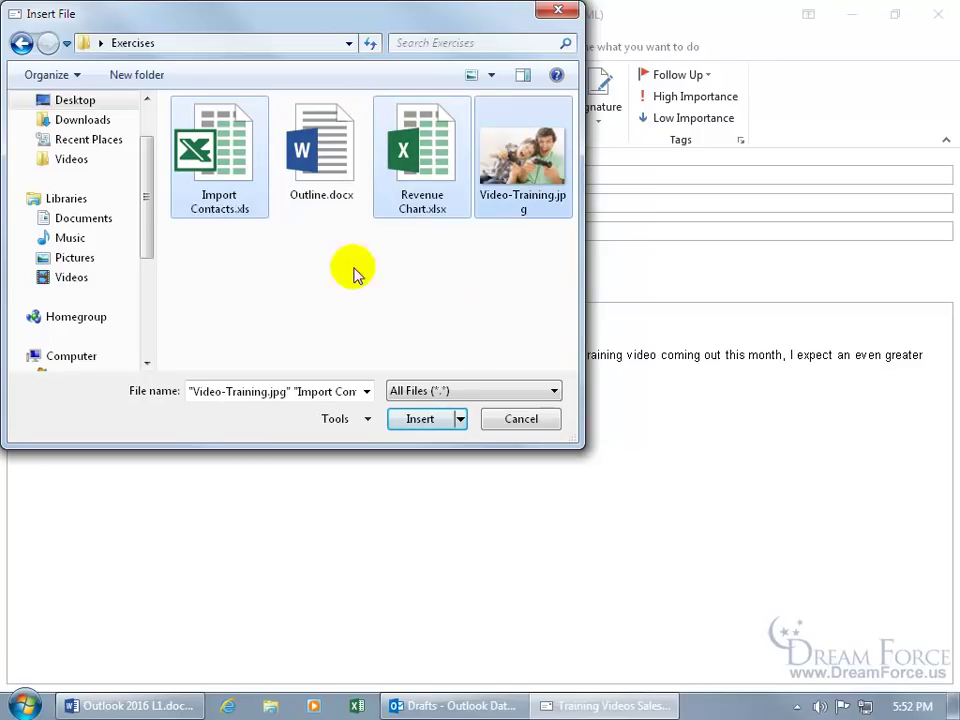
left_click(433, 420)
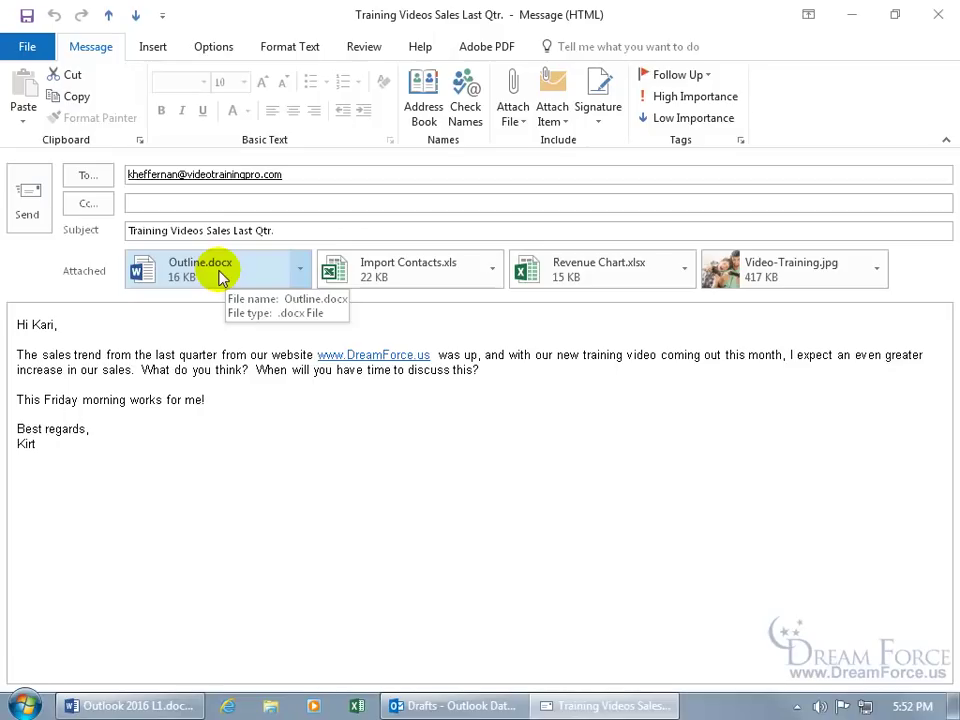
Open the attached Outline.docx in Word, delete the lines above Unique, and save.
double_click(215, 275)
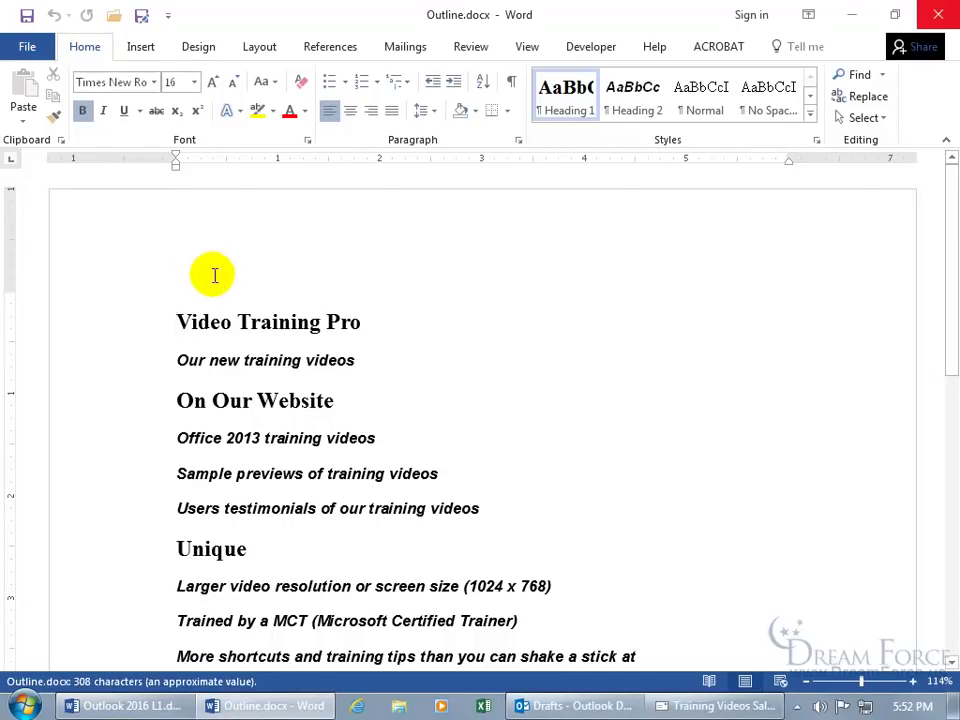
left_click_drag(358, 361, 184, 360)
key("Delete")
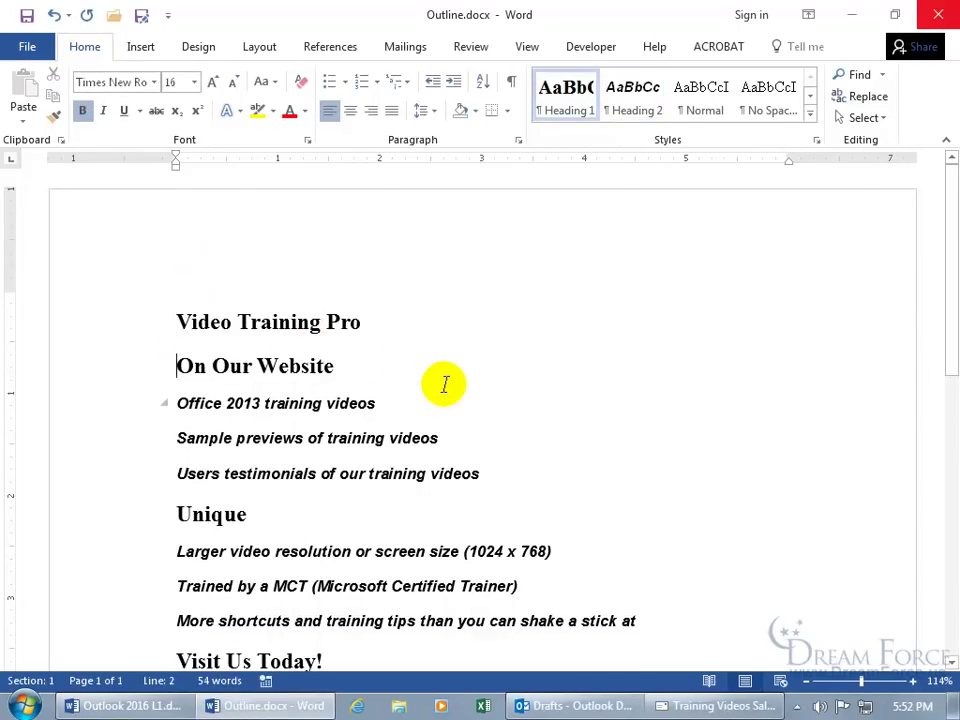
left_click_drag(182, 316, 467, 467)
key("Delete")
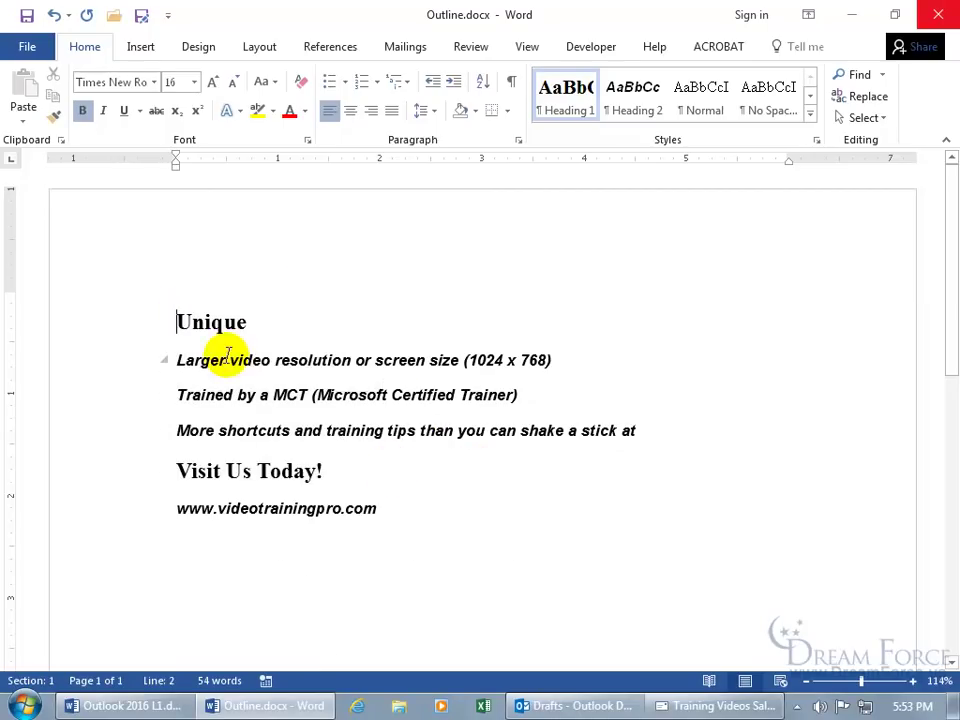
left_click(30, 16)
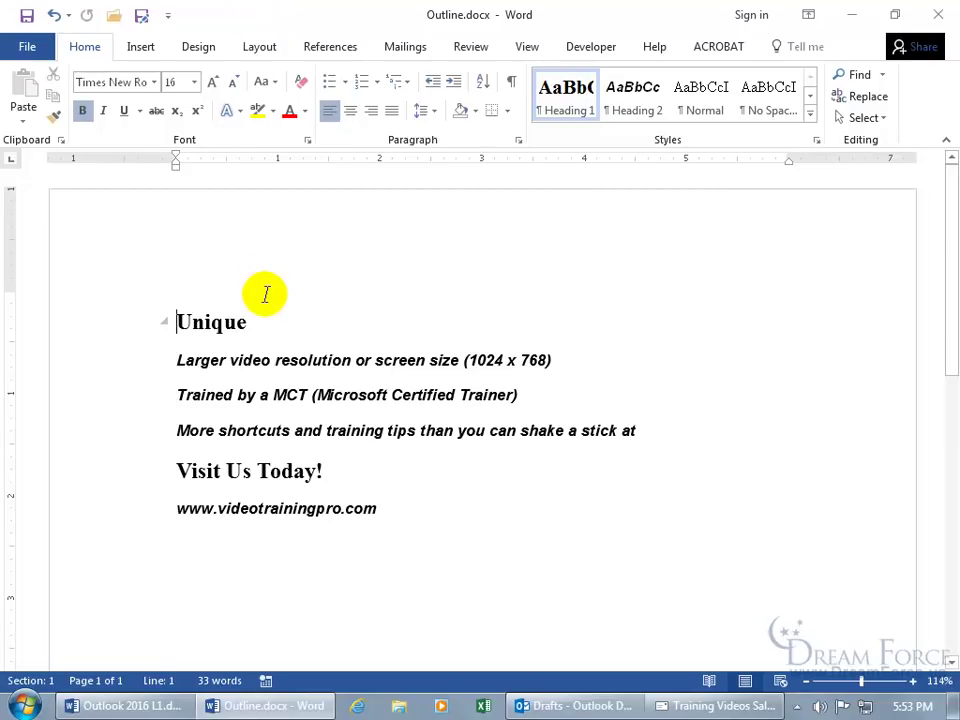
Close Word, minimize the message, and select the Exercises folder on the desktop.
left_click(930, 12)
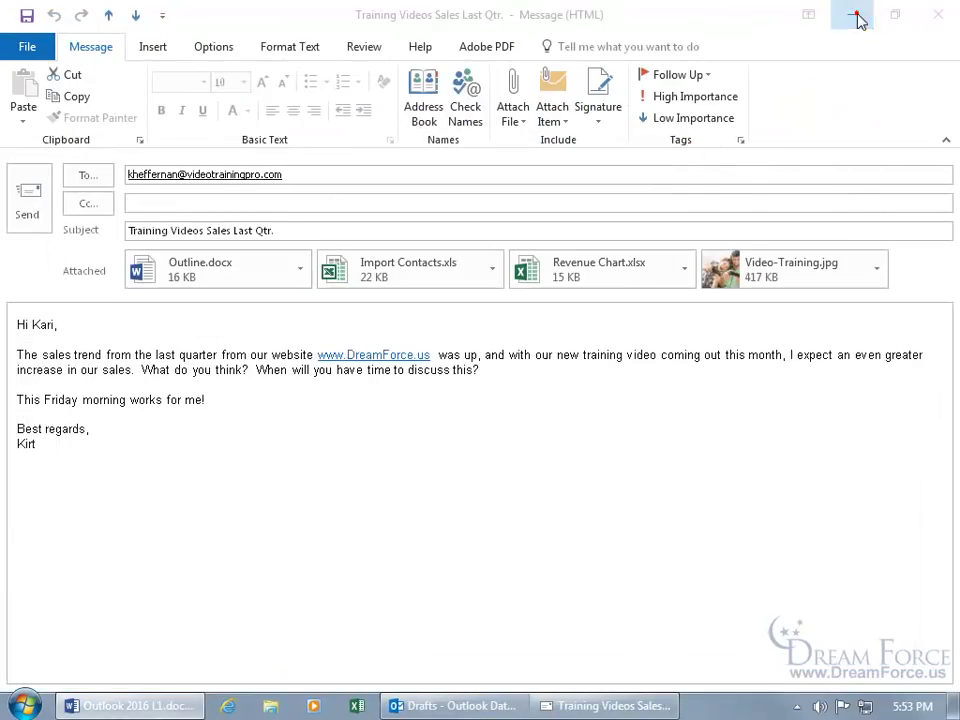
left_click(853, 15)
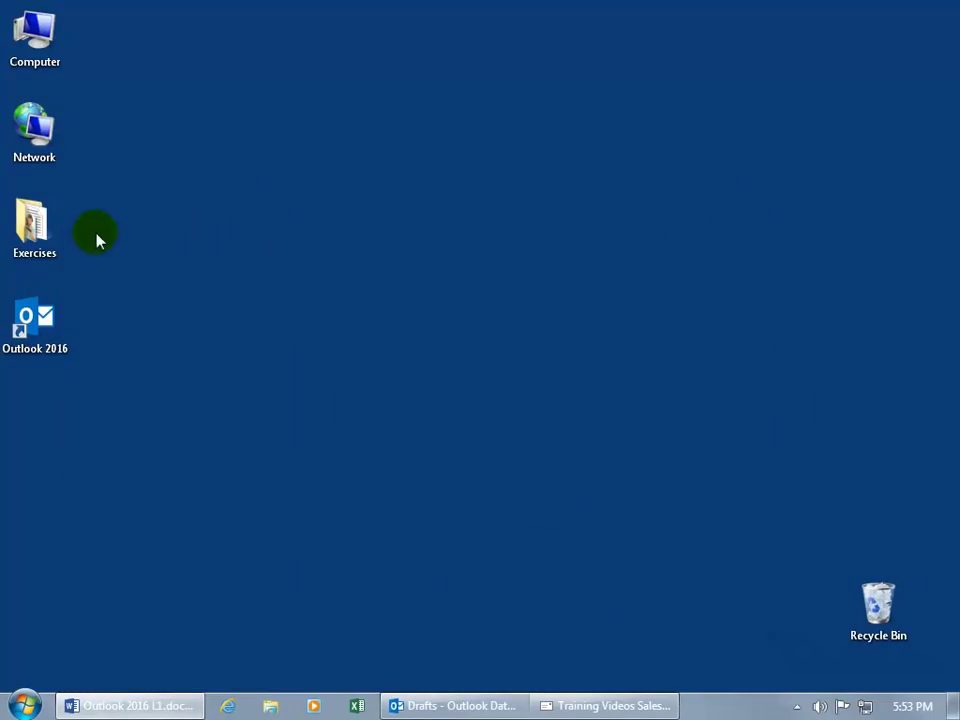
left_click(38, 234)
Open the original Outline.docx from Exercises to check the full outline, then close it.
double_click(36, 232)
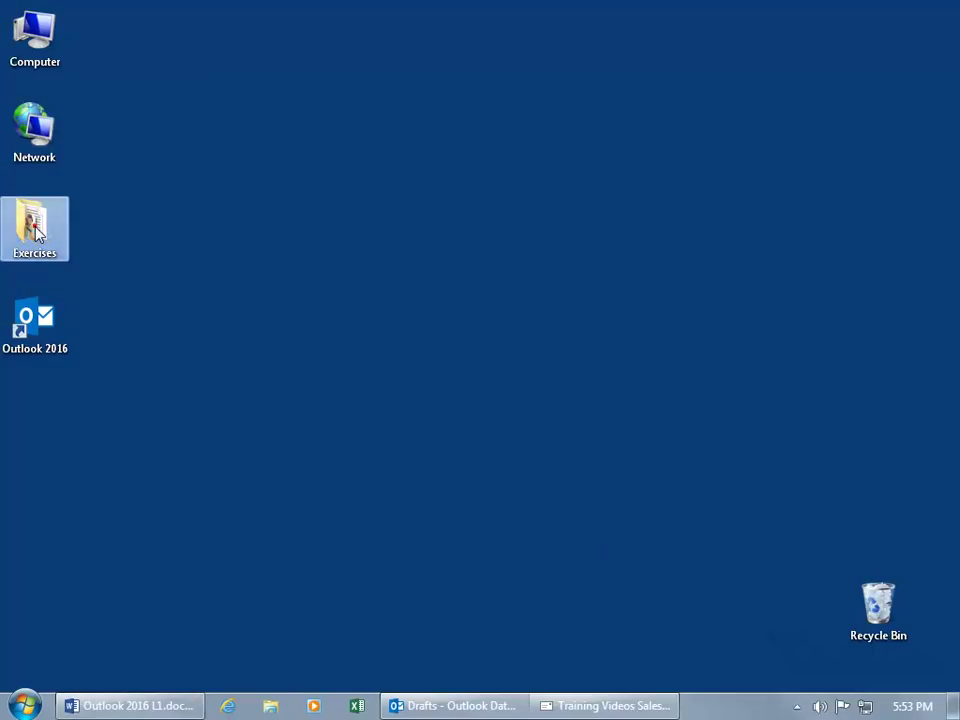
left_click(218, 247)
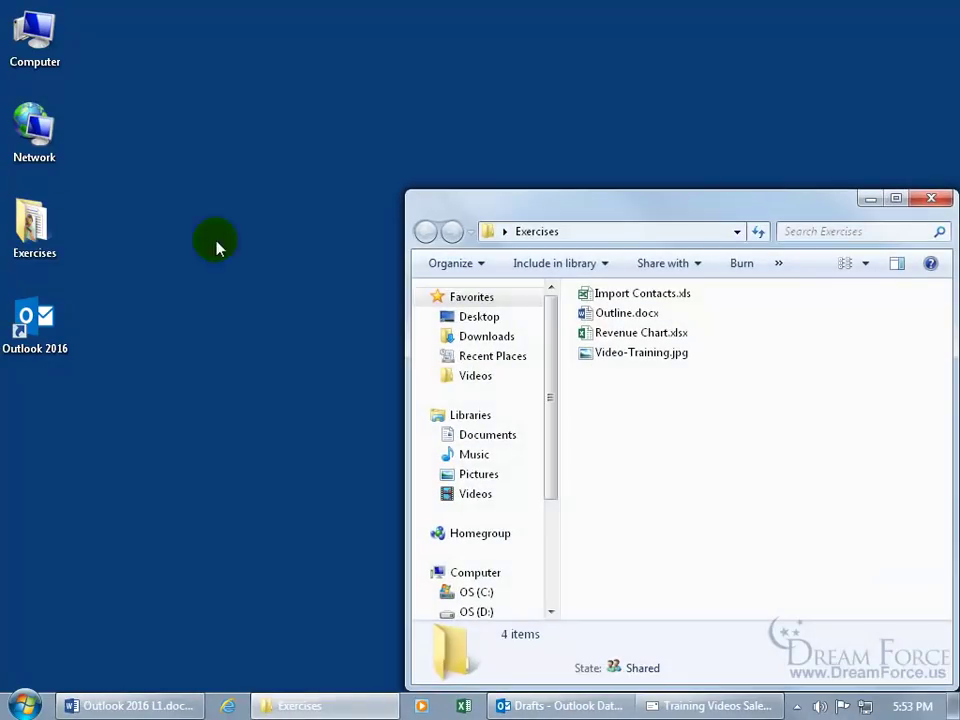
left_click(601, 316)
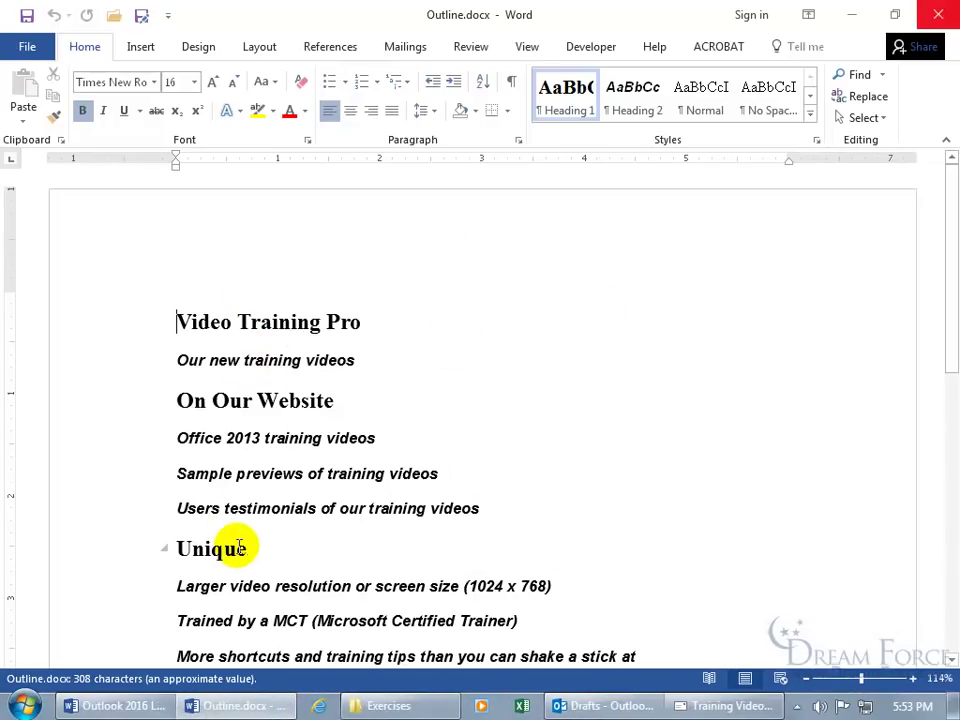
left_click(938, 14)
Reopen the attached Outline.docx from the message to confirm it starts at Unique, then close it.
left_click(684, 705)
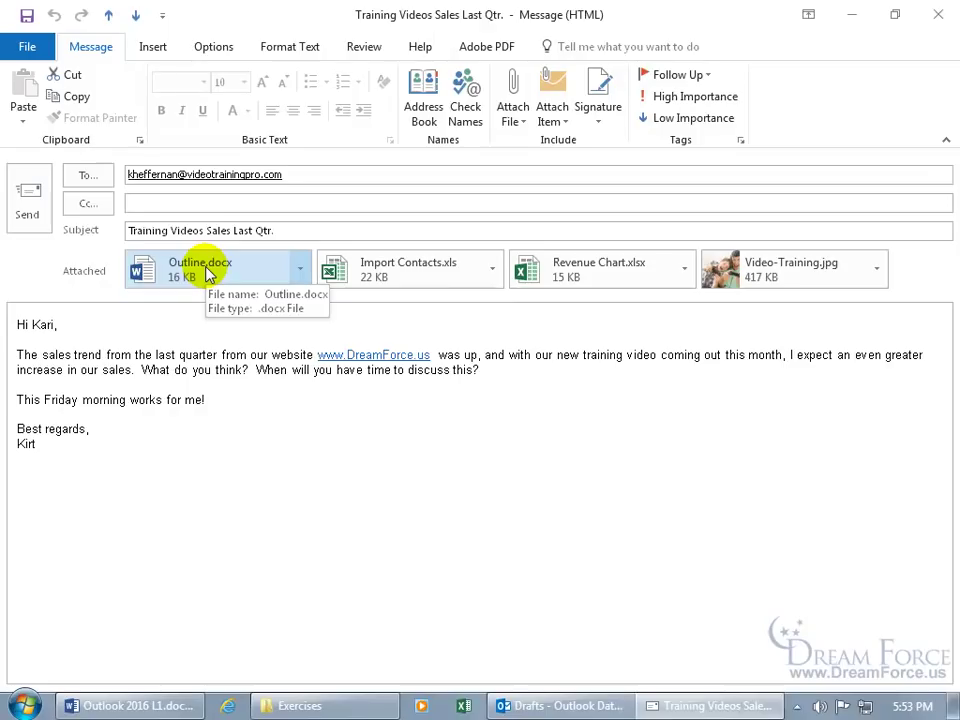
double_click(207, 274)
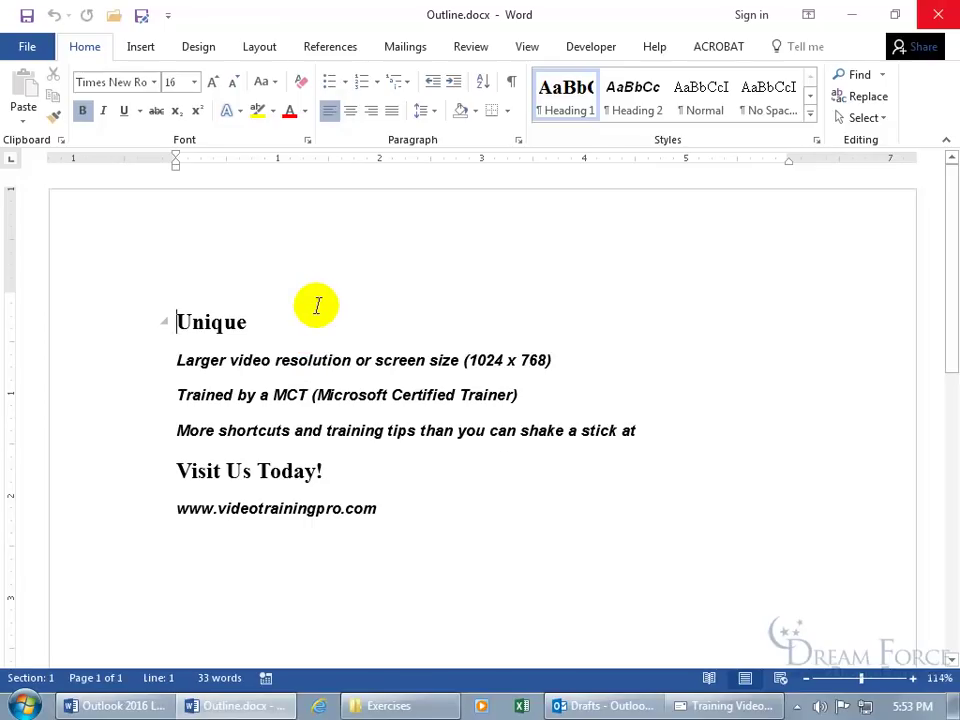
left_click(937, 15)
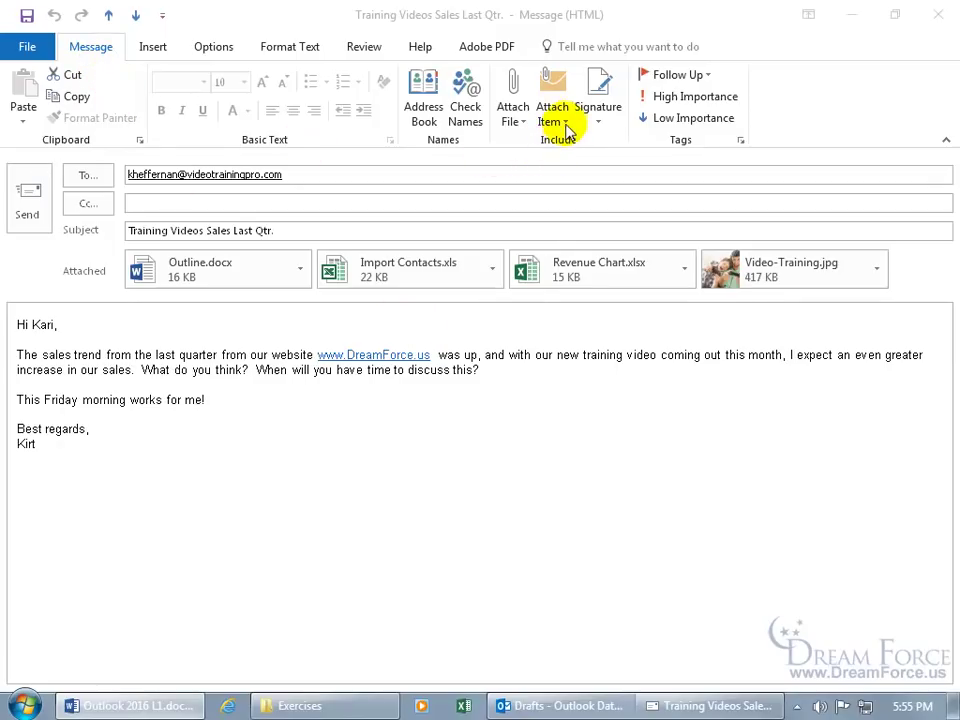
Return to the message and open the Attach Item drop-down on the Message tab.
key("alt+Tab")
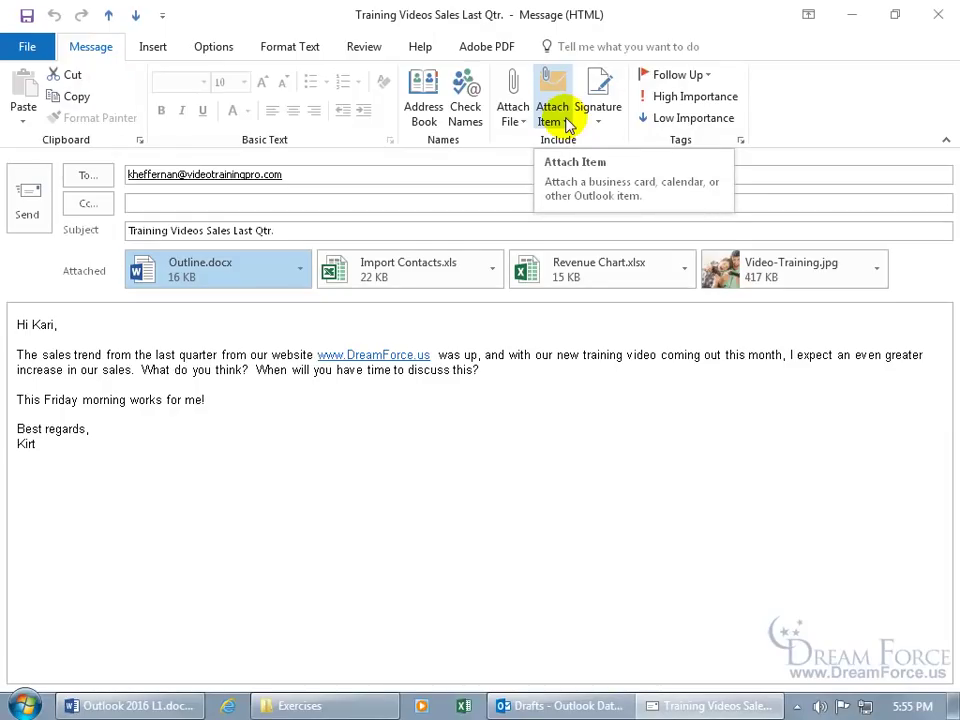
left_click(567, 123)
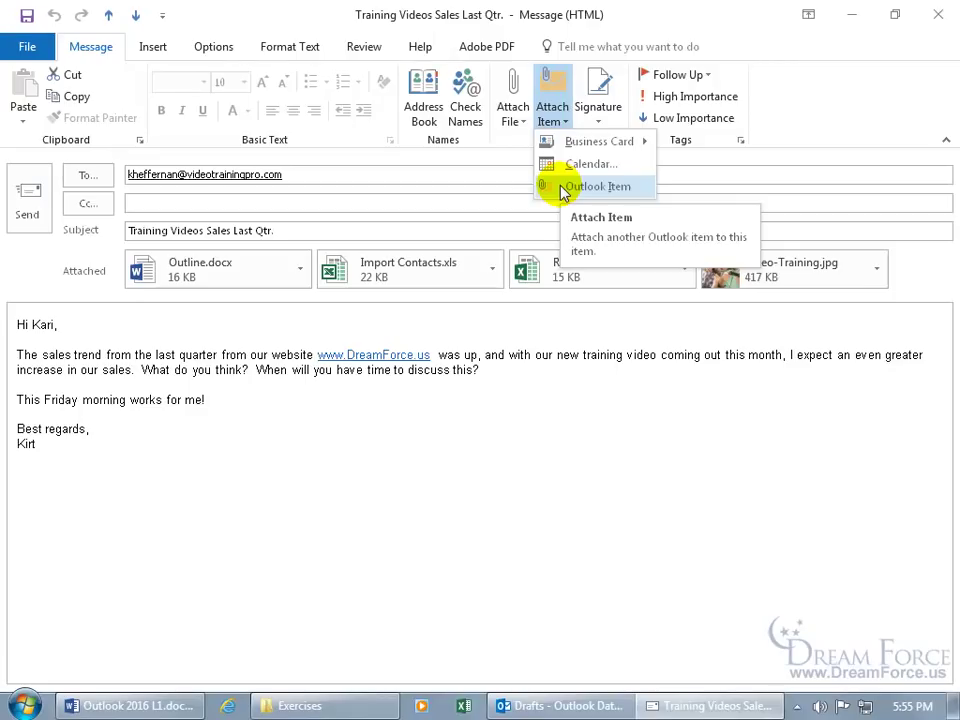
Attach the RE: New Website! Inbox message as an Outlook item, then remove it again.
left_click(579, 192)
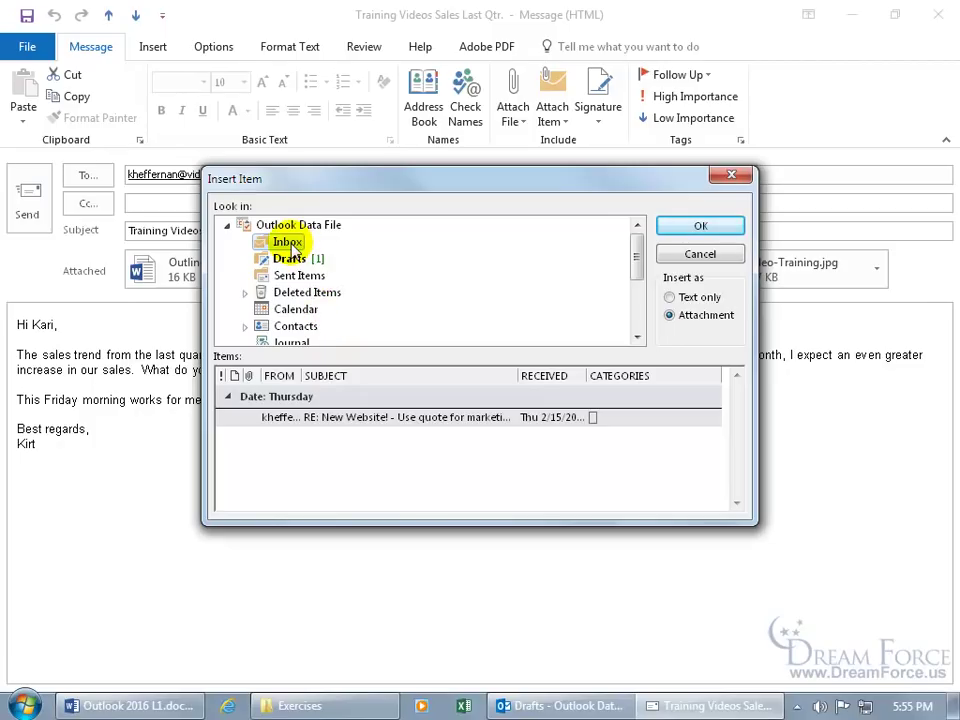
left_click(294, 424)
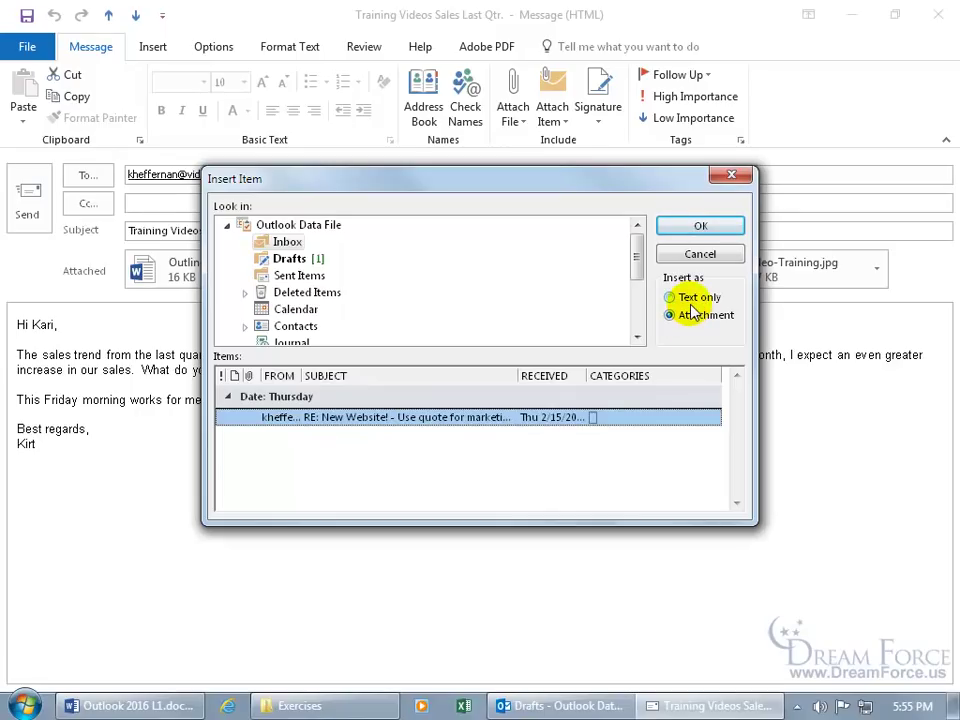
left_click(699, 227)
left_click(945, 280)
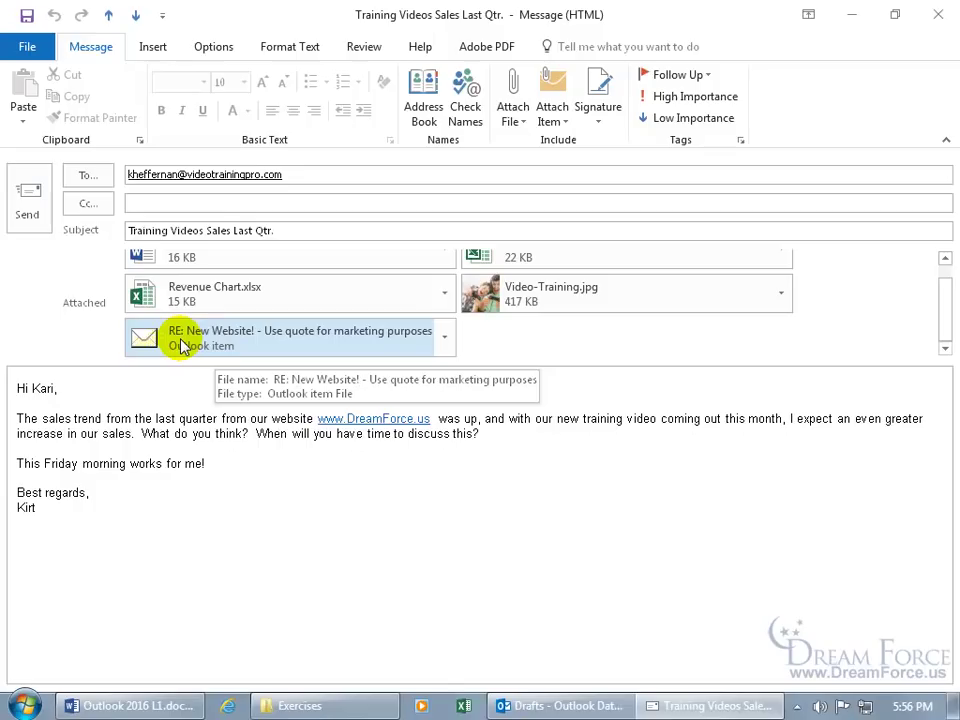
right_click(371, 340)
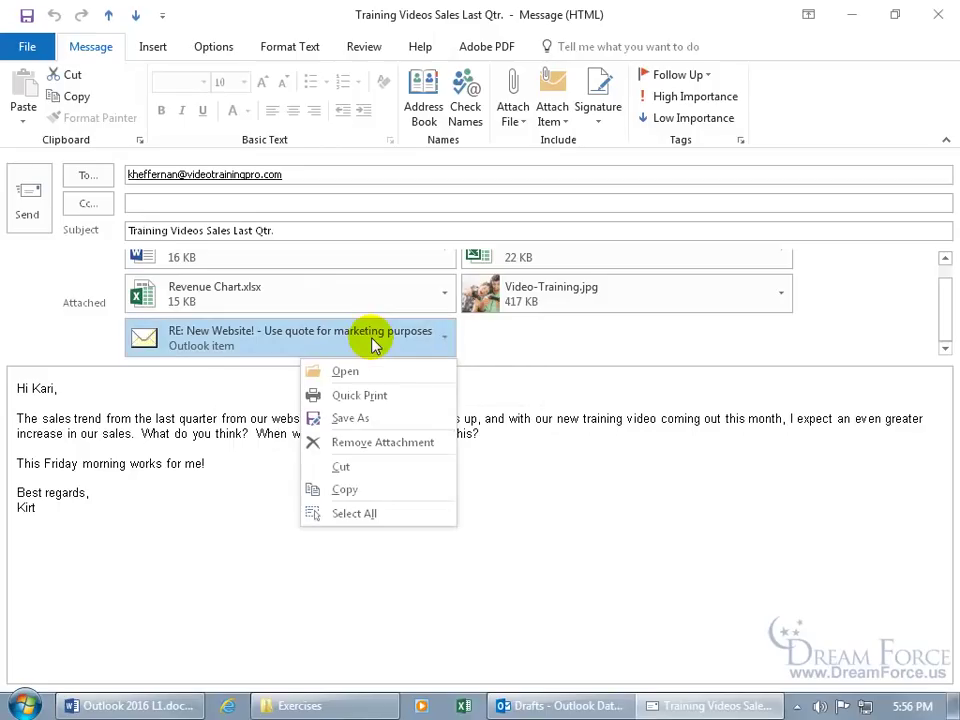
left_click(375, 442)
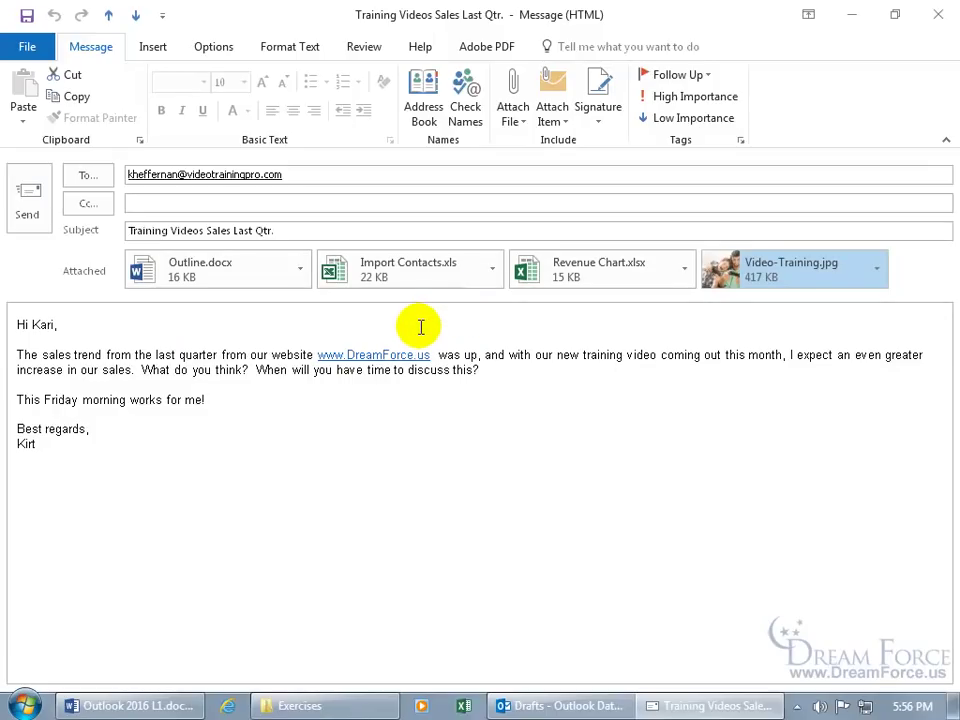
left_click(561, 114)
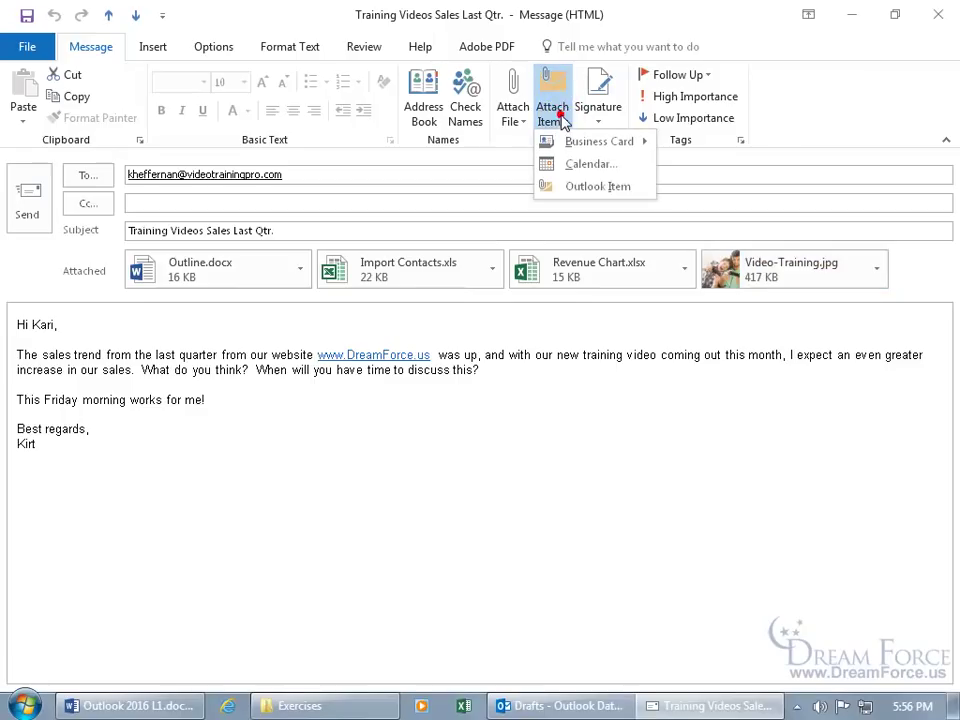
left_click(582, 184)
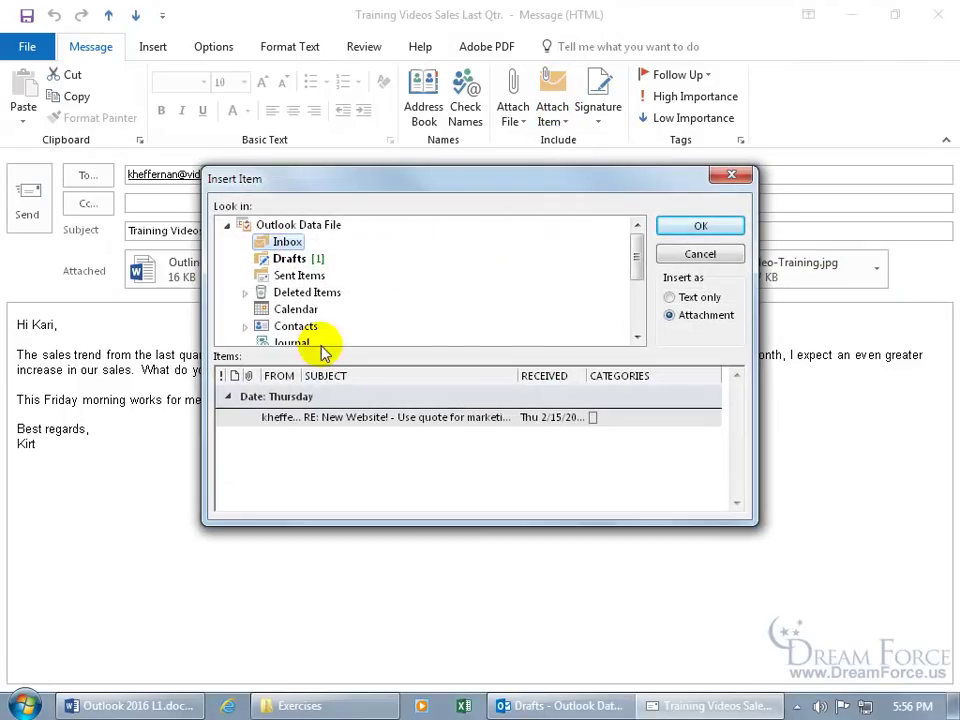
left_click(338, 421)
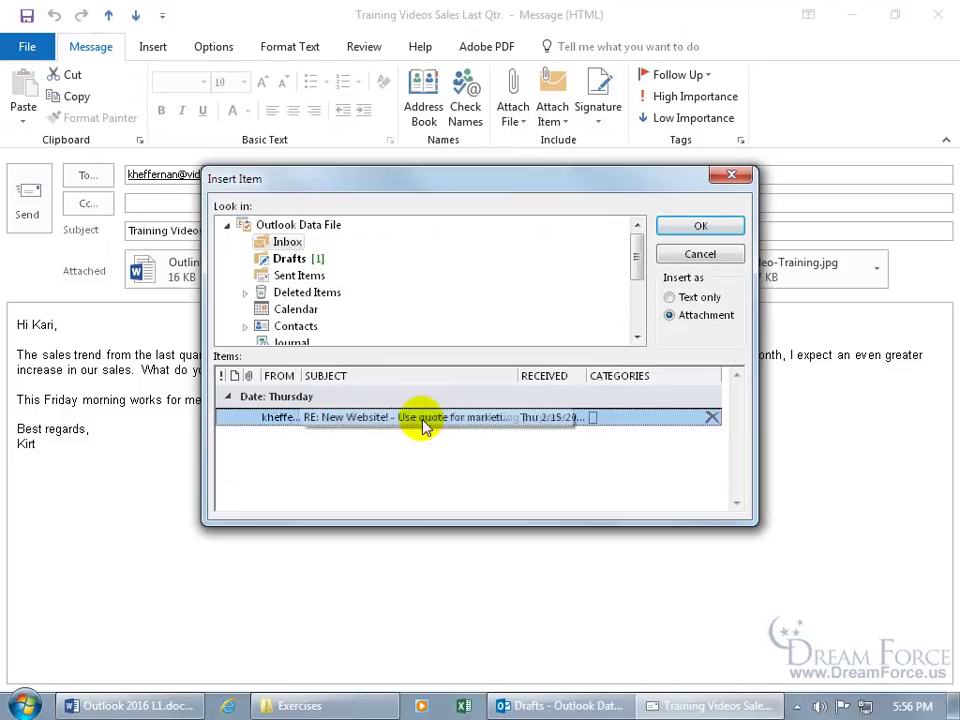
left_click(670, 298)
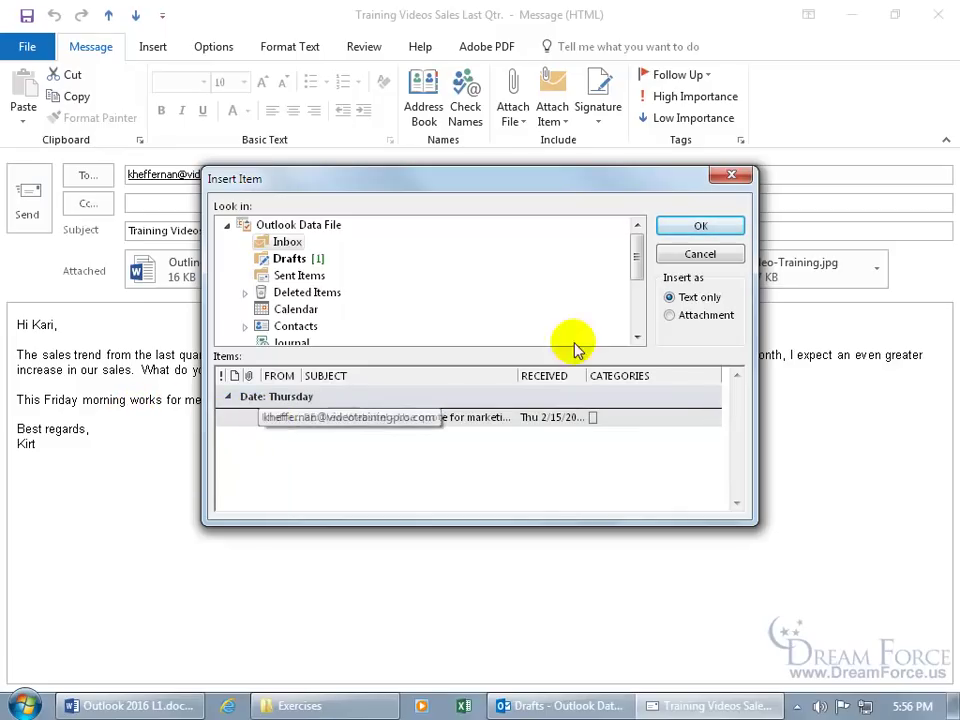
left_click(681, 222)
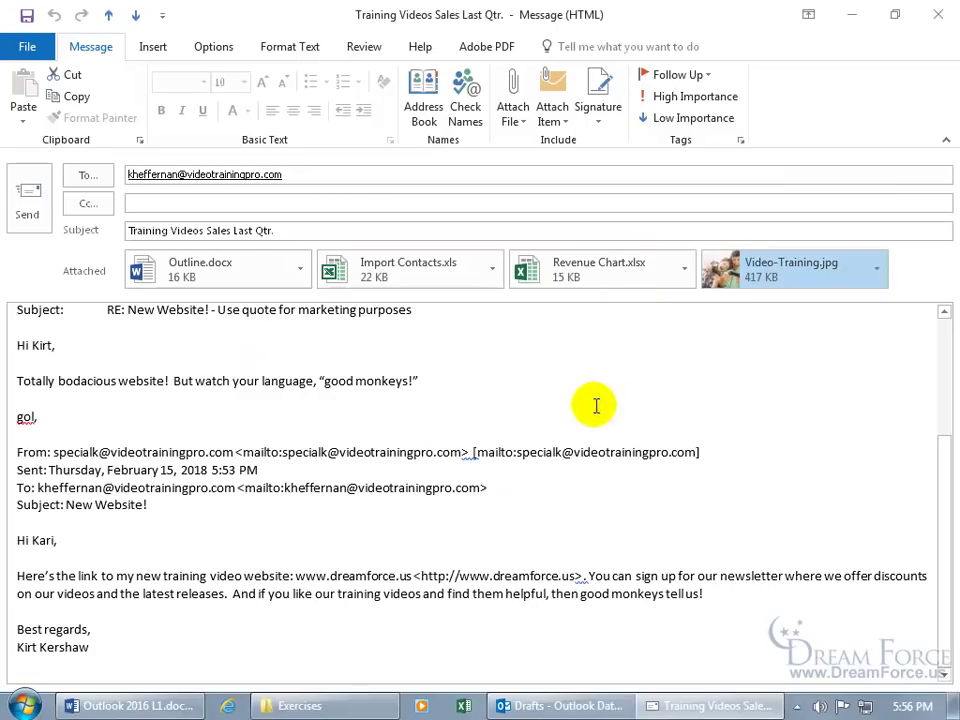
left_click_drag(946, 537, 943, 388)
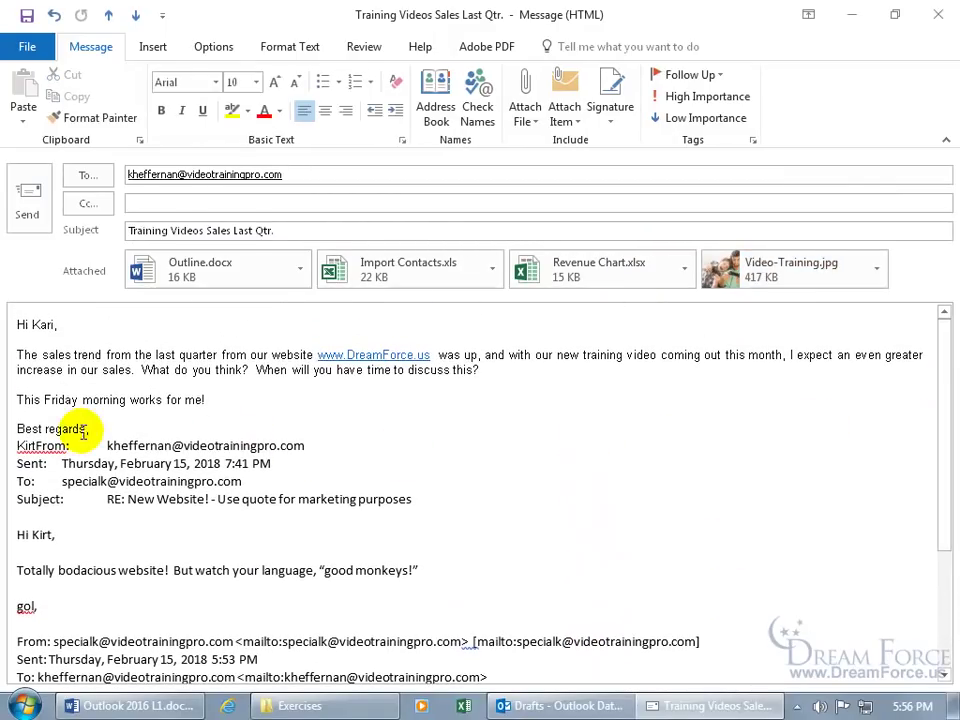
left_click(40, 446)
key("Return")
key("Return")
scroll(213, 493, "down", 1)
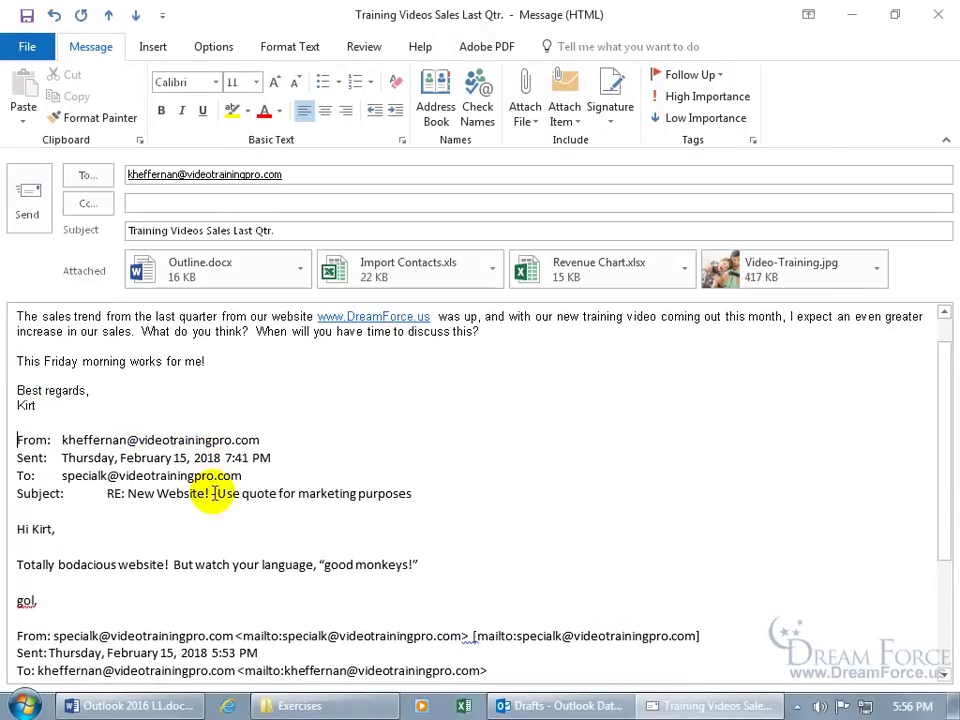
left_click_drag(16, 430, 260, 582)
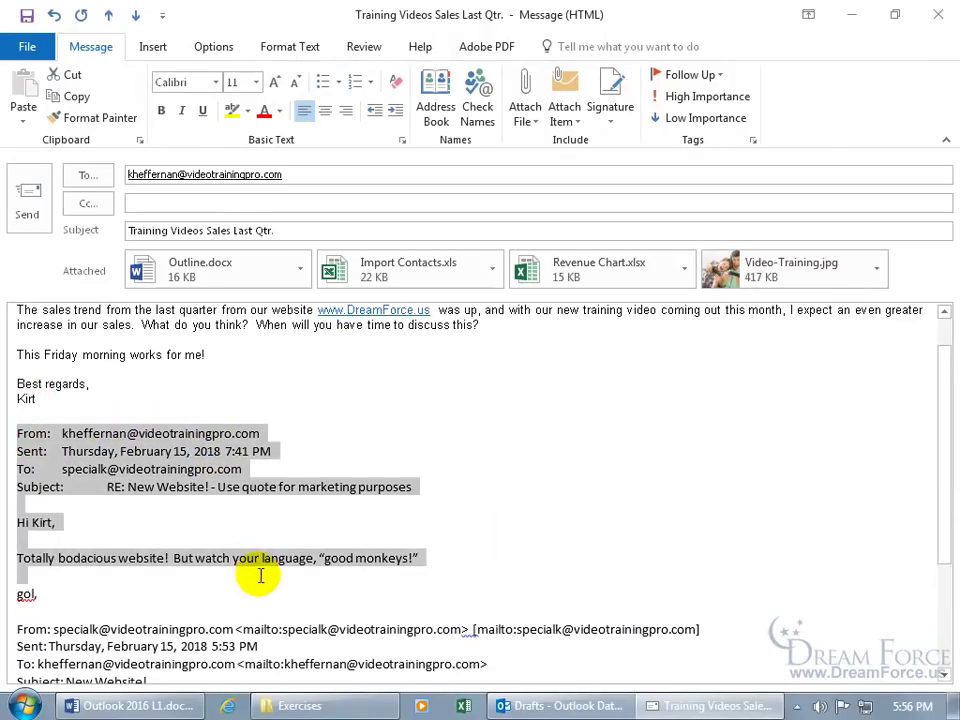
scroll(260, 582, "down", 3)
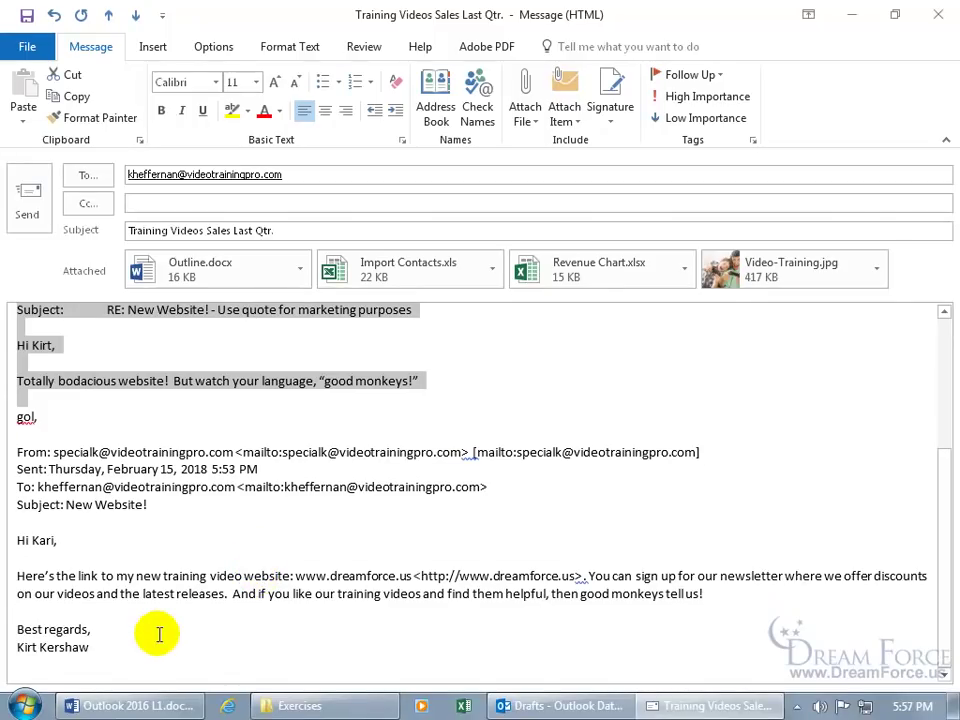
scroll(159, 634, "up", 4)
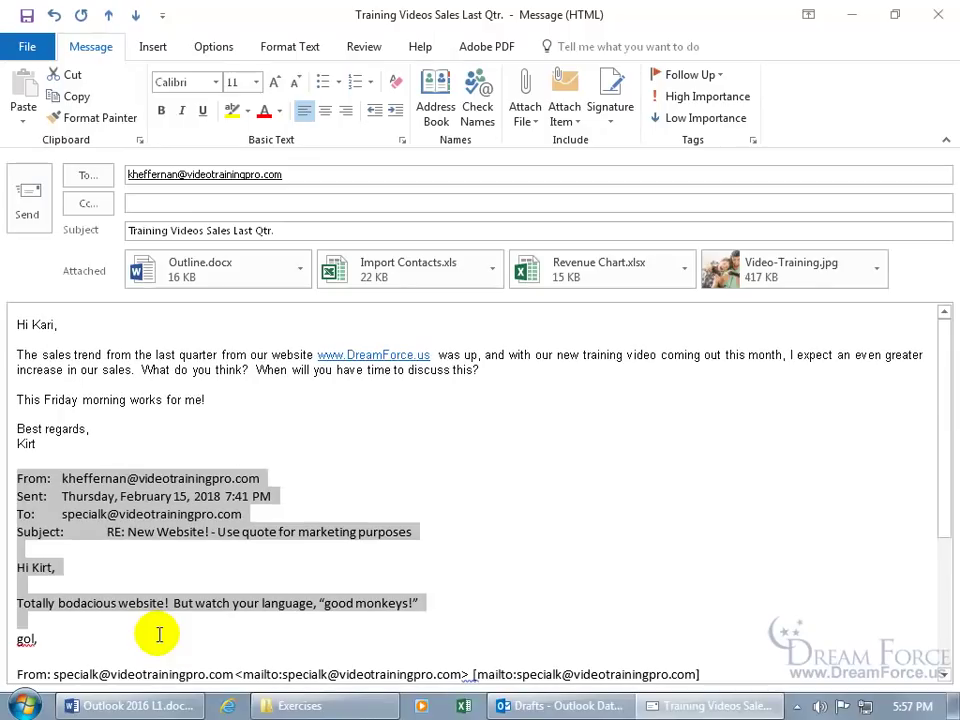
left_click(175, 521)
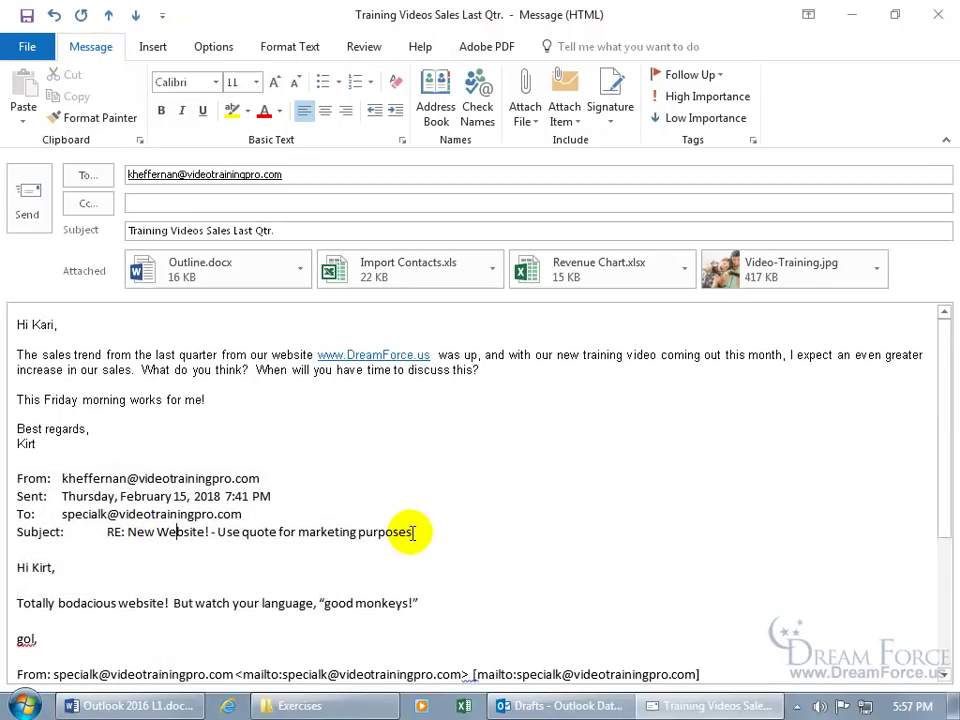
scroll(160, 585, "down", 3)
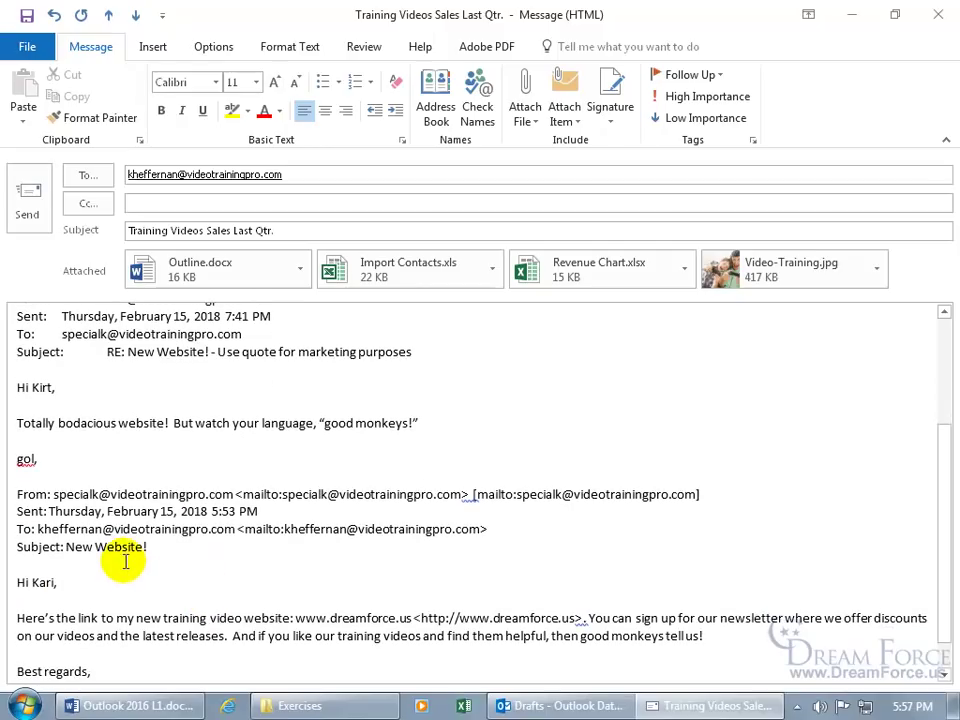
scroll(148, 557, "up", 3)
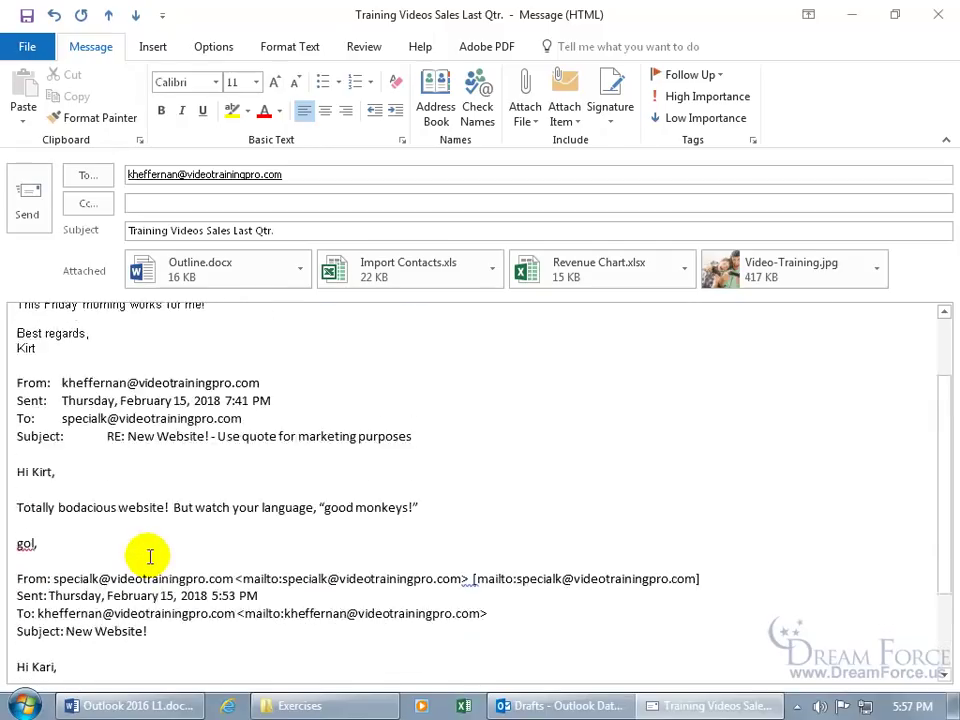
left_click(20, 481)
key("ctrl+shift+End")
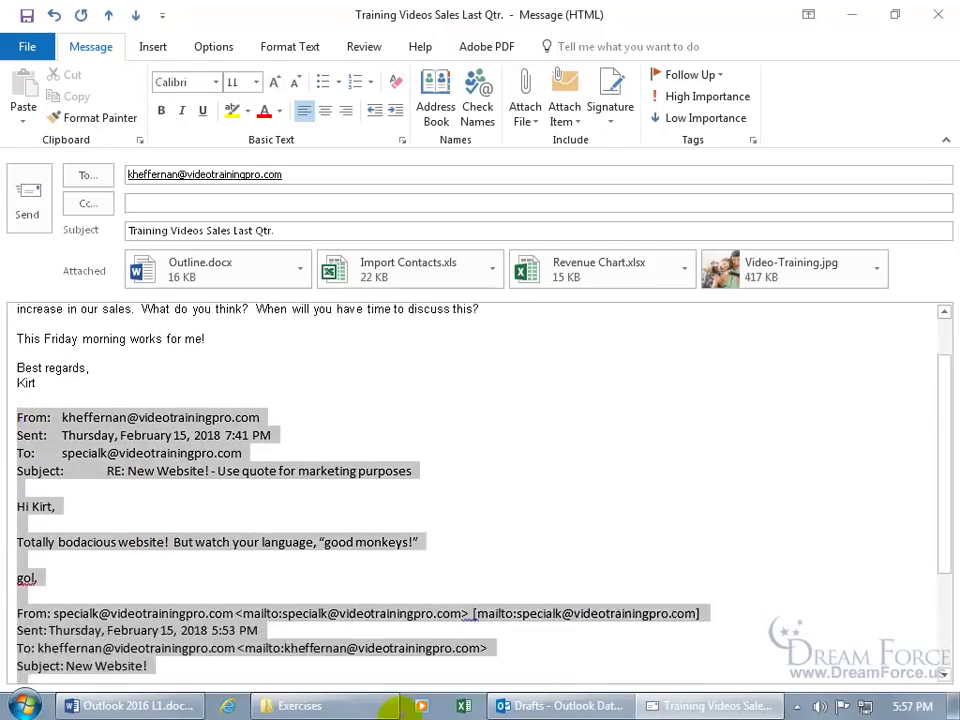
key("Delete")
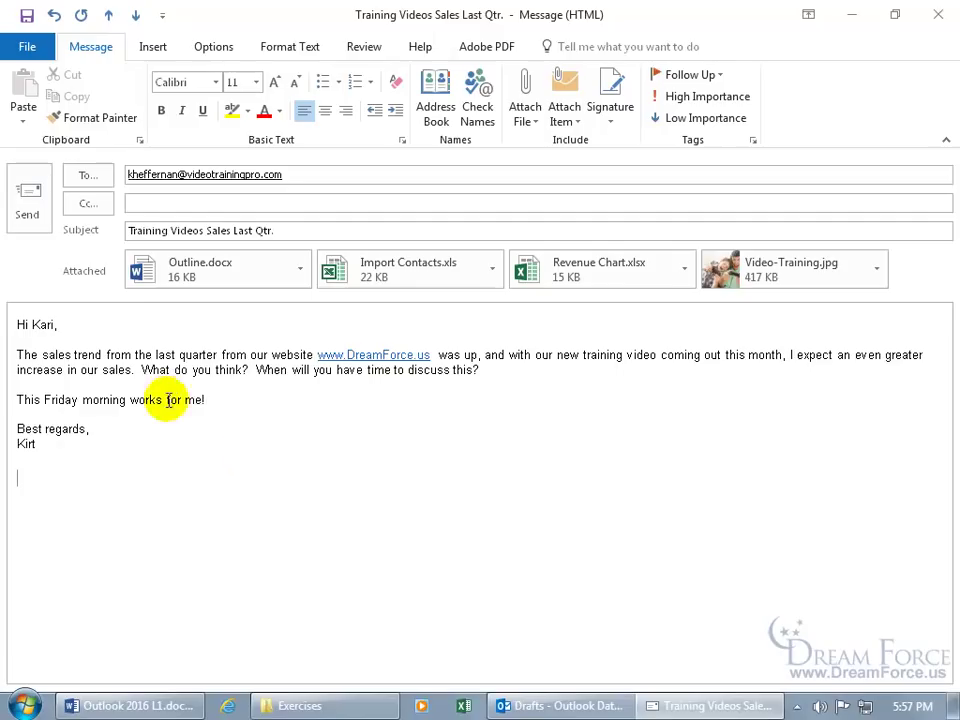
Open Other Business Cards and set Look in back to the Contacts folder.
left_click(570, 120)
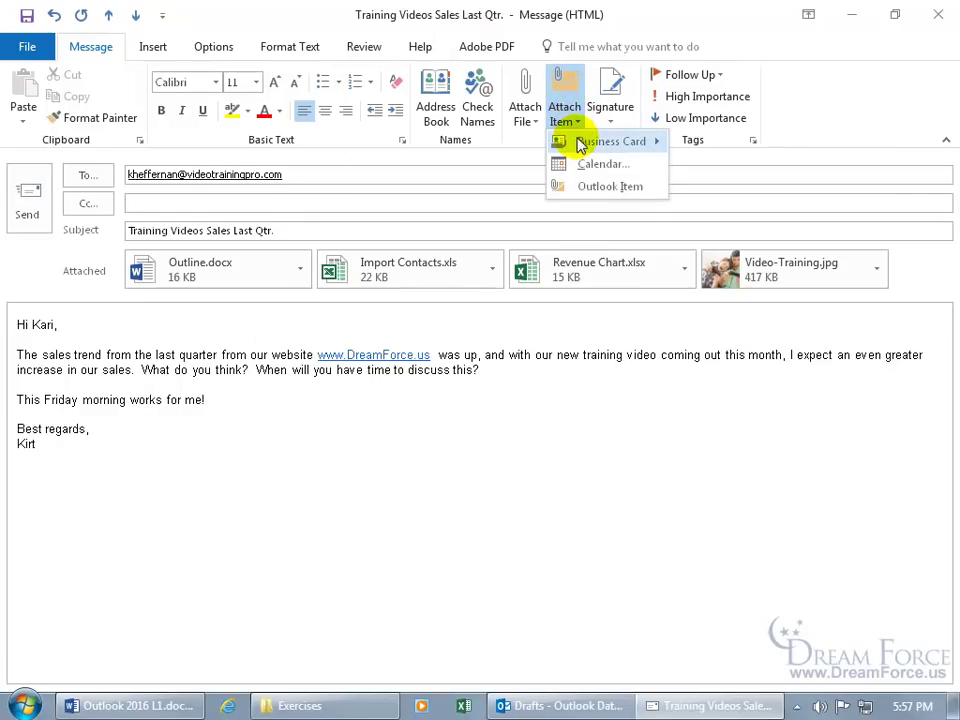
mouse_move(580, 146)
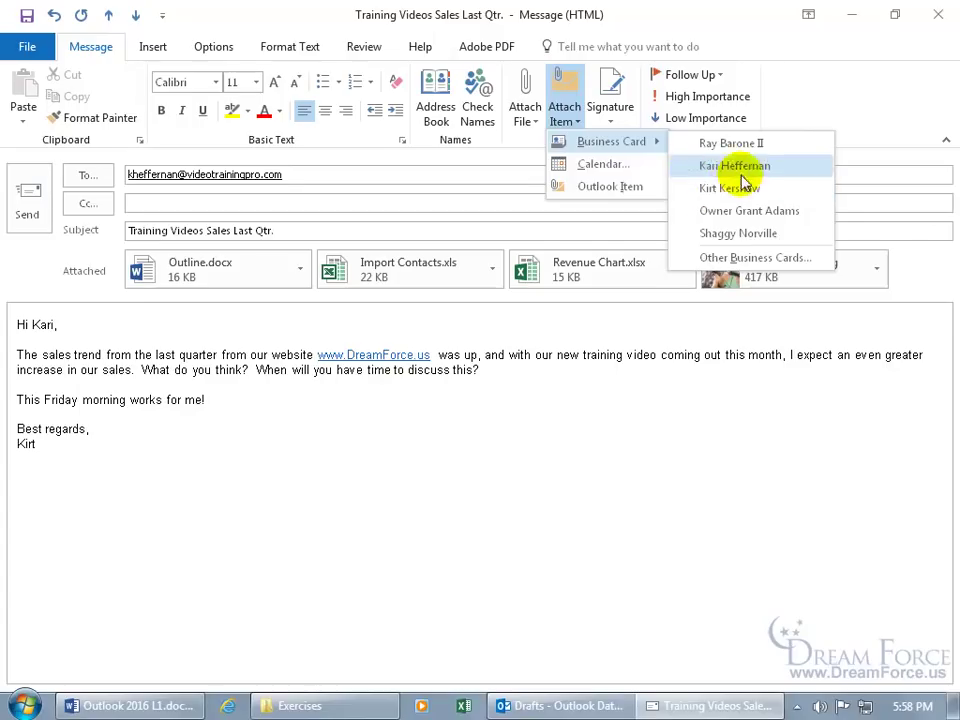
left_click(750, 259)
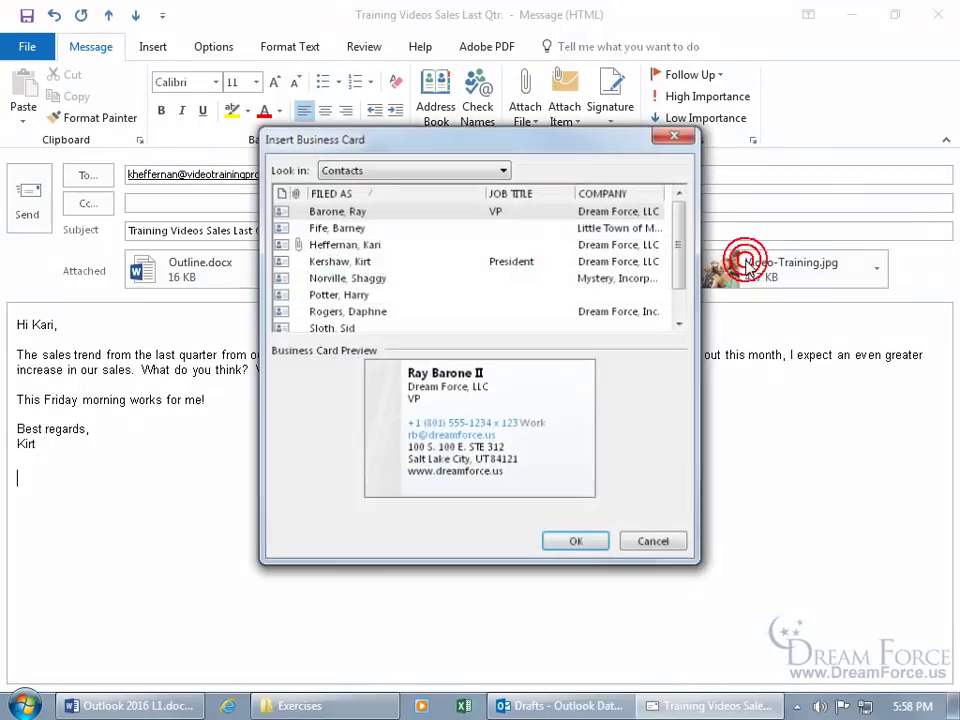
left_click(495, 168)
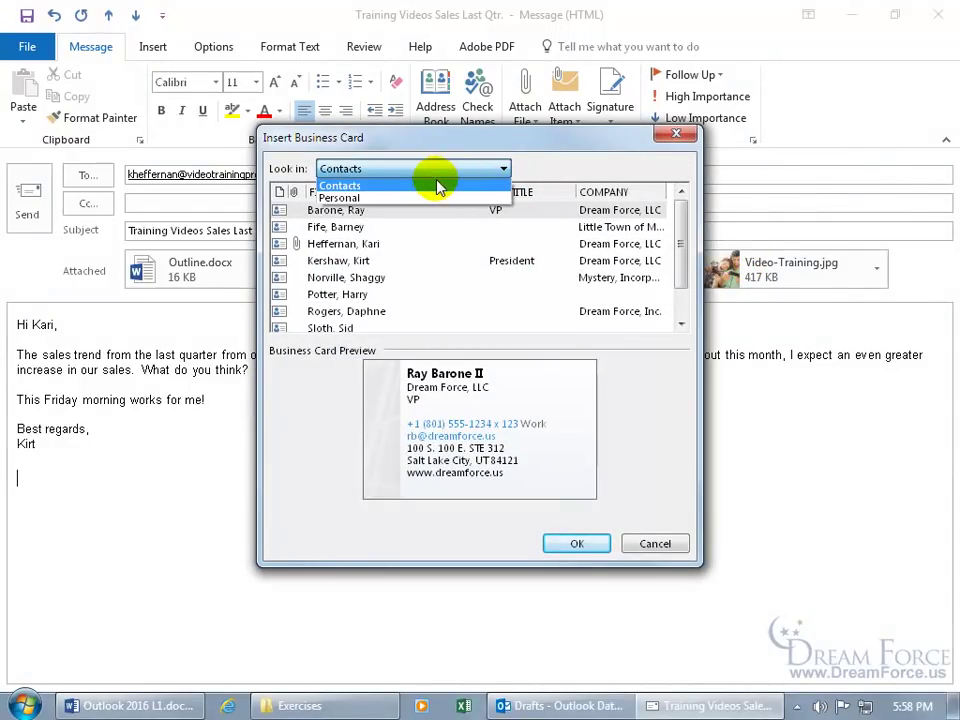
left_click(374, 199)
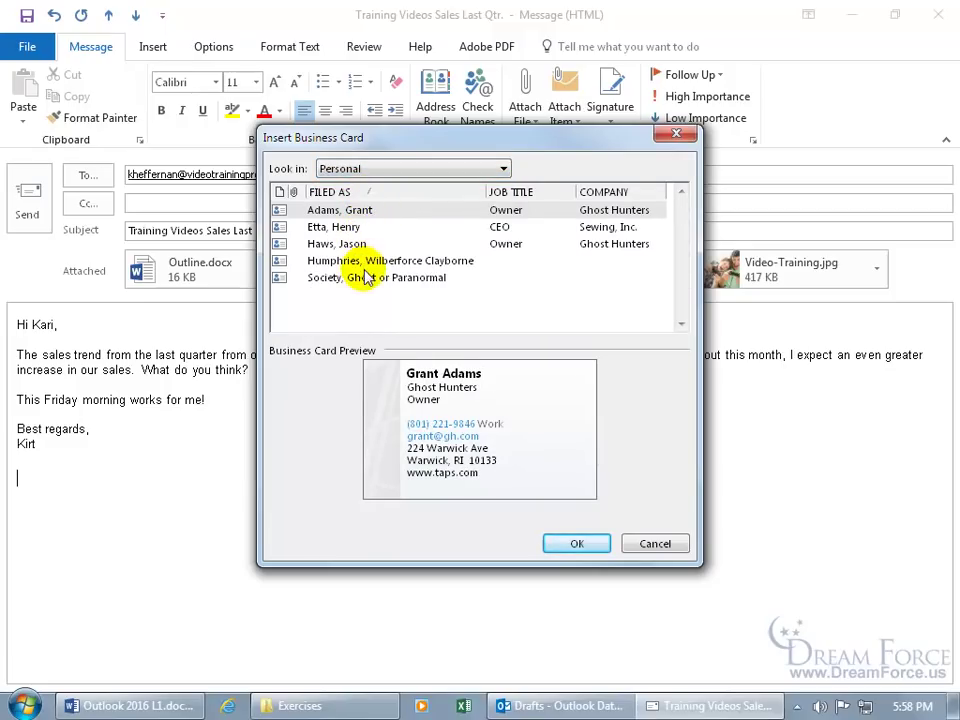
left_click(489, 168)
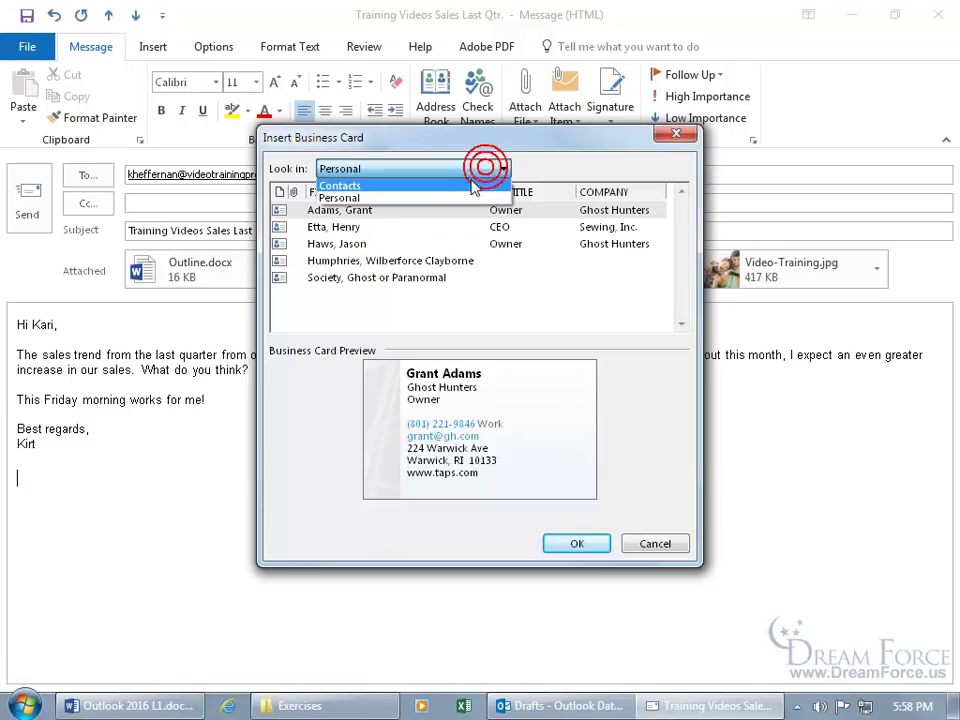
left_click(471, 186)
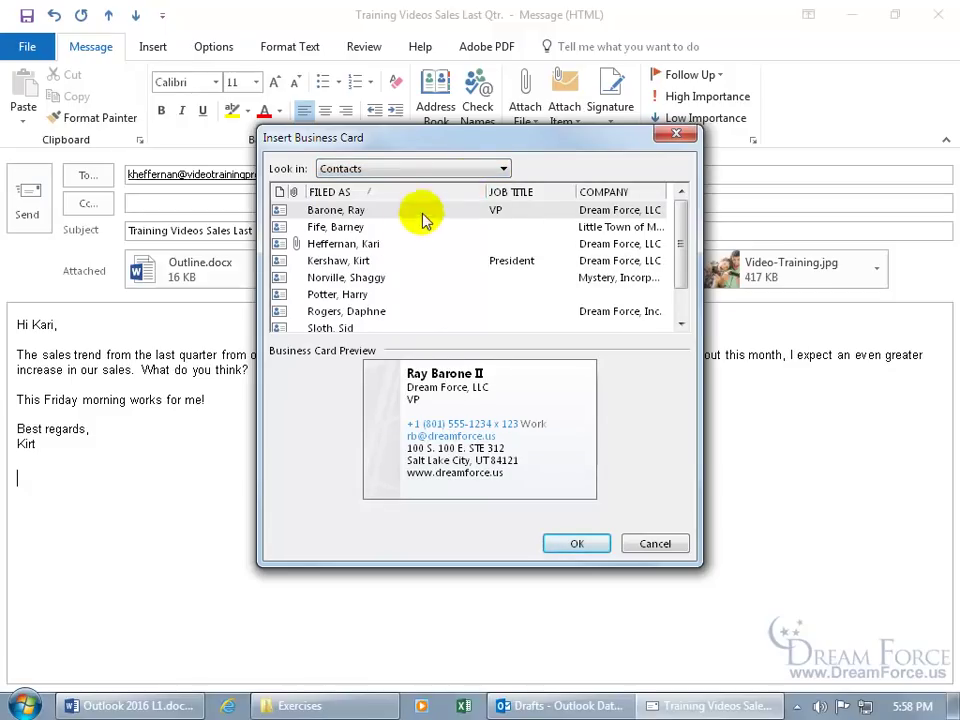
Select only the Little Town of Mayberry contact and insert its business card.
left_click(354, 228)
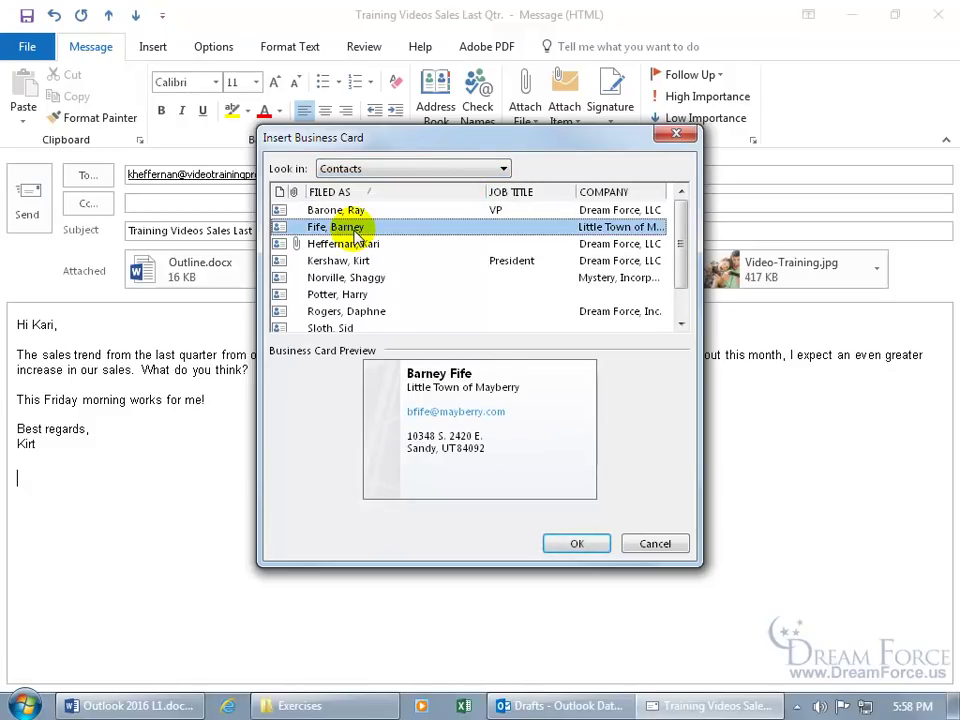
left_click(364, 277, "ctrl")
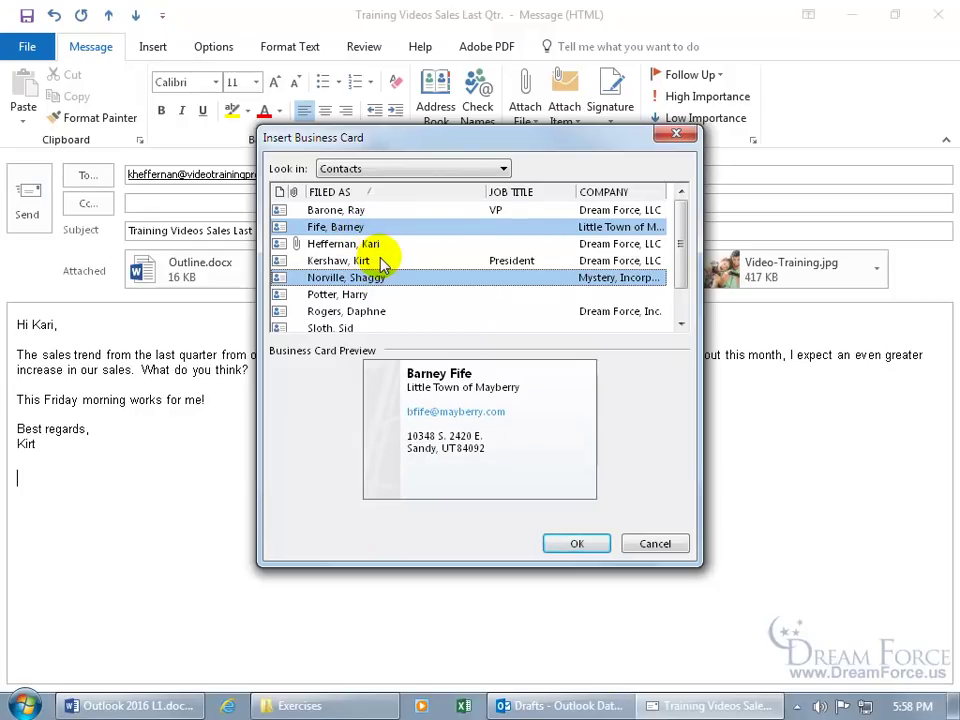
left_click(358, 222)
left_click(373, 276, "shift")
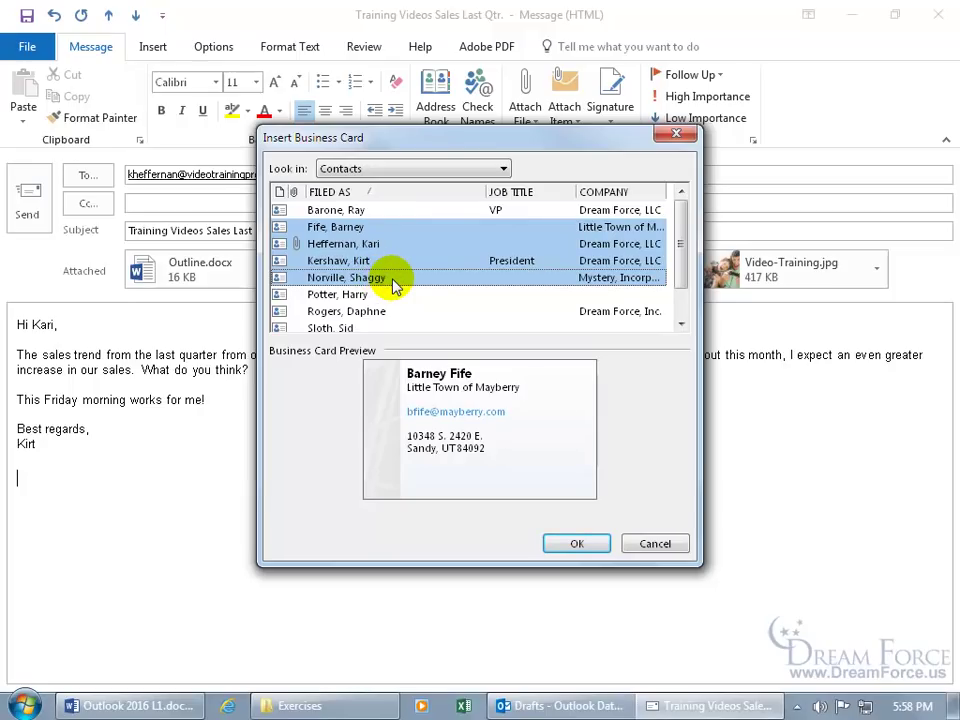
left_click(367, 226)
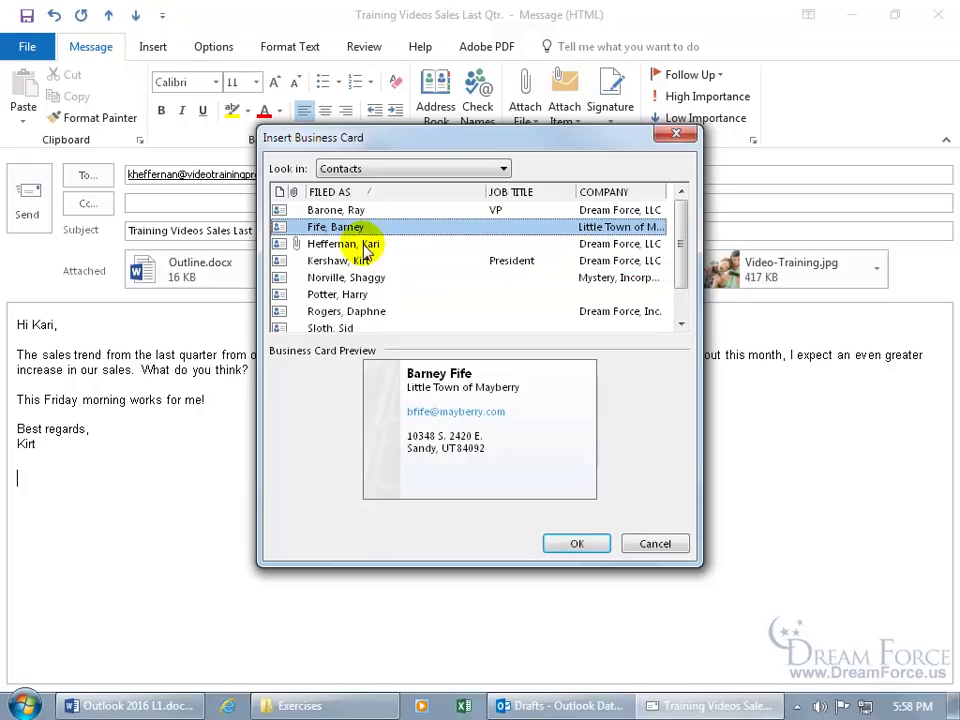
left_click(575, 544)
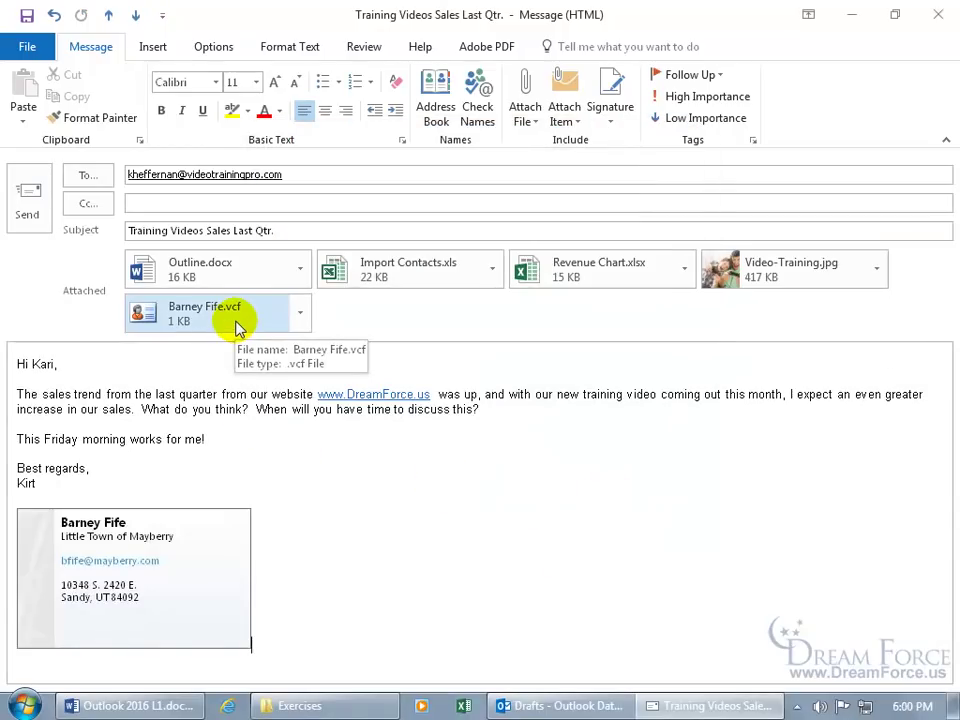
Send the finished message, then show the list of messages in Sent Items.
left_click(36, 212)
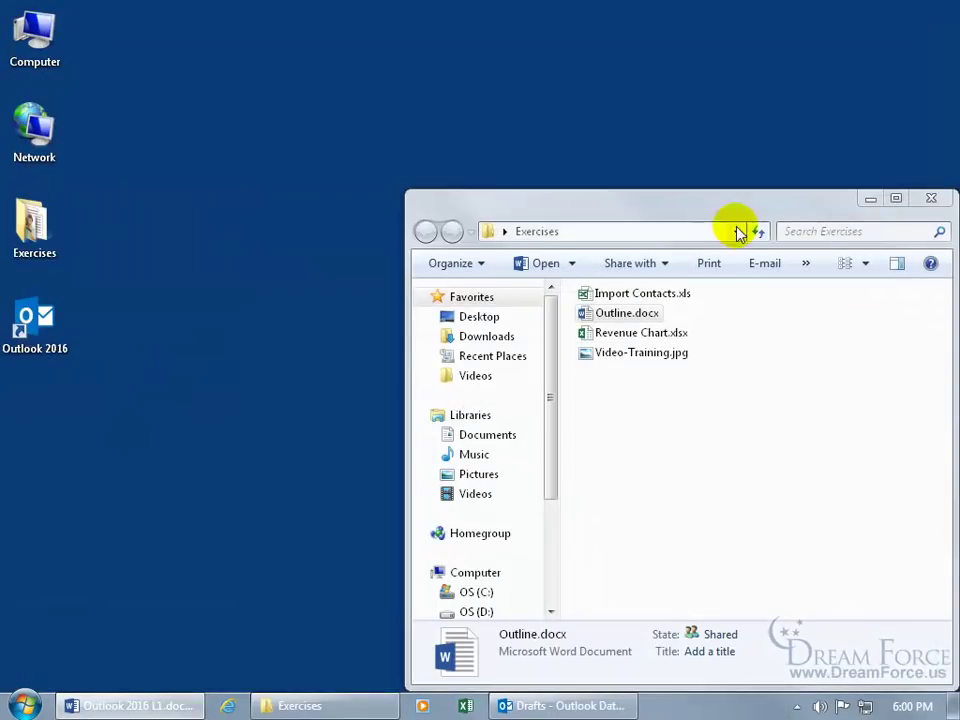
left_click(548, 706)
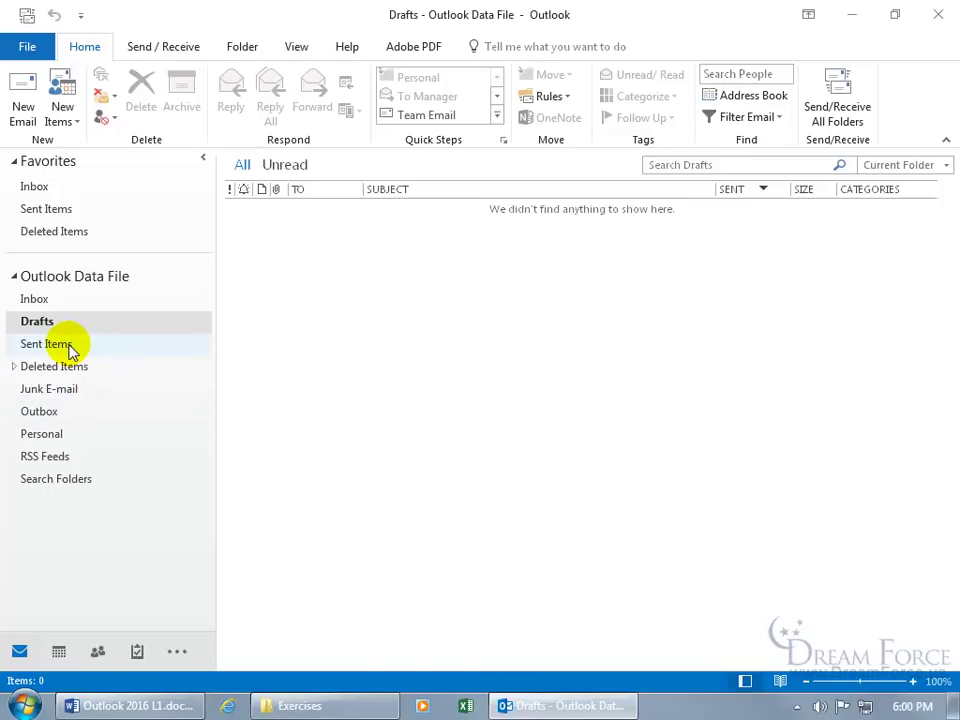
left_click(68, 346)
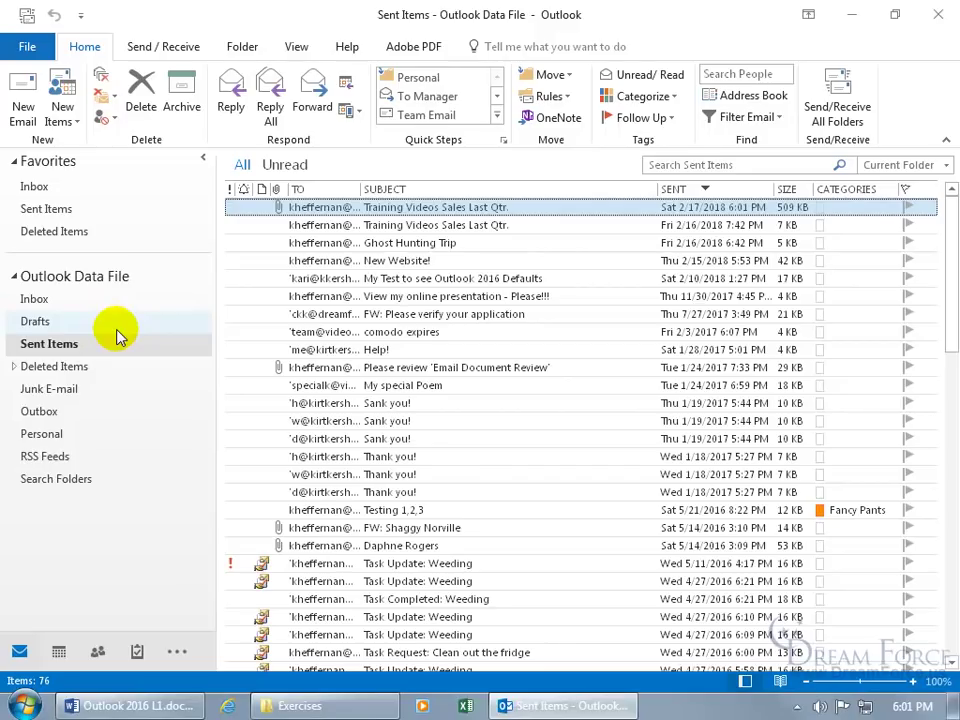
Open the sent 'Training Videos Sales Last Qtr.' message in its own window.
double_click(307, 208)
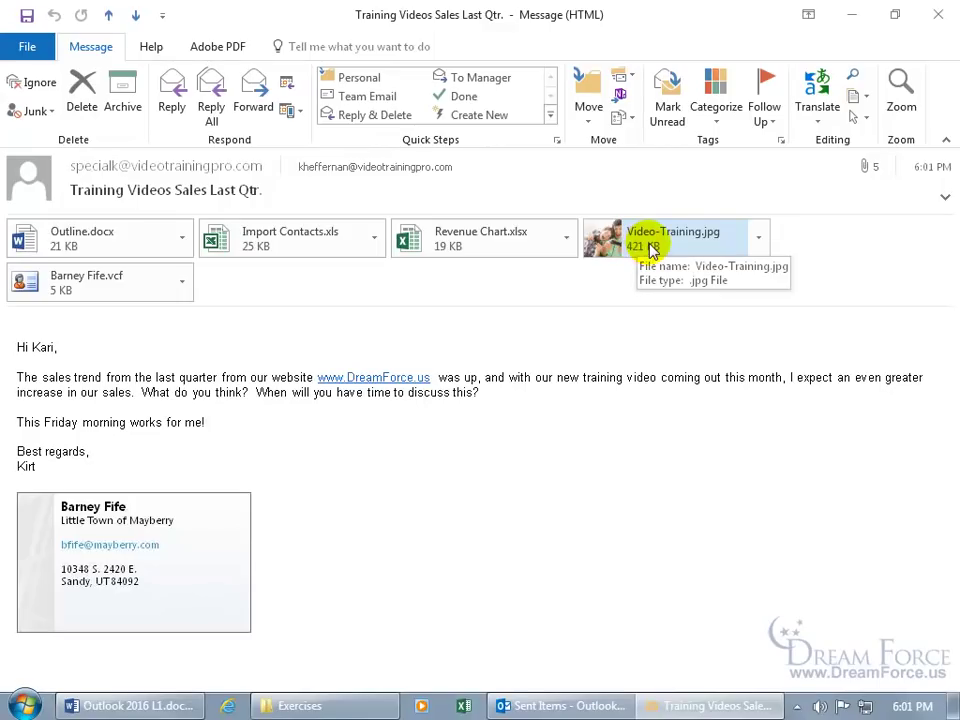
Start saving Video-Training.jpg, cancel the Save Attachment dialog, and close the message window.
right_click(655, 243)
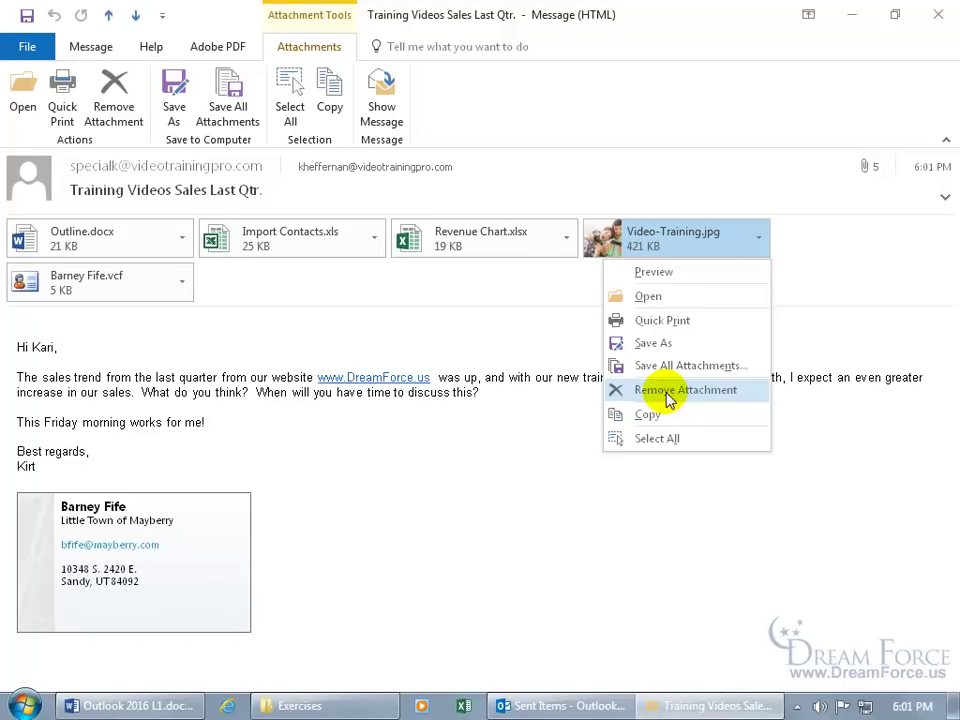
left_click(553, 298)
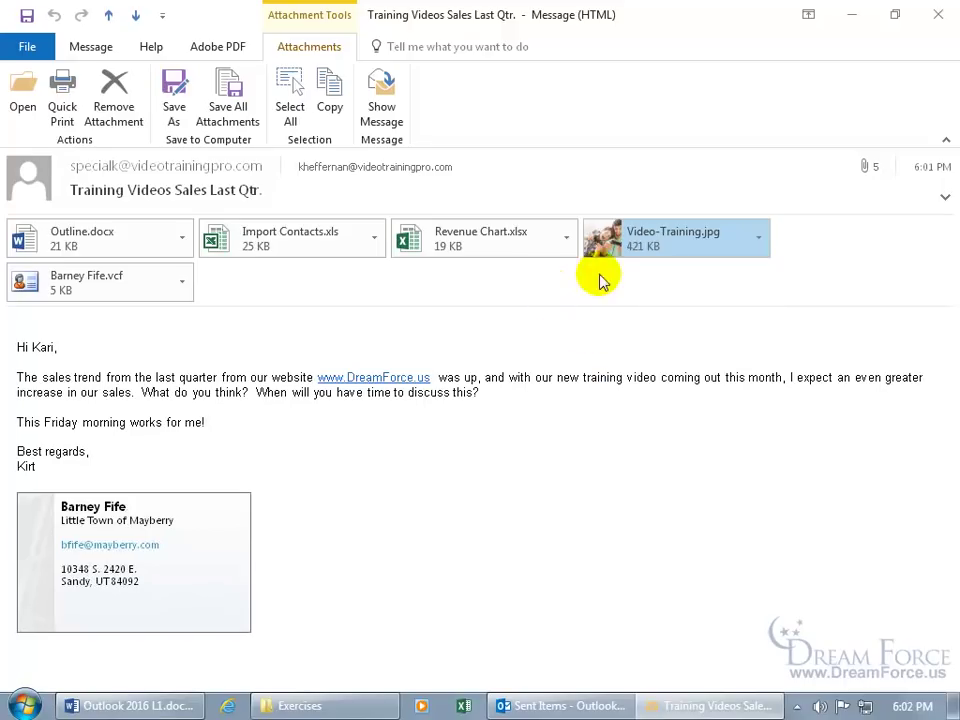
right_click(641, 245)
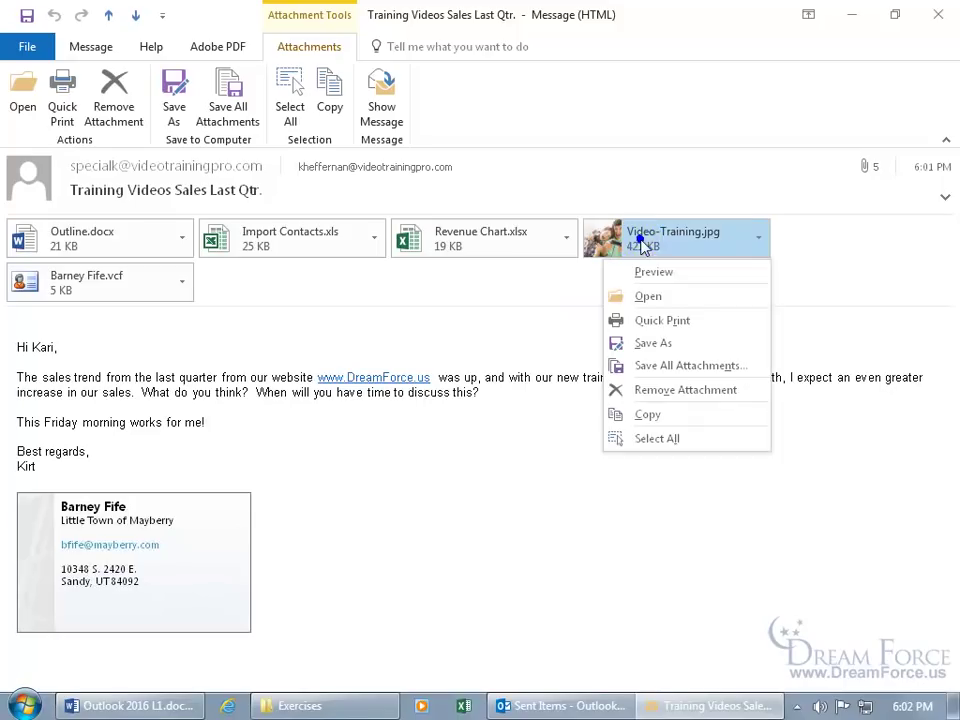
left_click(659, 345)
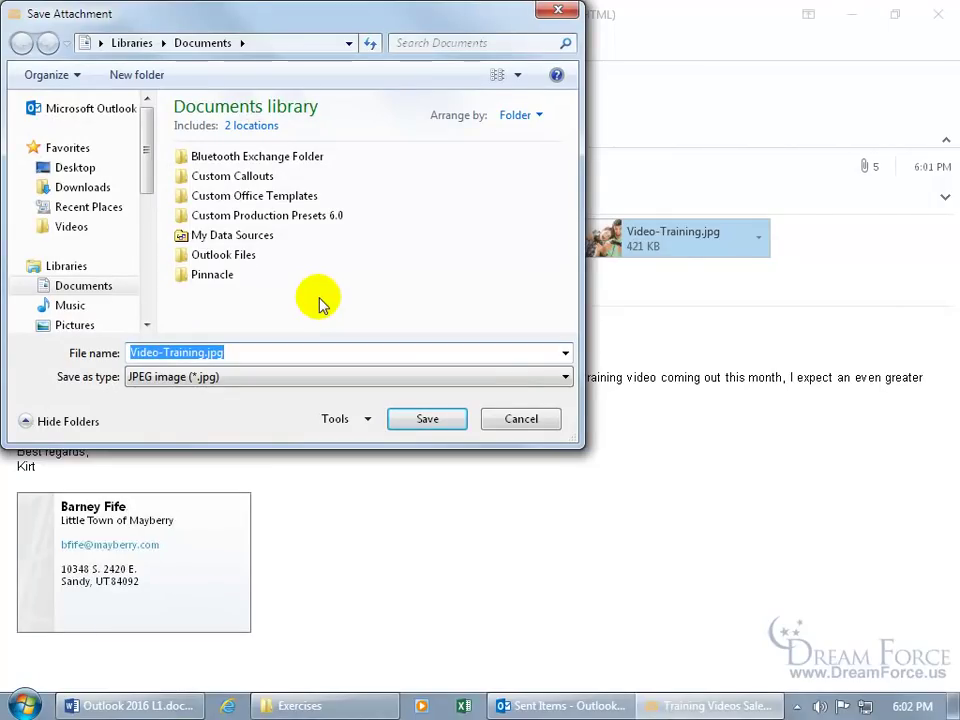
left_click(516, 421)
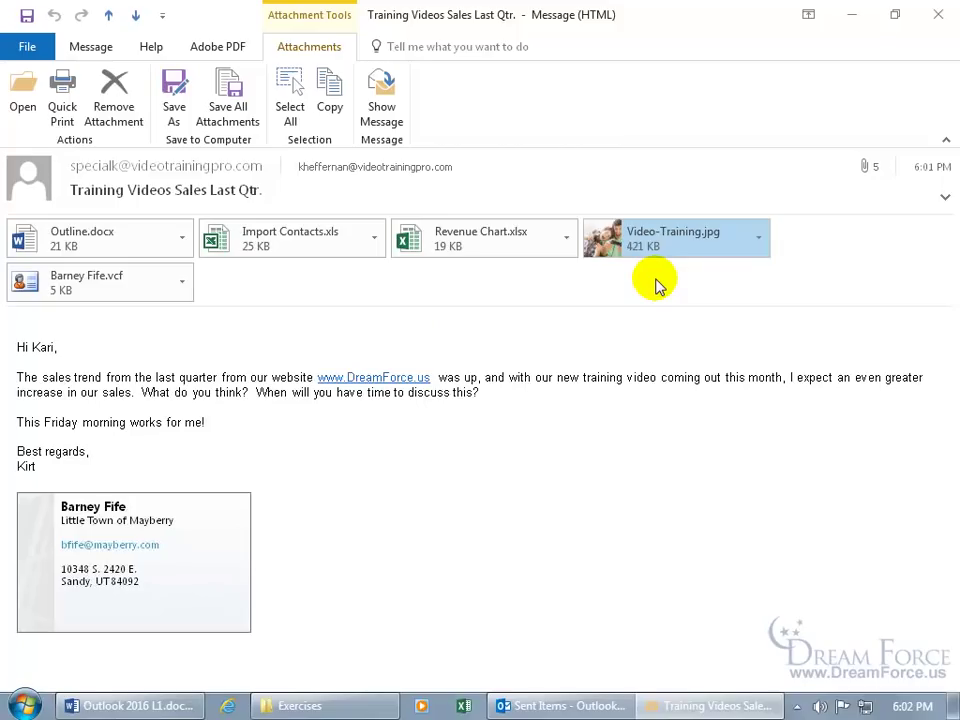
left_click(936, 16)
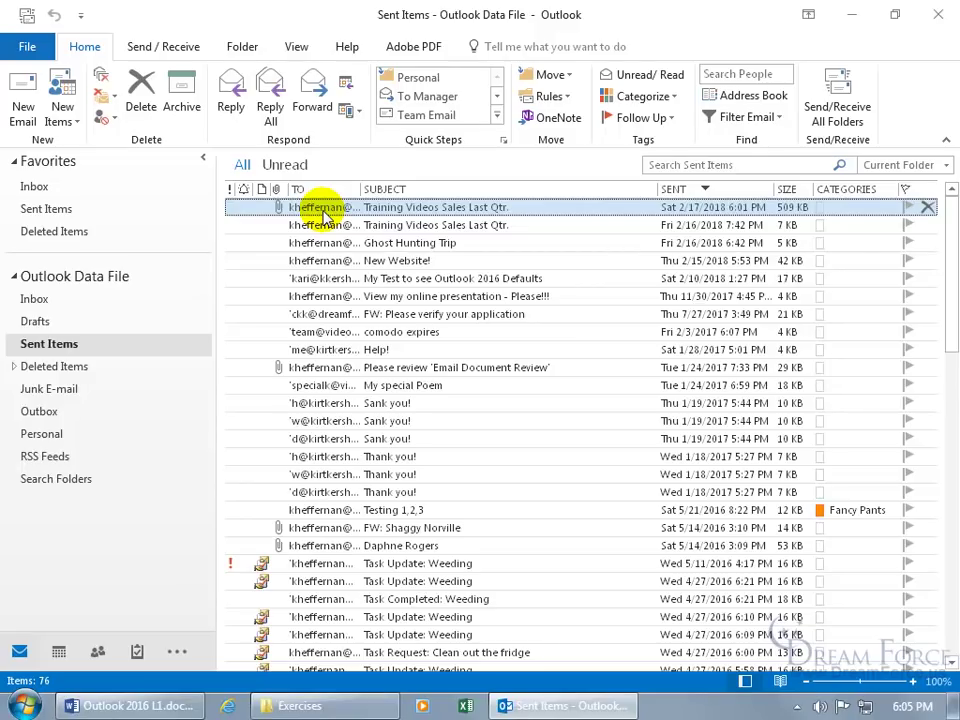
Switch to the Inbox showing the 'RE: New Website!' reply.
left_click(70, 188)
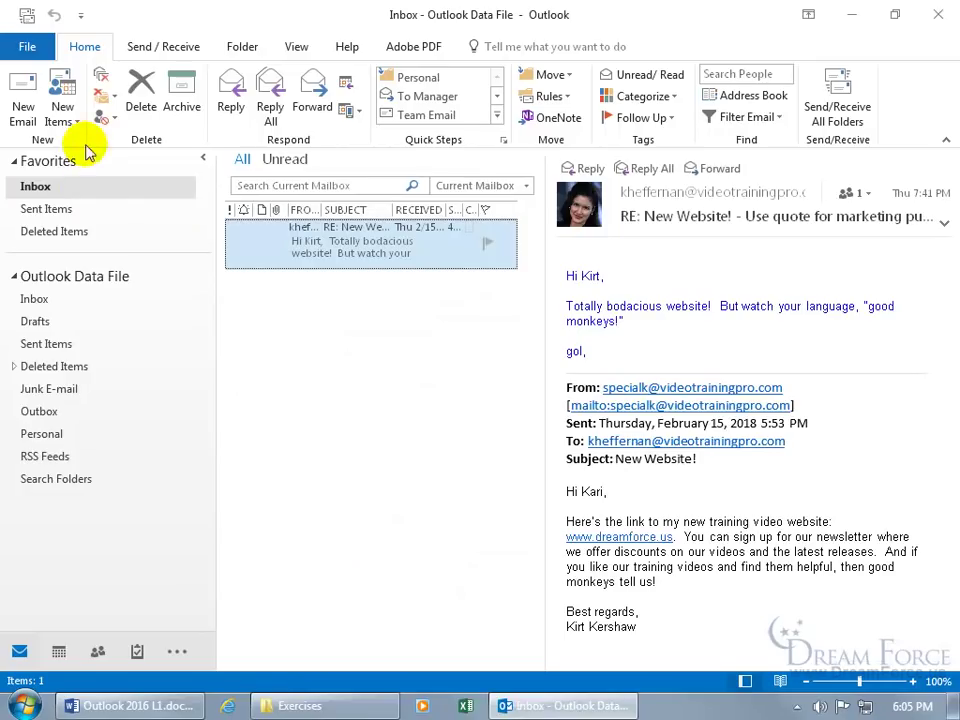
Send/receive all folders and read the new 'FW: Training Videos Sales Last Qtr.' message.
left_click(27, 17)
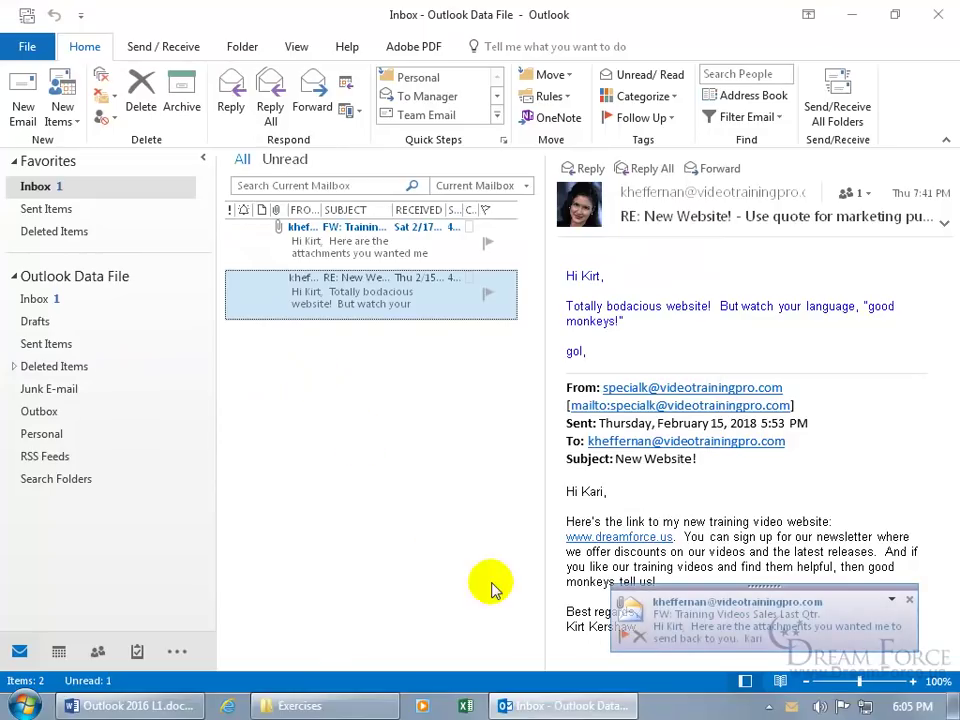
left_click(338, 249)
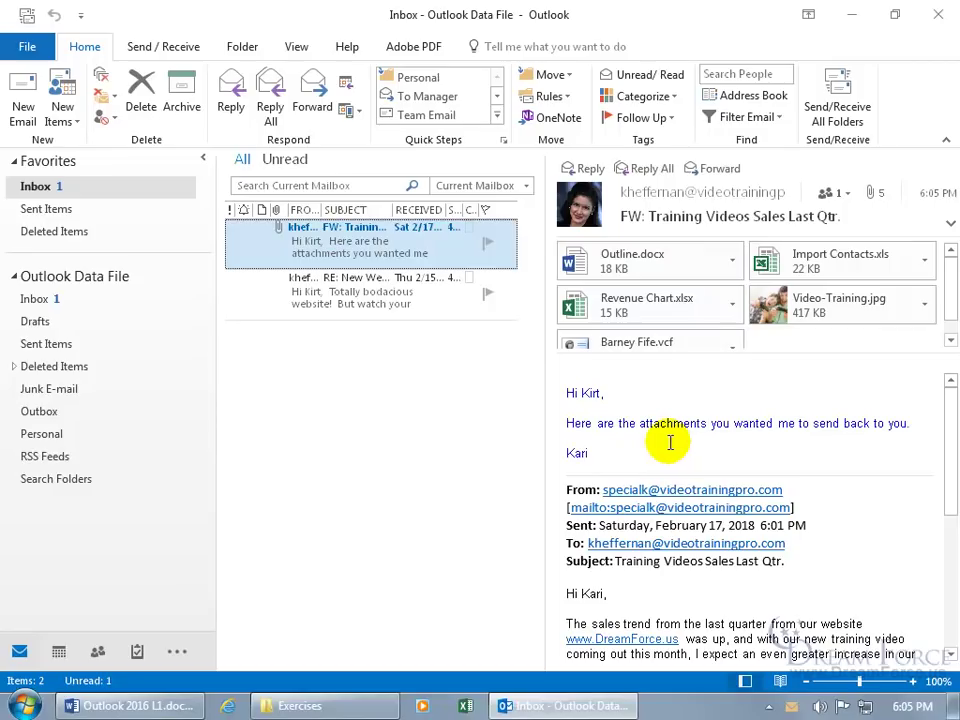
left_click(731, 308)
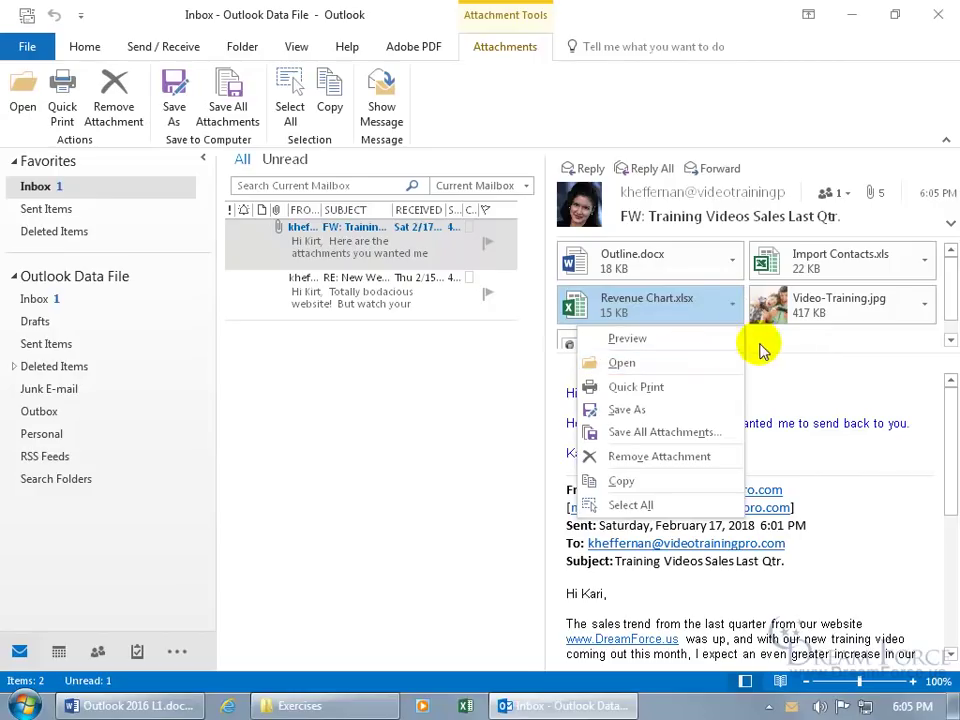
left_click(365, 243)
Preview Outline.docx, Import Contacts.xls, the contact card and Video-Training.jpg, then return to the message.
double_click(365, 243)
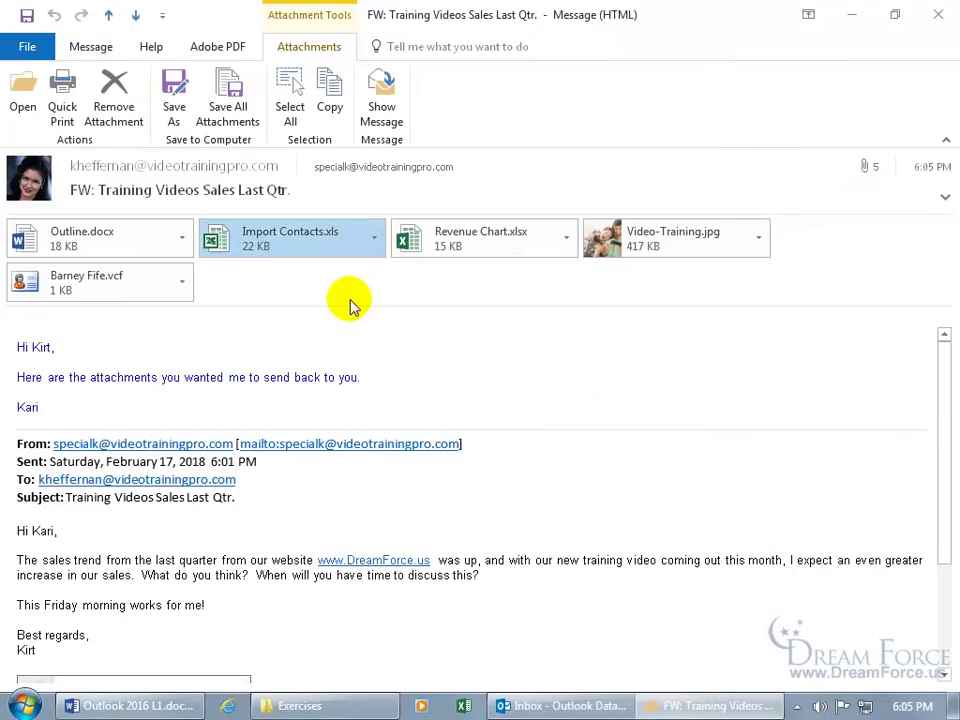
left_click(111, 243)
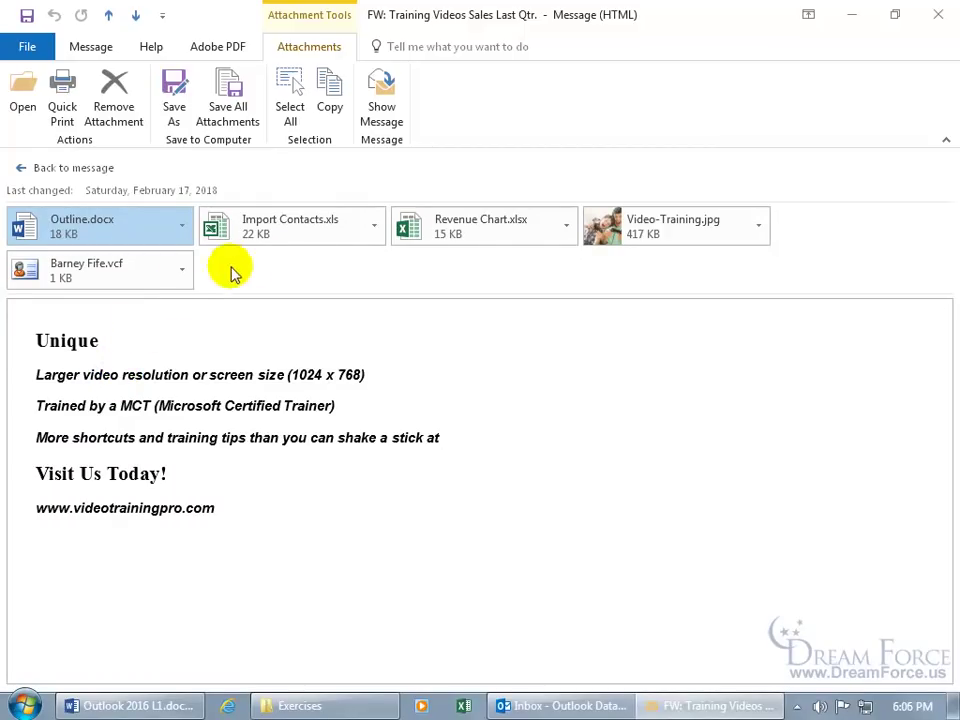
left_click(282, 232)
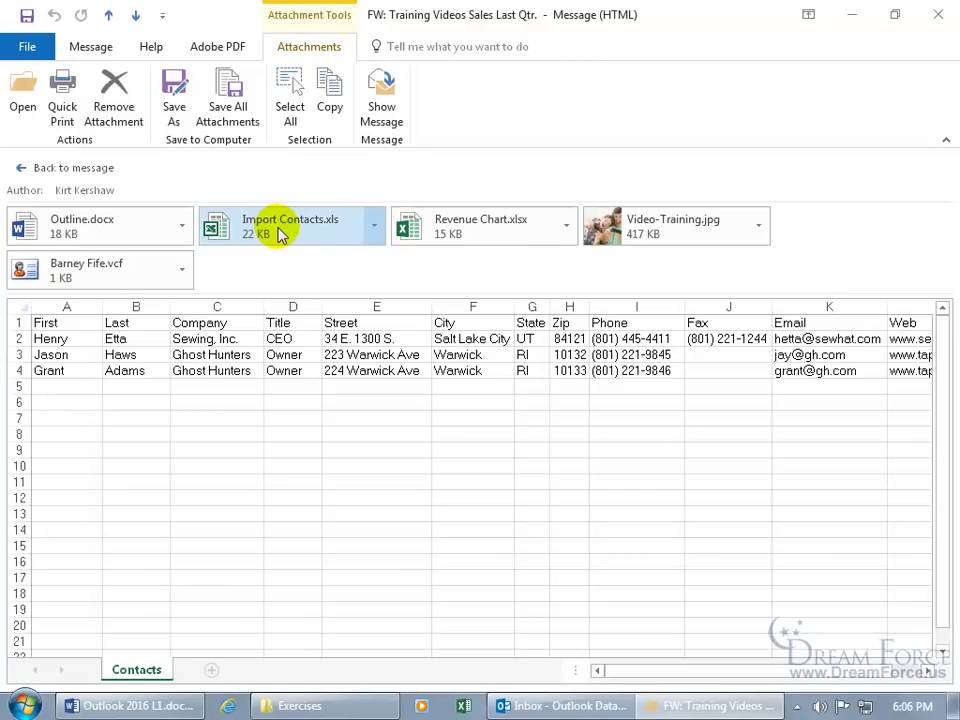
left_click(91, 272)
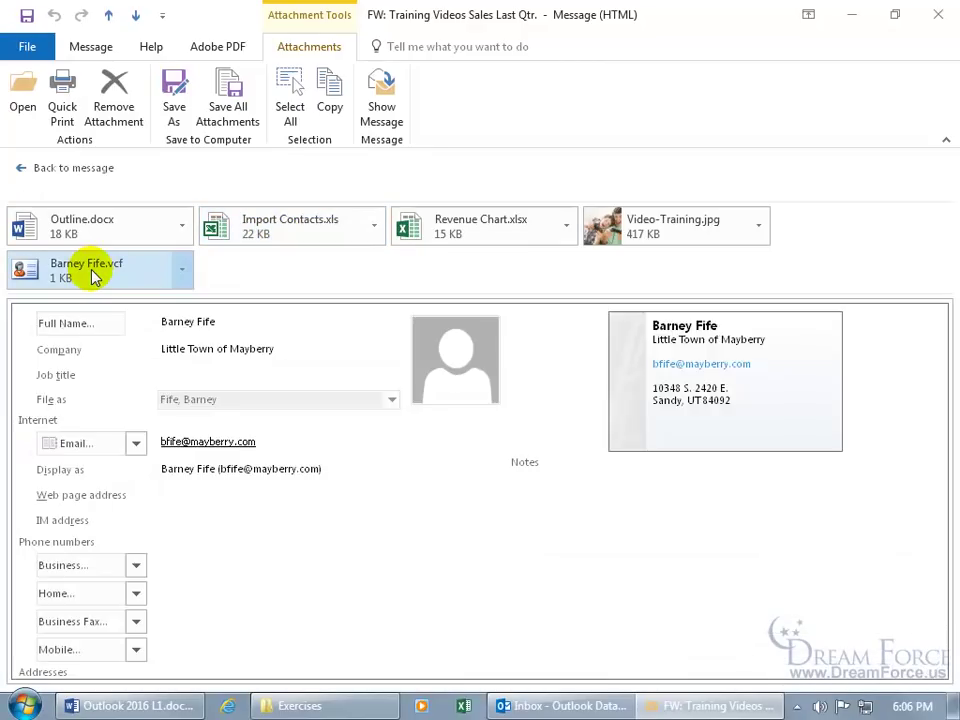
left_click(655, 222)
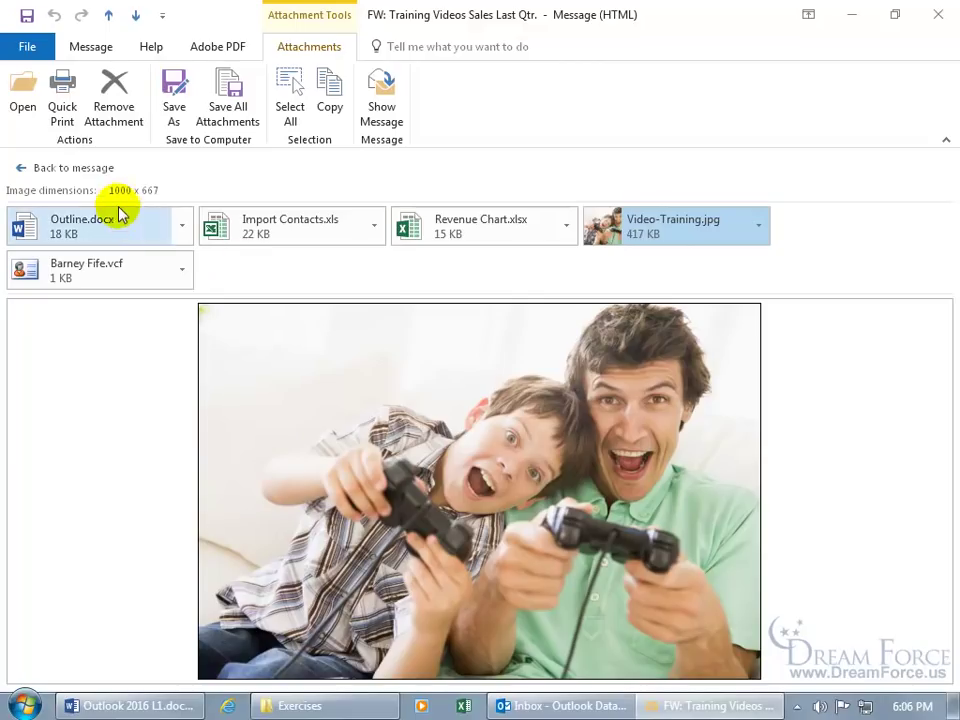
left_click(44, 170)
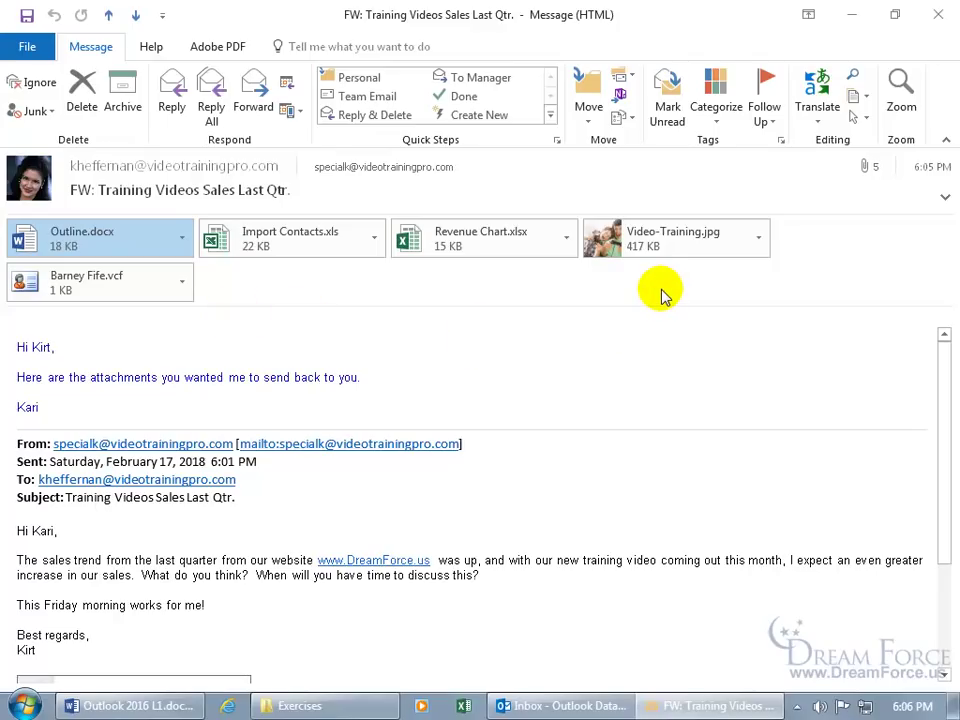
Save Video-Training.jpg to the Desktop as 'Two dudes having fun'.
right_click(686, 242)
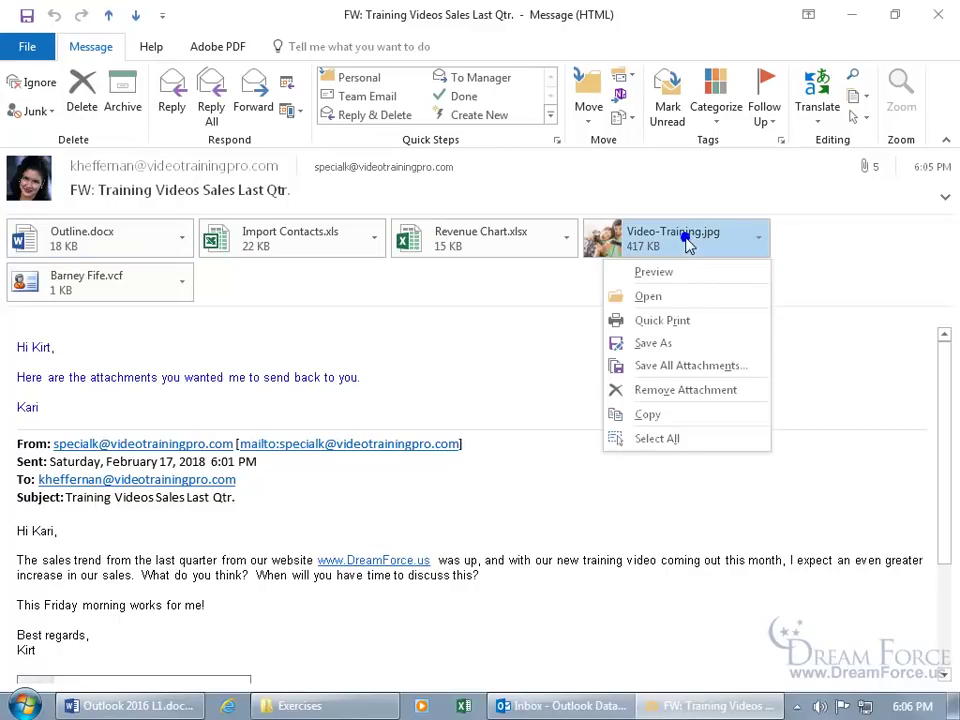
left_click(662, 343)
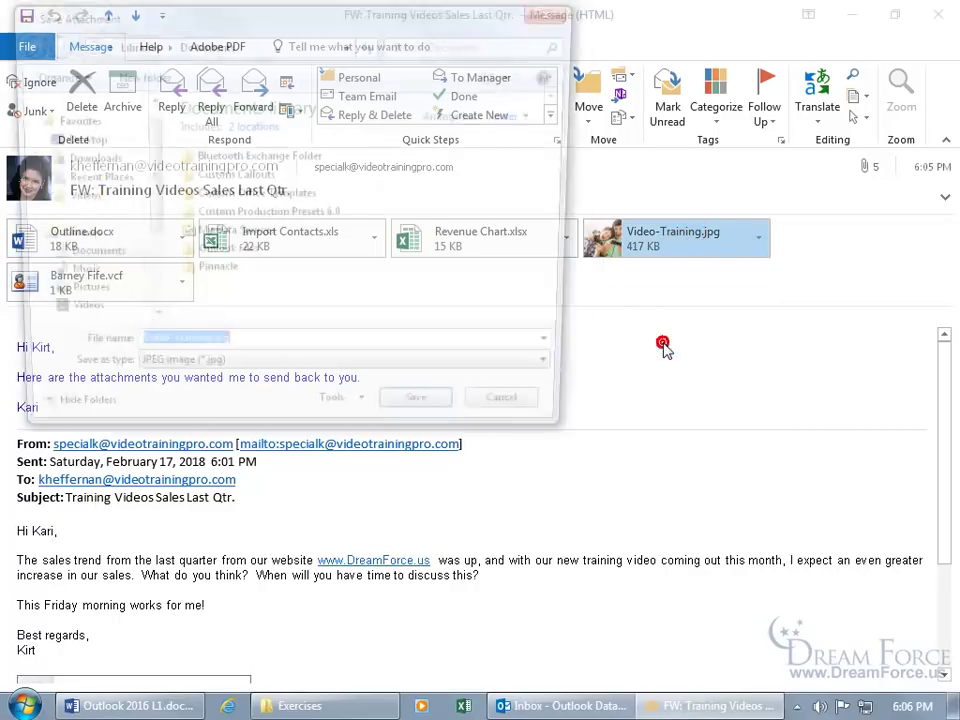
left_click(77, 167)
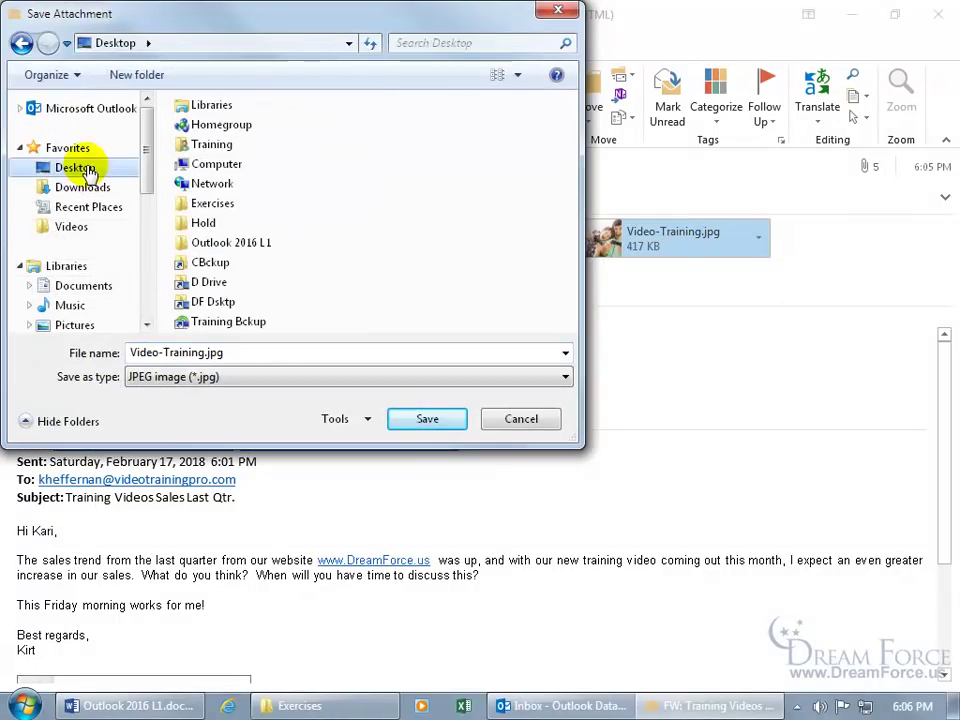
left_click(238, 351)
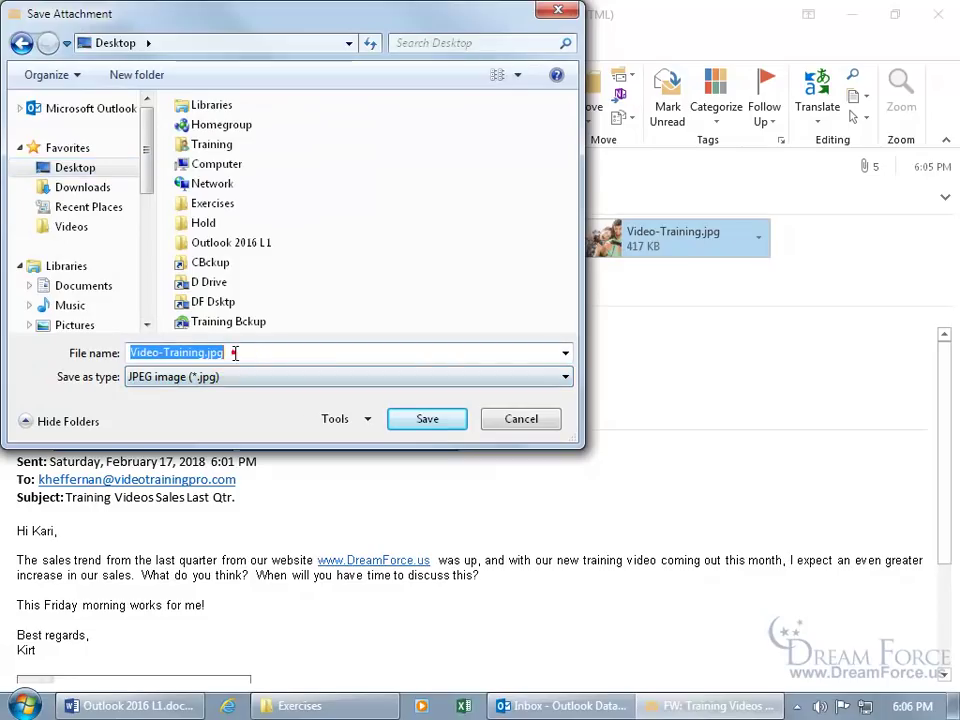
type("Two dudes having fun")
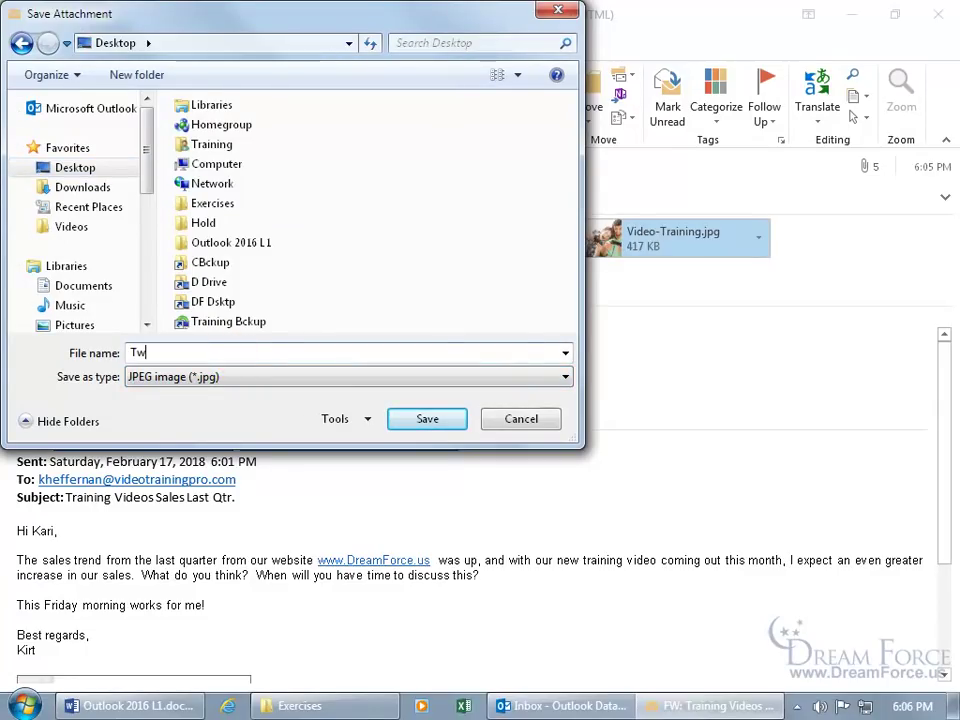
left_click(422, 418)
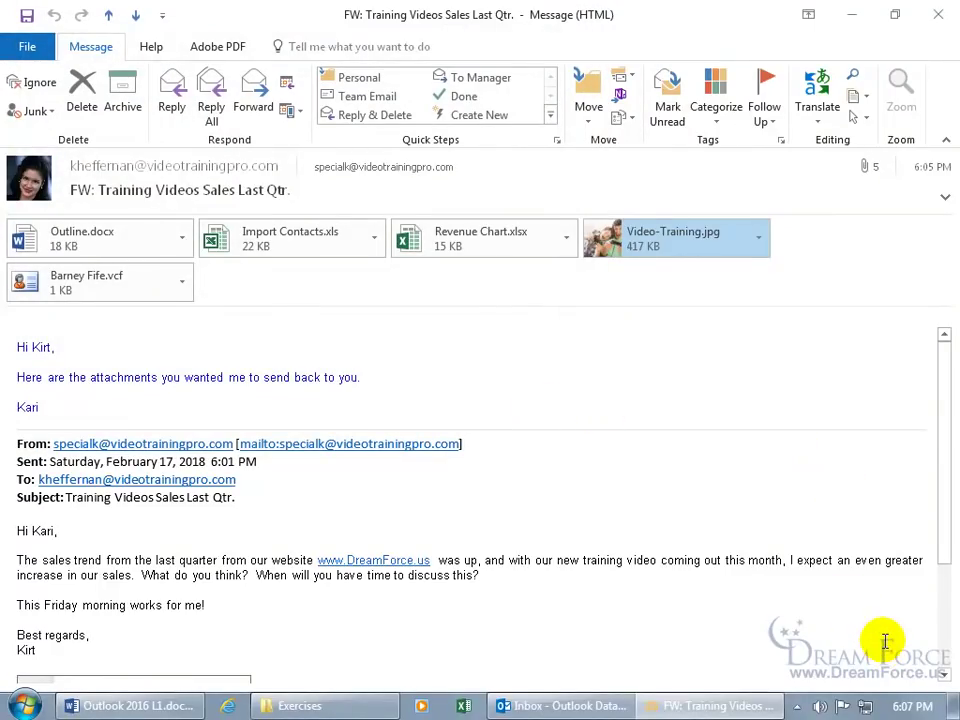
mouse_move(955, 708)
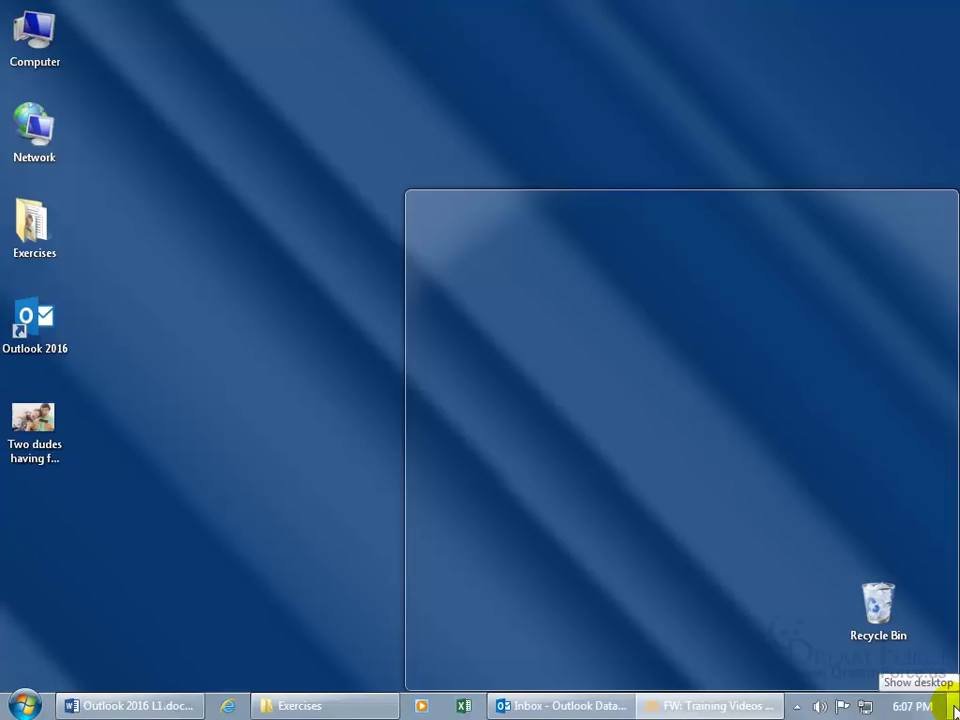
left_click(955, 708)
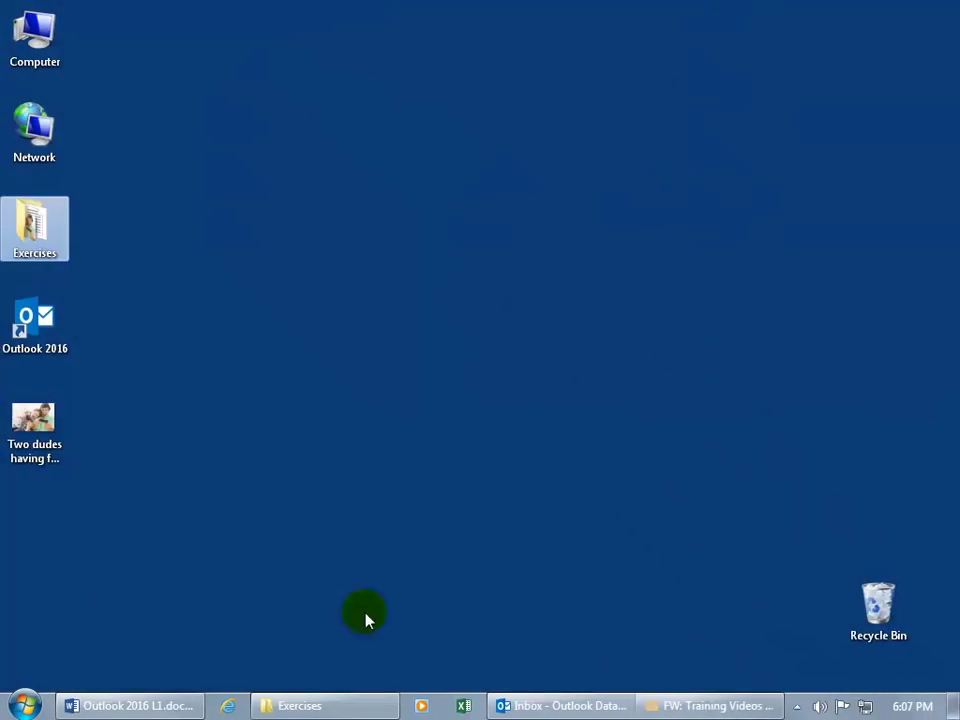
left_click(38, 418)
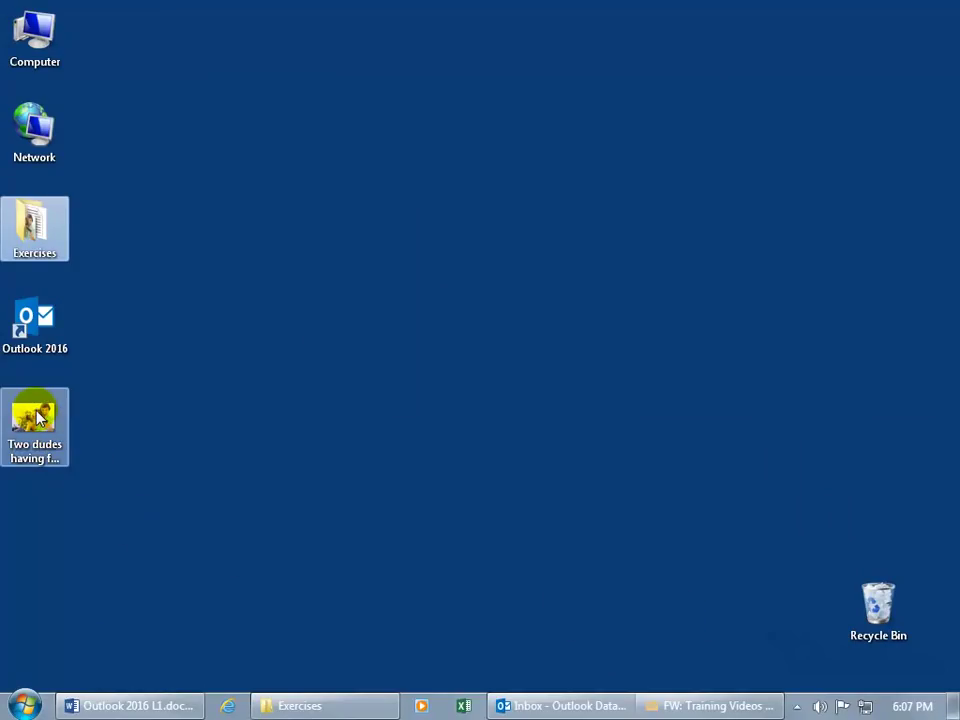
double_click(38, 425)
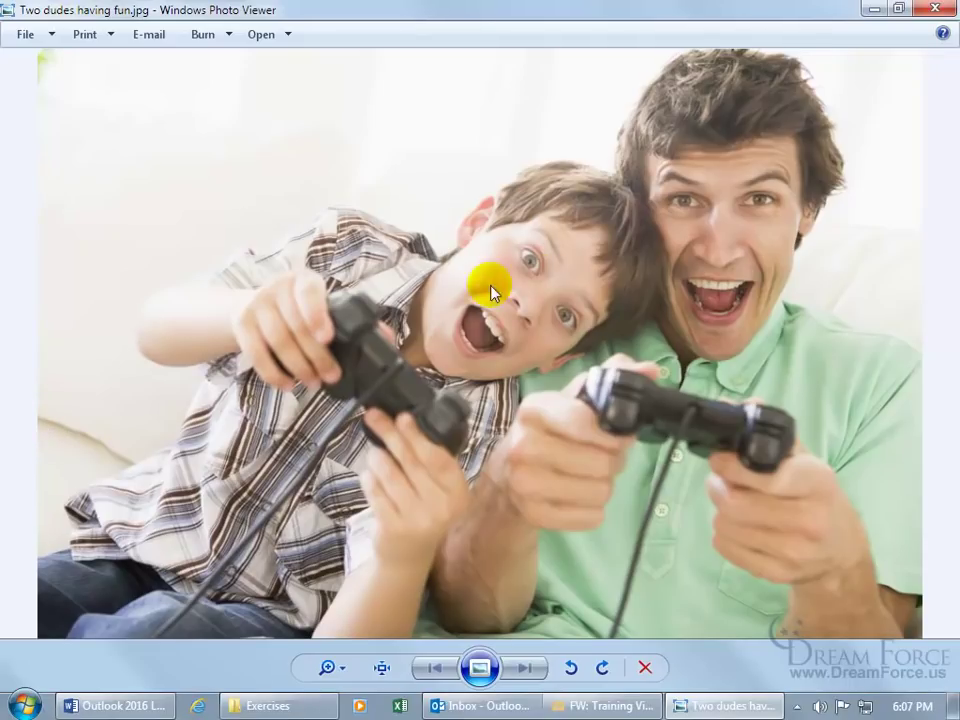
left_click(937, 9)
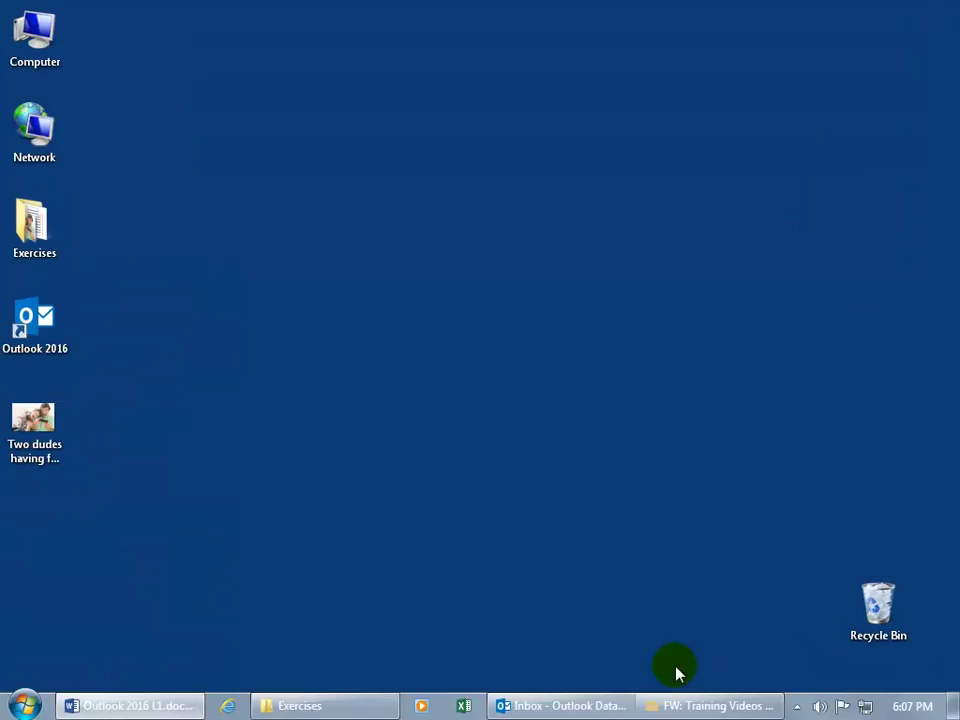
left_click(657, 706)
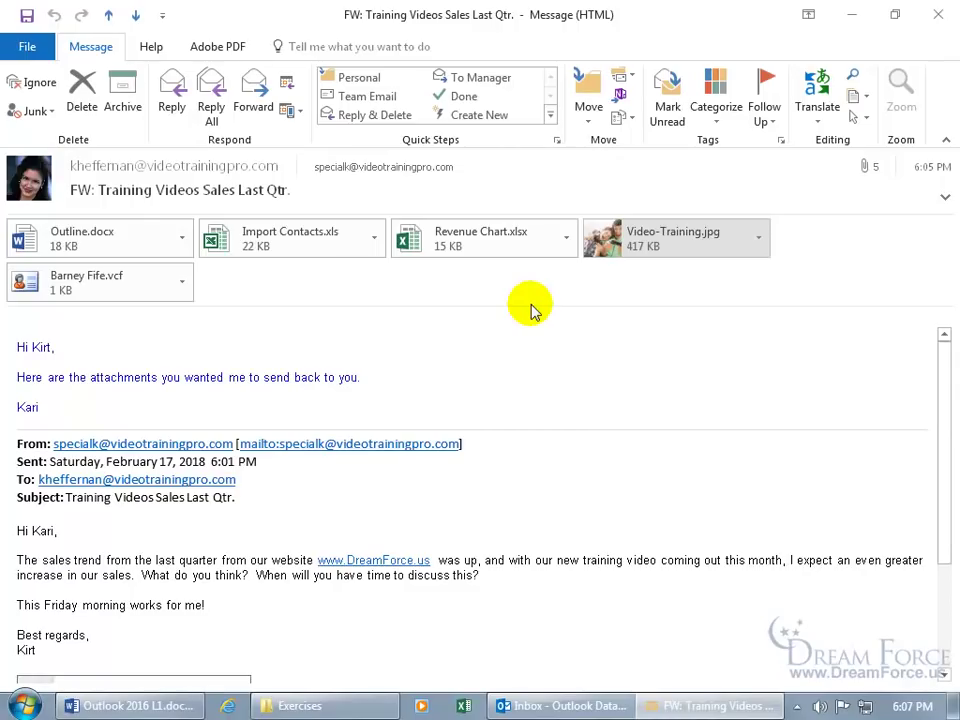
Close the 'FW: Training Videos Sales Last Qtr.' message window.
key("alt+Tab")
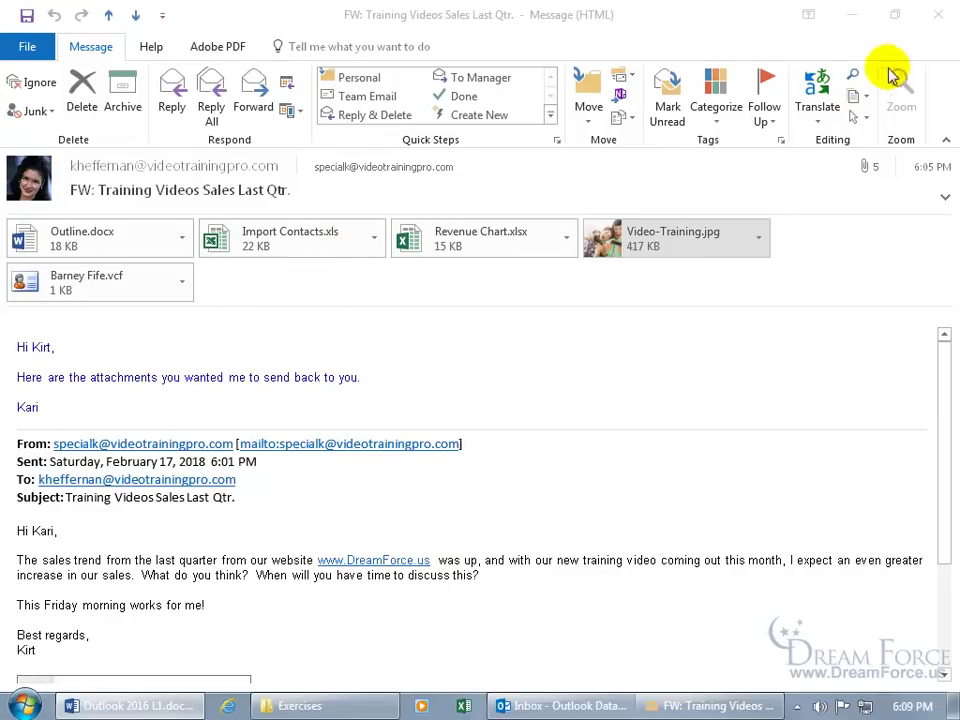
left_click(936, 14)
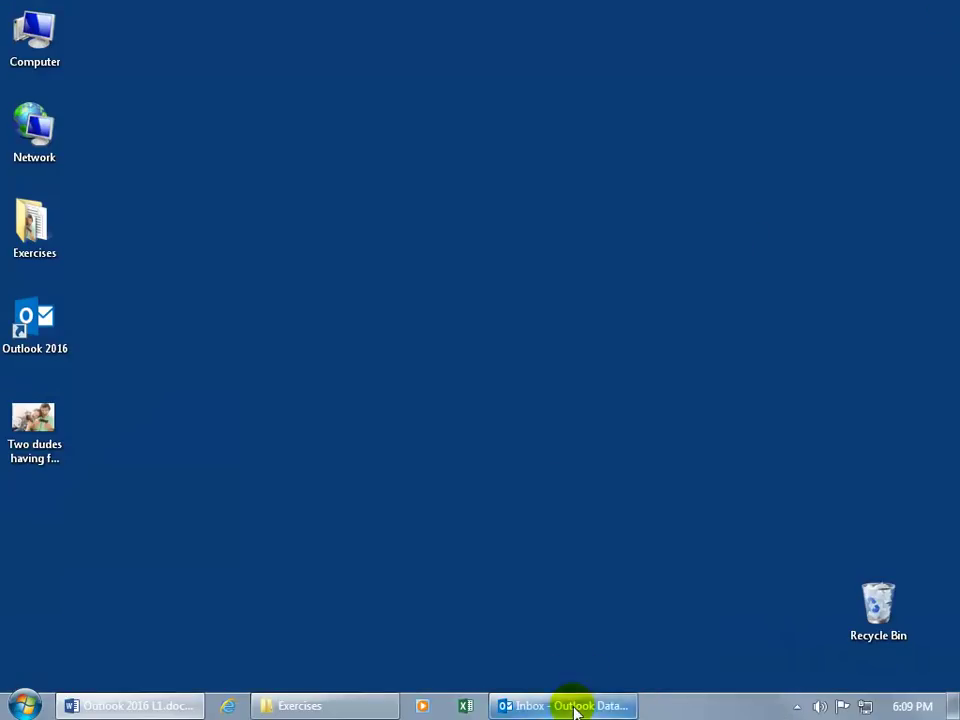
Return to the Outlook Inbox and reopen the 'FW: Training Videos Sales Last Qtr.' message.
left_click(574, 706)
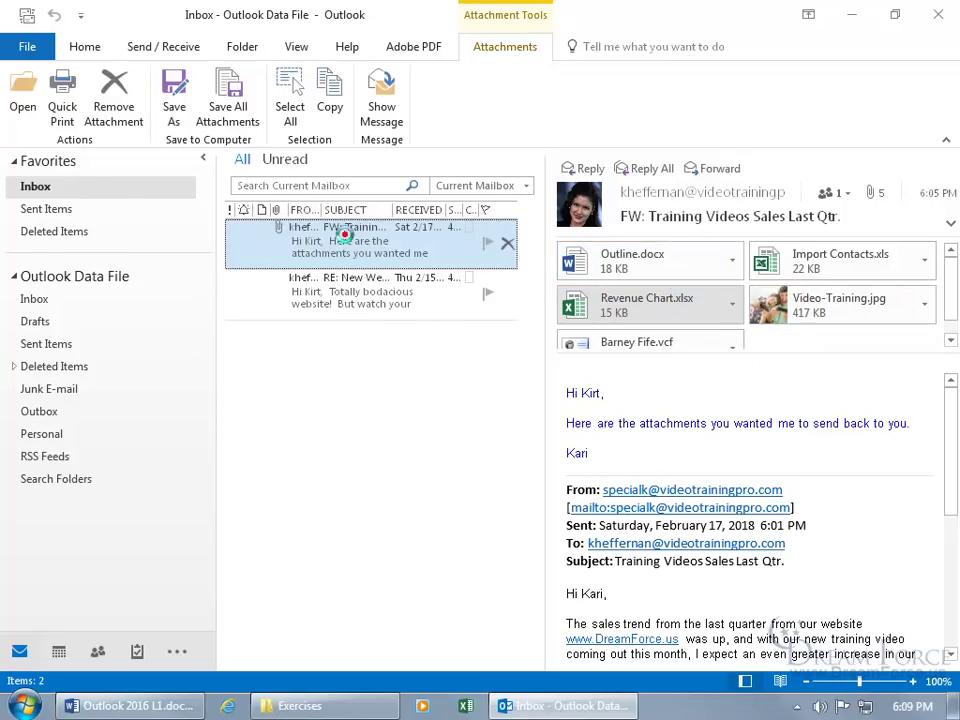
double_click(340, 242)
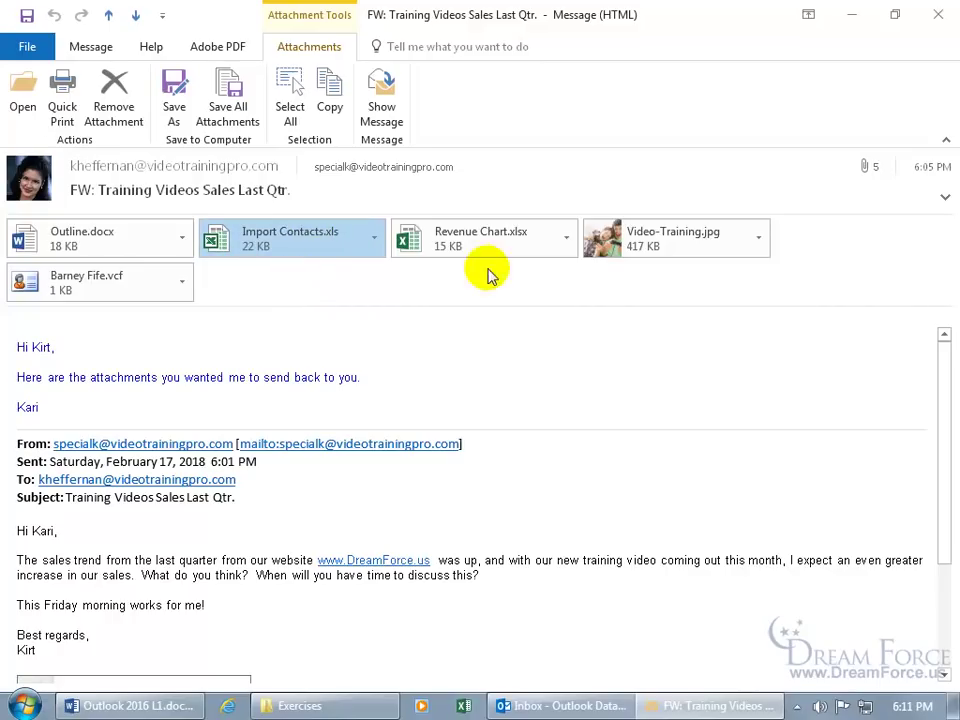
Close the forwarded message window to view it in the Inbox reading pane.
left_click(938, 14)
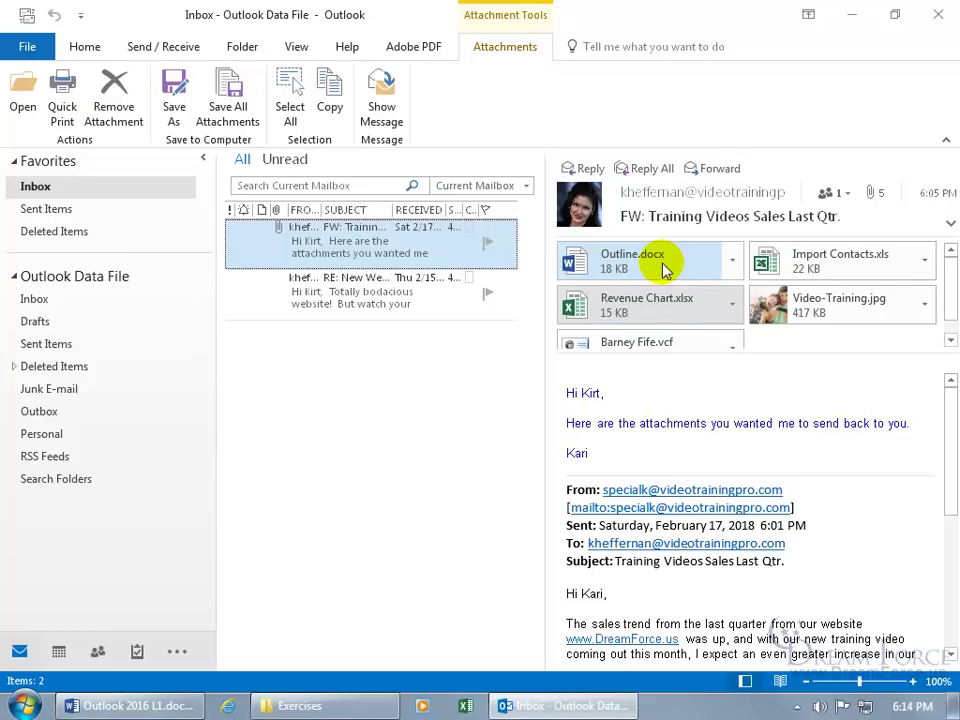
Restore down Outlook, open the Training Videos message in its own smaller window, and move it left.
left_click(895, 18)
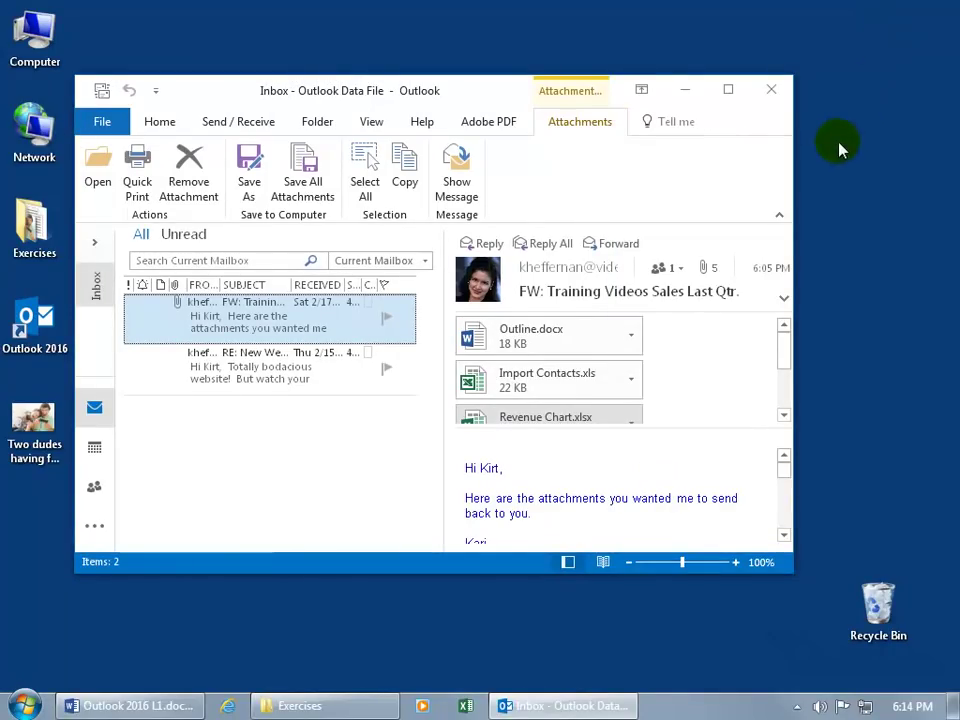
mouse_move(787, 343)
left_mouse_down()
mouse_move(785, 400)
mouse_move(786, 356)
left_mouse_up()
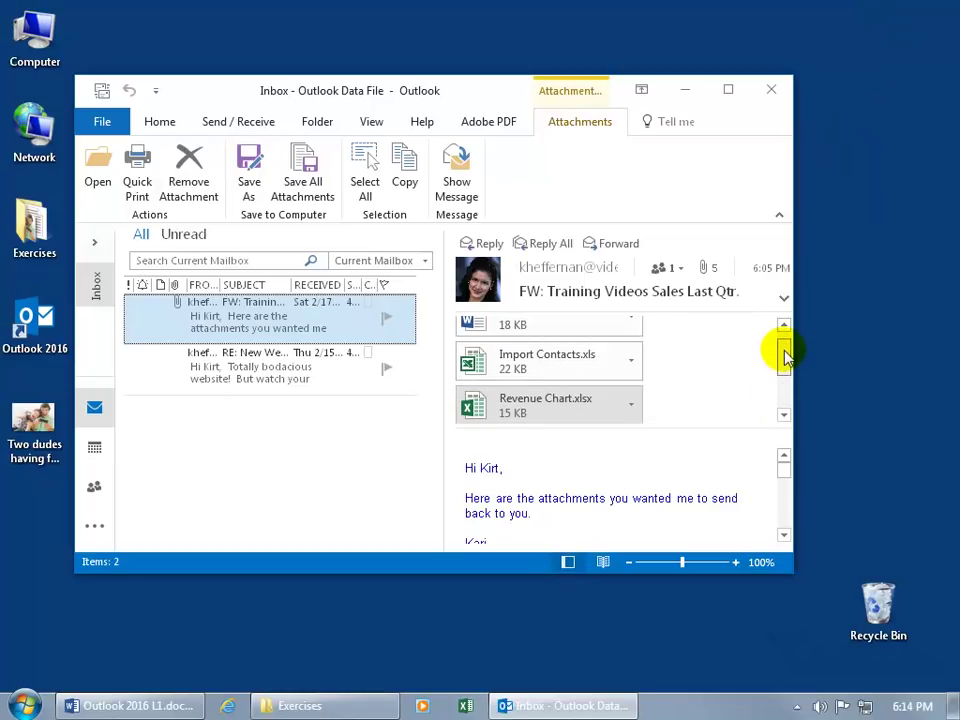
double_click(296, 335)
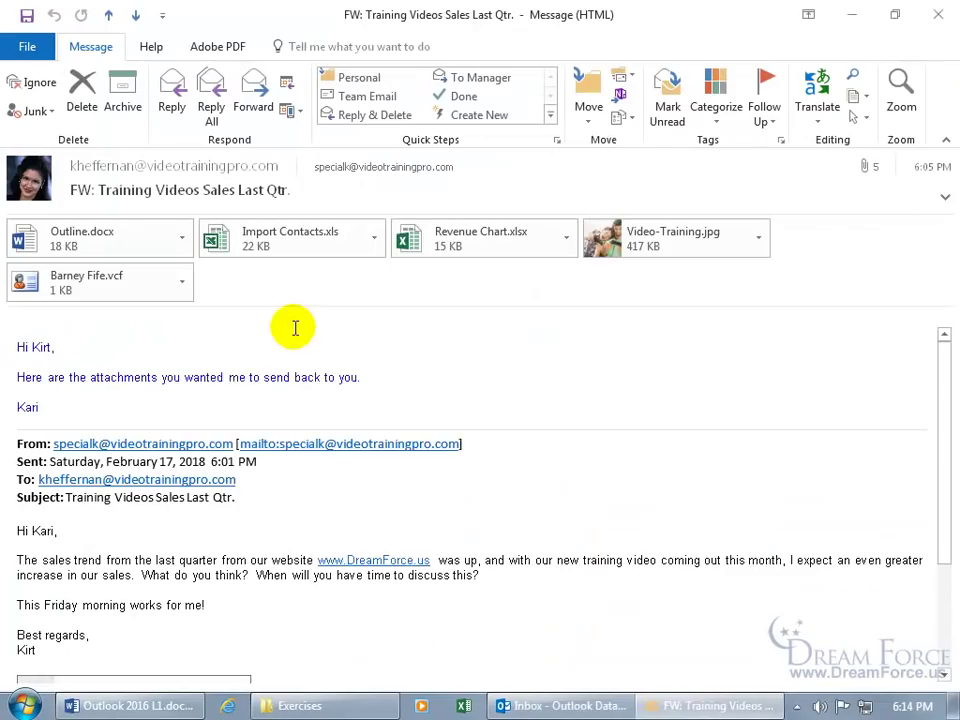
left_click(898, 18)
left_click_drag(690, 36, 537, 52)
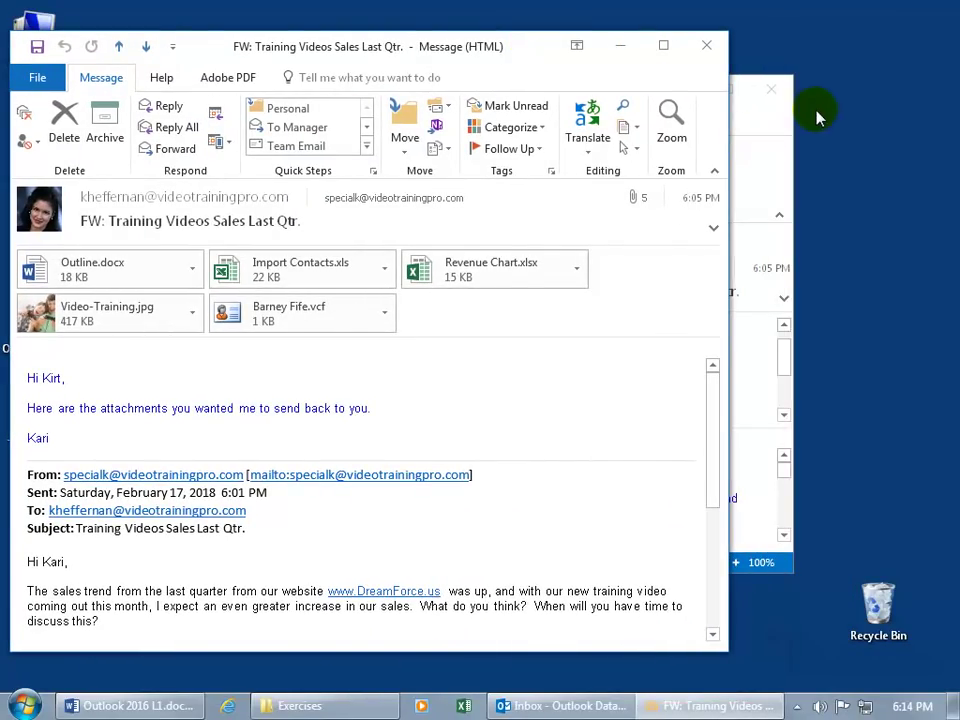
Create a new desktop folder, keeping the default name 'New folder'.
right_click(825, 190)
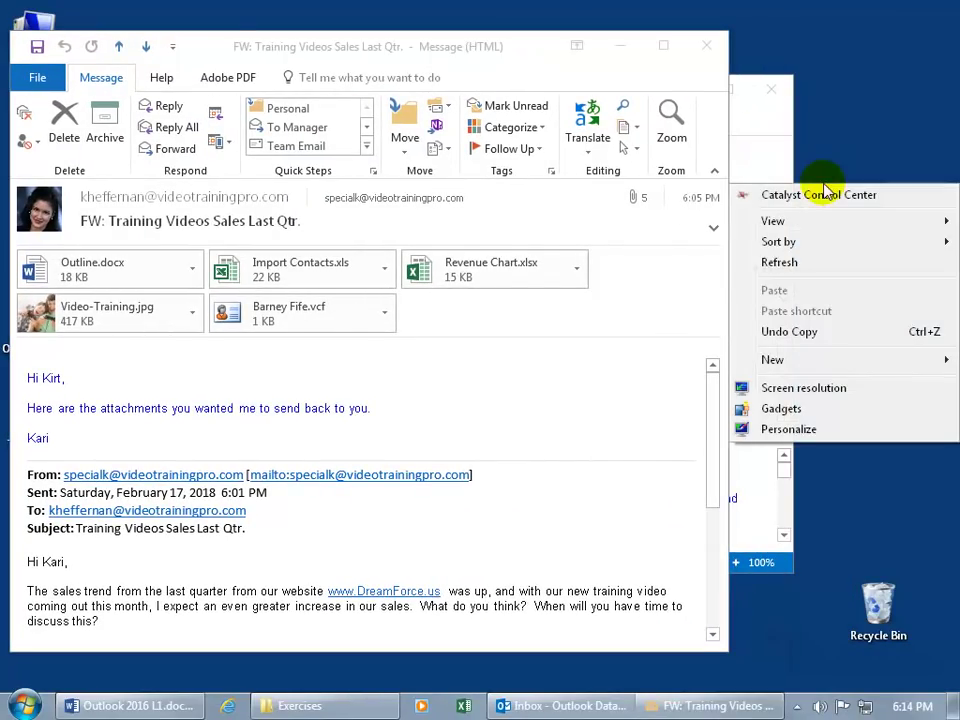
mouse_move(821, 365)
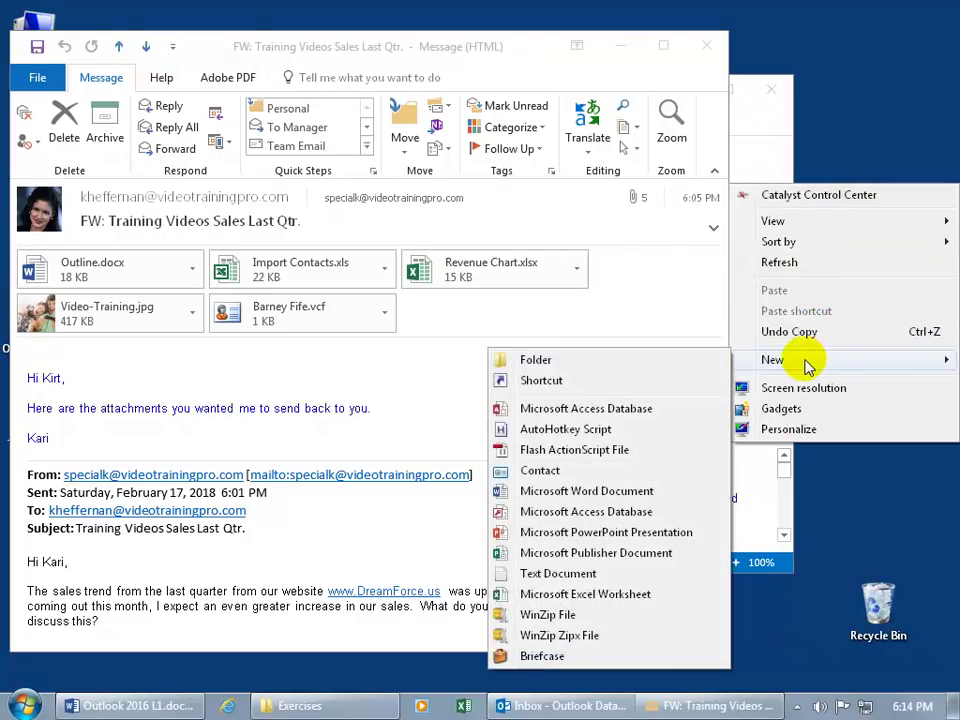
left_click(645, 362)
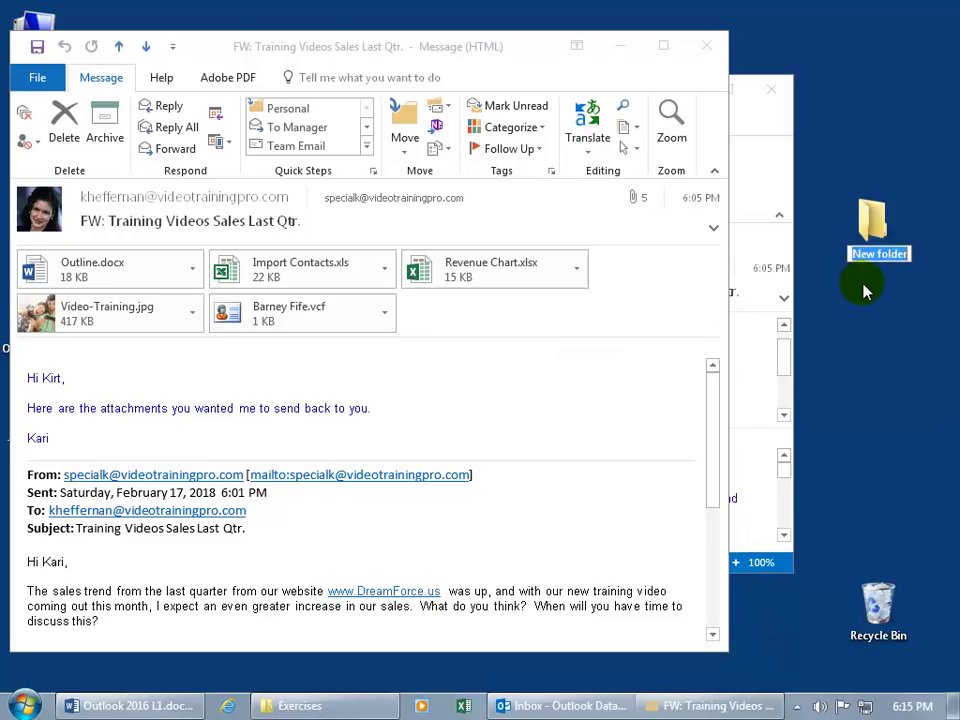
left_click(864, 286)
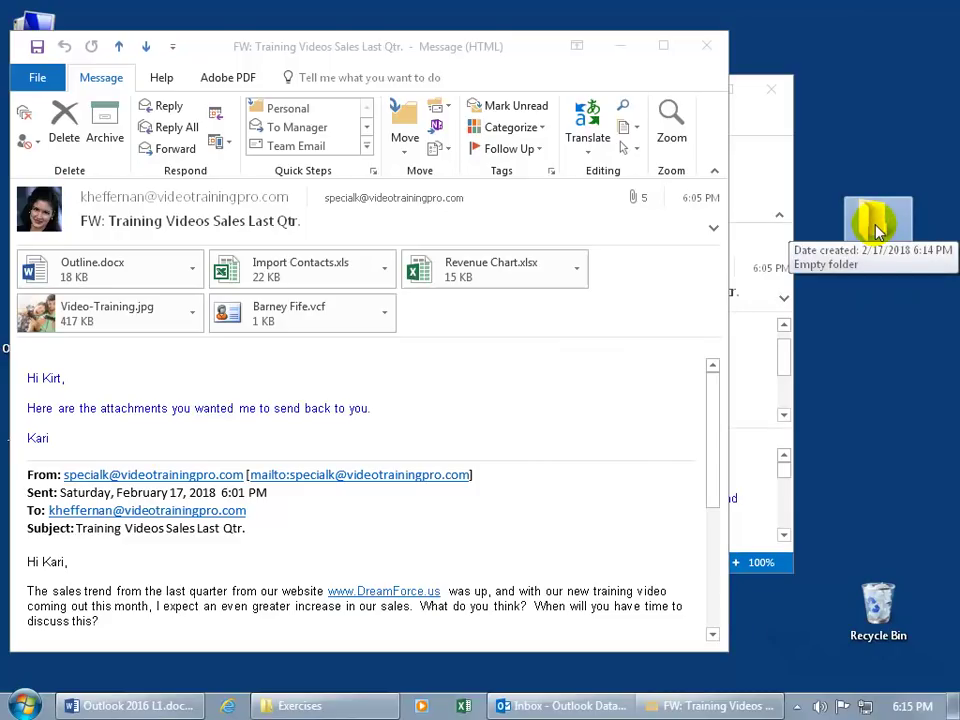
Select the five attachments: Outline.docx, Import Contacts.xls, Revenue Chart.xlsx, the contact card, and Video-Training.jpg.
left_click(124, 266)
left_click(124, 266)
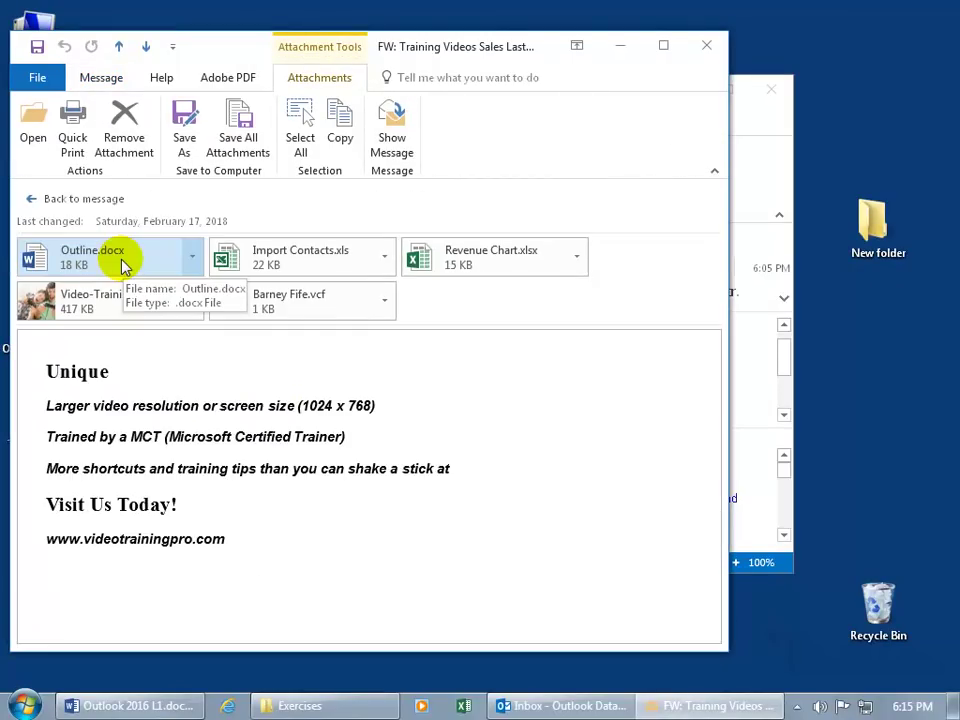
left_click(274, 257, "ctrl")
left_click(448, 262, "ctrl")
left_click(294, 296, "ctrl")
left_click(146, 296, "ctrl")
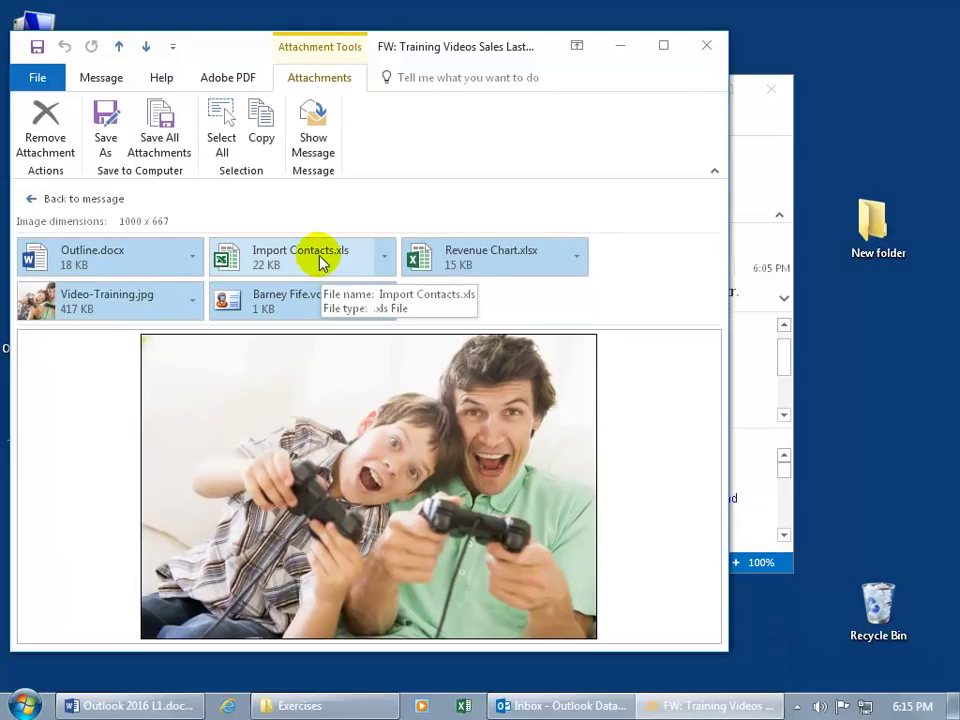
Drag the selected attachments onto New folder on the desktop.
left_click_drag(306, 253, 874, 226)
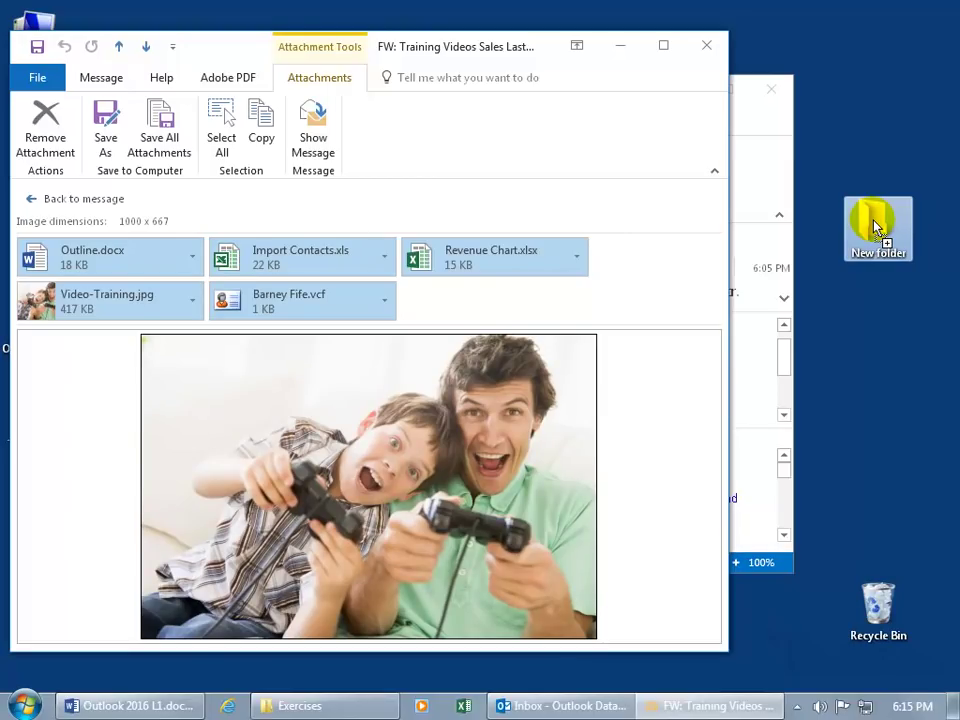
left_click_drag(874, 226, 852, 175)
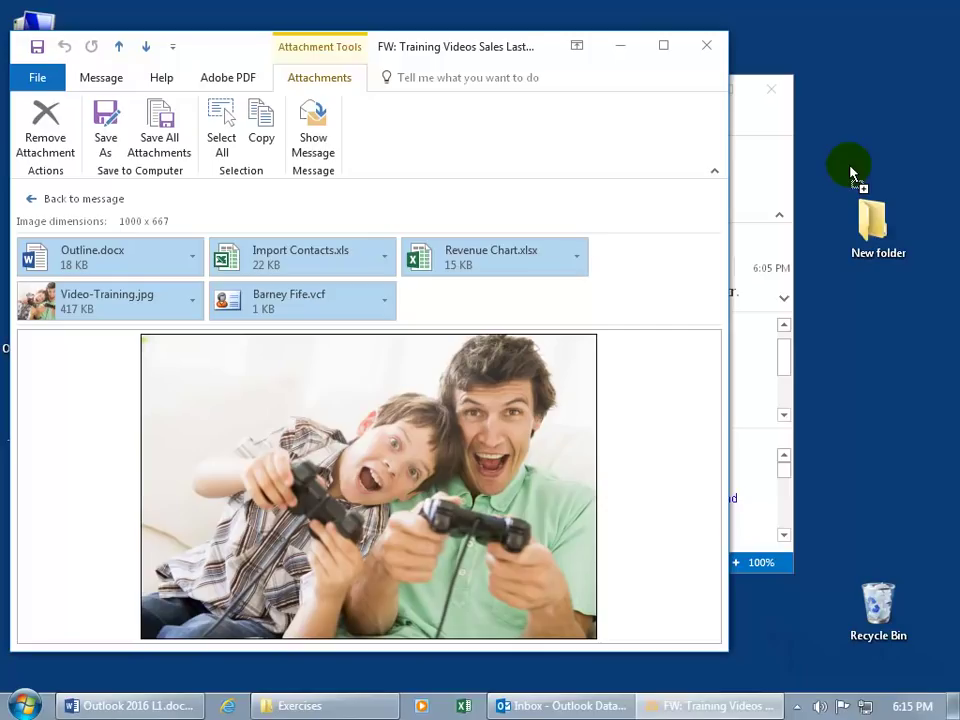
left_click_drag(850, 174, 873, 226)
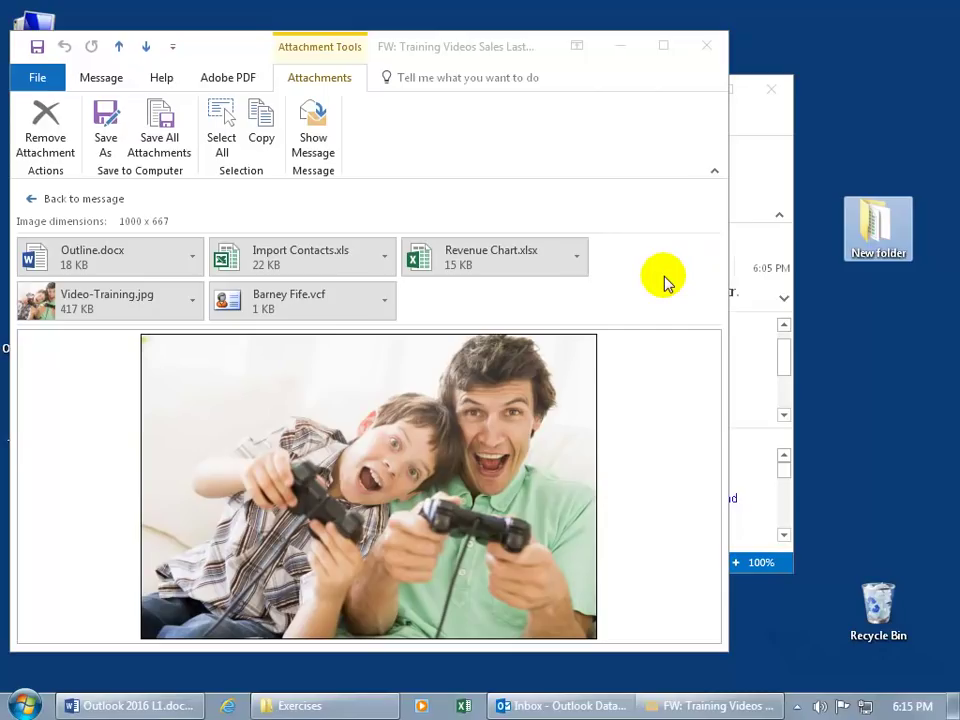
Use WinZip's 'Add to Zip file...' on New folder from its context menu.
right_click(875, 226)
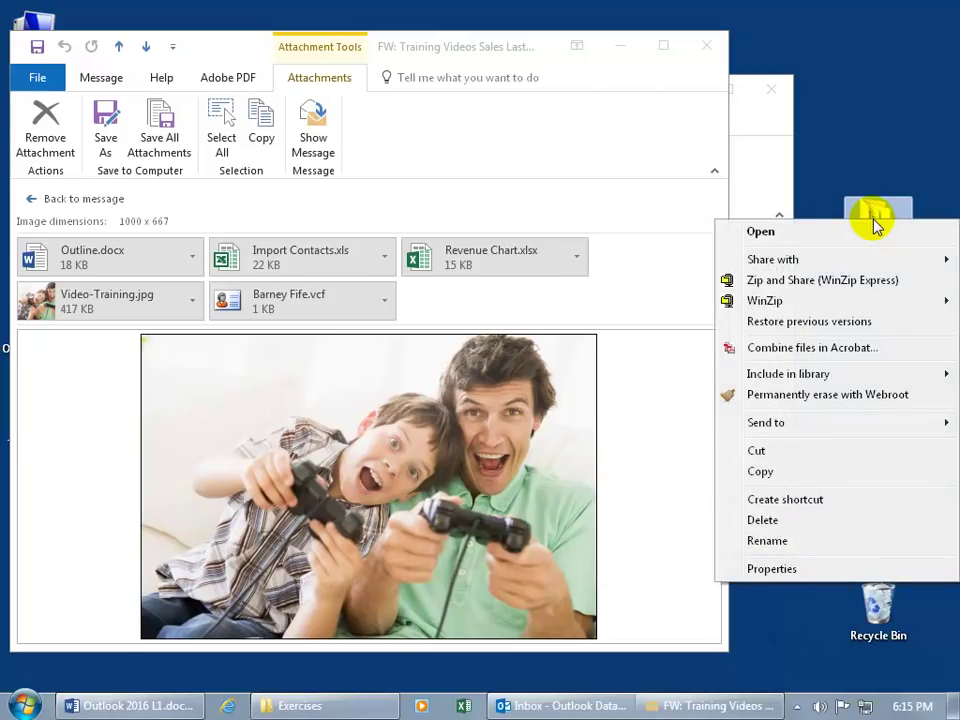
mouse_move(840, 304)
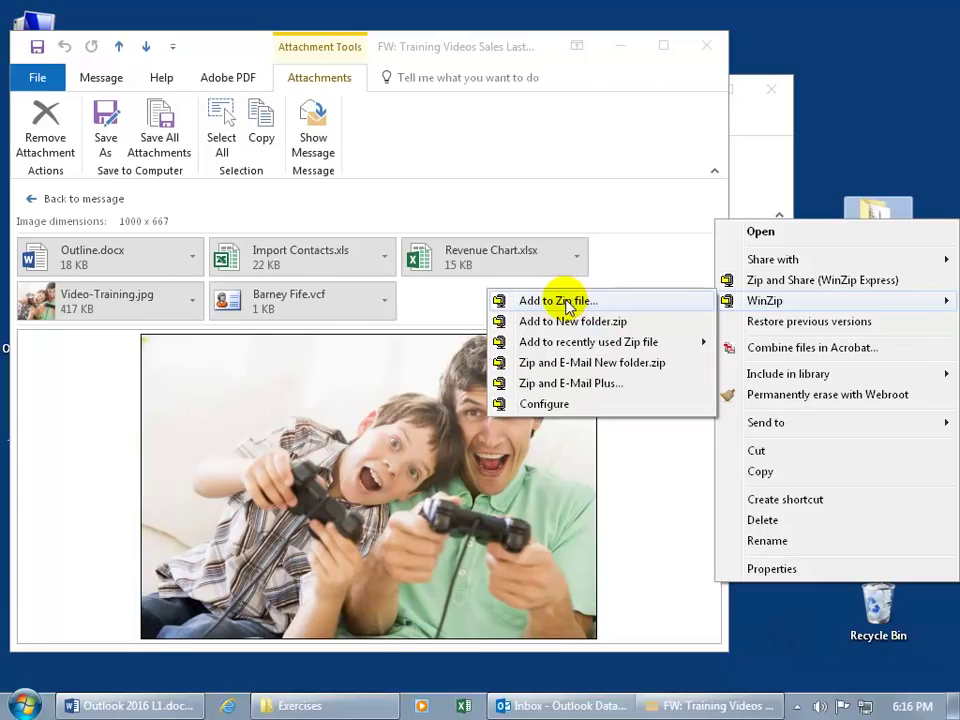
left_click(566, 305)
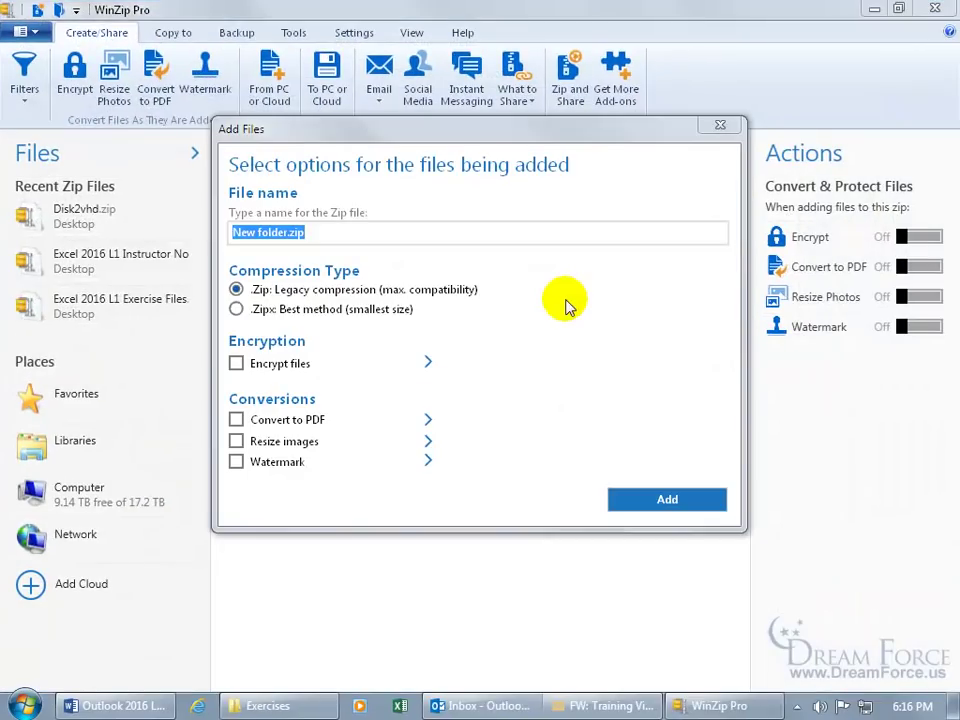
Add the files to New folder.zip saved on the Desktop and dismiss the Add Complete summary.
left_click(664, 498)
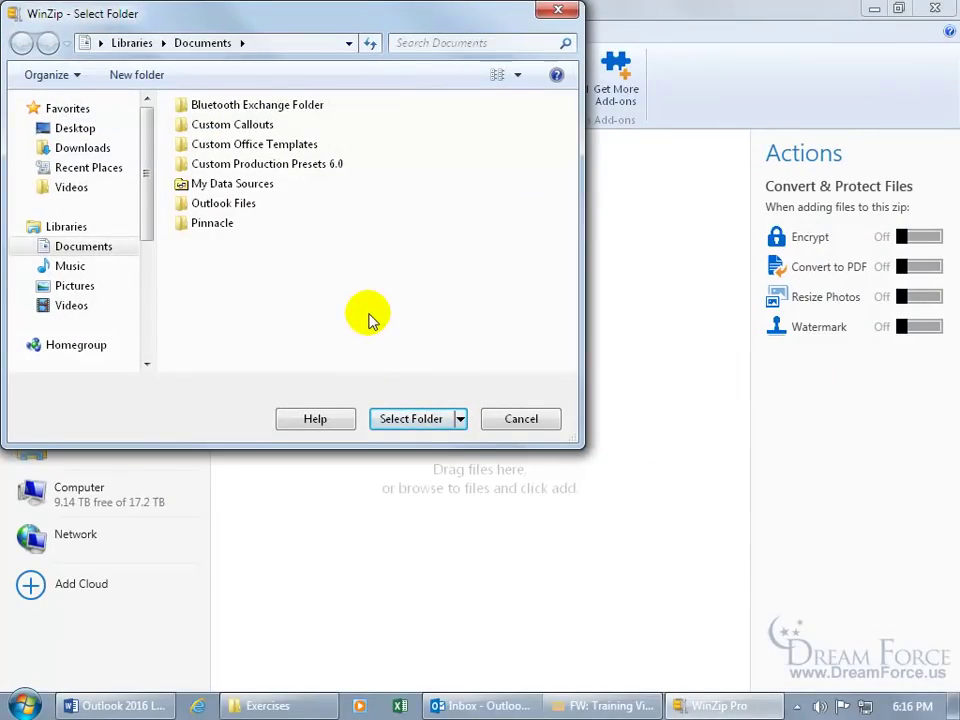
left_click(76, 130)
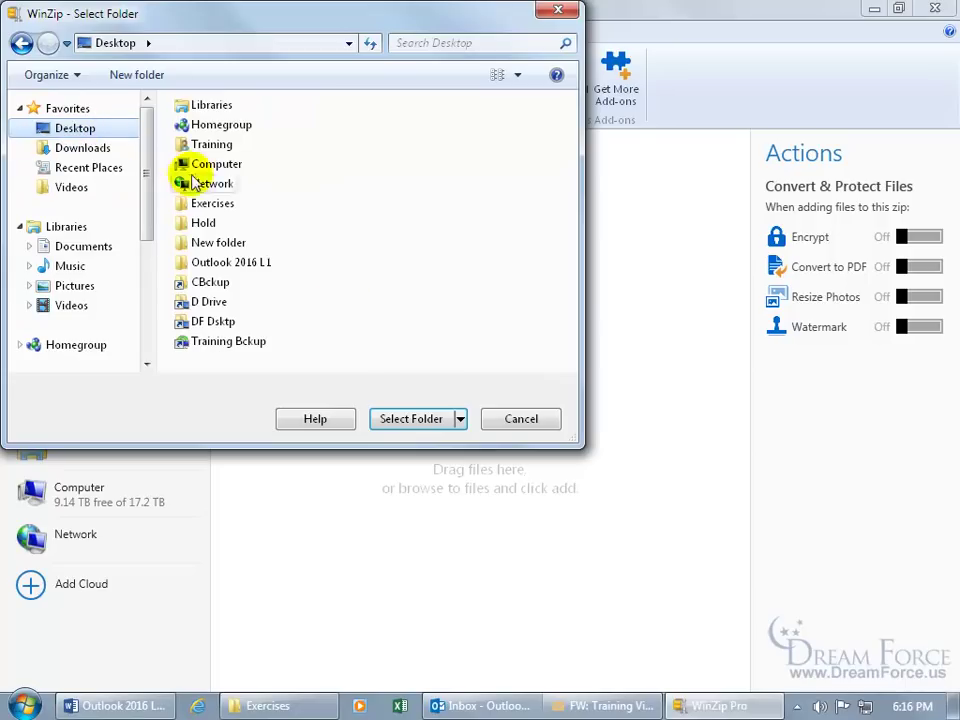
left_click(400, 420)
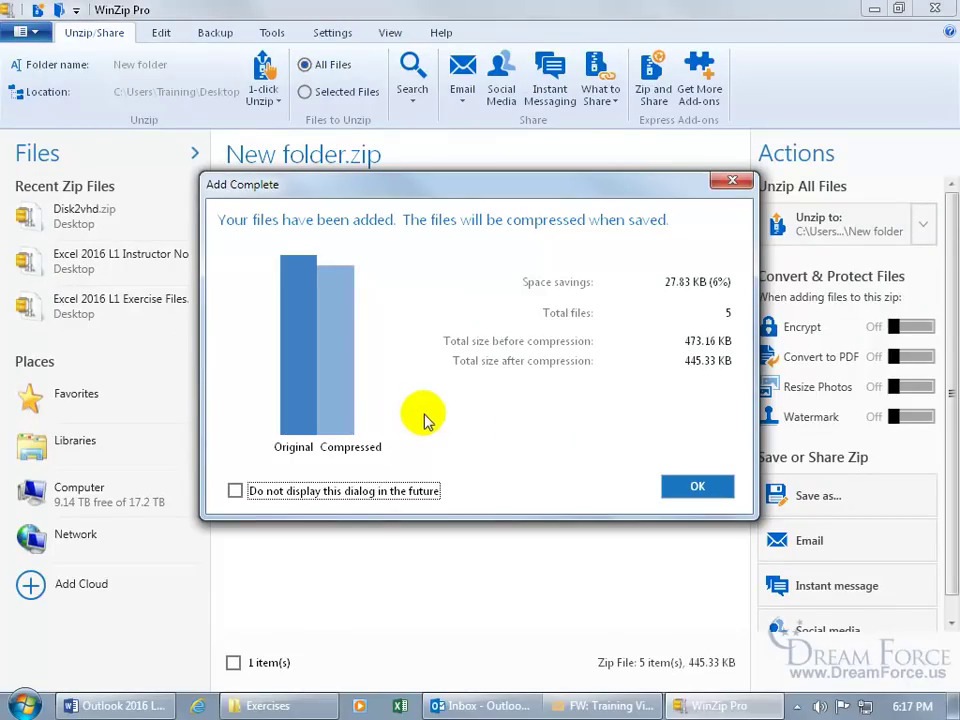
left_click(690, 487)
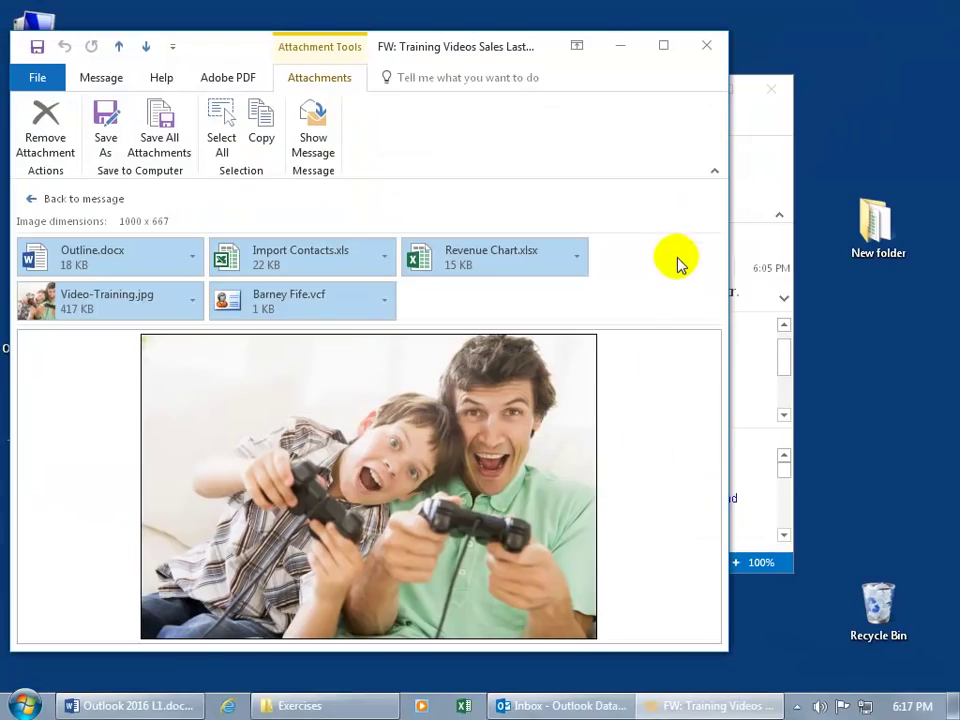
Minimize the message window, select New folder.zip, and move the Inbox window right.
left_click(621, 47)
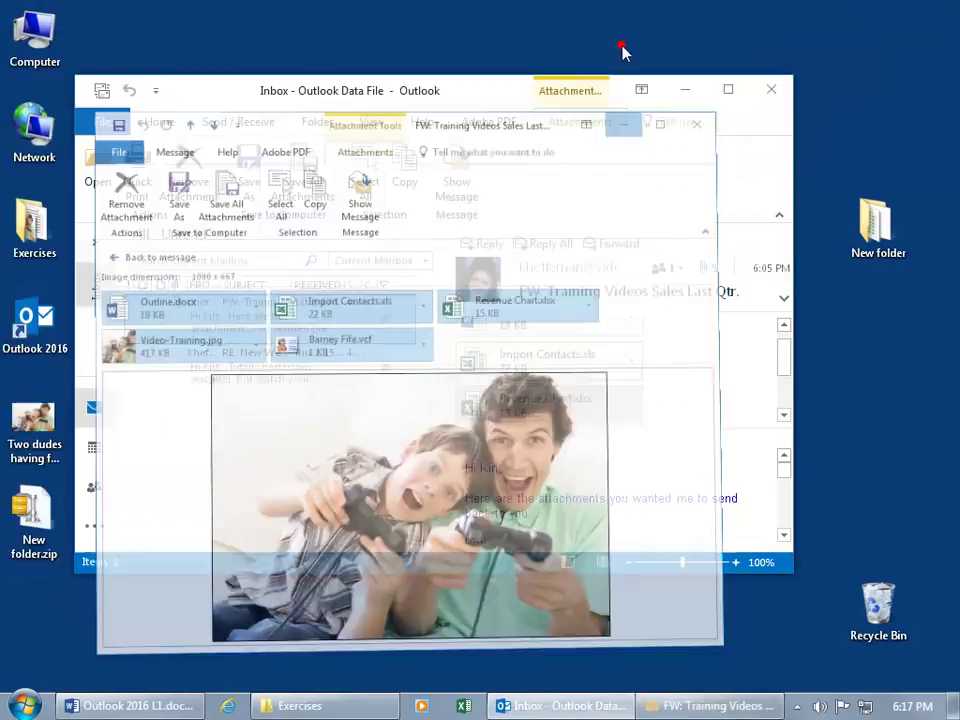
left_click(55, 522)
mouse_move(34, 553)
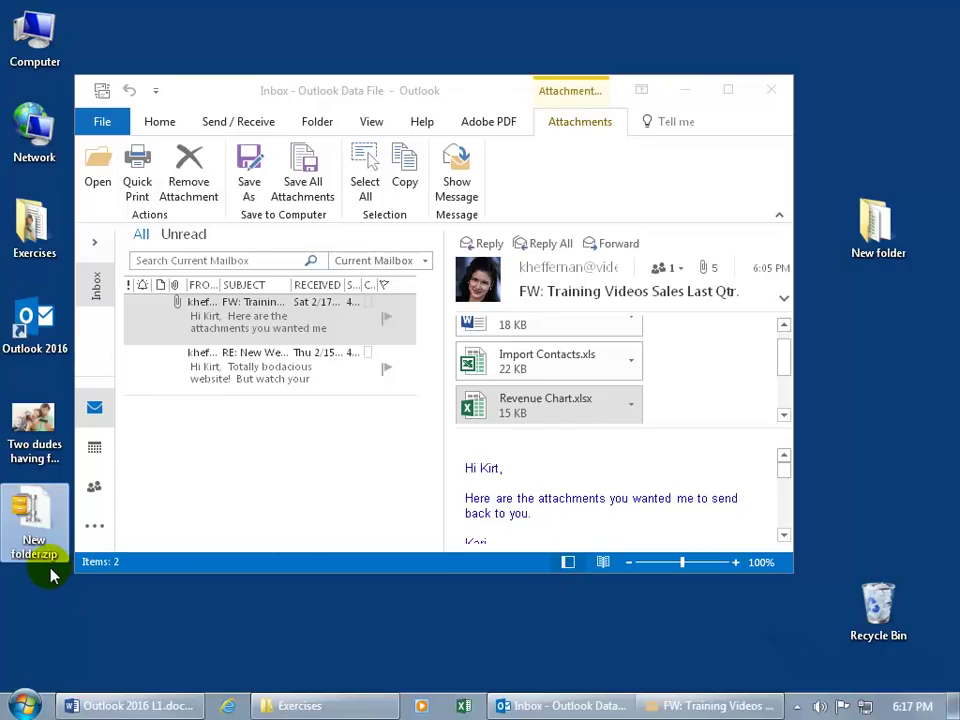
mouse_move(38, 505)
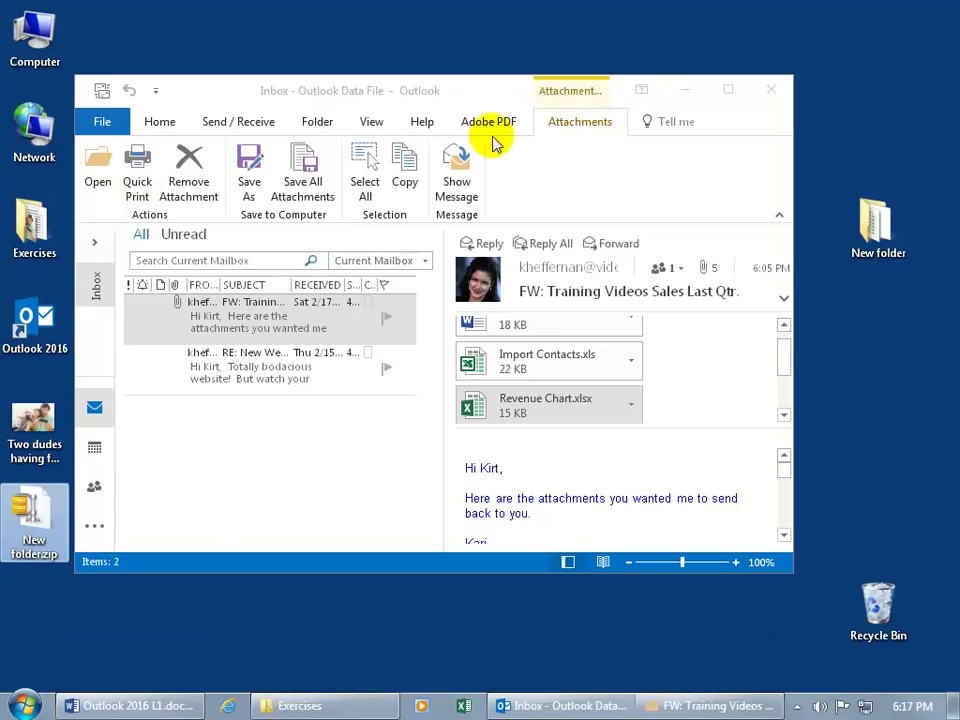
left_click_drag(429, 94, 500, 86)
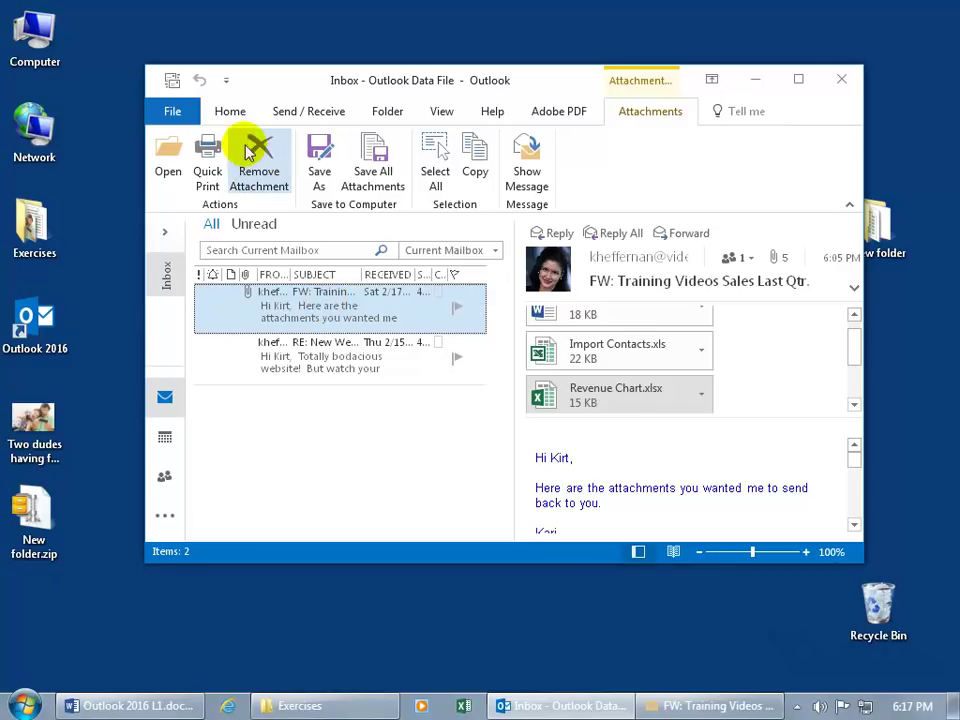
Attach New folder.zip to a new blank email, then close it without saving.
left_click(230, 112)
left_click(170, 160)
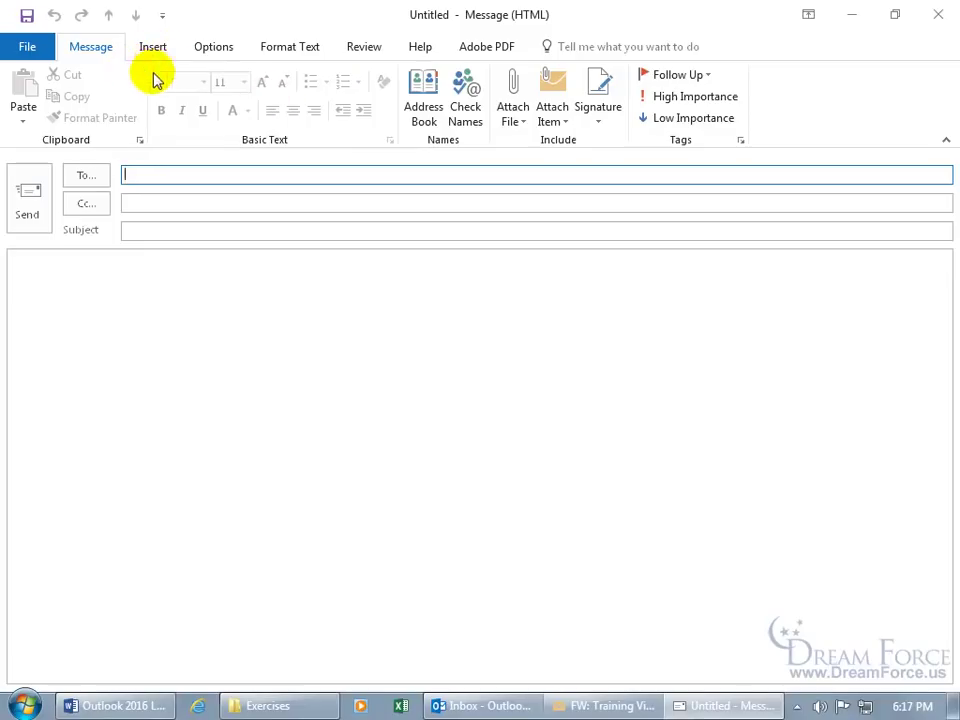
left_click(524, 124)
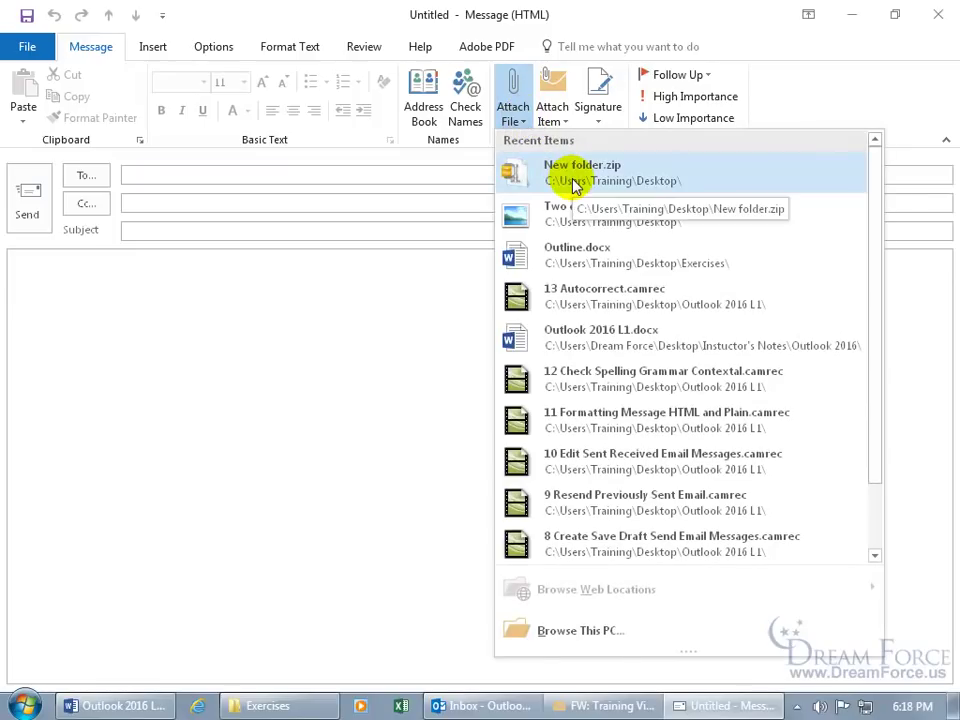
left_click(570, 178)
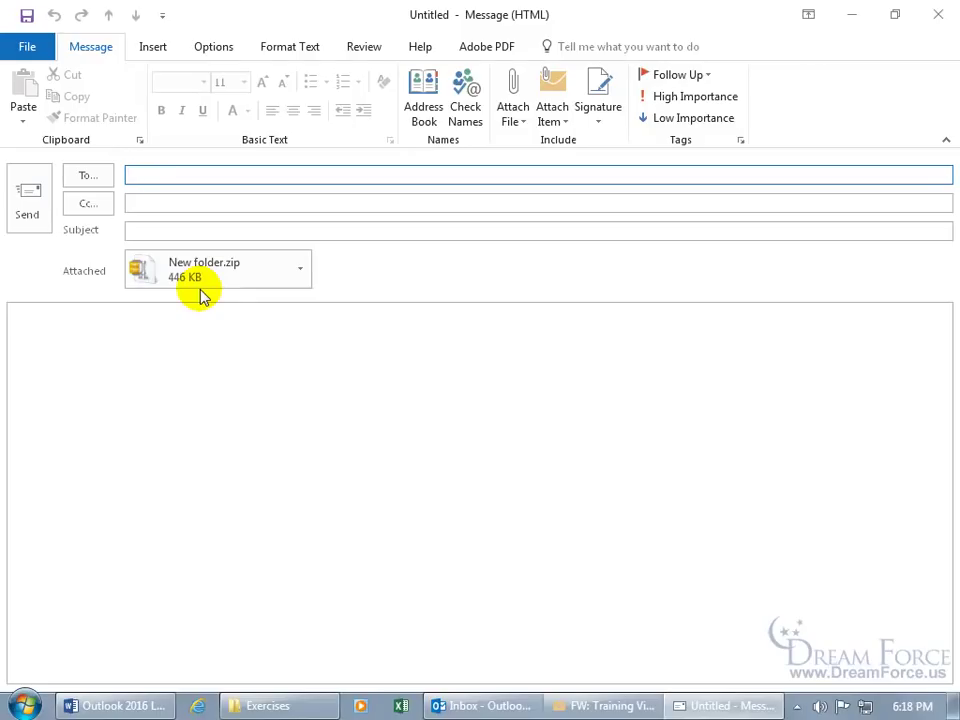
left_click(937, 14)
left_click(493, 406)
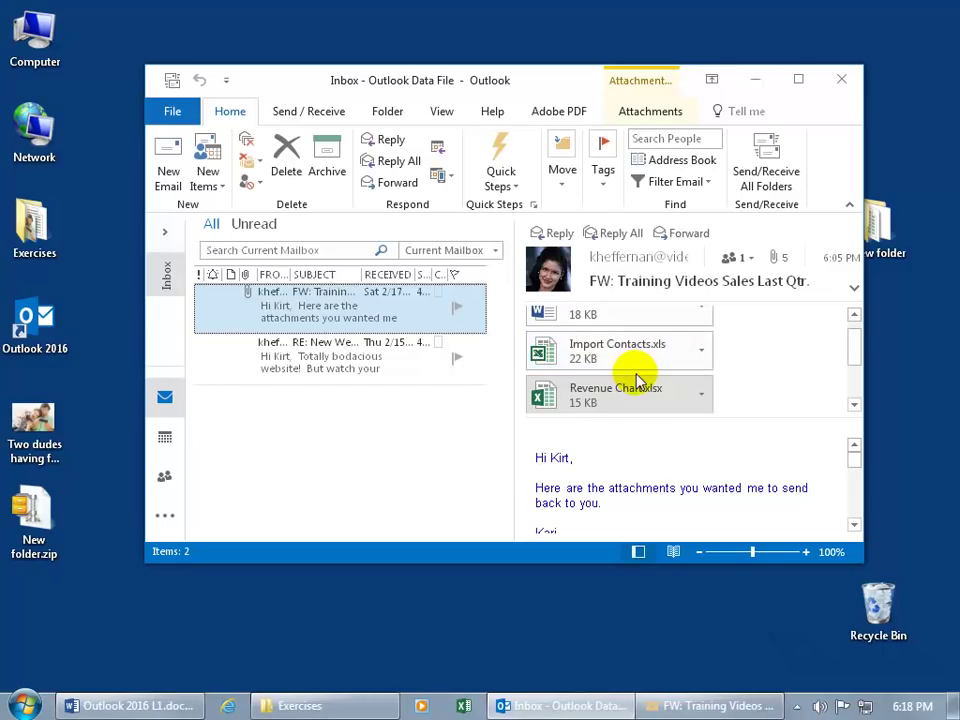
Maximize Outlook, run Send/Receive All Folders, and open the new 'Files' message.
left_click(798, 79)
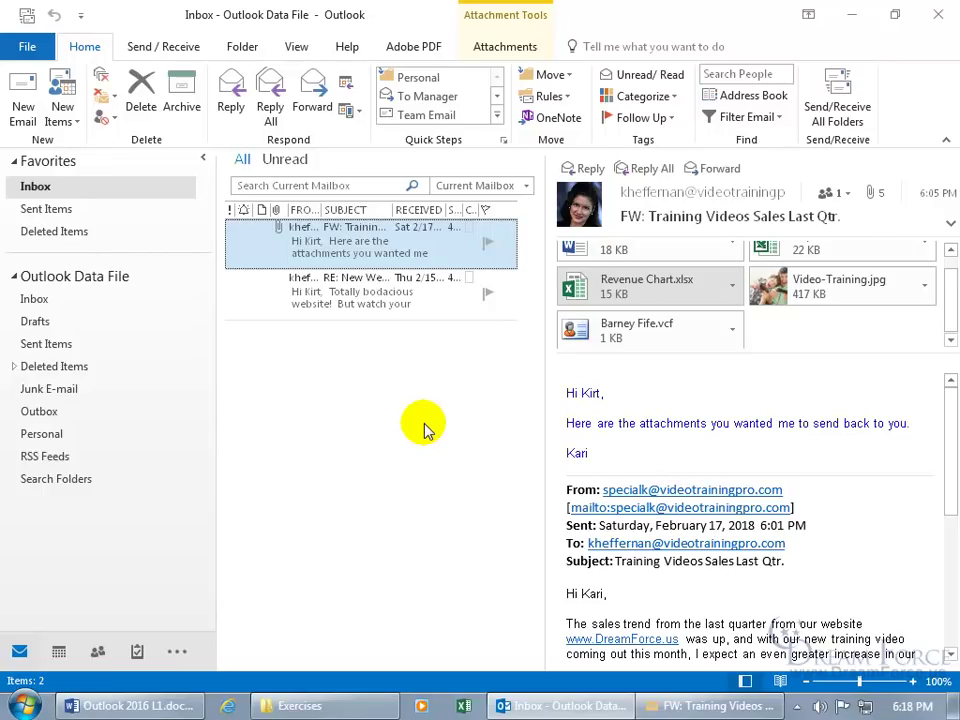
left_click(26, 14)
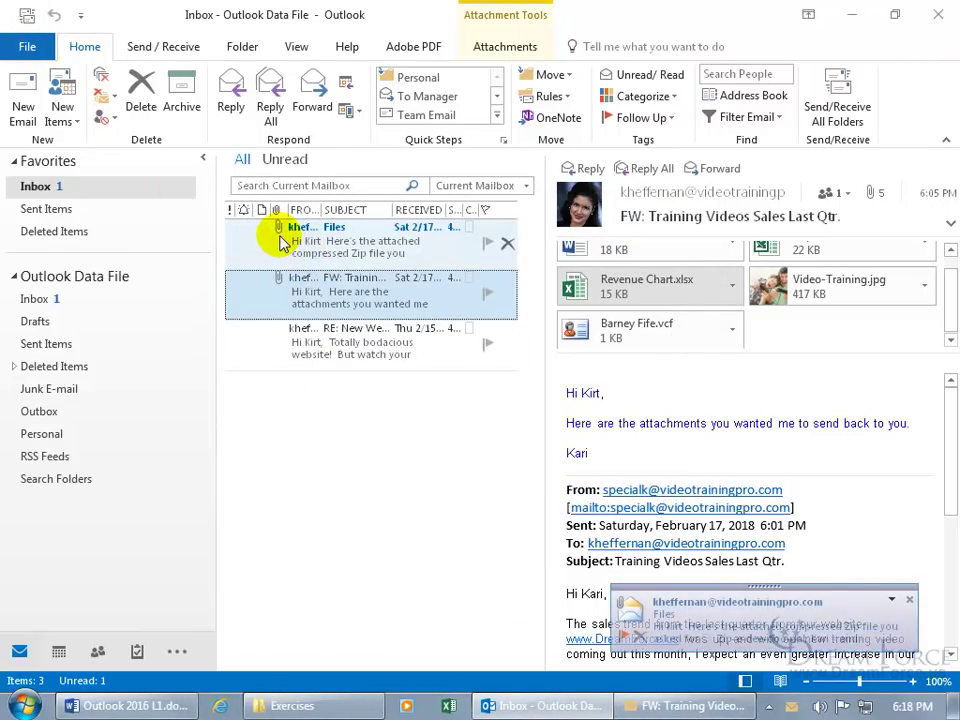
left_click(336, 240)
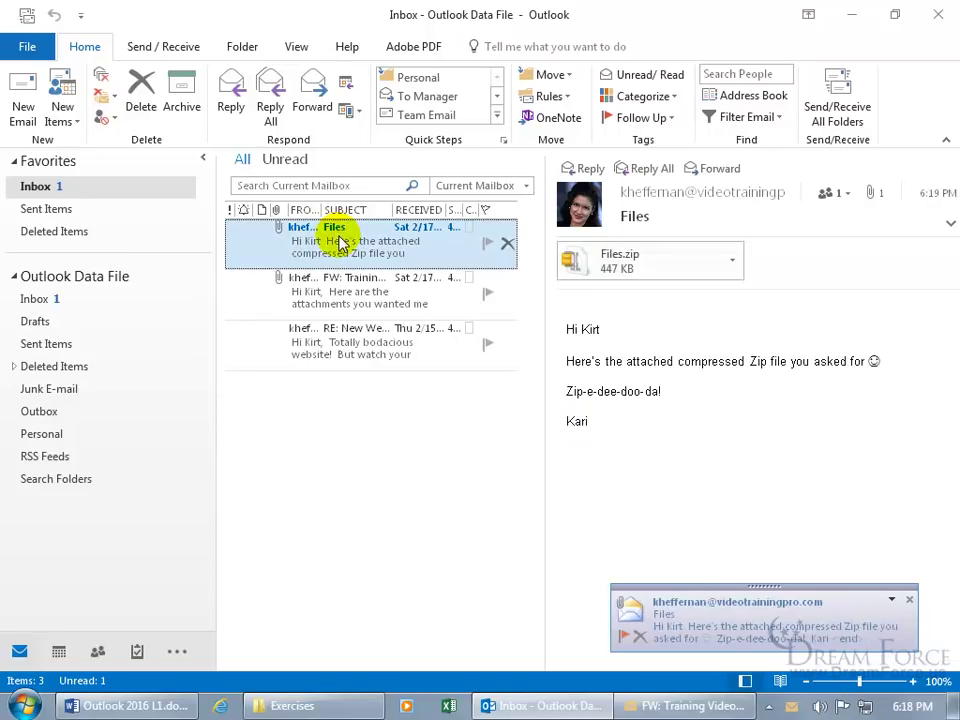
Preview Files.zip's contents, select Video-Training.jpg, then open the attachment in WinZip.
left_click(571, 266)
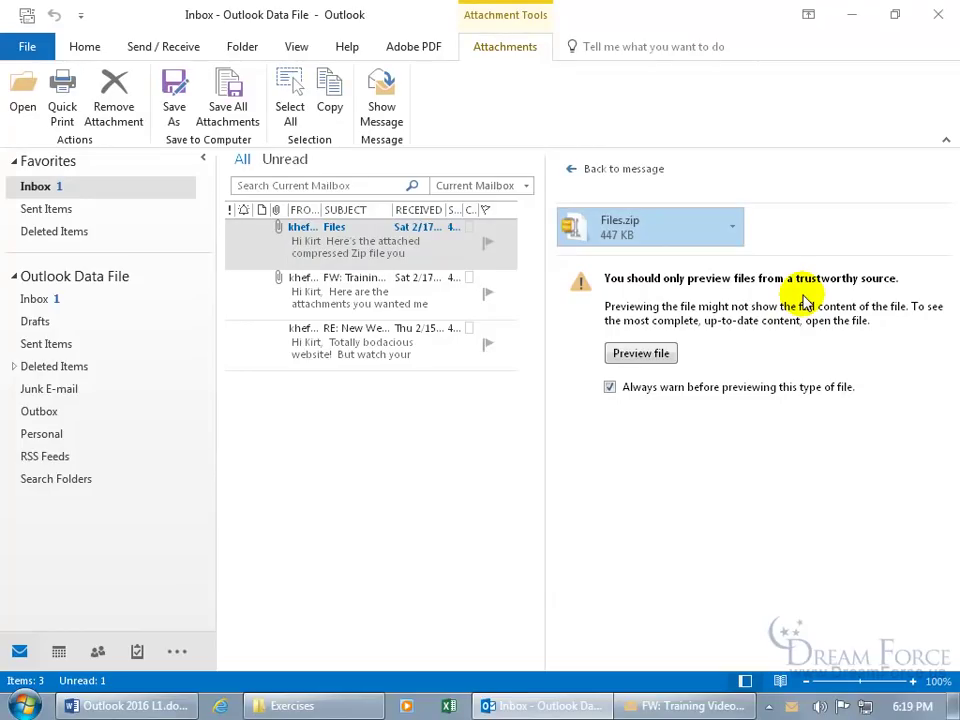
left_click(640, 354)
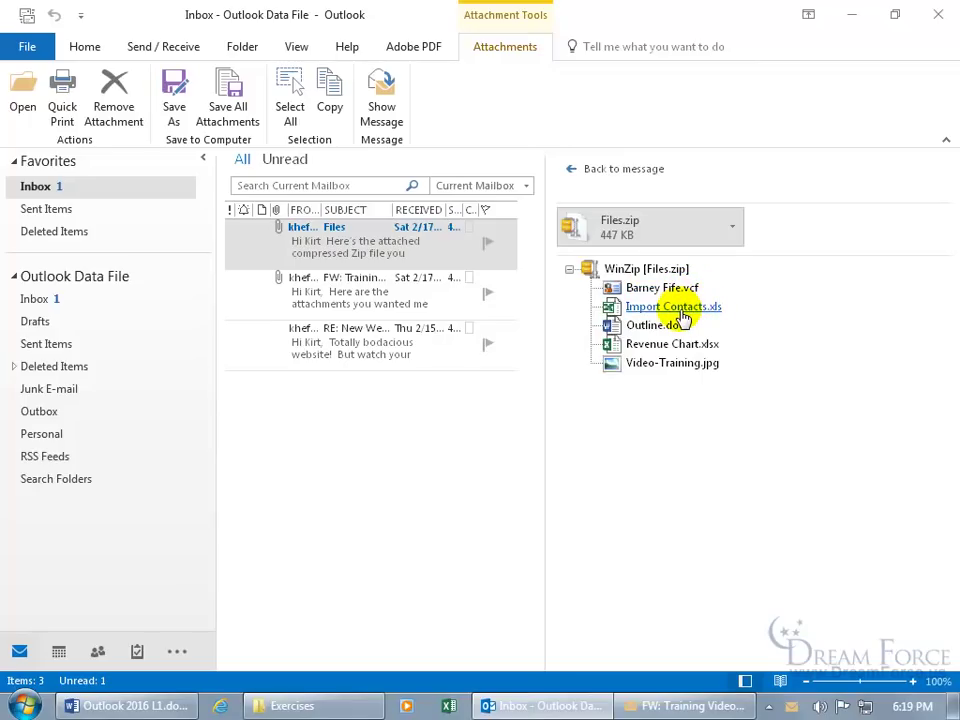
left_click(676, 366)
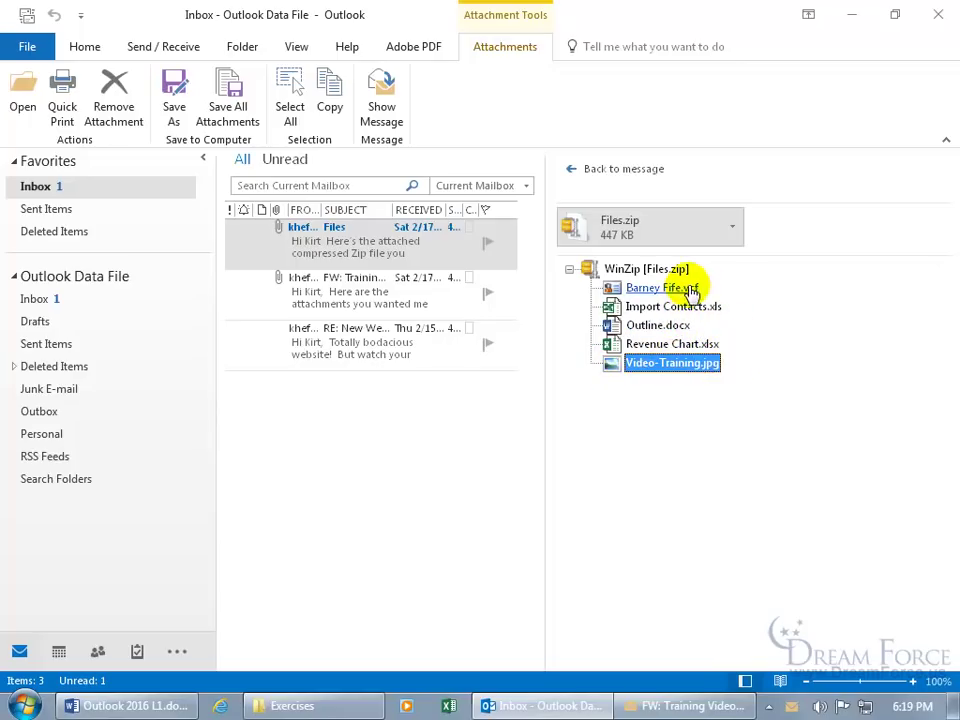
double_click(624, 232)
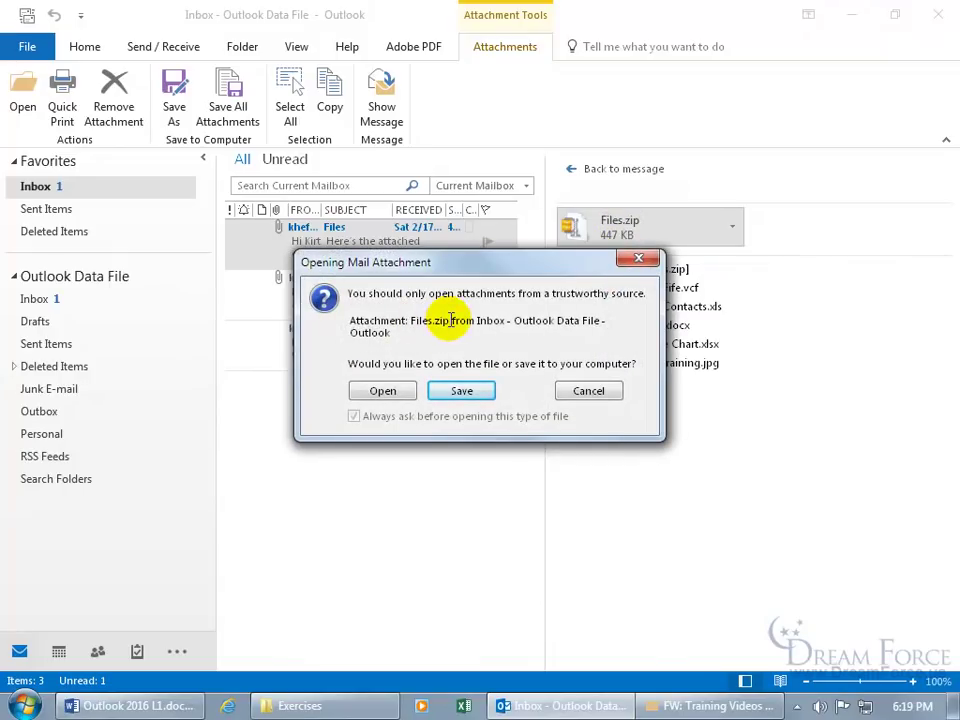
left_click(385, 391)
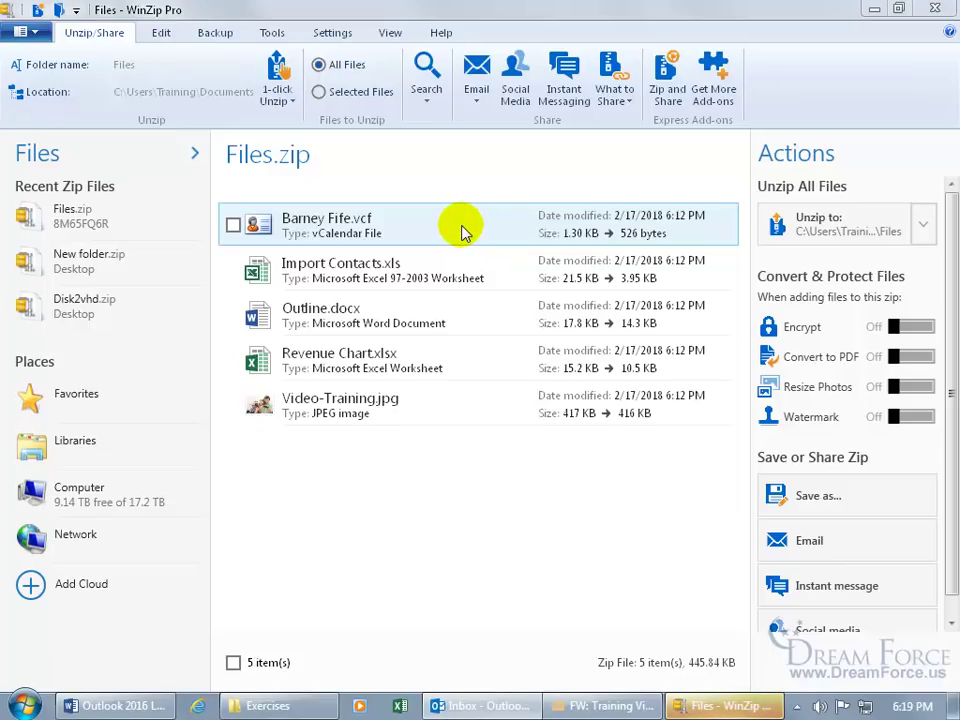
Choose Unzip to My PC or Cloud and browse to C: > Users > Training > Desktop.
left_click(280, 98)
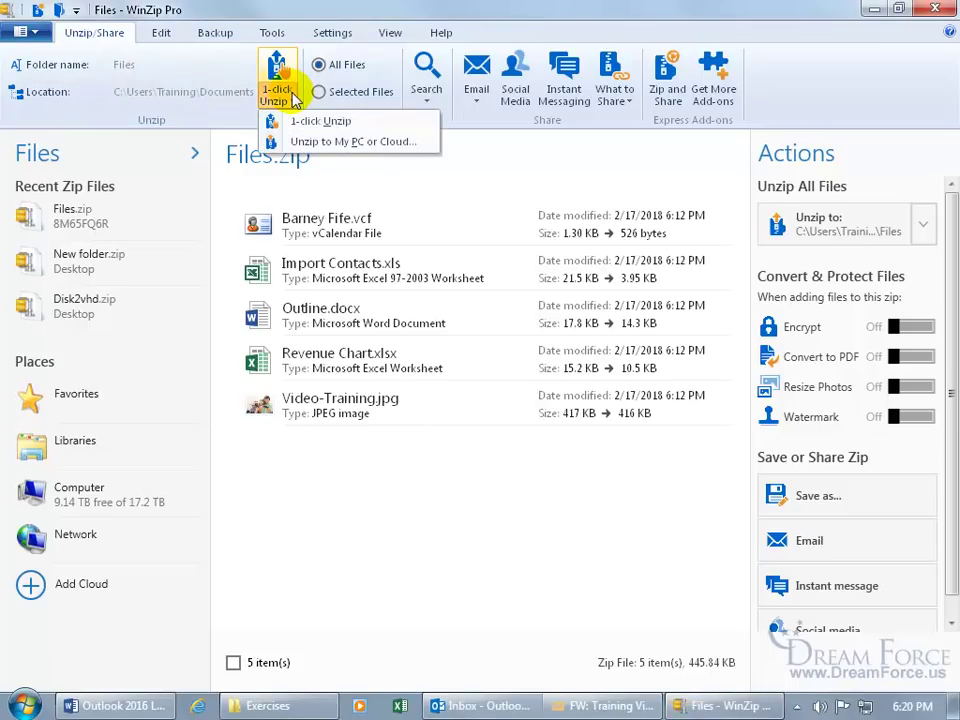
left_click(357, 142)
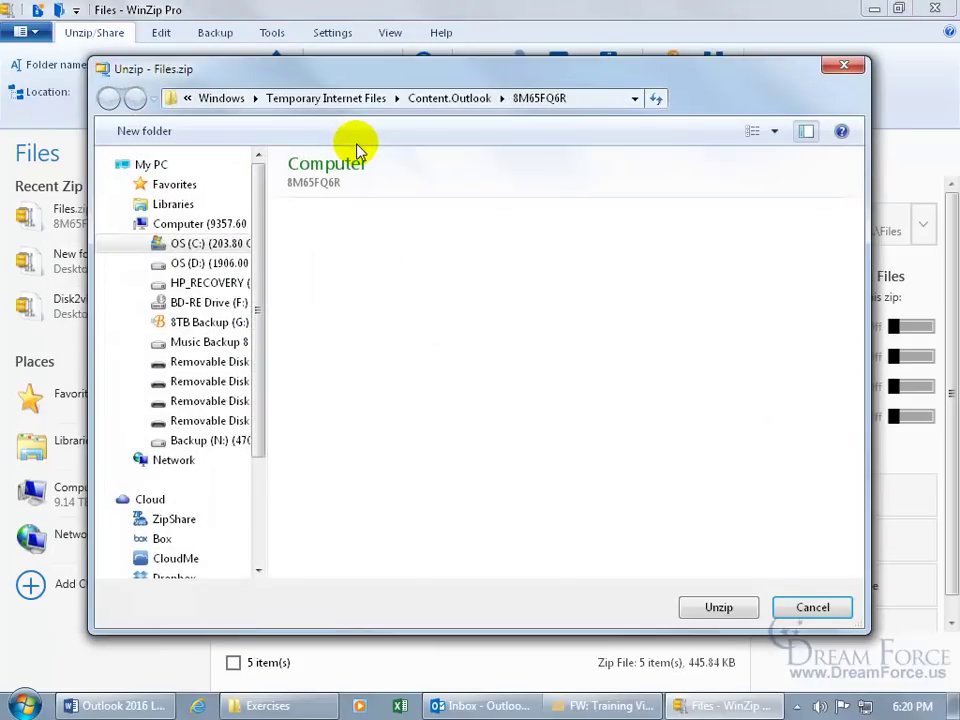
left_click(142, 243)
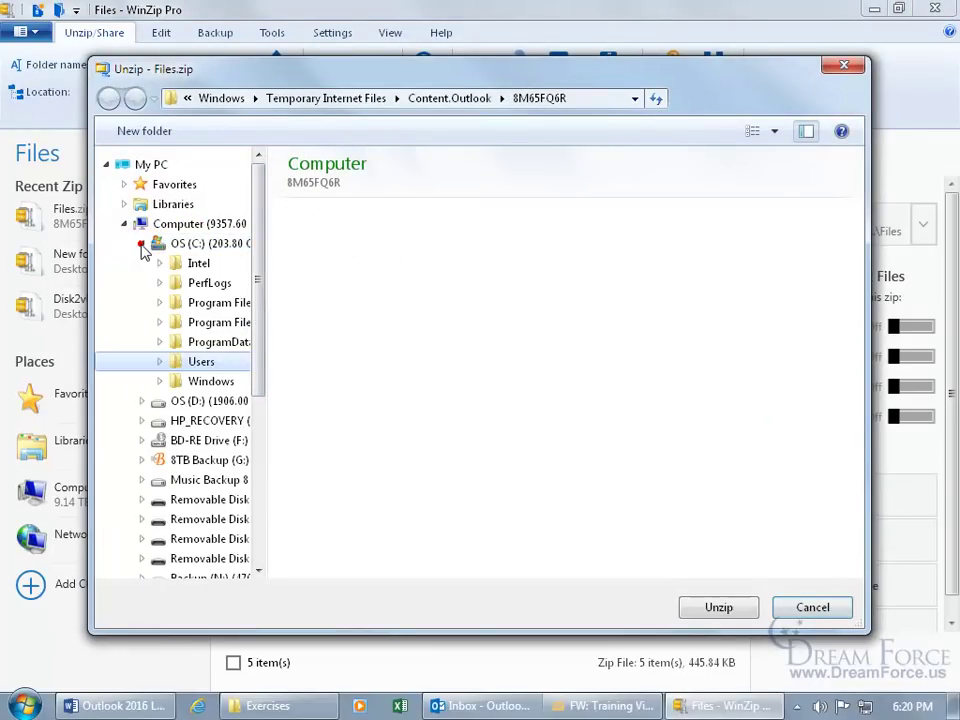
left_click(157, 362)
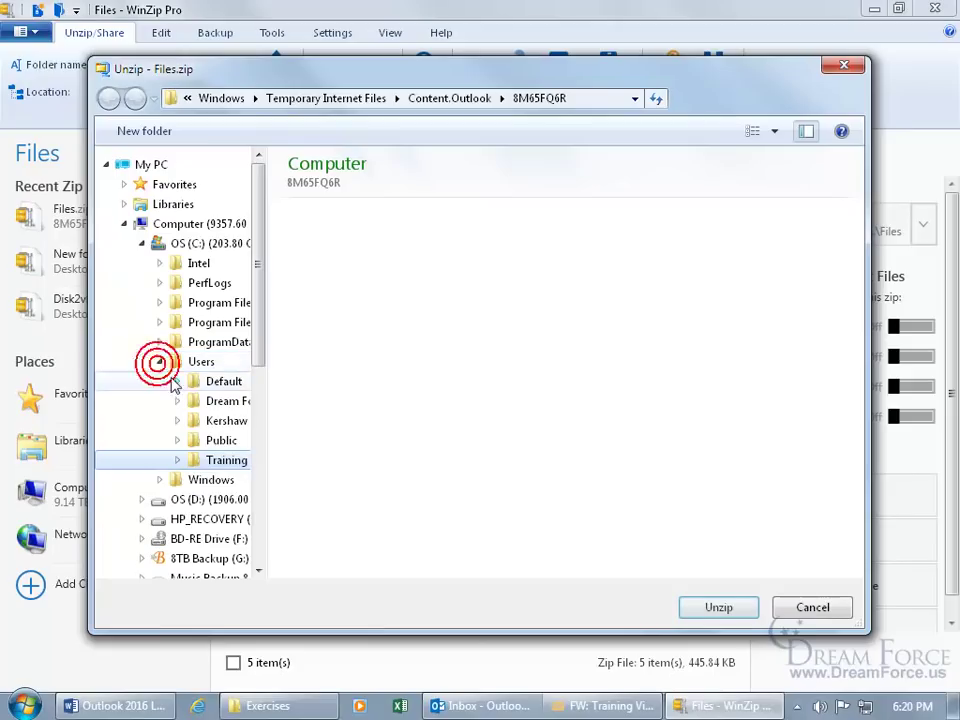
left_click(180, 460)
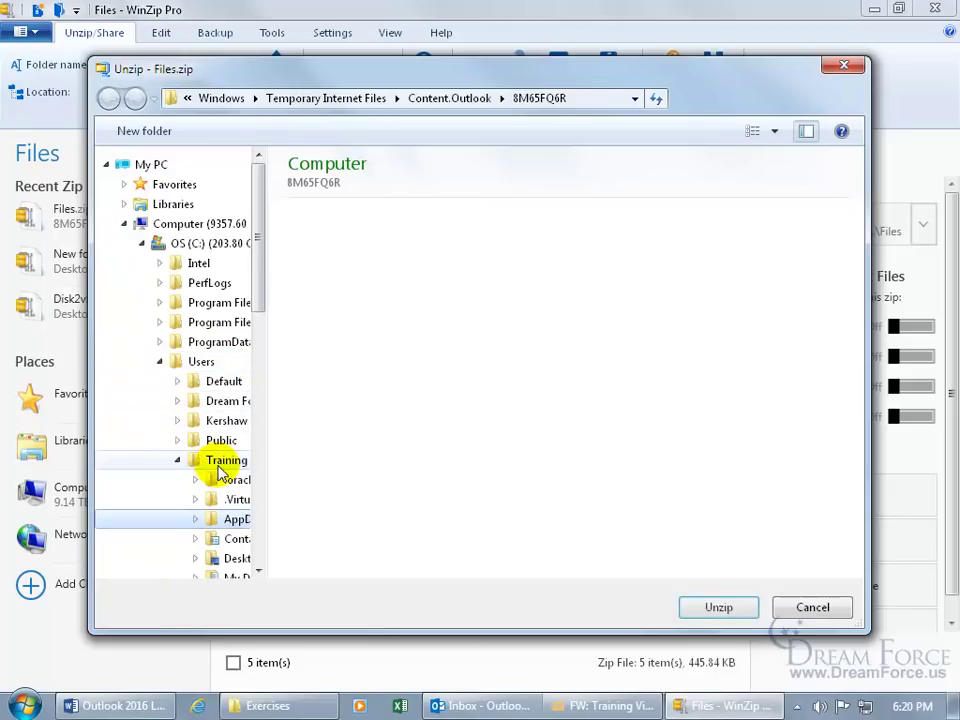
left_click_drag(257, 236, 258, 310)
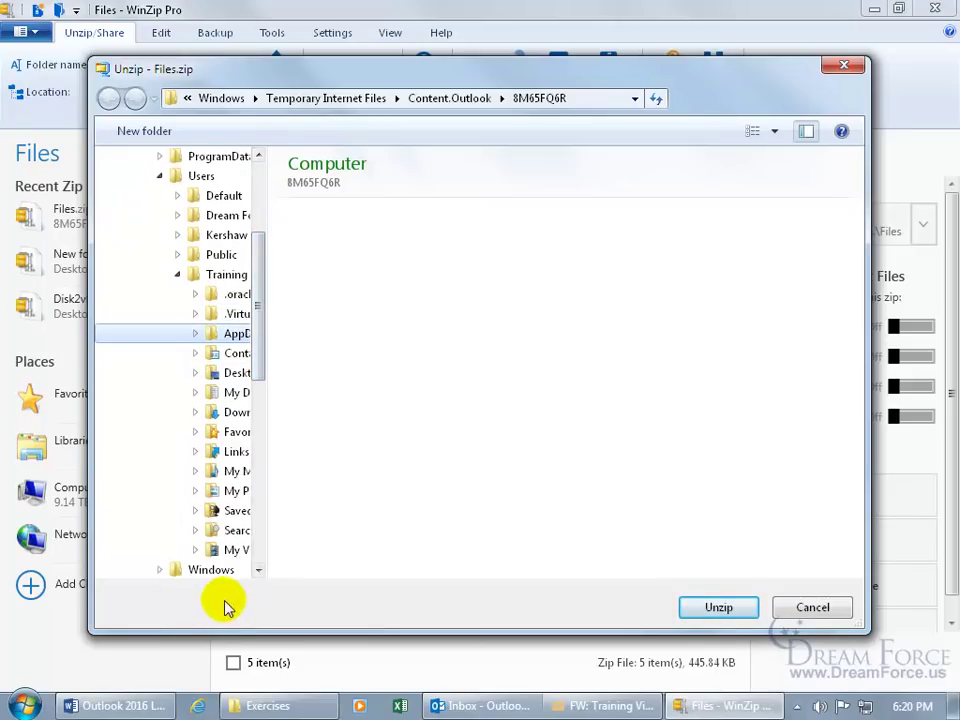
left_click(232, 375)
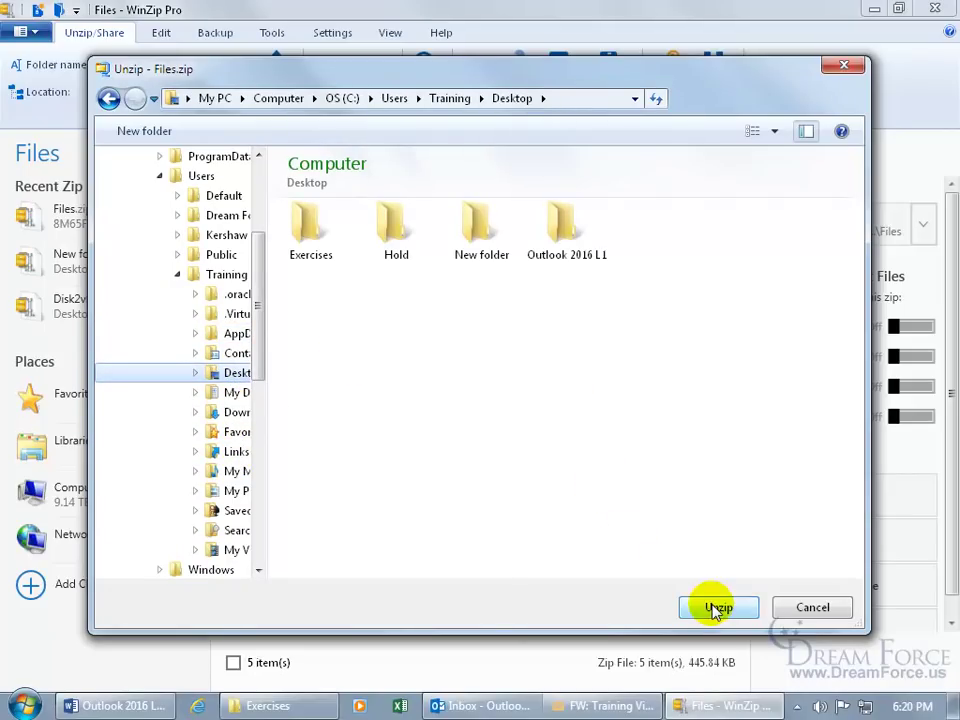
Create a folder named Spiffy on the Desktop and unzip the files into it.
left_click(160, 136)
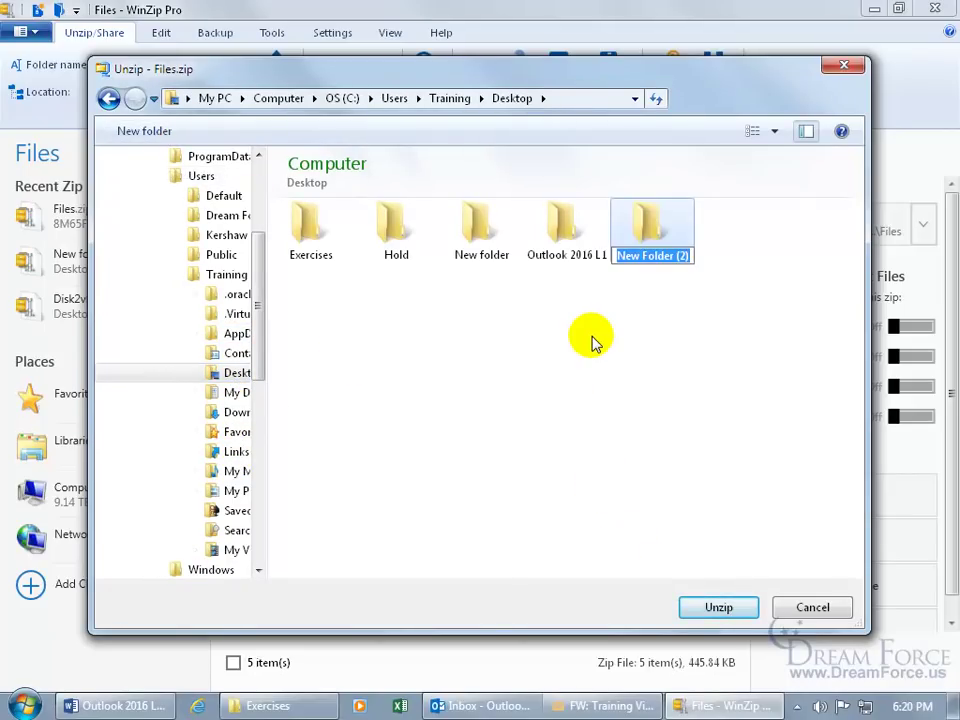
type("Spiffy")
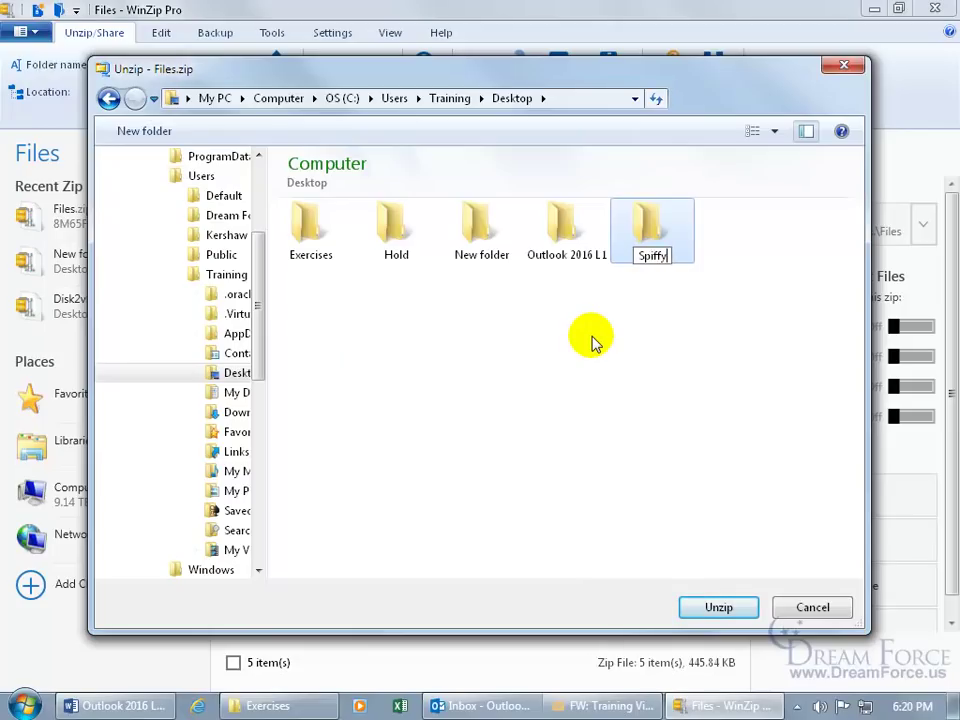
key("Return")
double_click(649, 230)
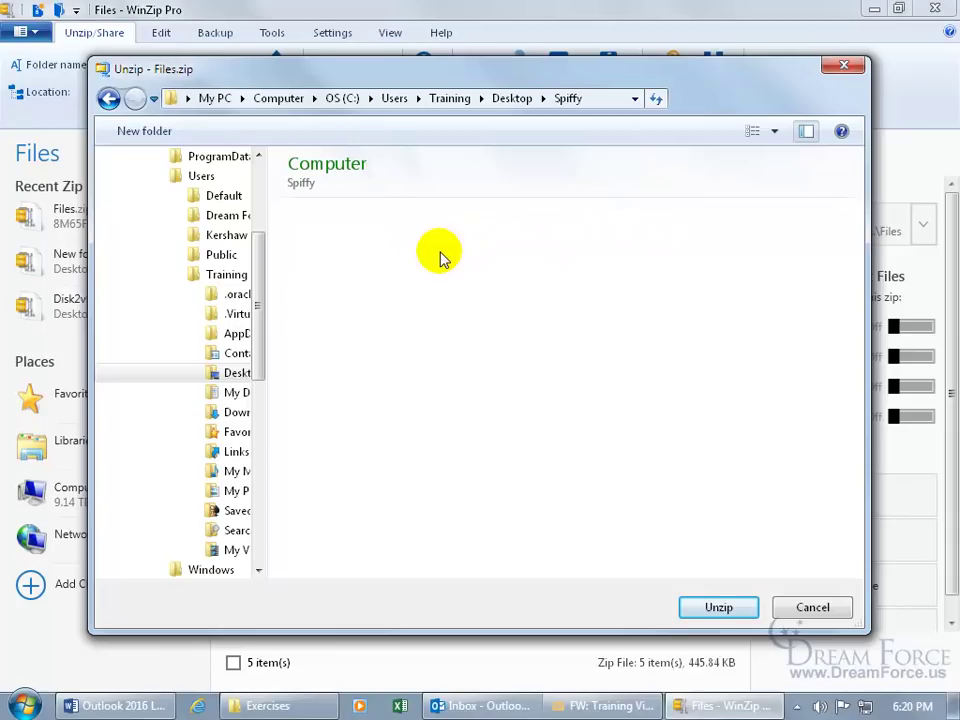
left_click(718, 607)
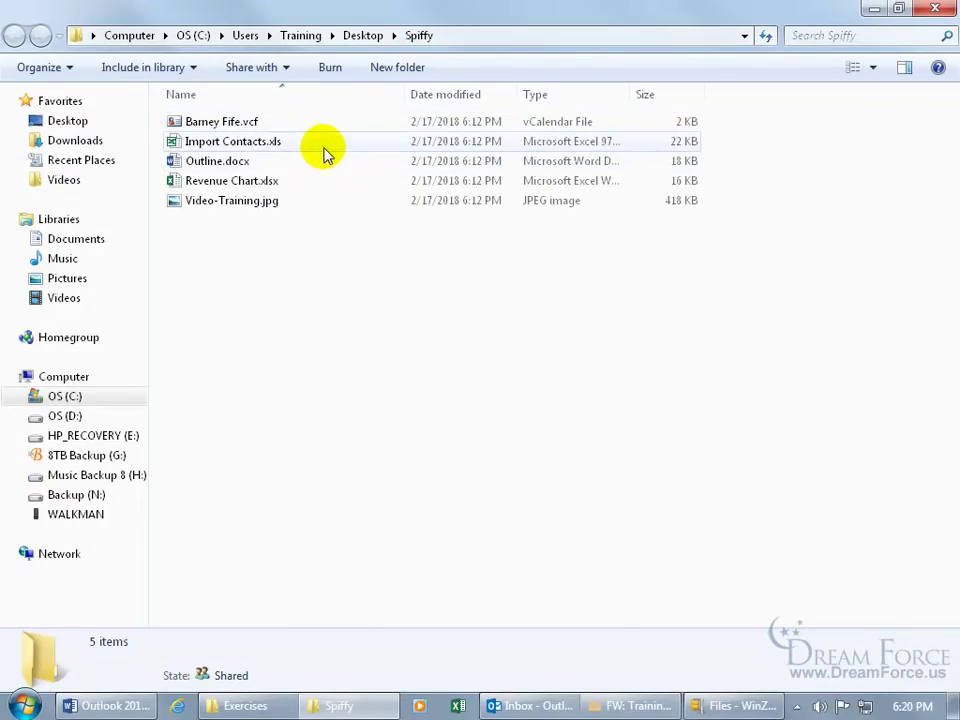
Close the Spiffy window and WinZip, then move the Spiffy folder to mid-desktop and open it.
left_click(935, 8)
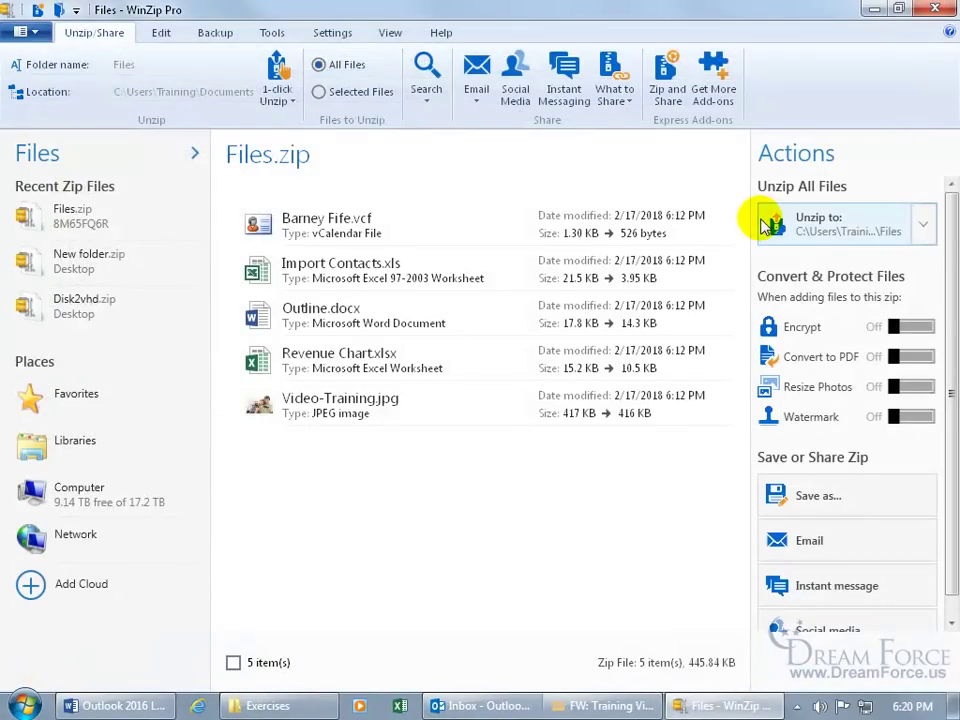
left_click(940, 8)
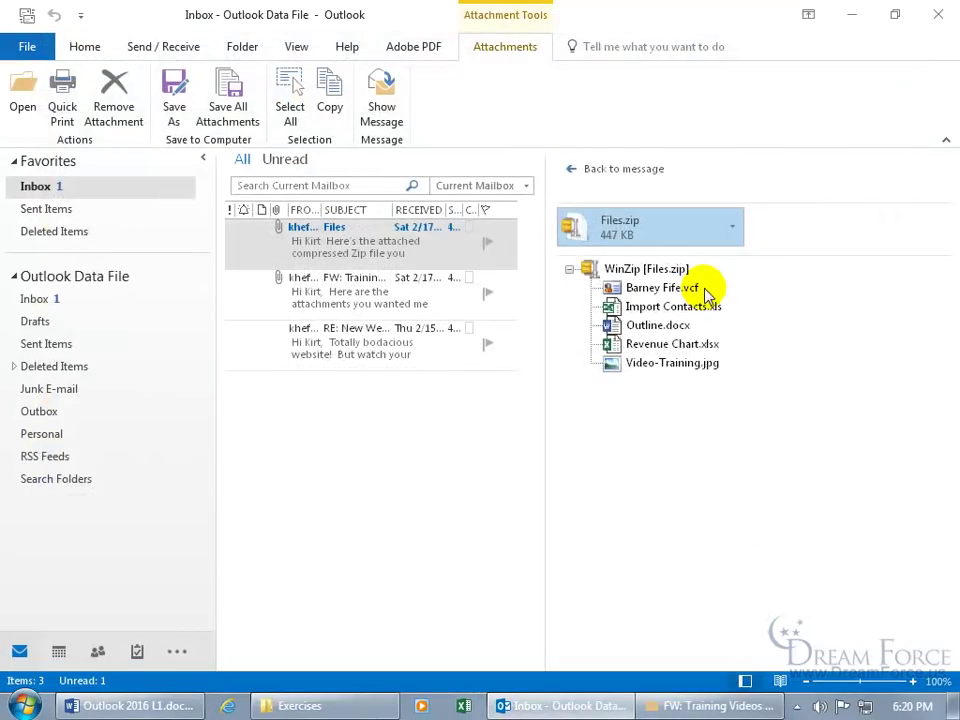
left_click(851, 16)
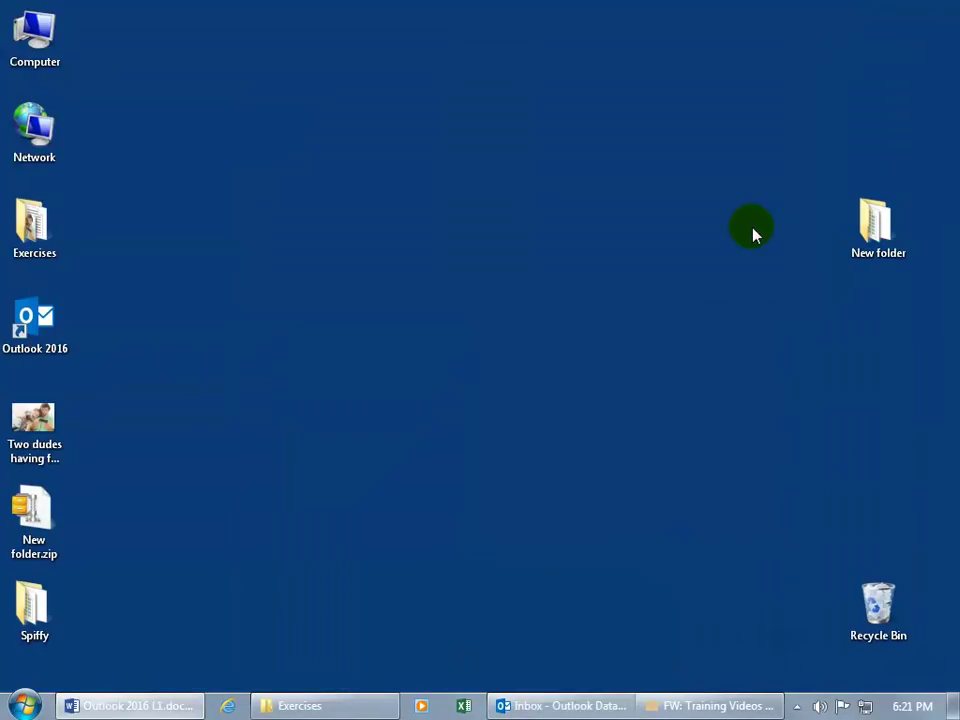
left_click_drag(20, 615, 535, 338)
double_click(527, 324)
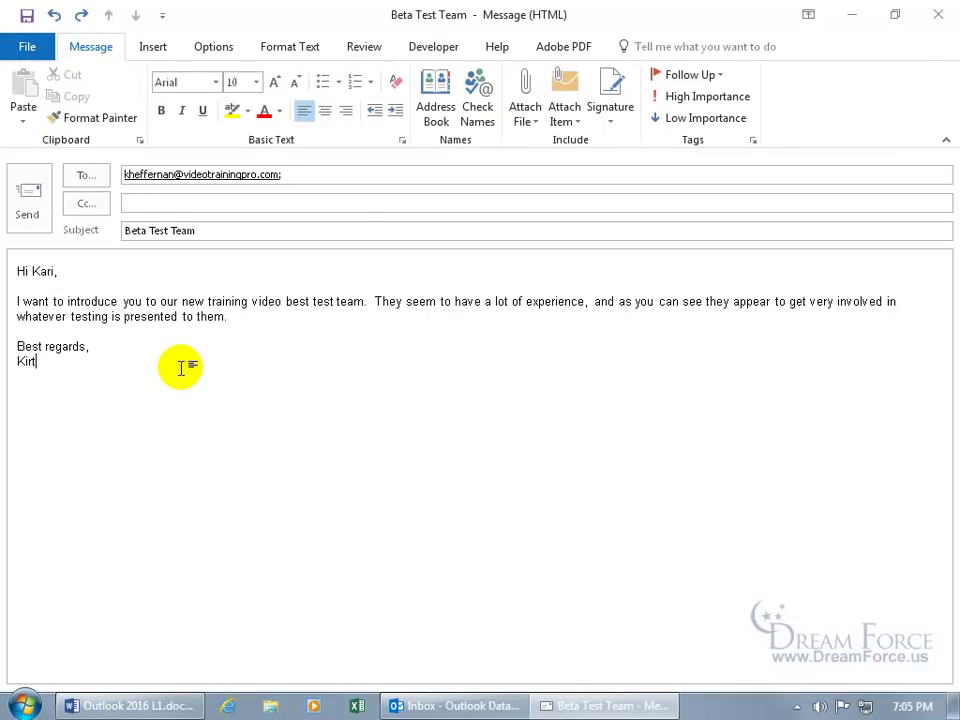
Set the message page colour to Orange, Accent 2, Lighter 60%, then bring up Fill Effects.
left_click(218, 50)
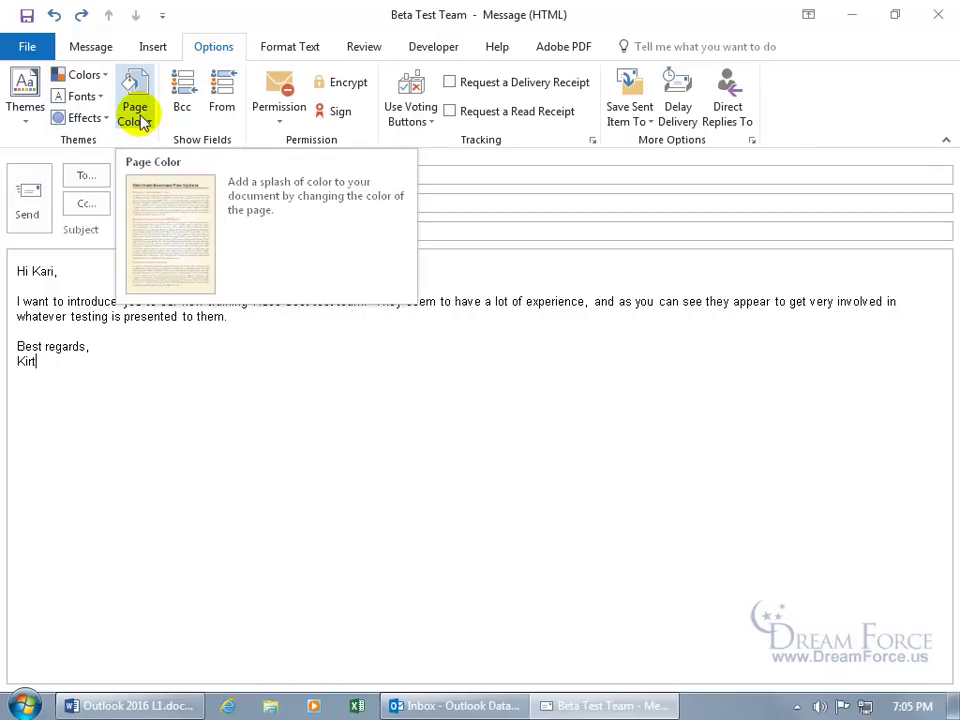
left_click(141, 121)
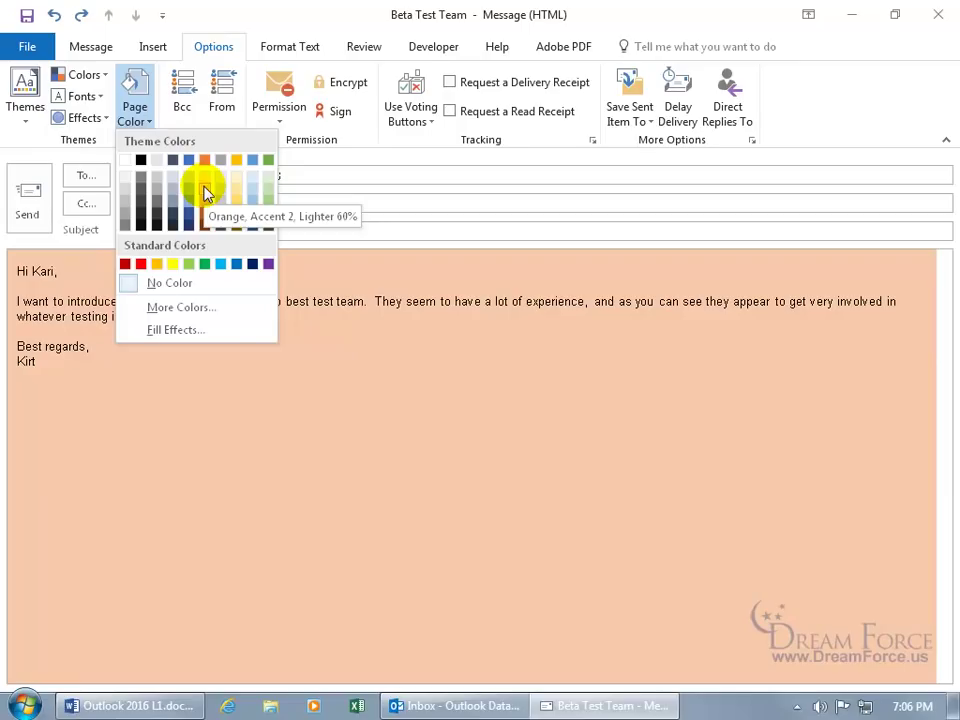
left_click(205, 192)
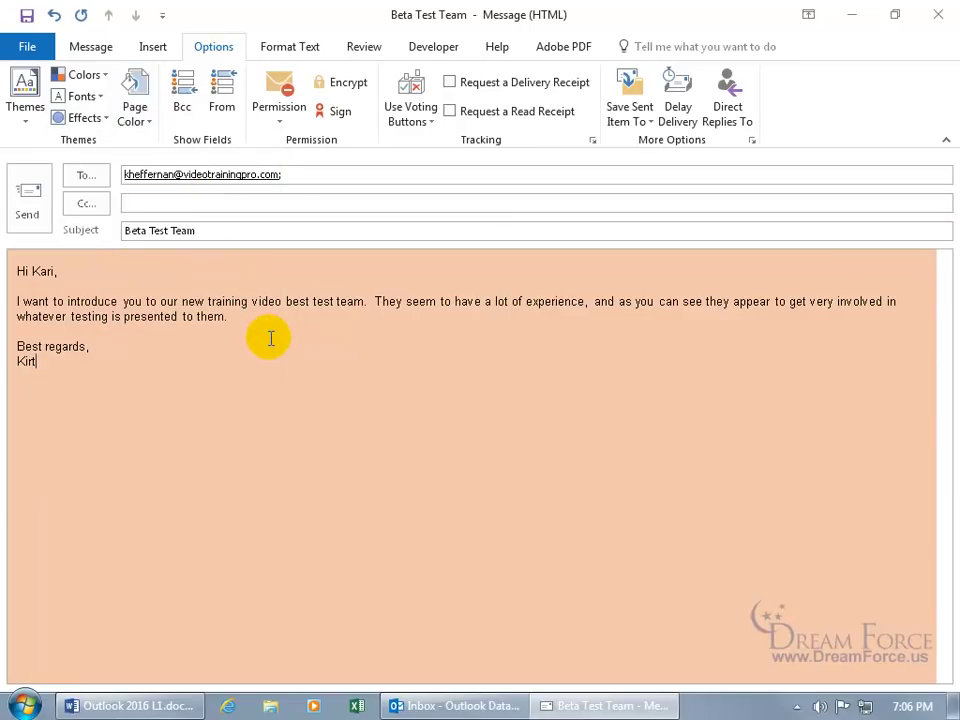
left_click(135, 107)
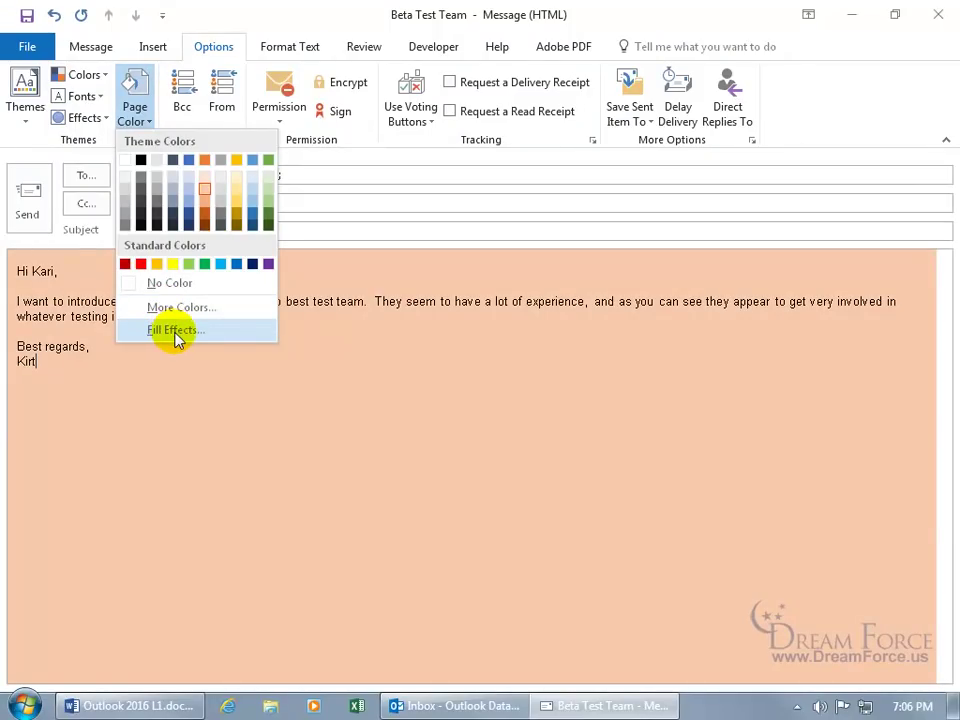
left_click(173, 333)
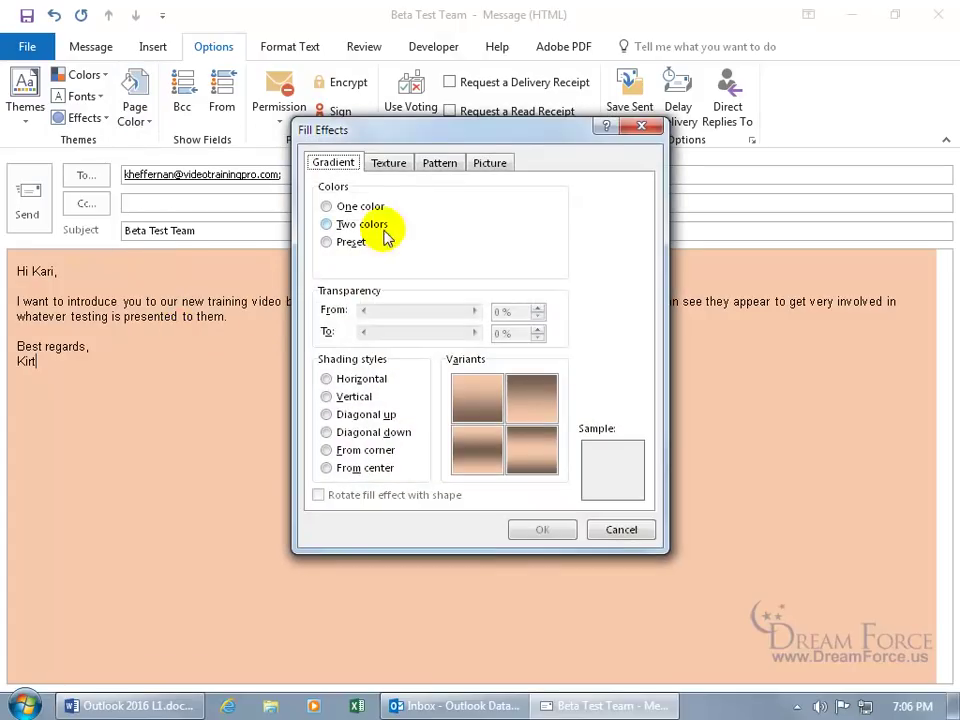
Apply a two-colour gradient ending in Gold, Accent 4, Lighter 60%, shaded Diagonal up, first variant.
left_click(333, 223)
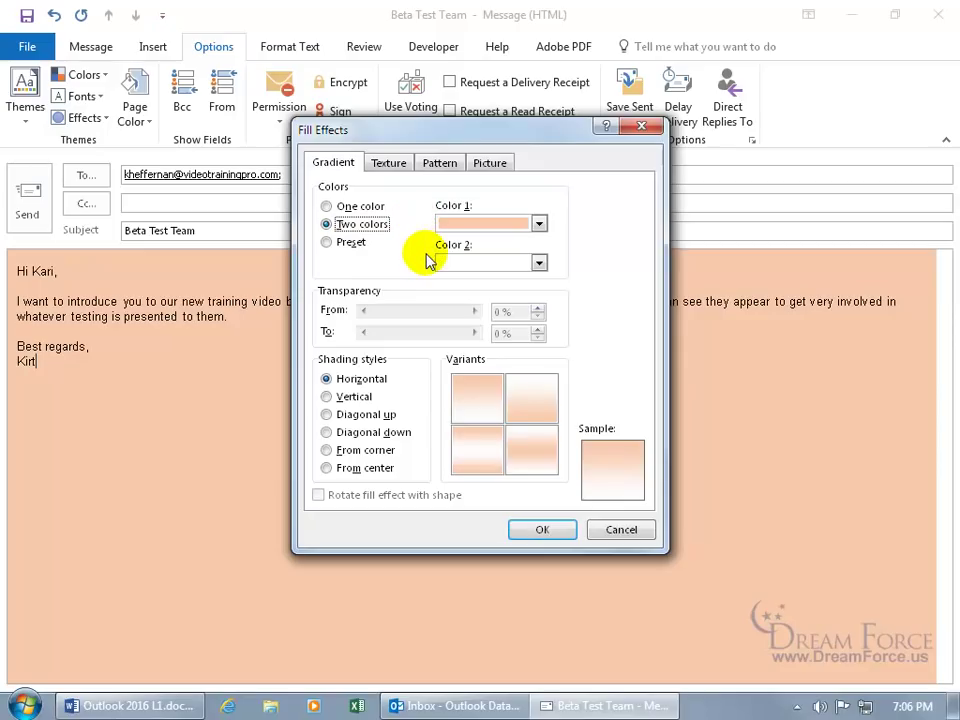
left_click(539, 264)
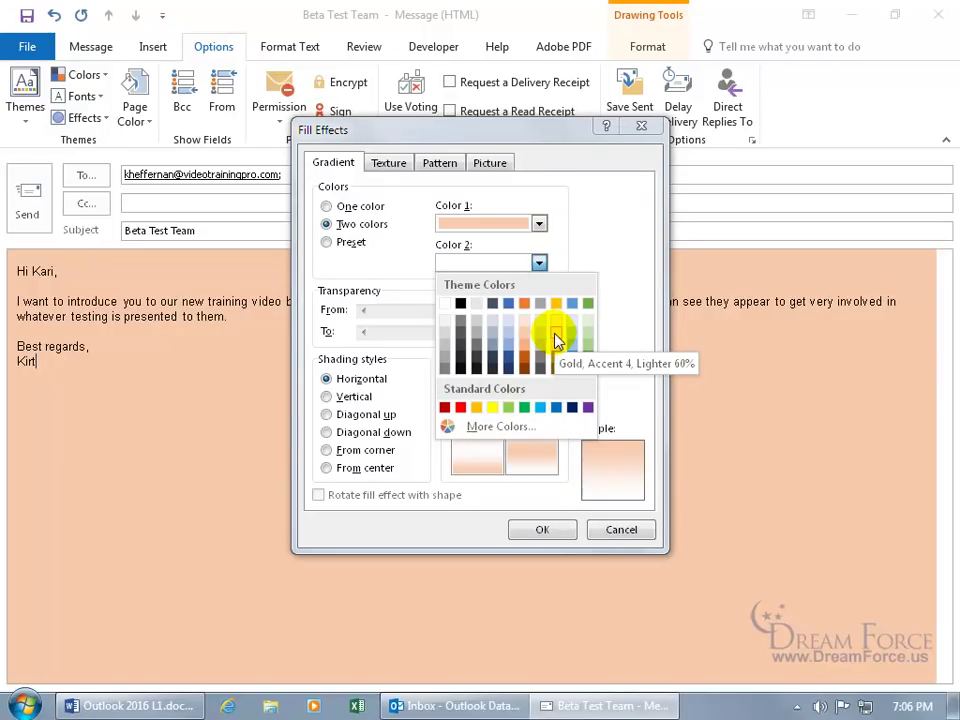
left_click(556, 340)
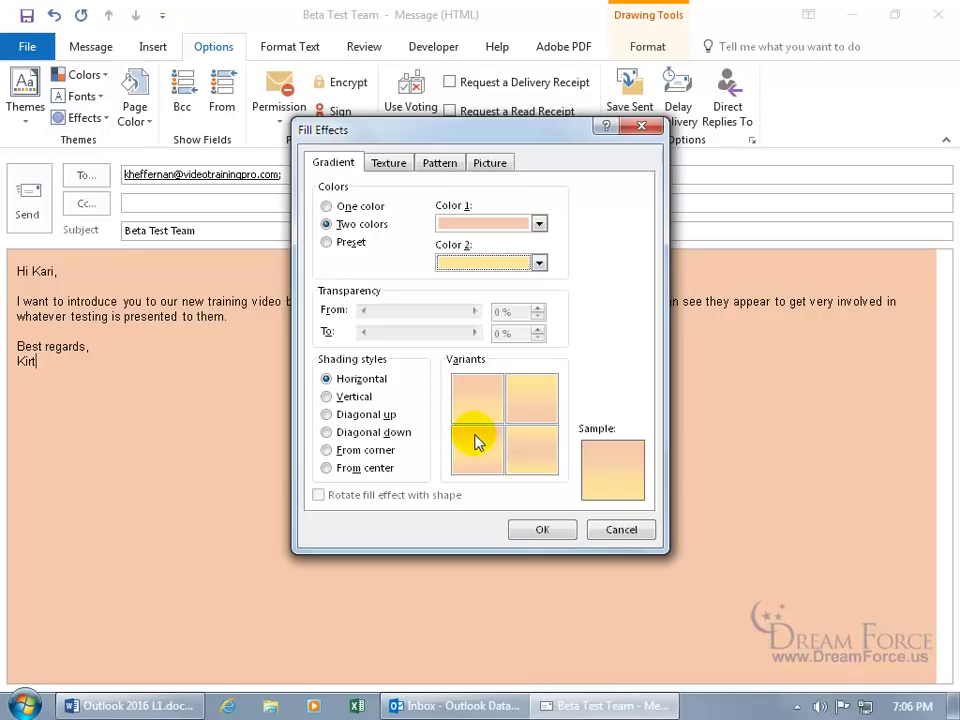
left_click(345, 397)
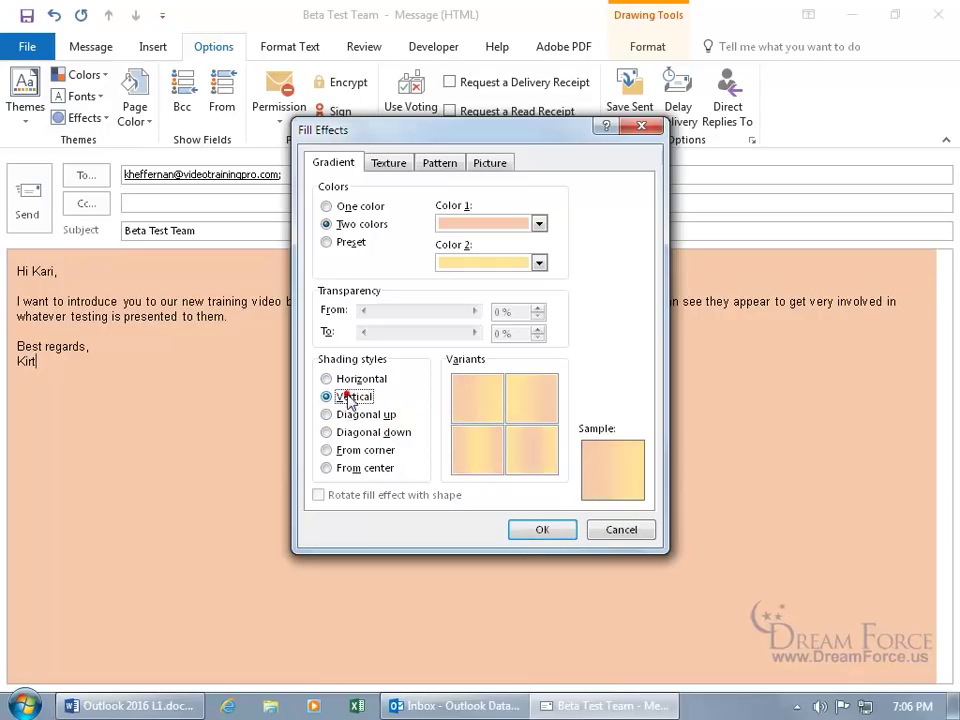
left_click(360, 416)
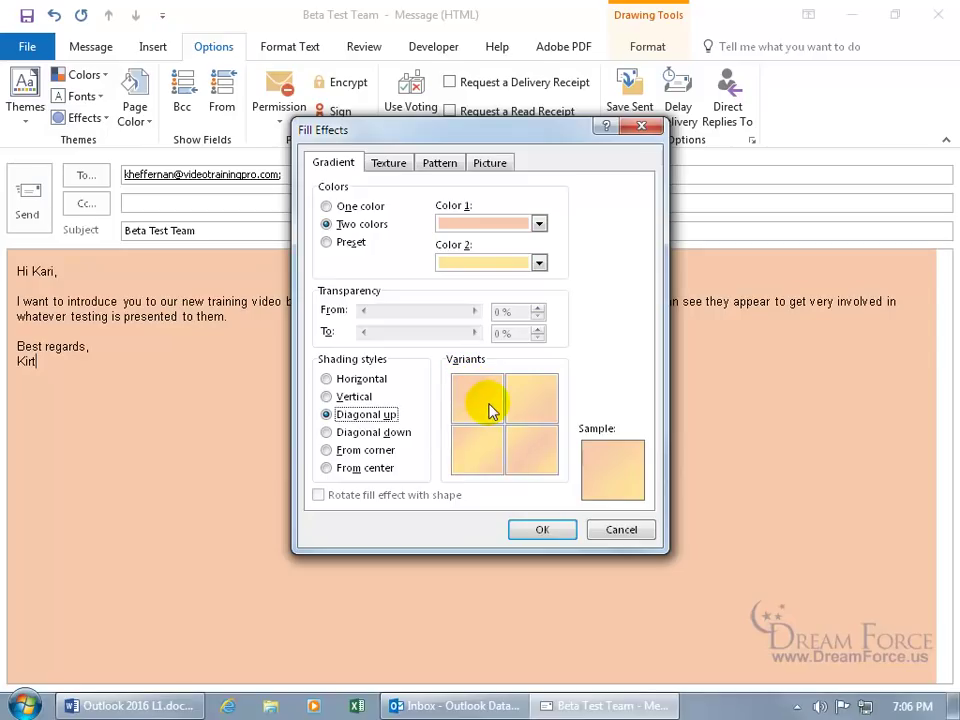
left_click(482, 406)
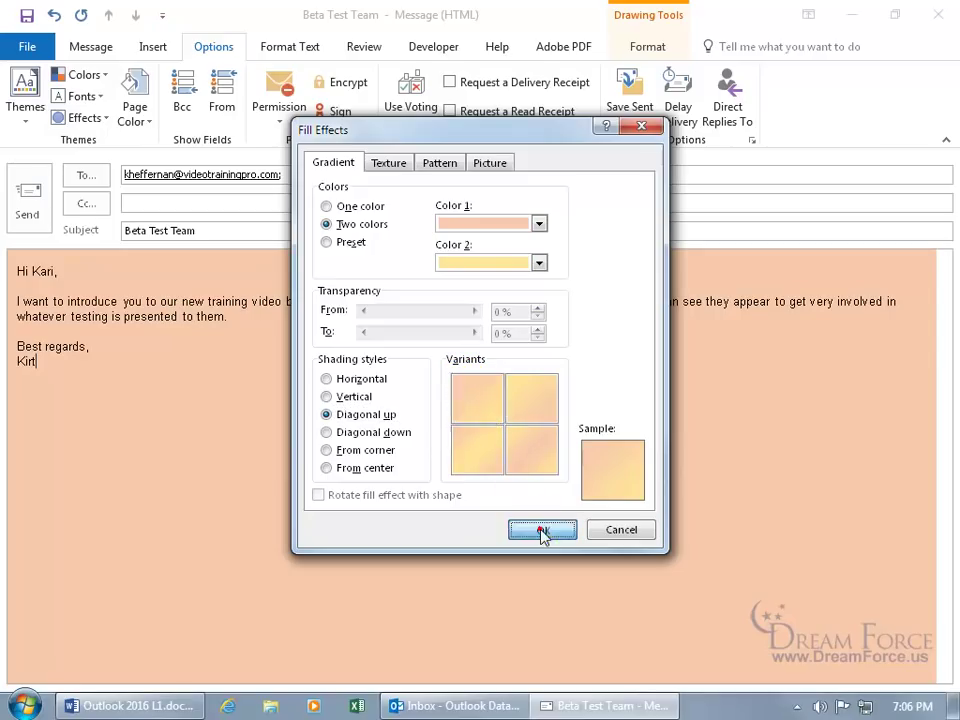
left_click(541, 531)
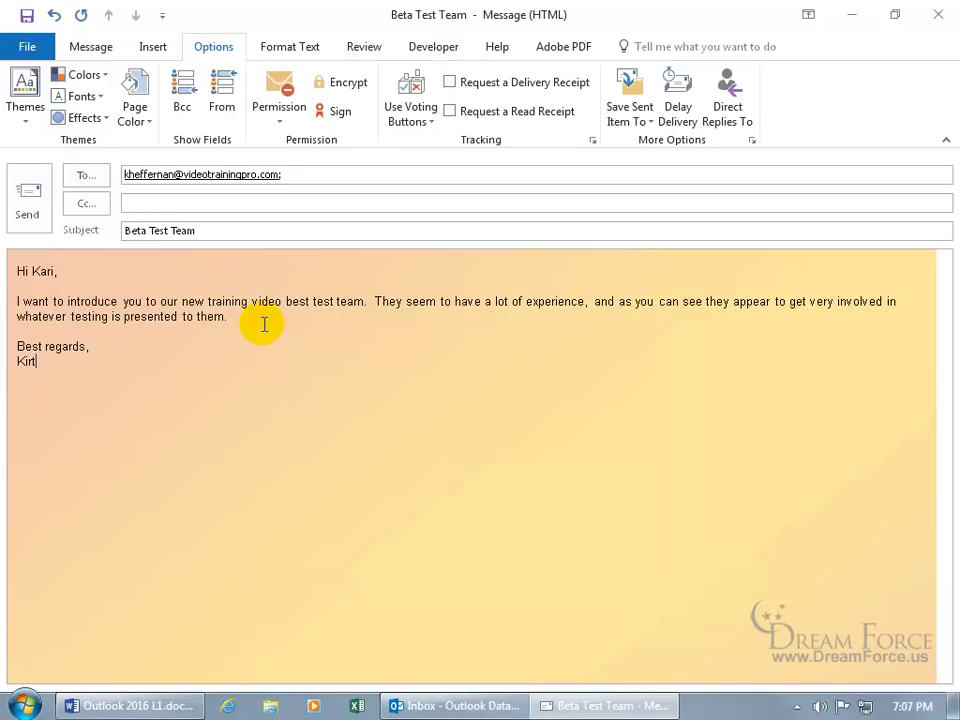
Insert Video-Training.jpg from the Desktop's Exercises folder into the message body.
left_click(148, 47)
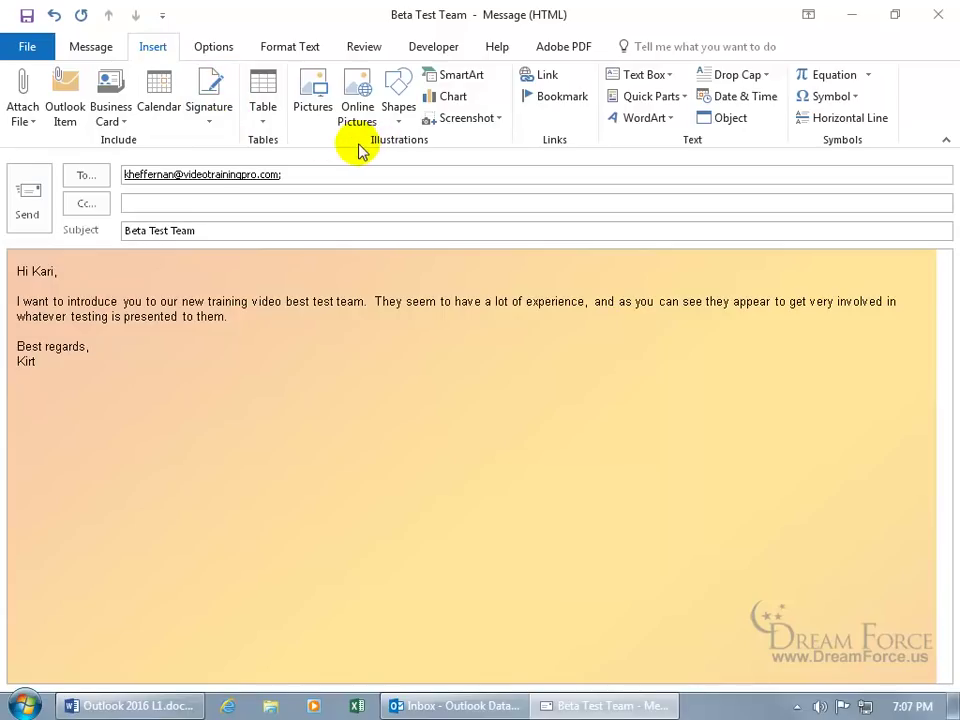
left_click(312, 105)
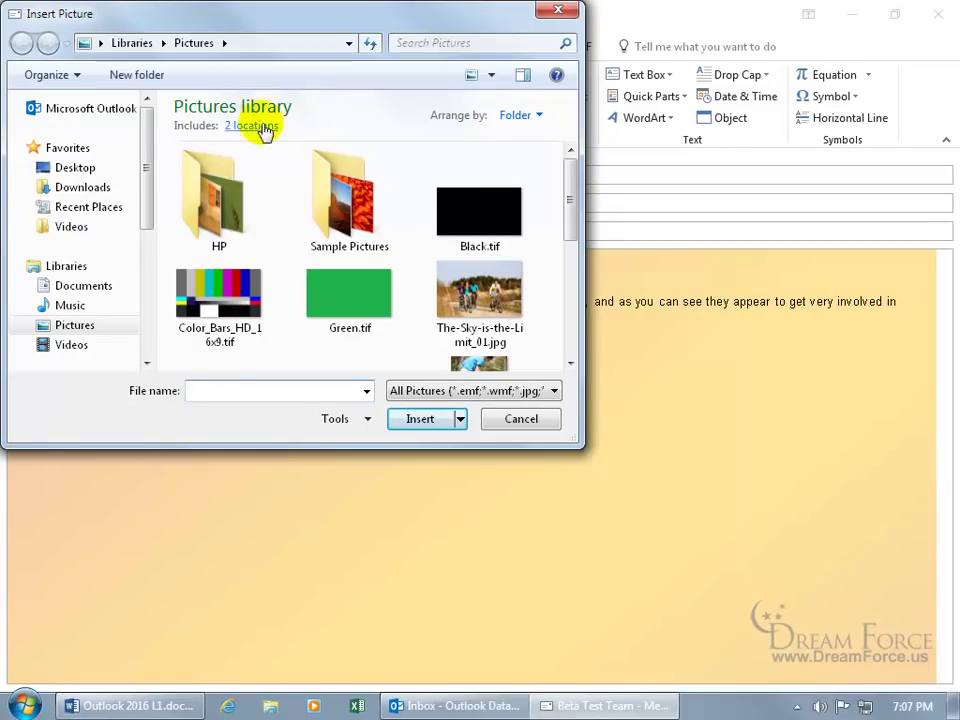
left_click(93, 167)
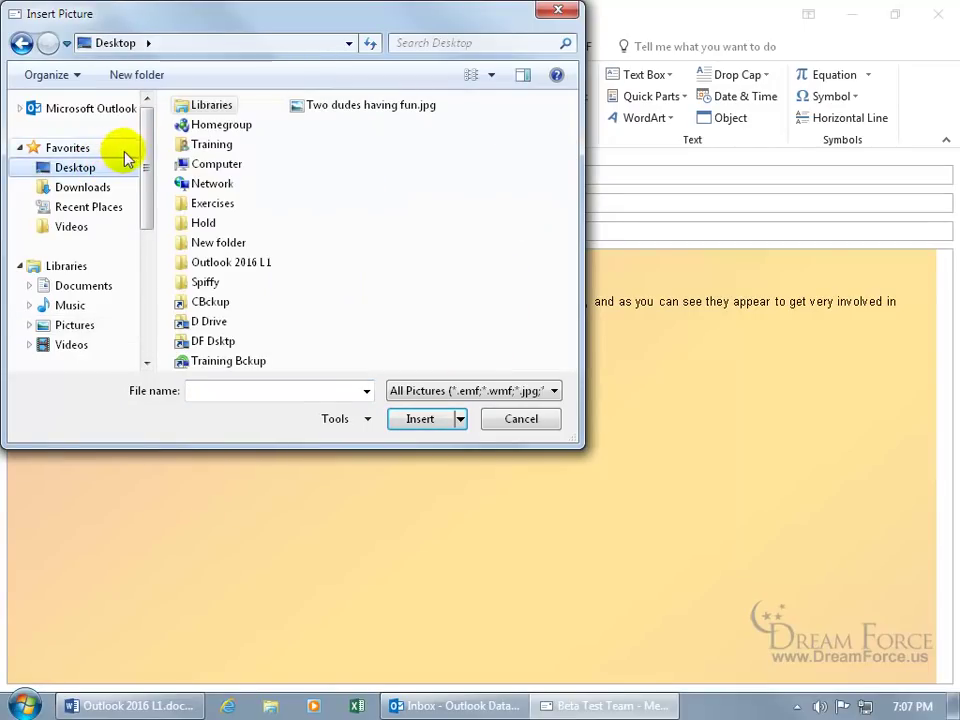
left_click(206, 204)
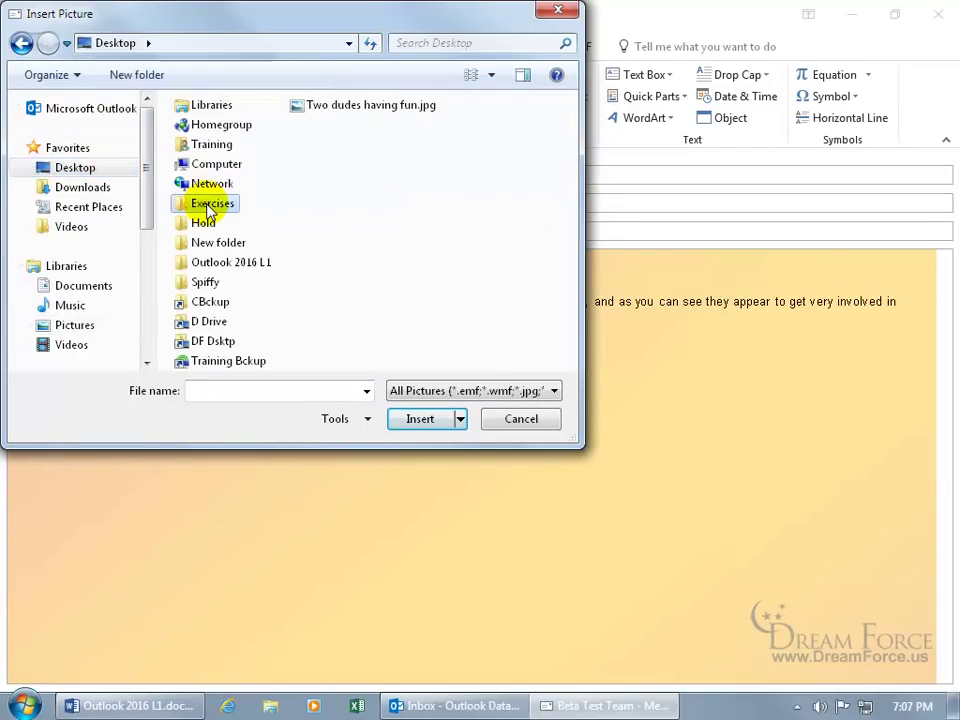
double_click(207, 205)
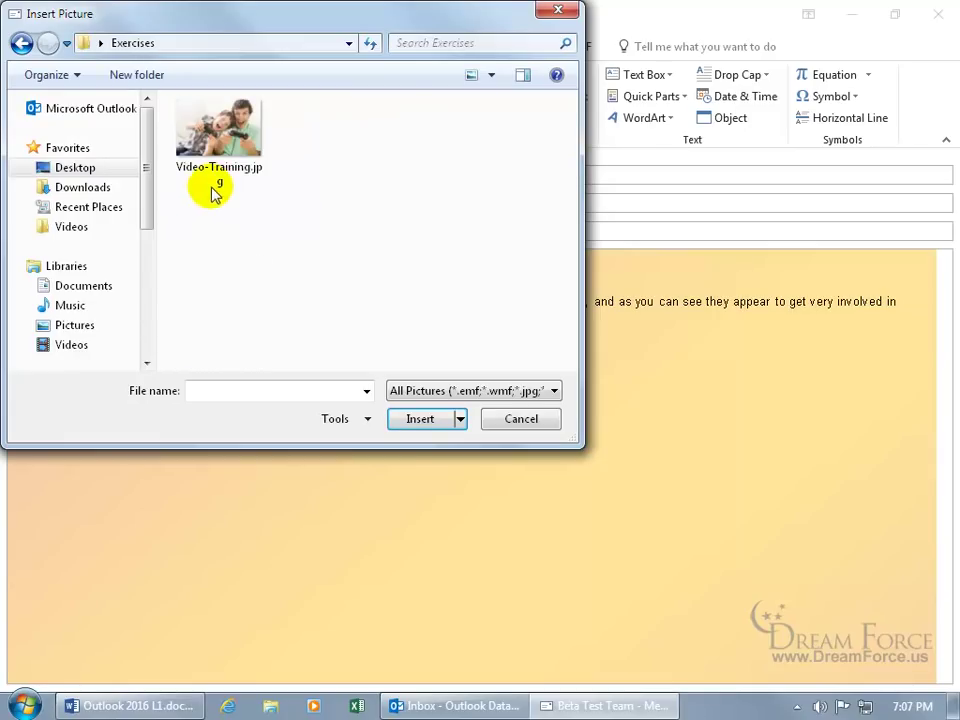
double_click(230, 150)
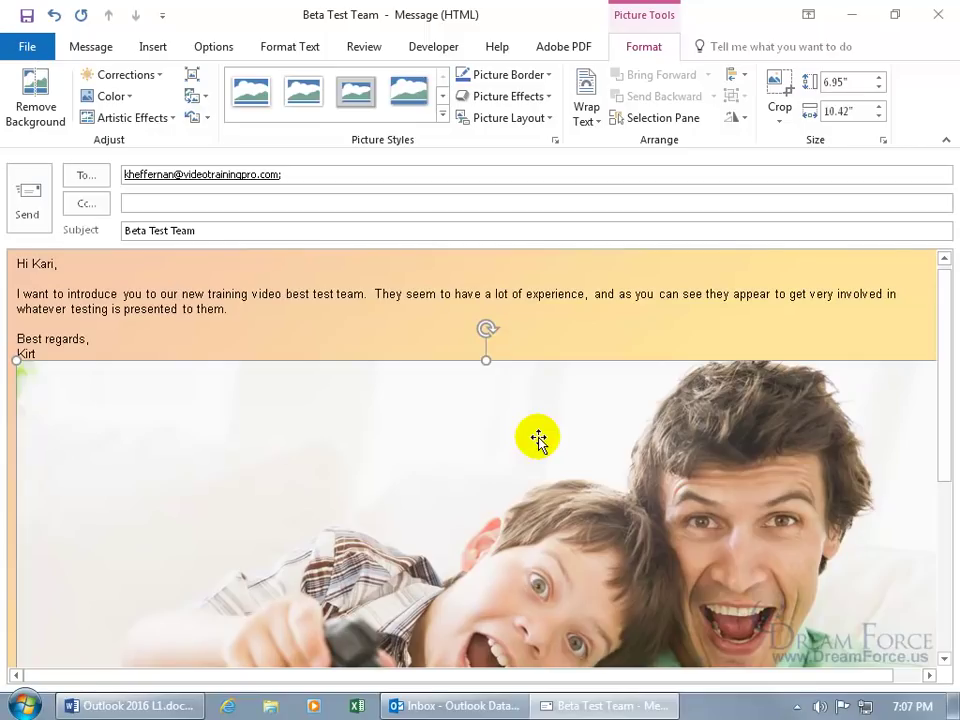
Bring the photo's bottom into view and shrink it proportionally from its corner handle.
scroll(538, 438, "down", 1)
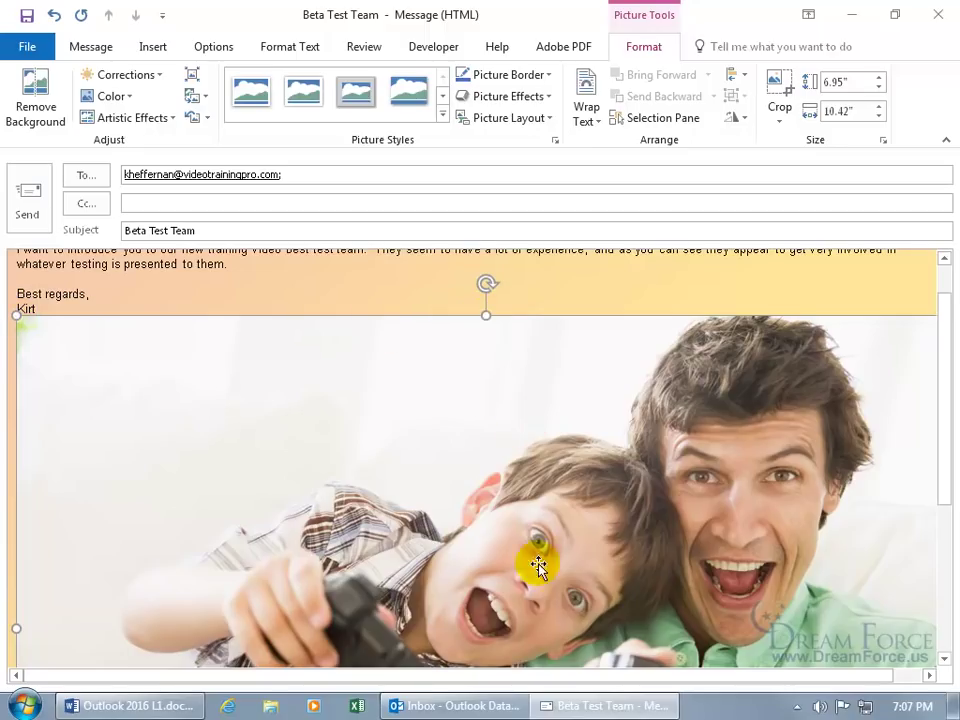
left_click_drag(581, 675, 666, 677)
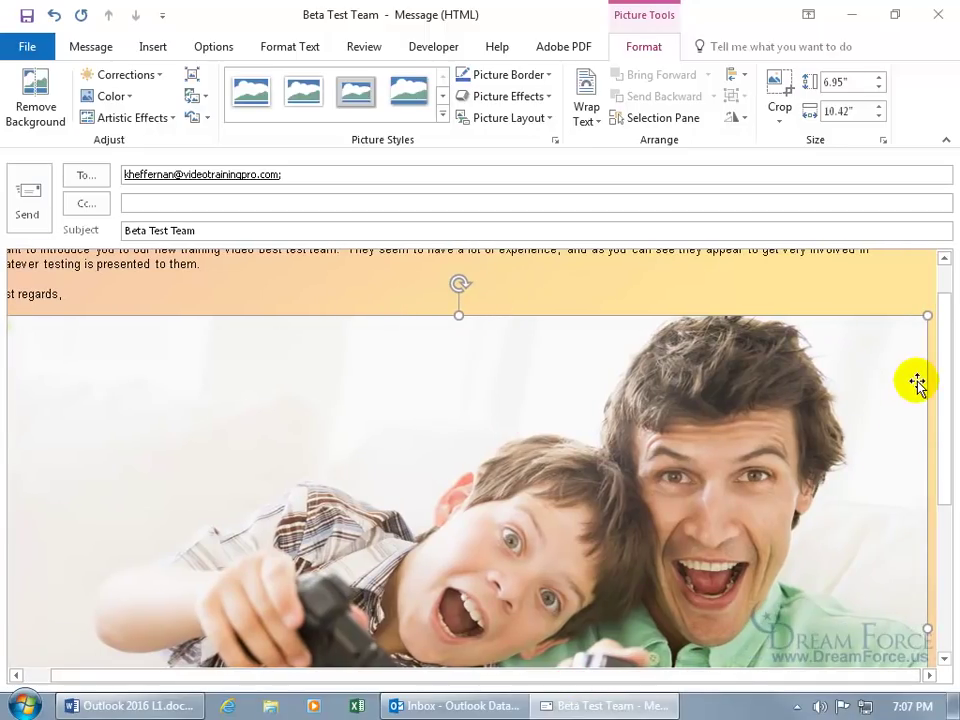
left_click(948, 500)
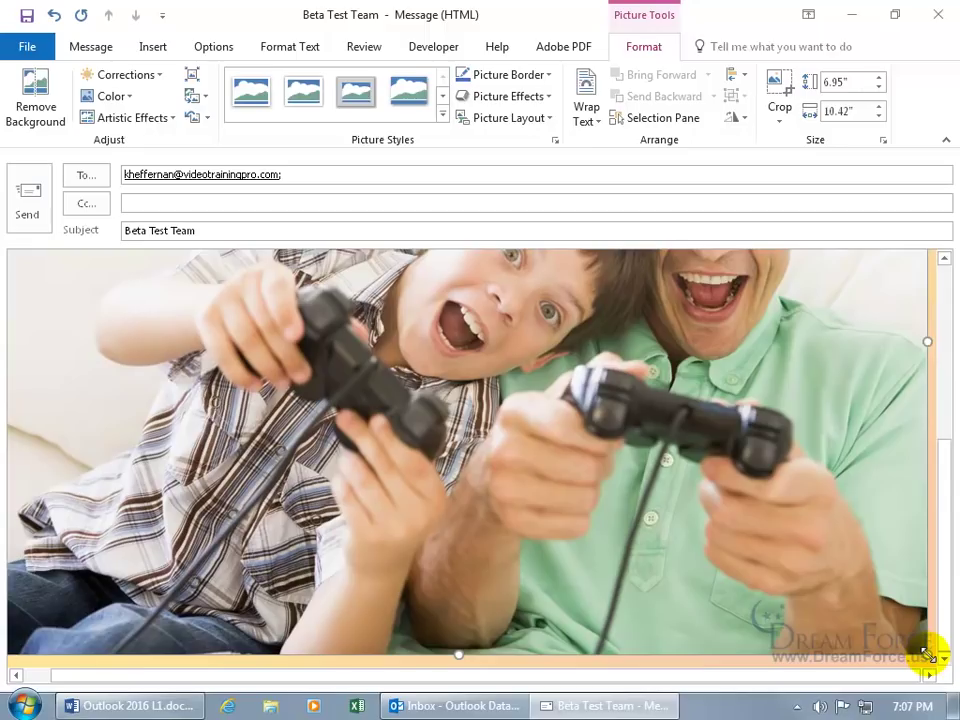
left_click_drag(929, 655, 424, 390)
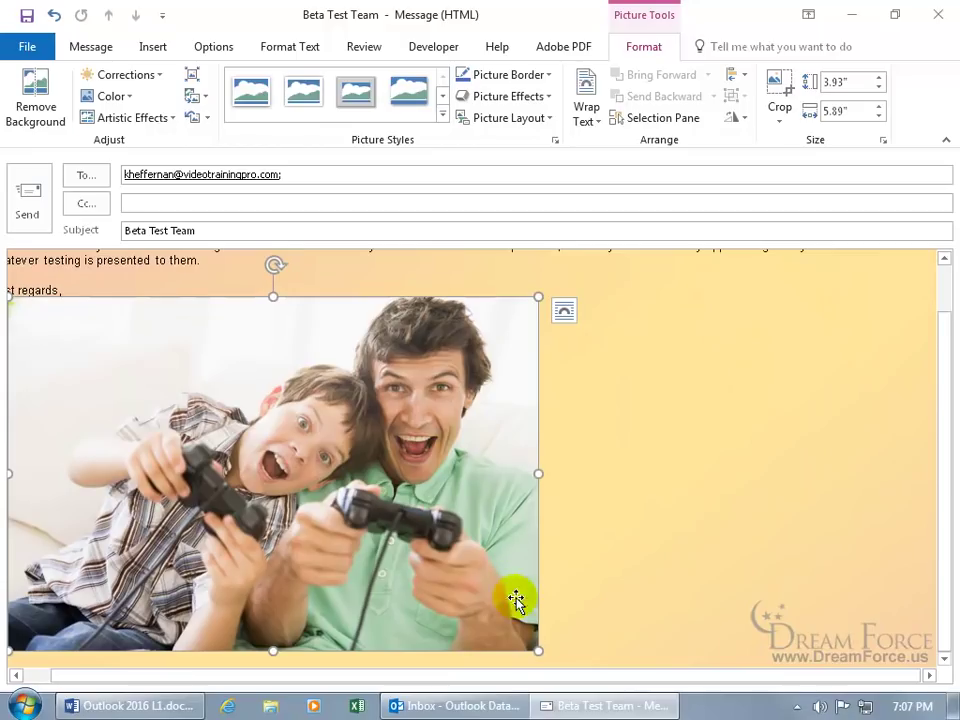
Undo an accidental width-only narrowing, then shrink the photo proportionally to 2.83 by 4.25 inches.
left_click_drag(512, 675, 463, 679)
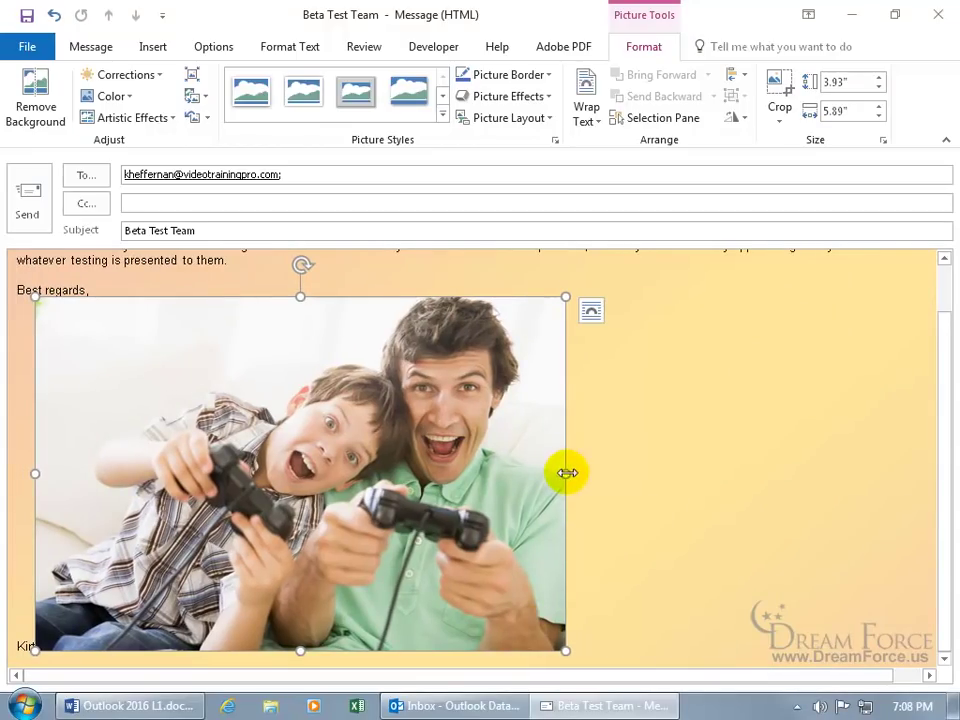
left_click_drag(566, 472, 297, 476)
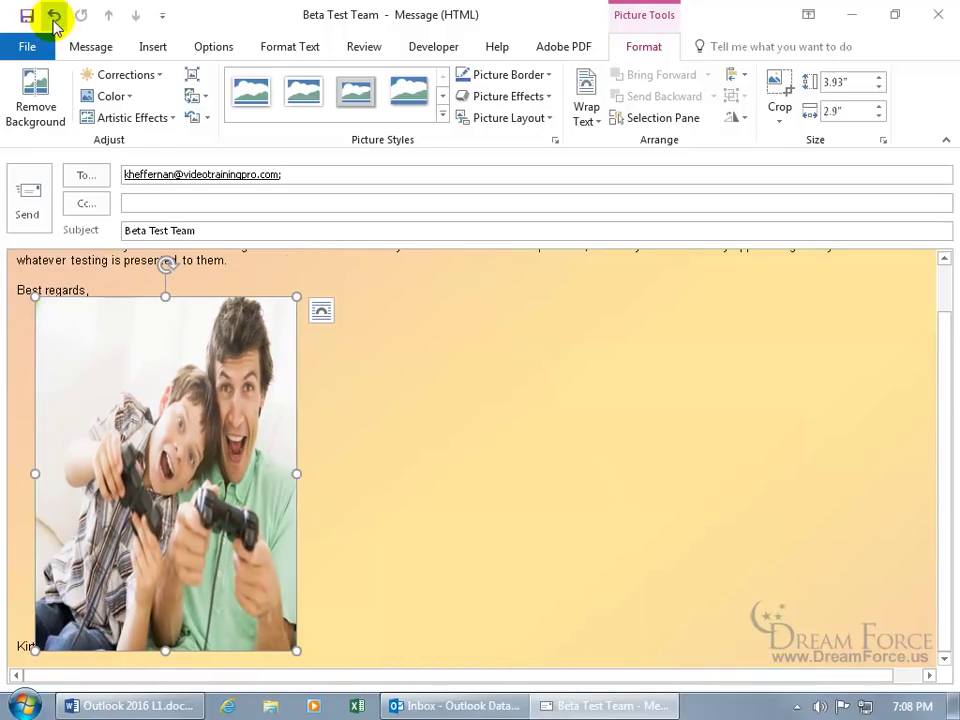
left_click(54, 15)
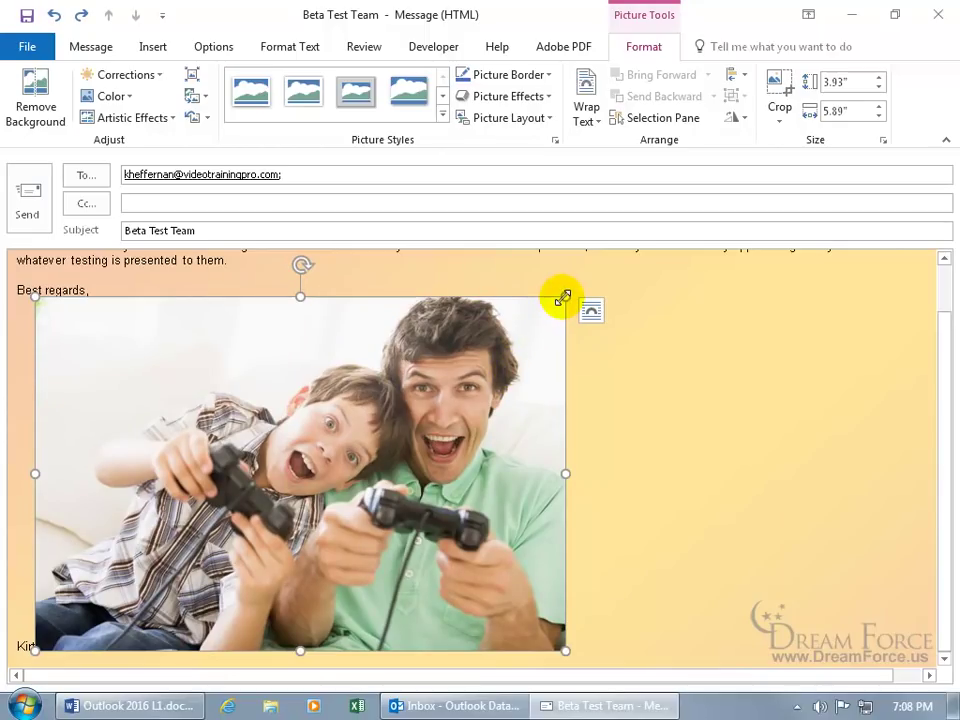
left_click_drag(563, 297, 300, 385)
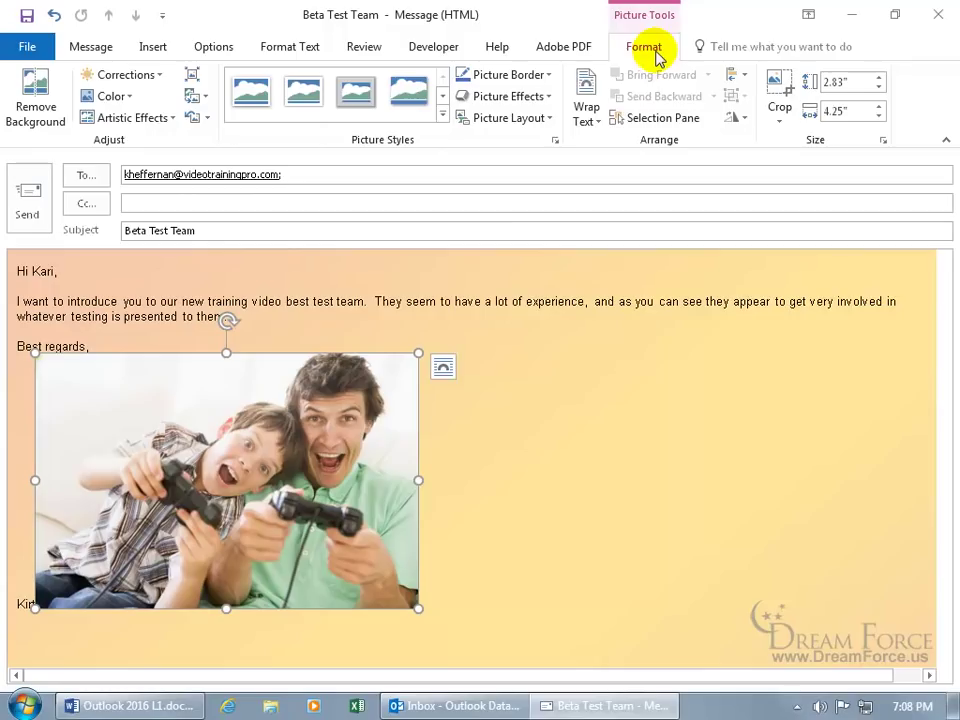
Reset the selected photo's picture and size back to the original 6.95 by 10.42 inches.
left_click(450, 316)
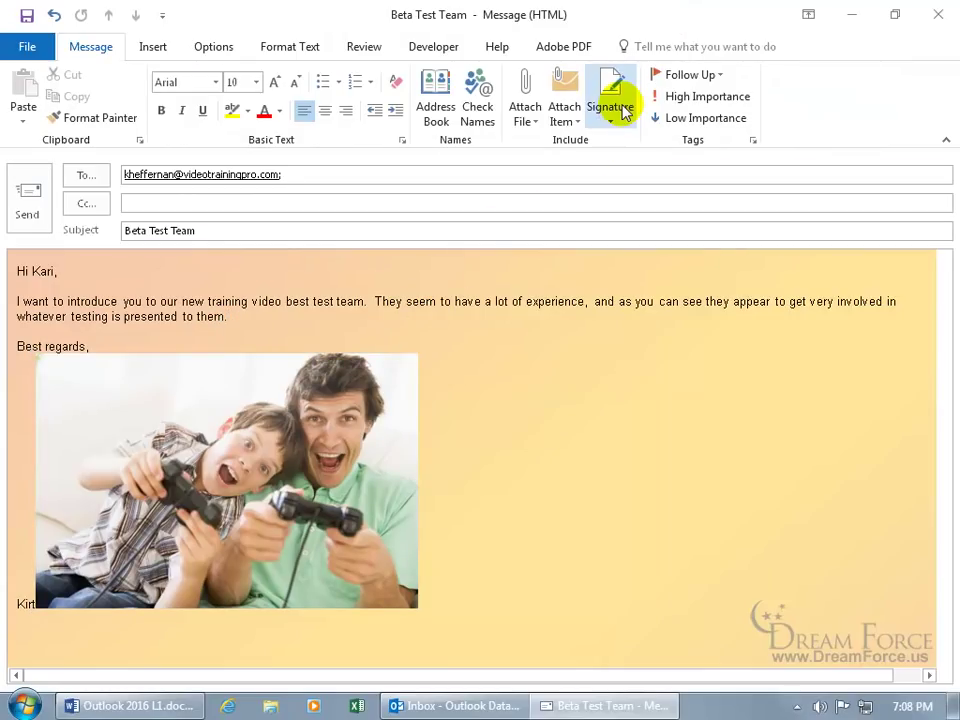
left_click(262, 447)
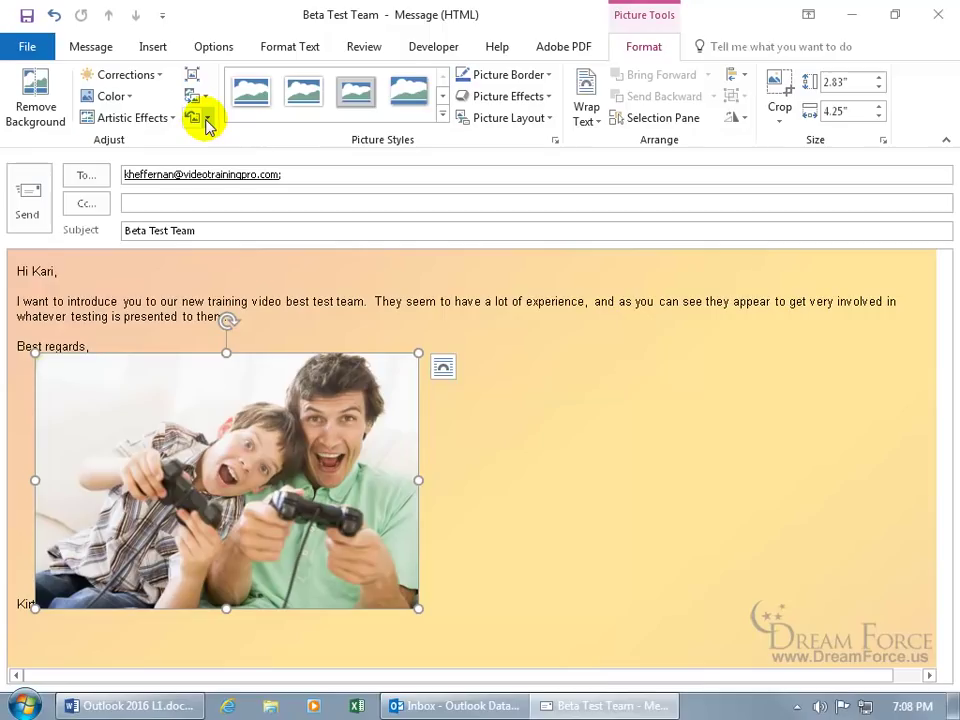
left_click(207, 121)
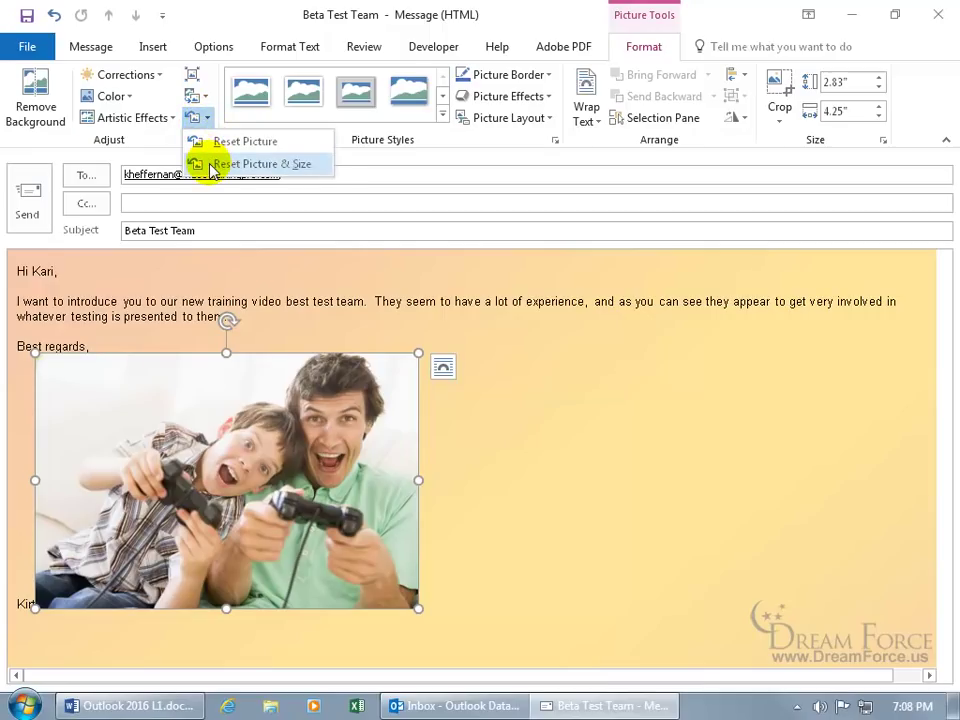
left_click(289, 170)
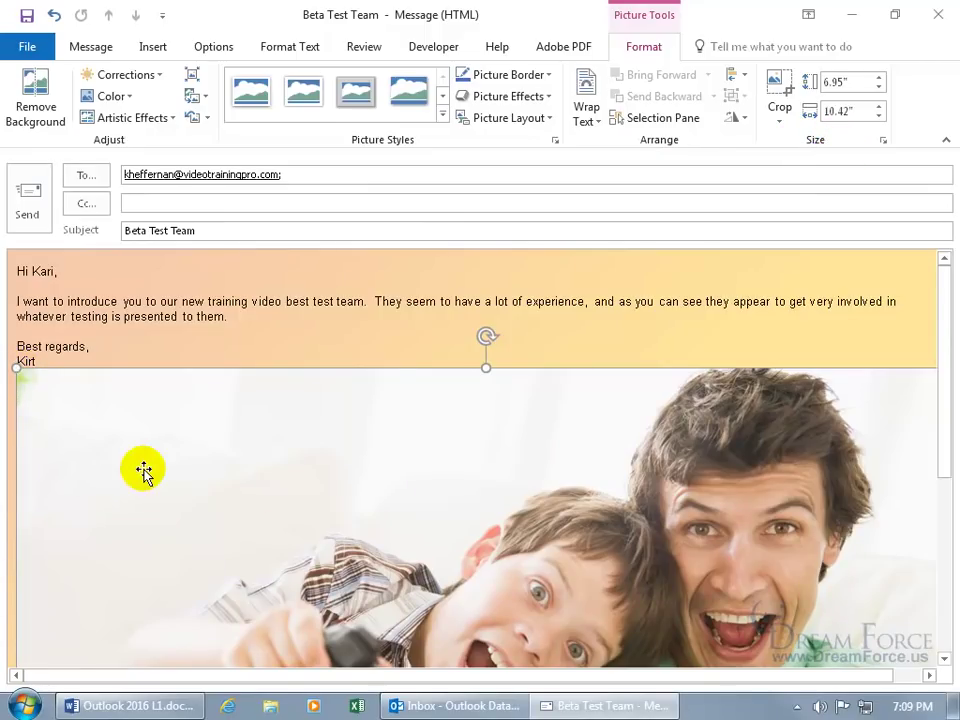
Set the photo width to 3 inches, making it 2 inches tall, then open the Layout size settings.
left_click(850, 110)
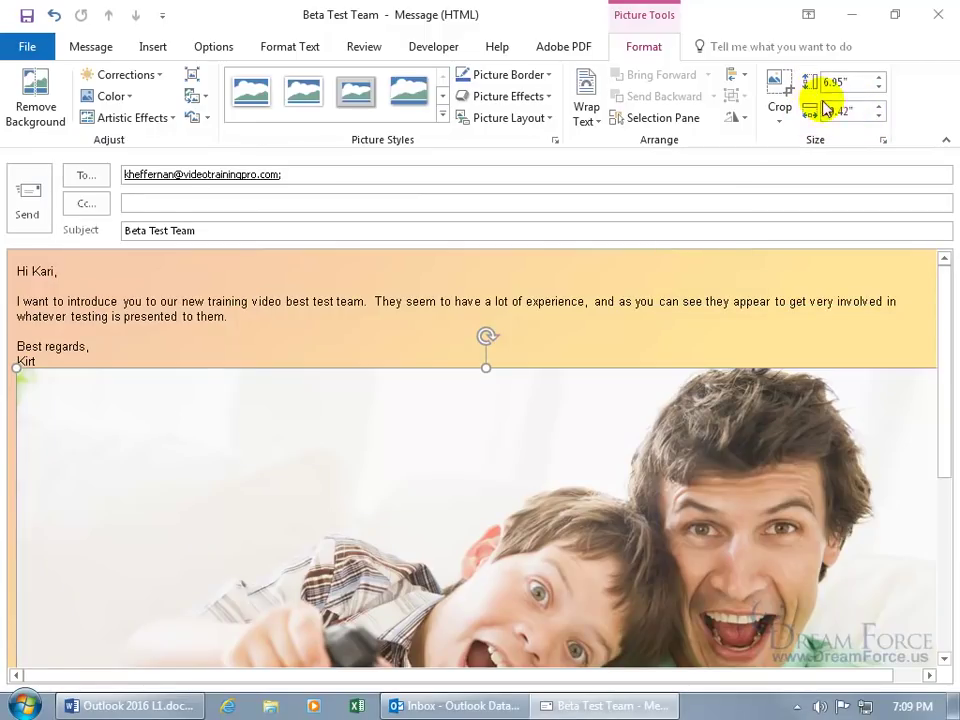
double_click(860, 110)
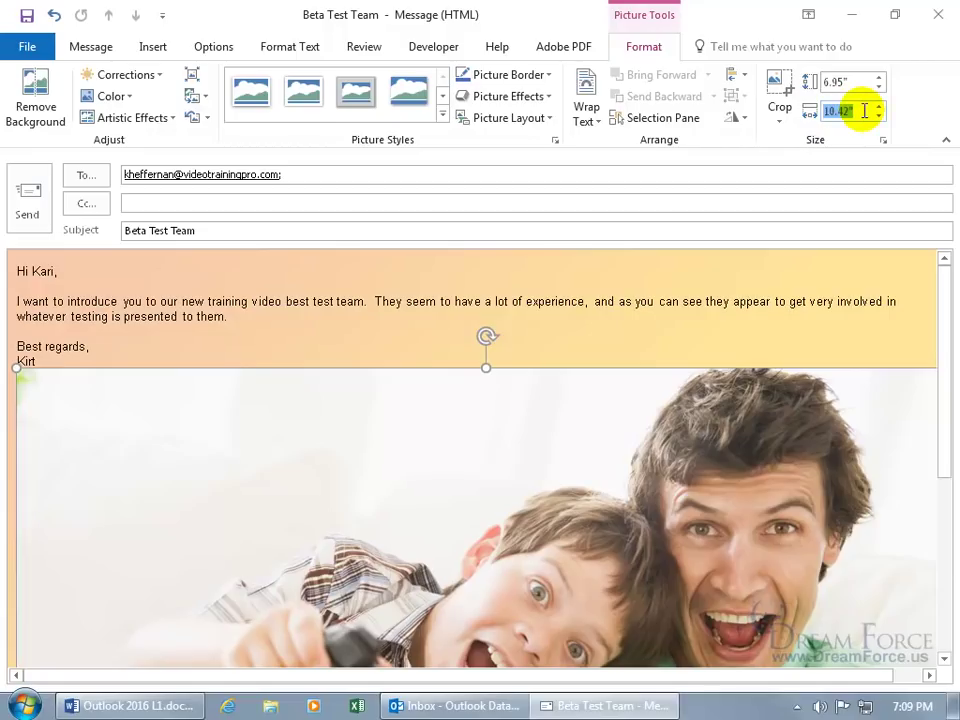
type("3")
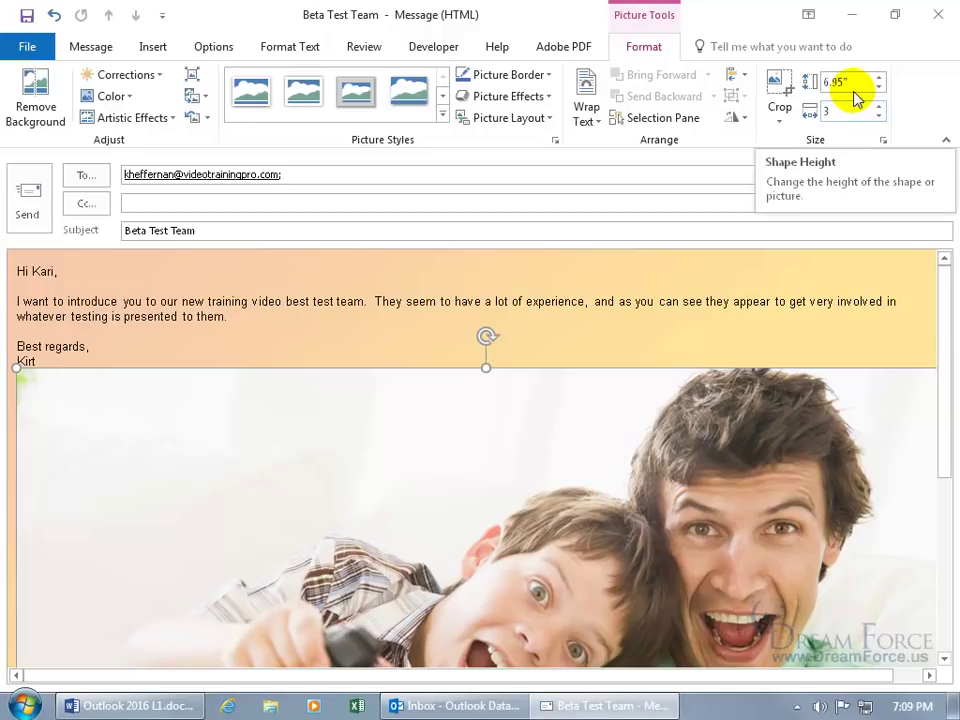
key("Return")
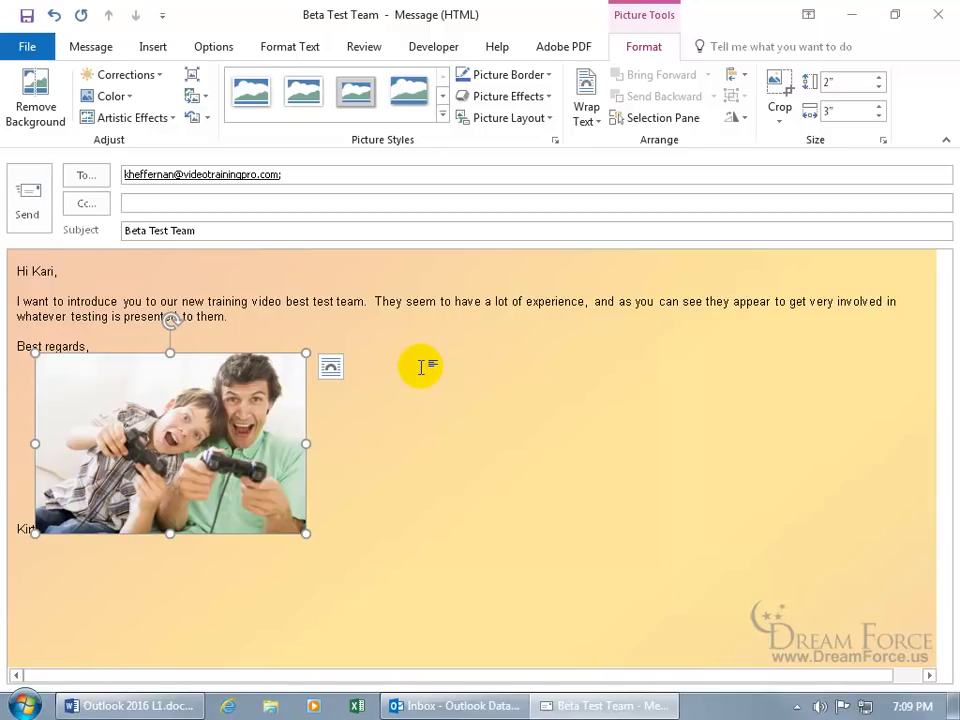
left_click(884, 143)
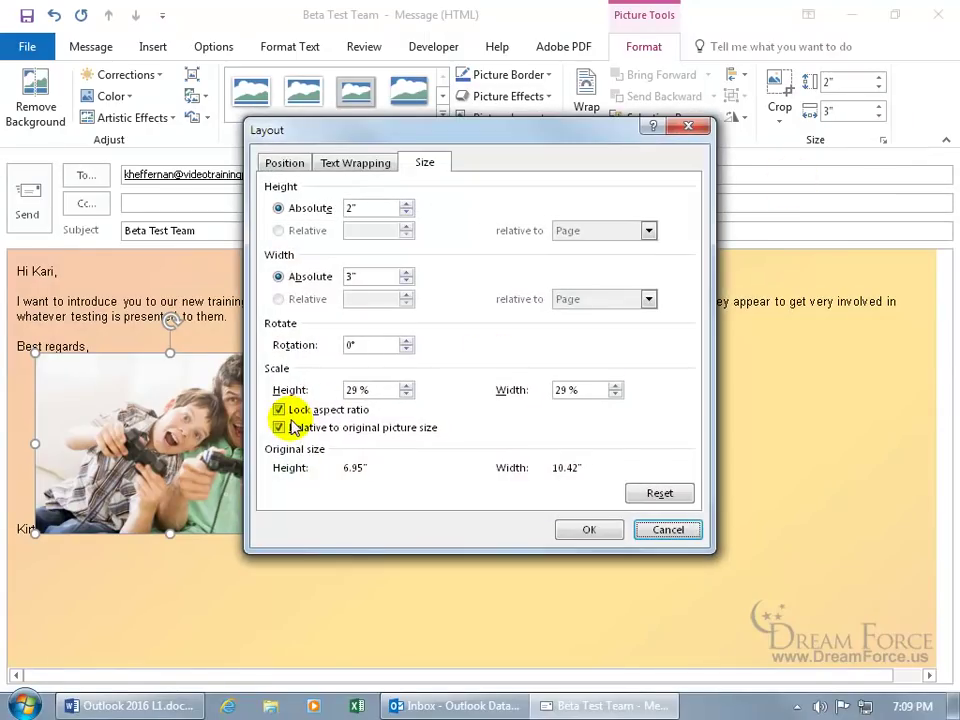
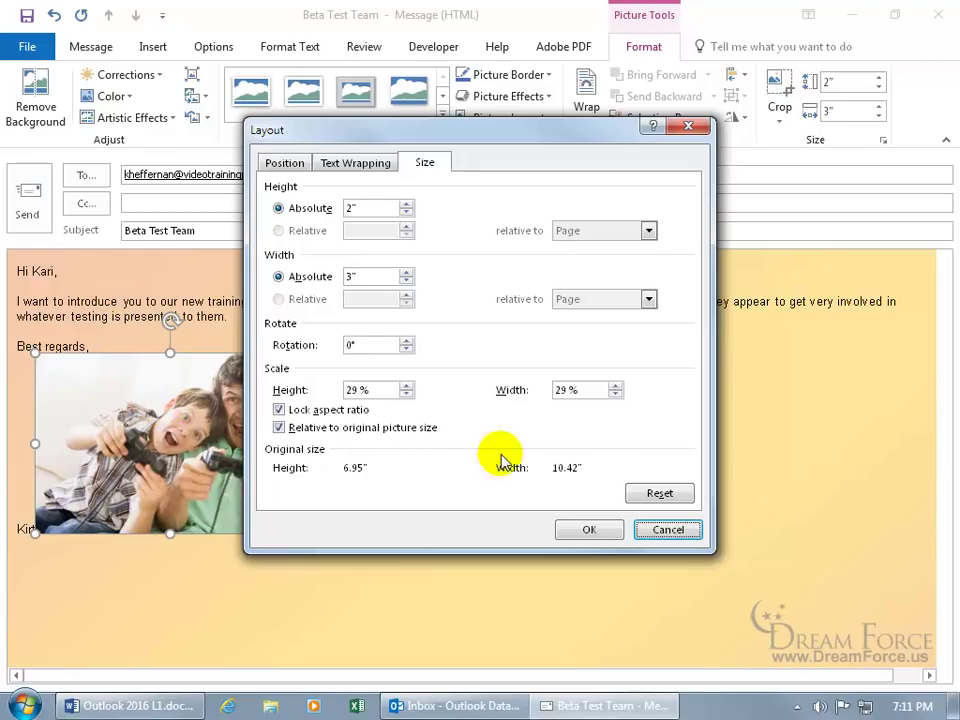
Reset the photo to its original 6.95" by 10.42" size, then set its width to 3 inches.
left_click(657, 497)
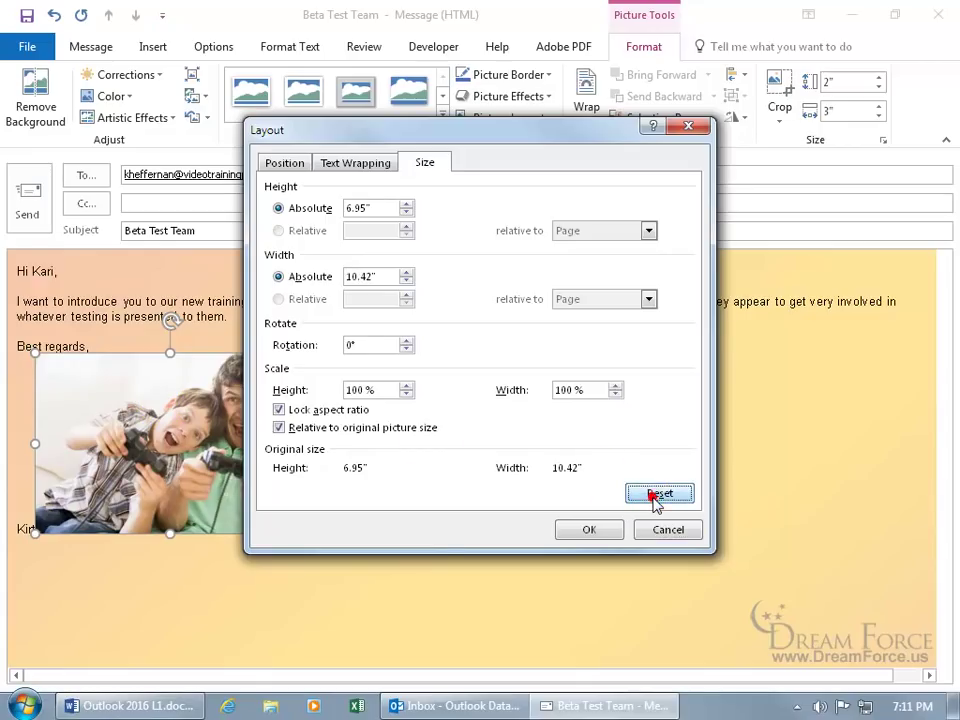
left_click(575, 530)
left_click(851, 109)
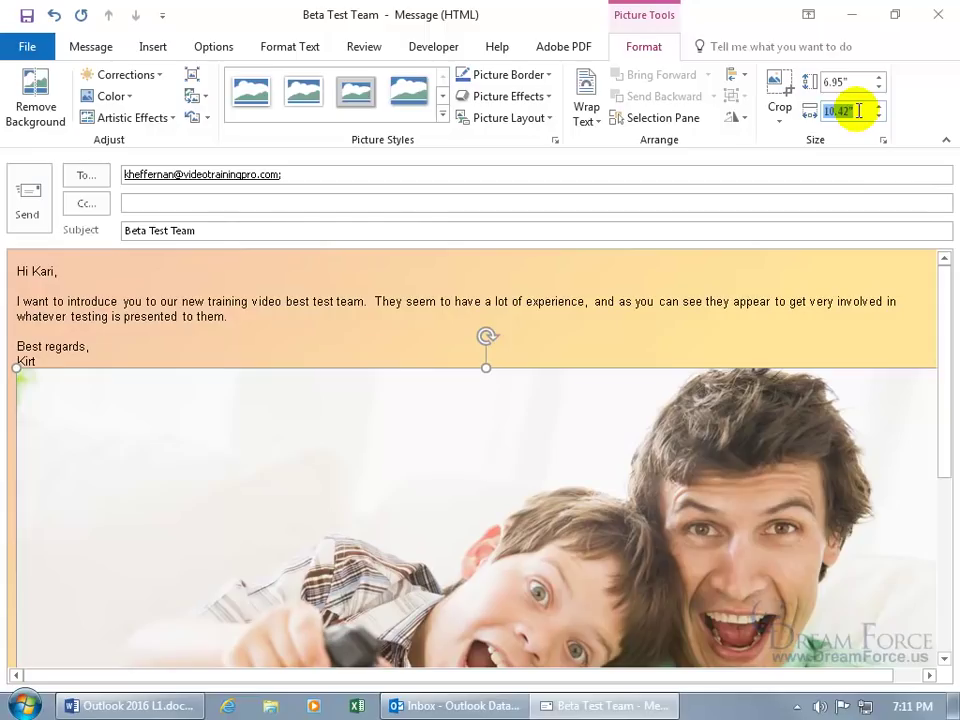
type("3")
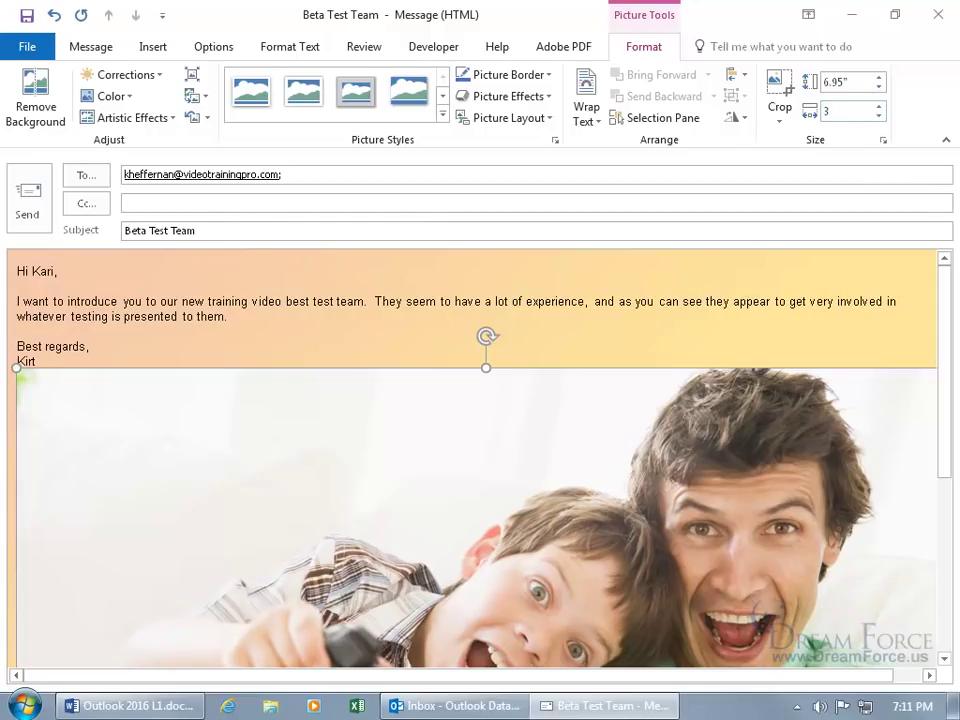
key("Return")
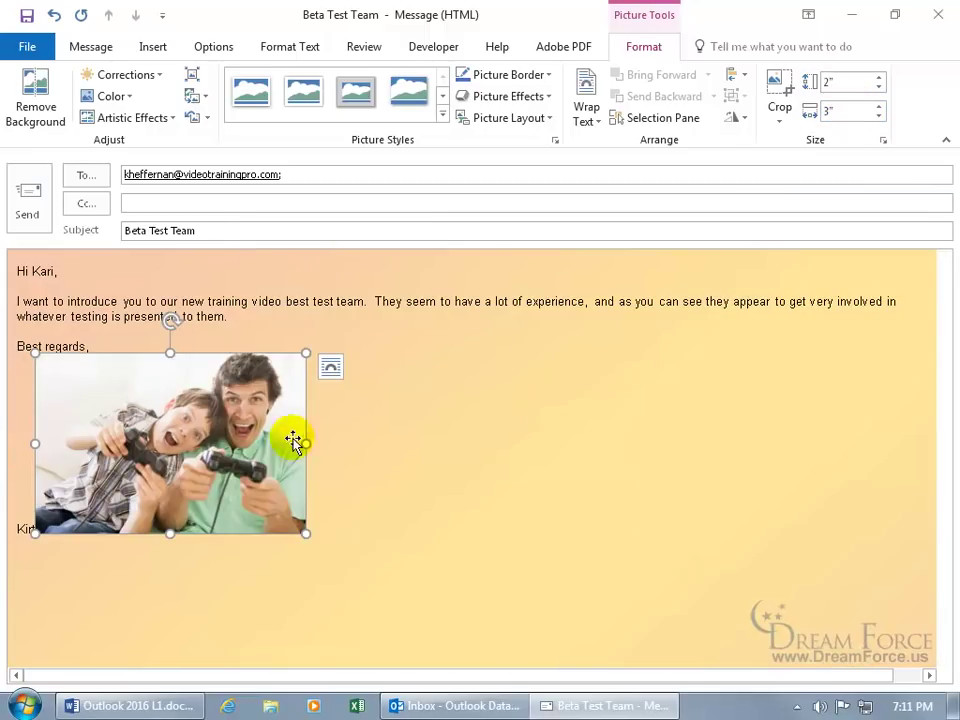
left_click(96, 379)
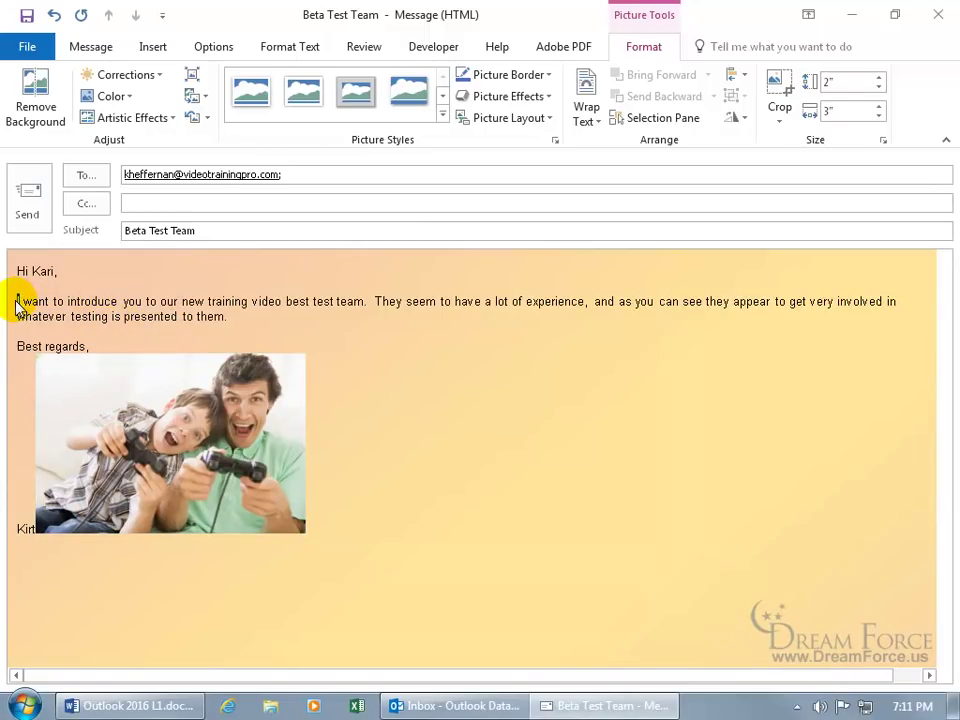
left_click_drag(16, 305, 17, 306)
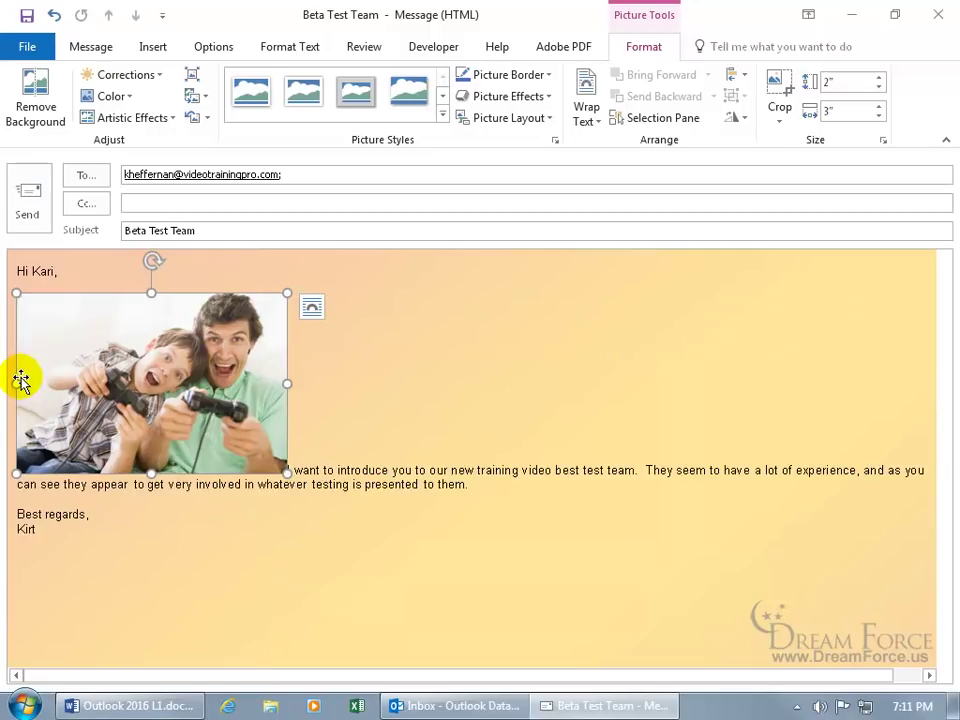
left_click(317, 480)
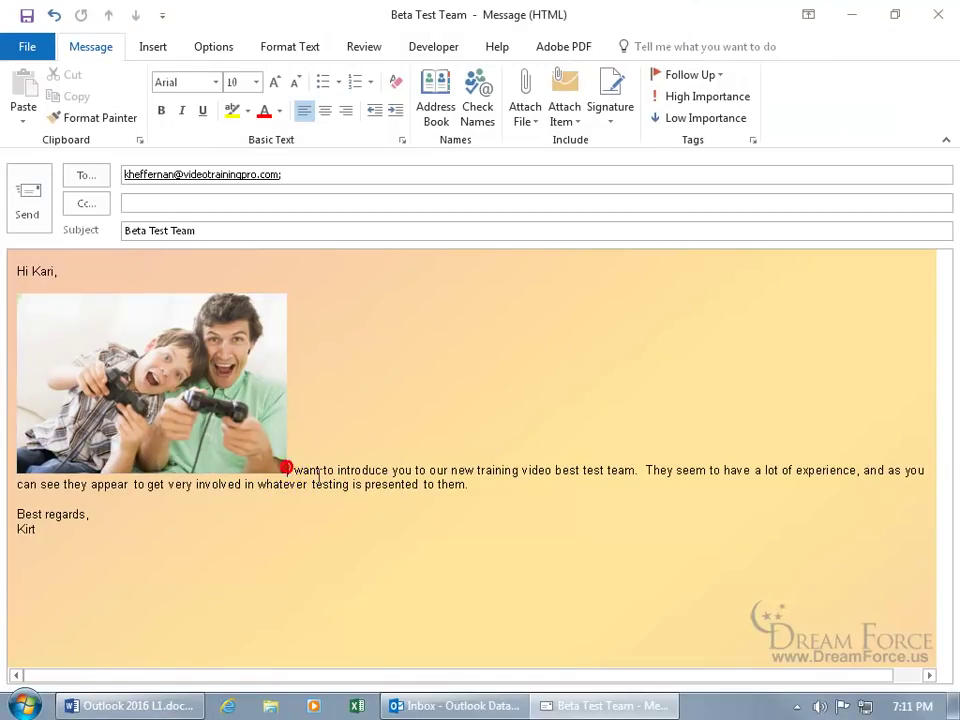
left_click(317, 480)
key("Return")
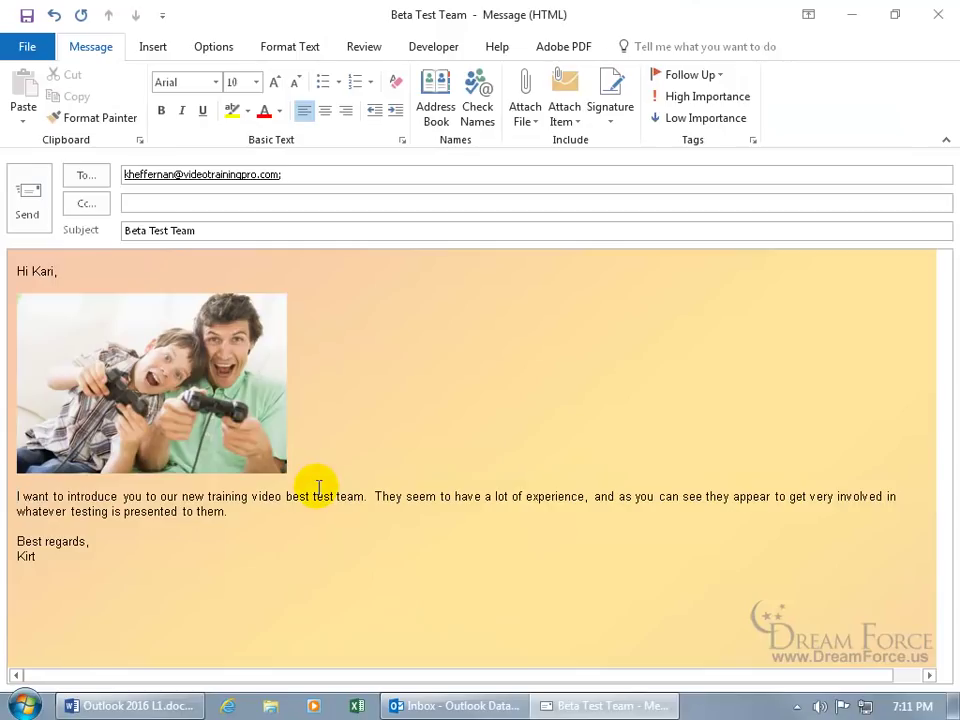
left_click(54, 15)
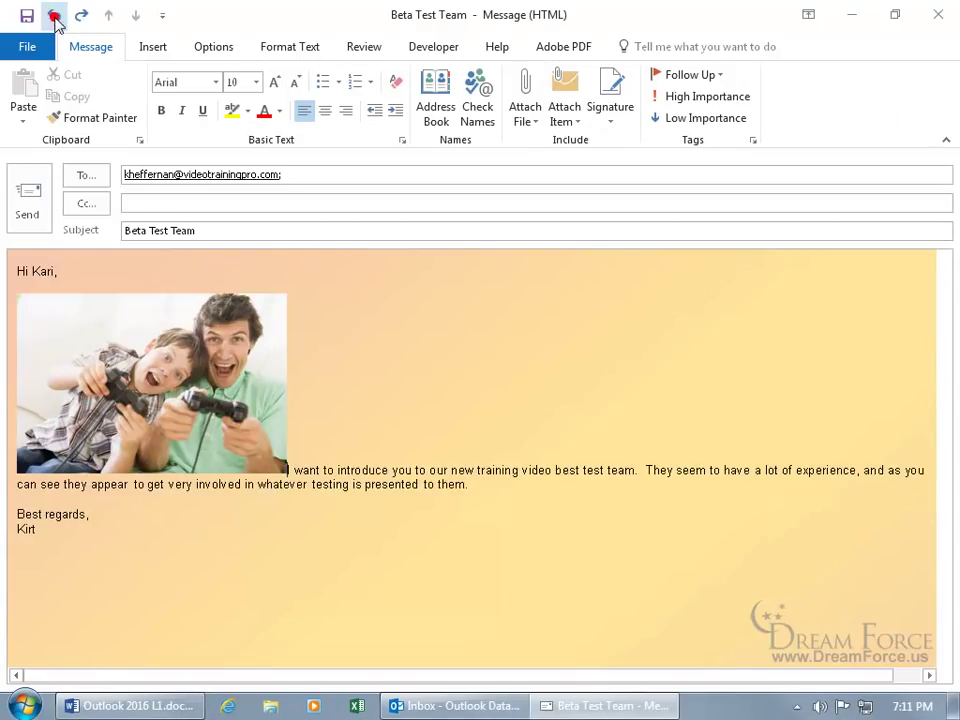
left_click(54, 15)
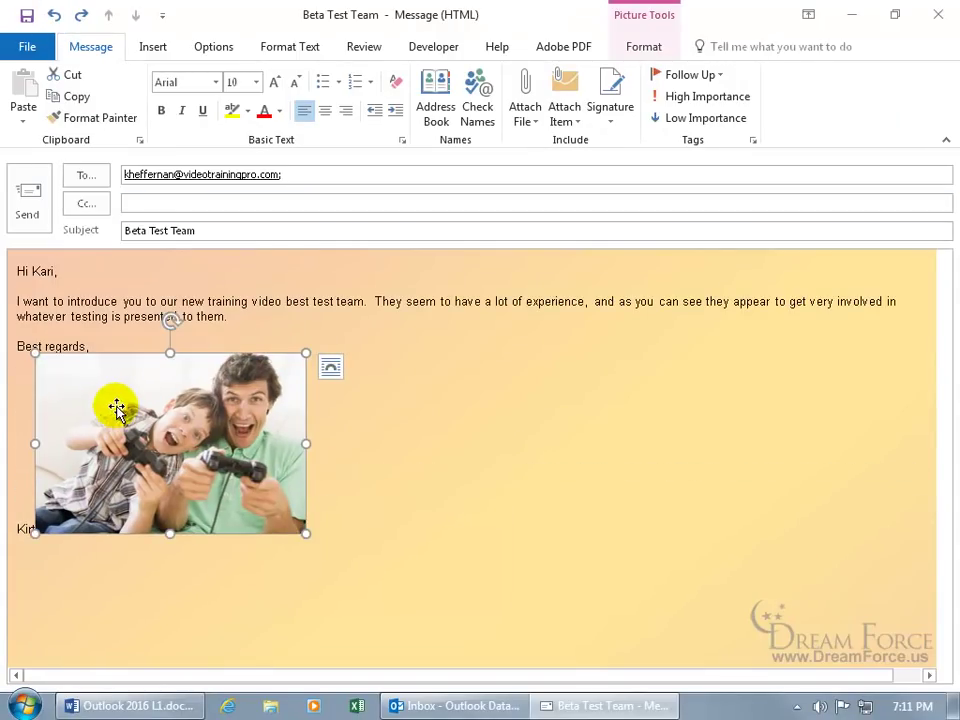
Wrap the photo In Front of Text, drag it to the message centre, and click after the signature name.
left_click(329, 372)
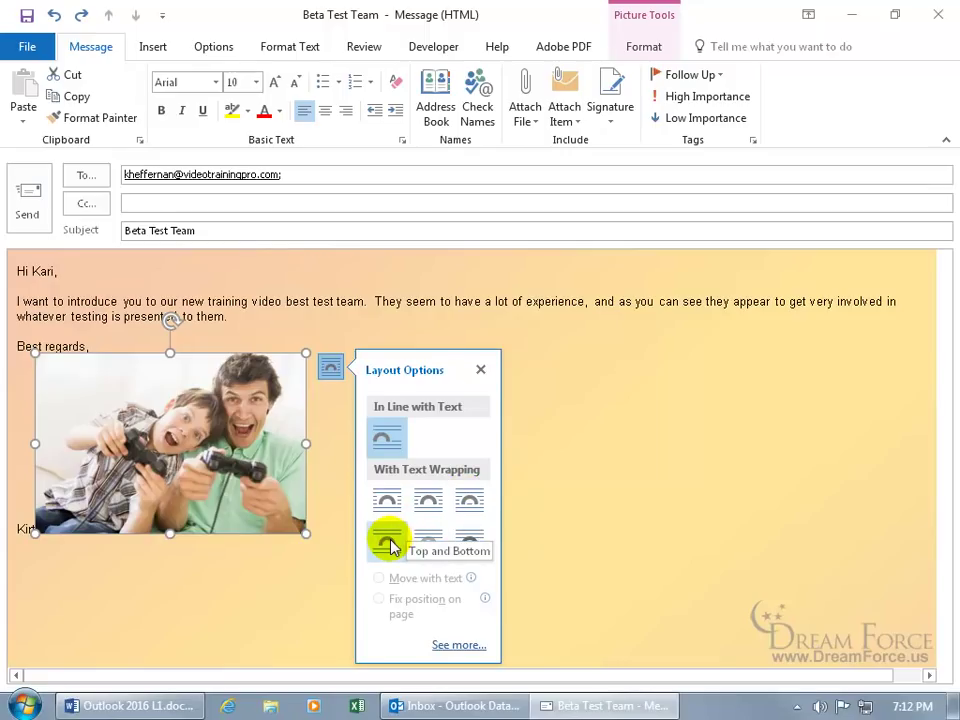
left_click(468, 542)
left_click_drag(189, 420, 376, 402)
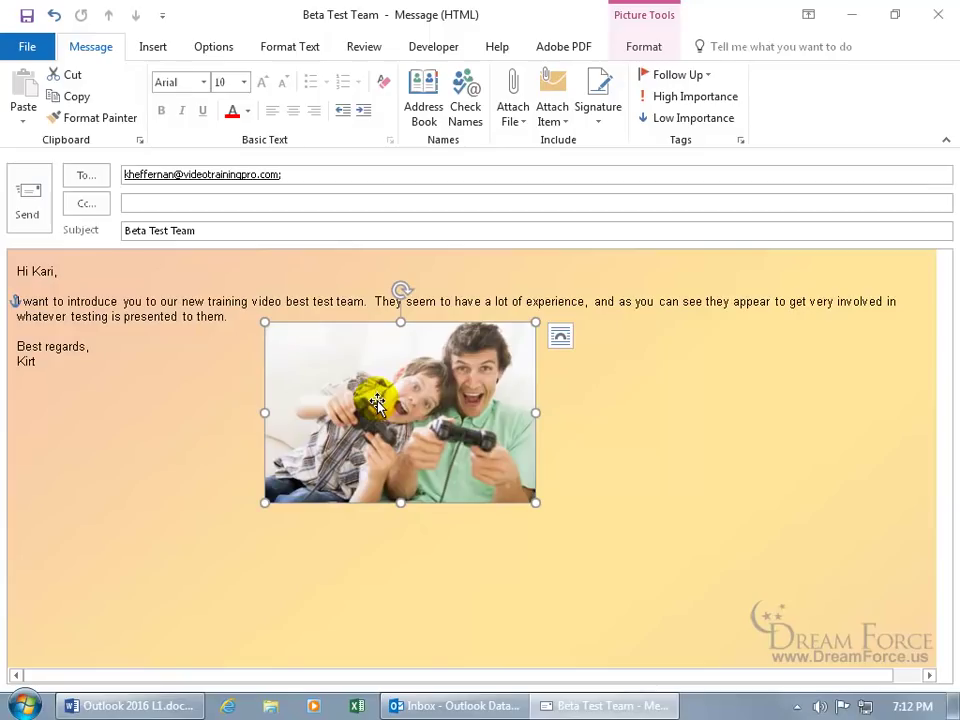
left_click(198, 447)
left_click(198, 447)
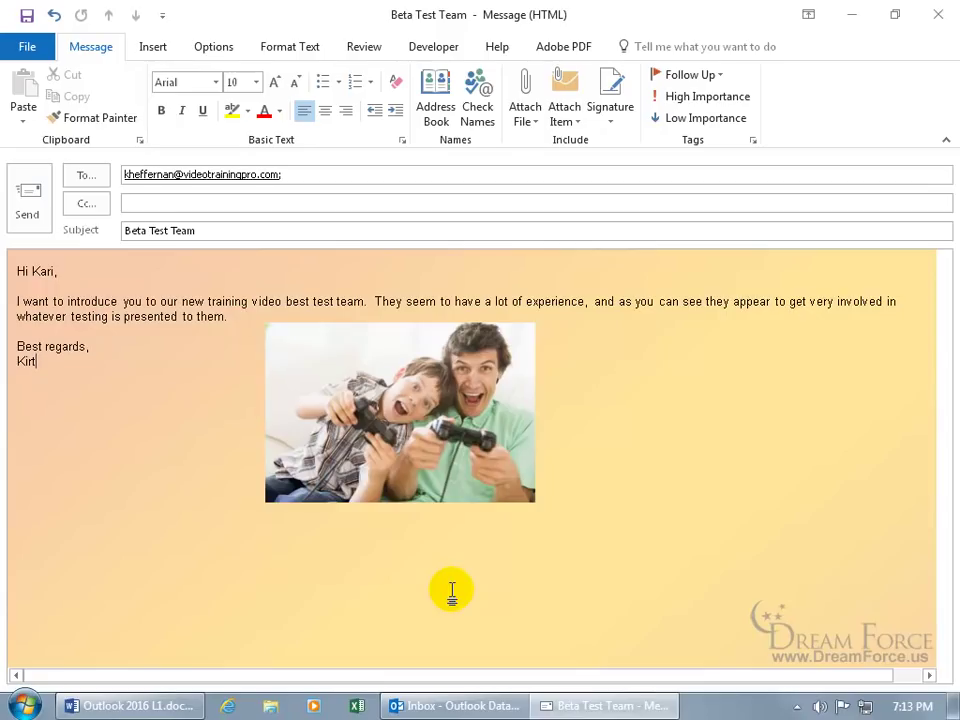
Compress all pictures in the message, not just this one, to E-mail (96 ppi) resolution.
left_click(403, 413)
left_click(404, 415)
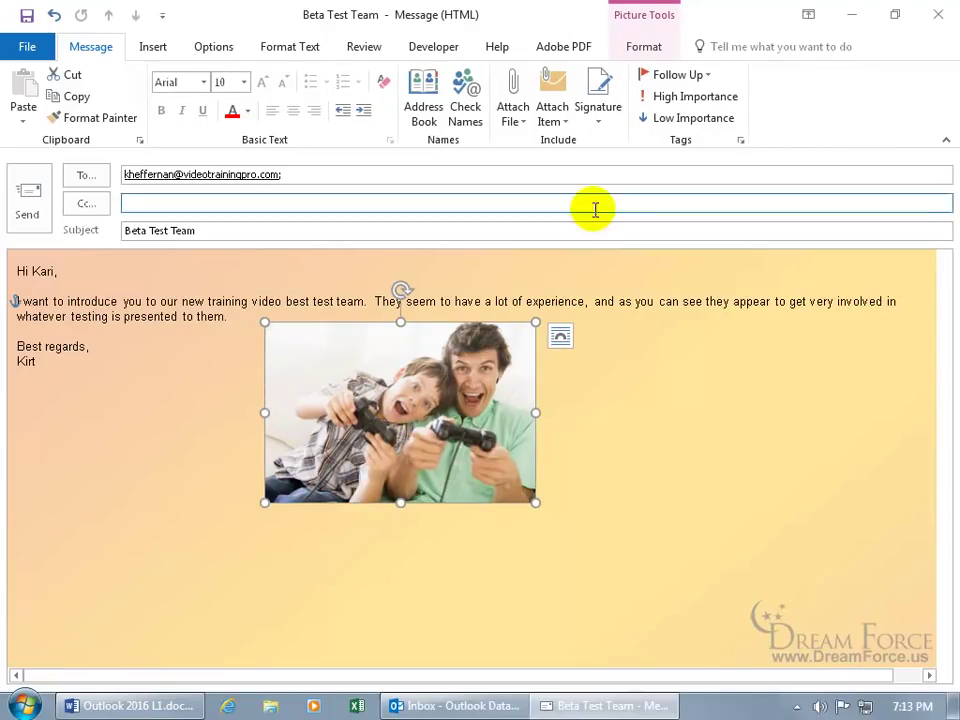
left_click(643, 50)
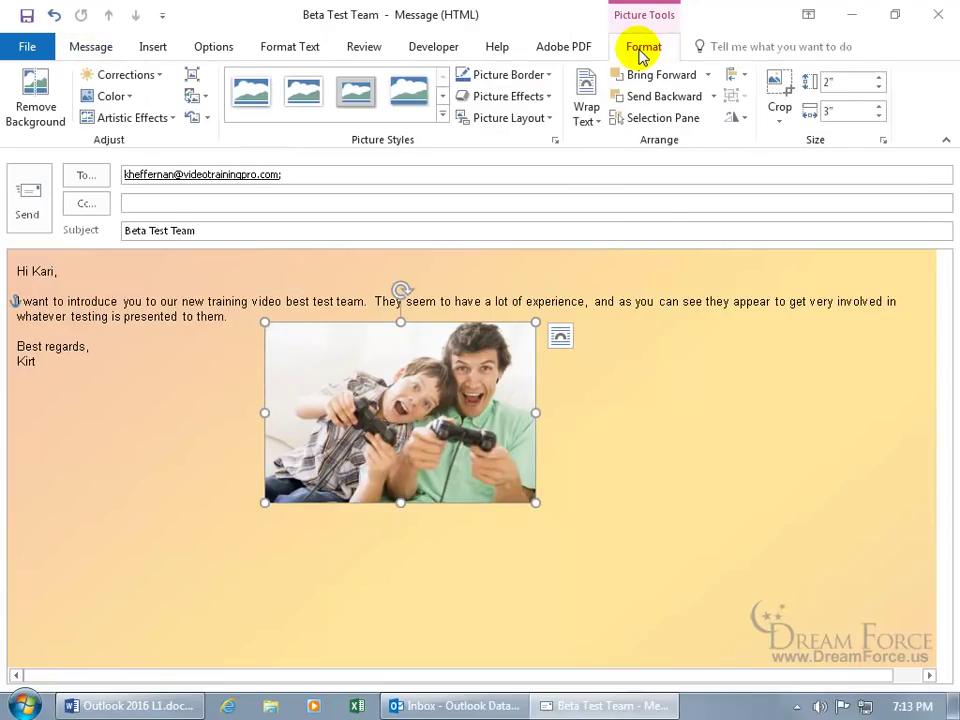
left_click(192, 79)
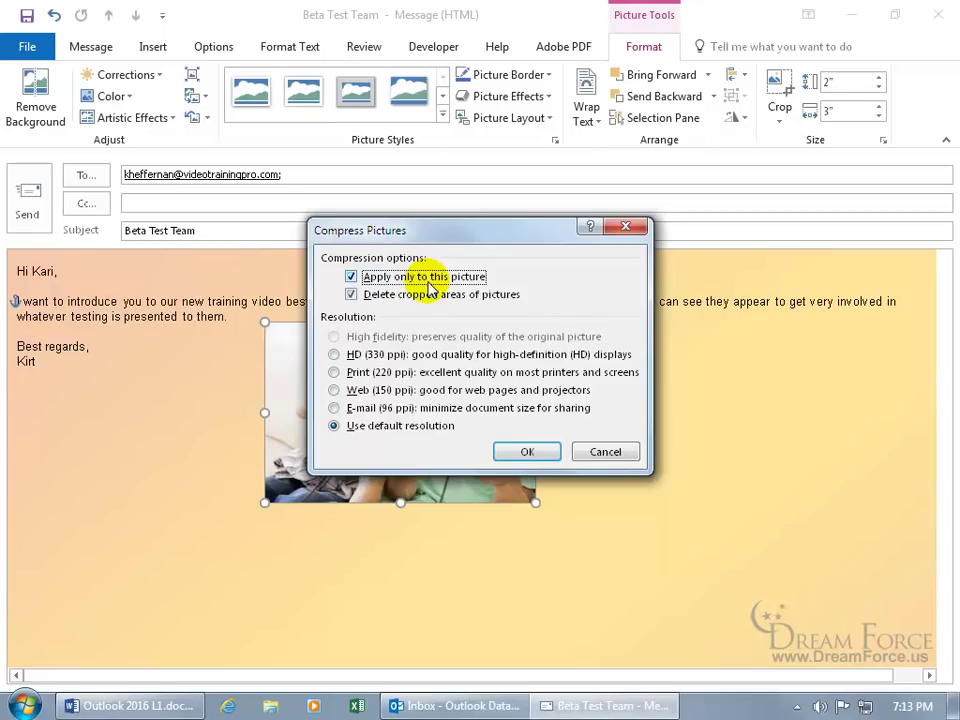
left_click(352, 276)
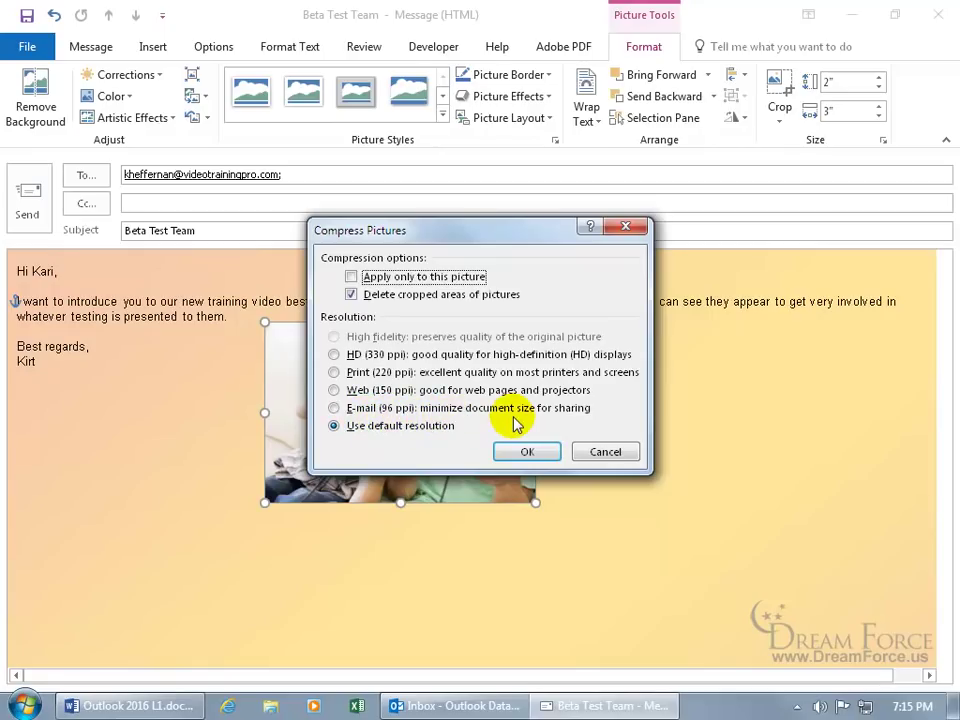
left_click(334, 408)
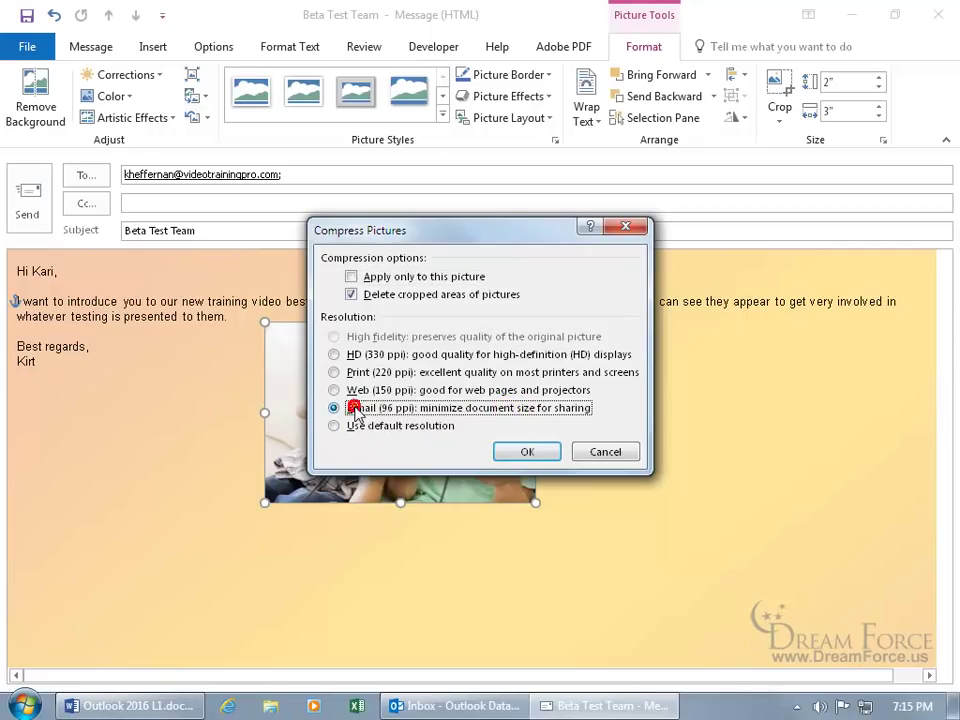
left_click(522, 452)
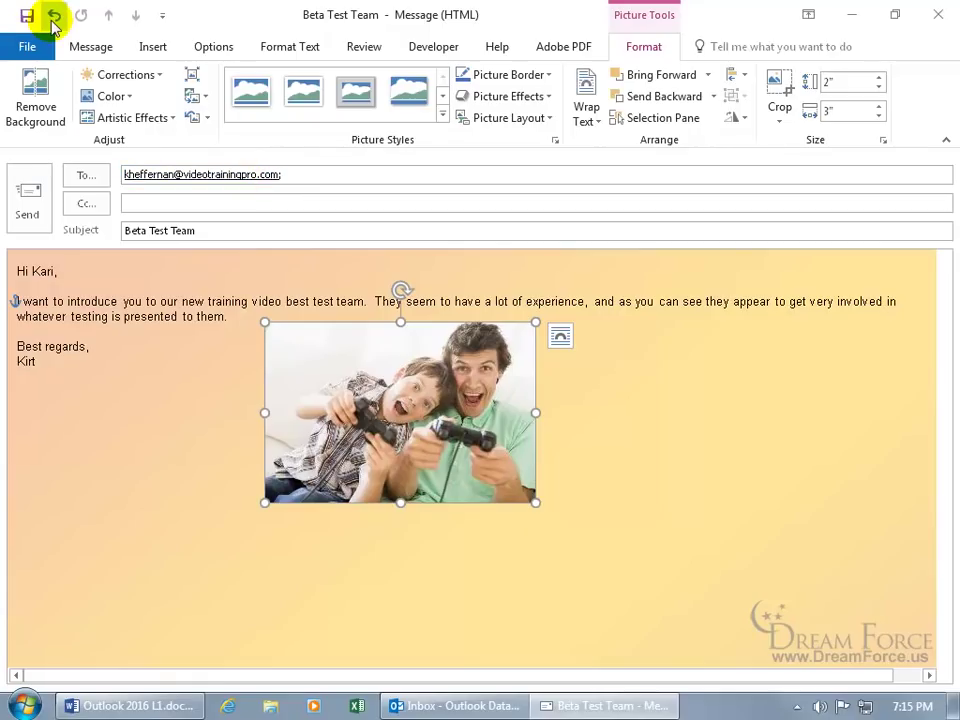
Recompress all pictures using the default resolution with cropped areas deleted.
left_click(193, 76)
left_click(350, 276)
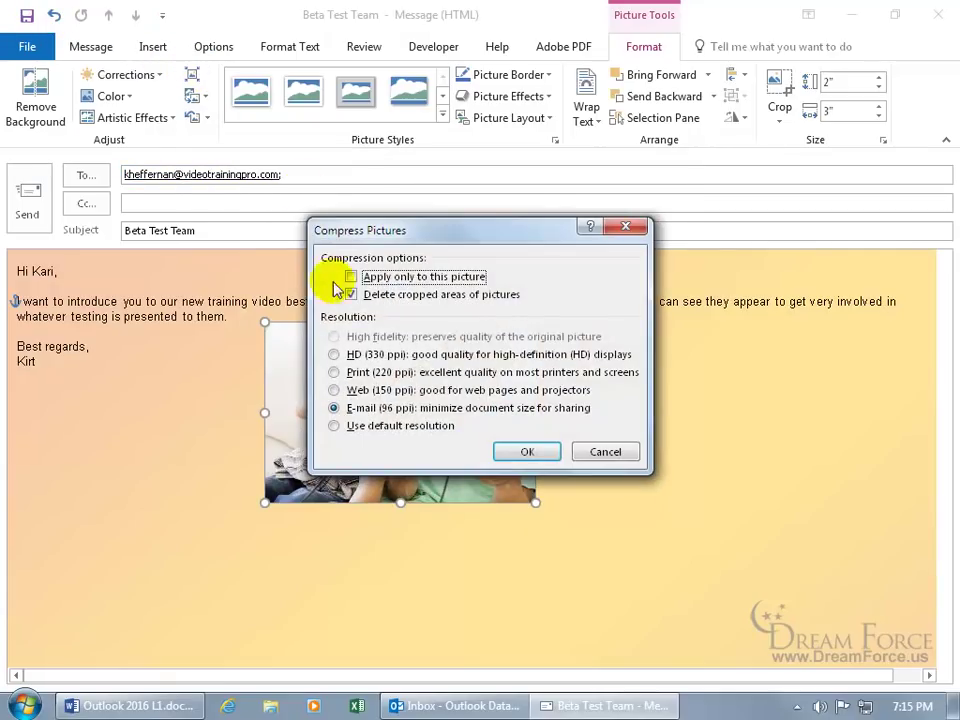
left_click(334, 355)
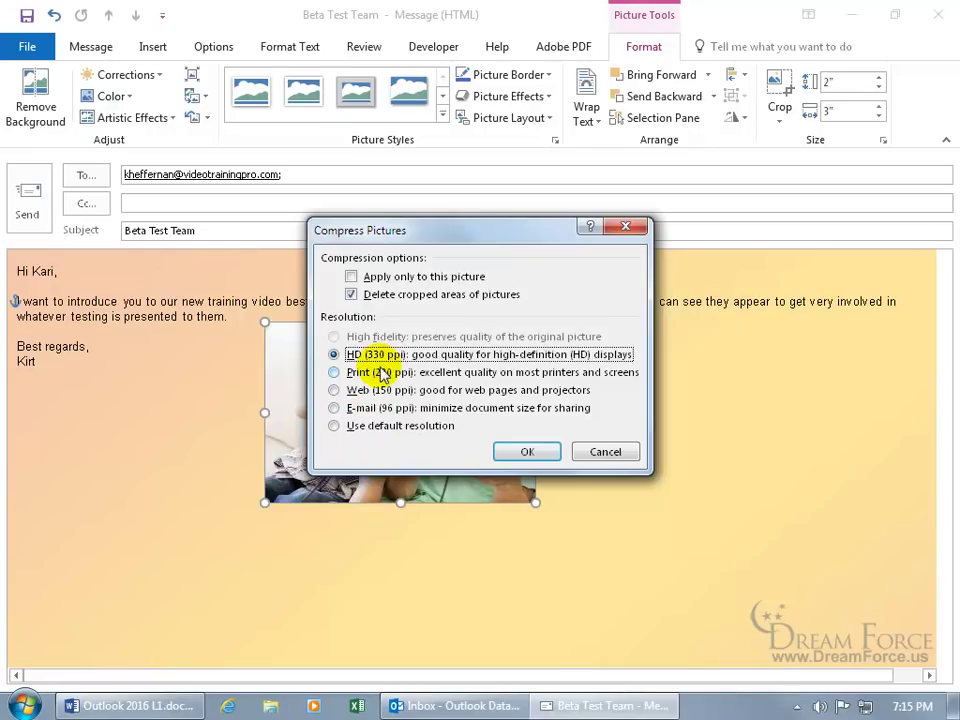
left_click(375, 425)
left_click(527, 451)
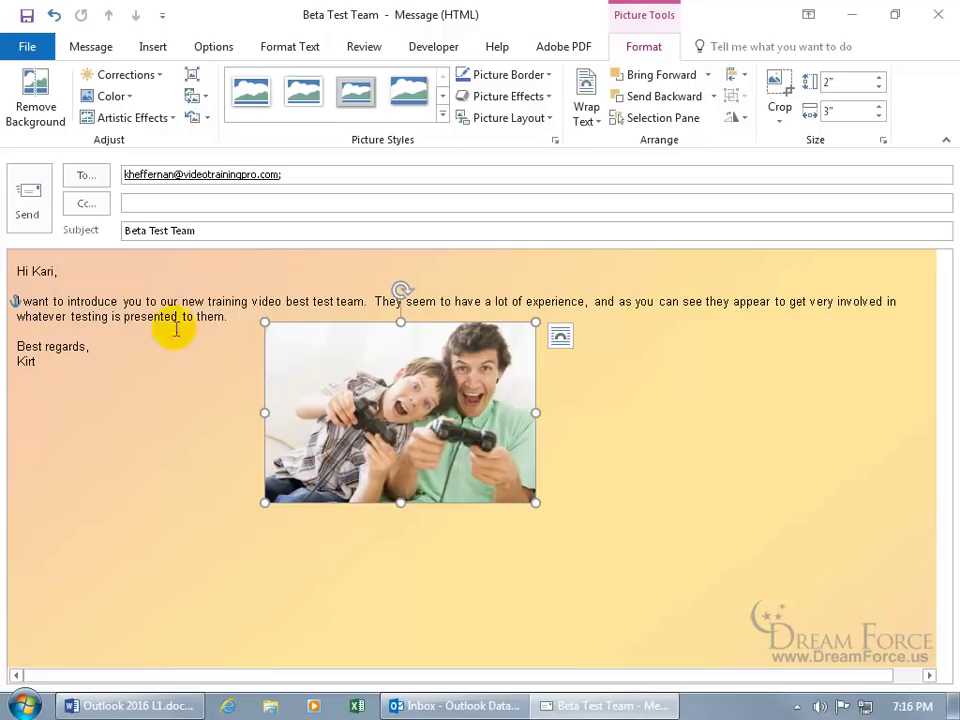
Add an empty line below the signature and show the Screenshot gallery of available windows.
left_click(152, 48)
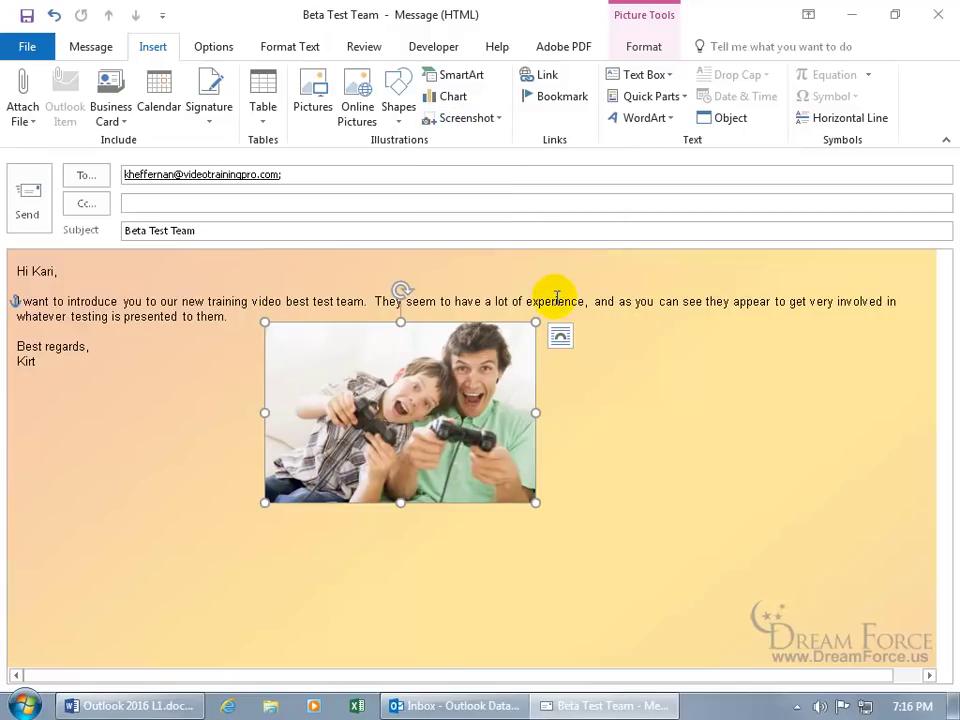
left_click(586, 352)
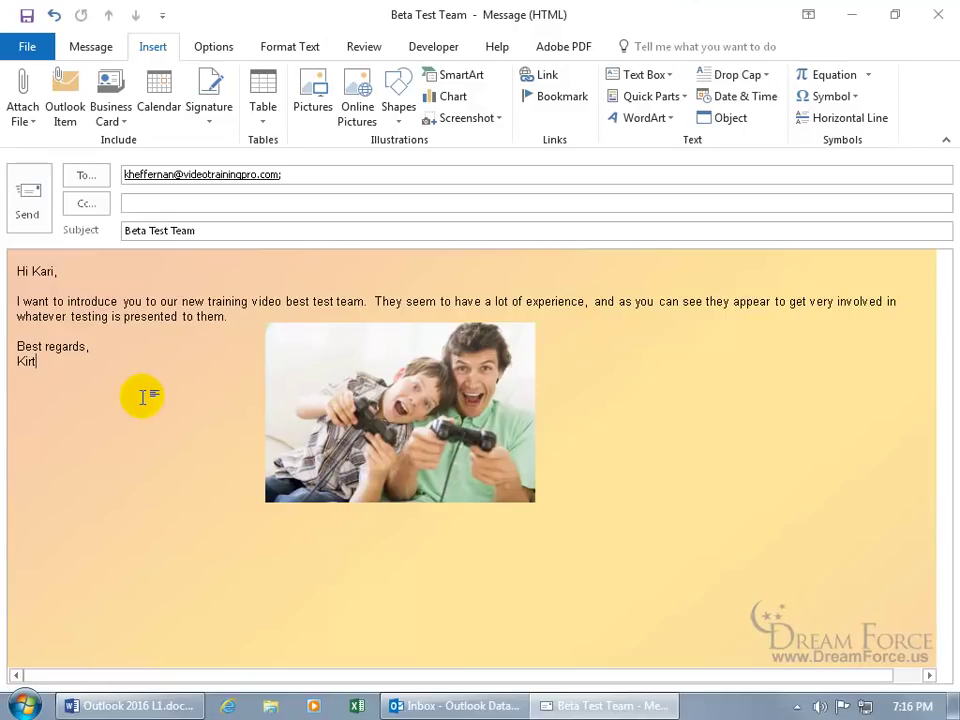
key("Return")
key("Return")
key("Return")
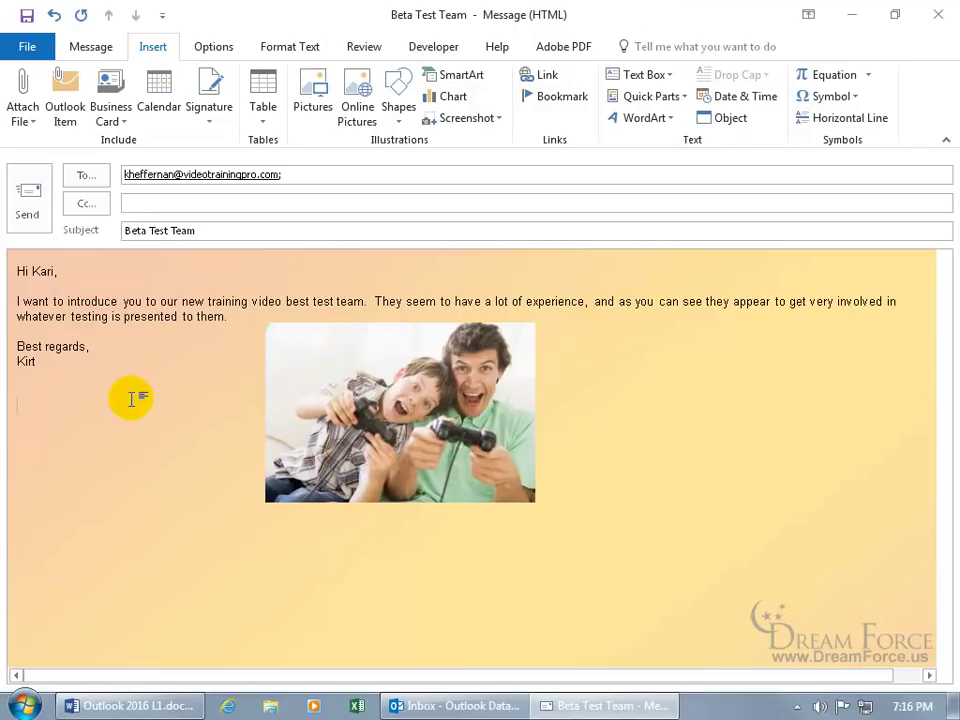
left_click(496, 120)
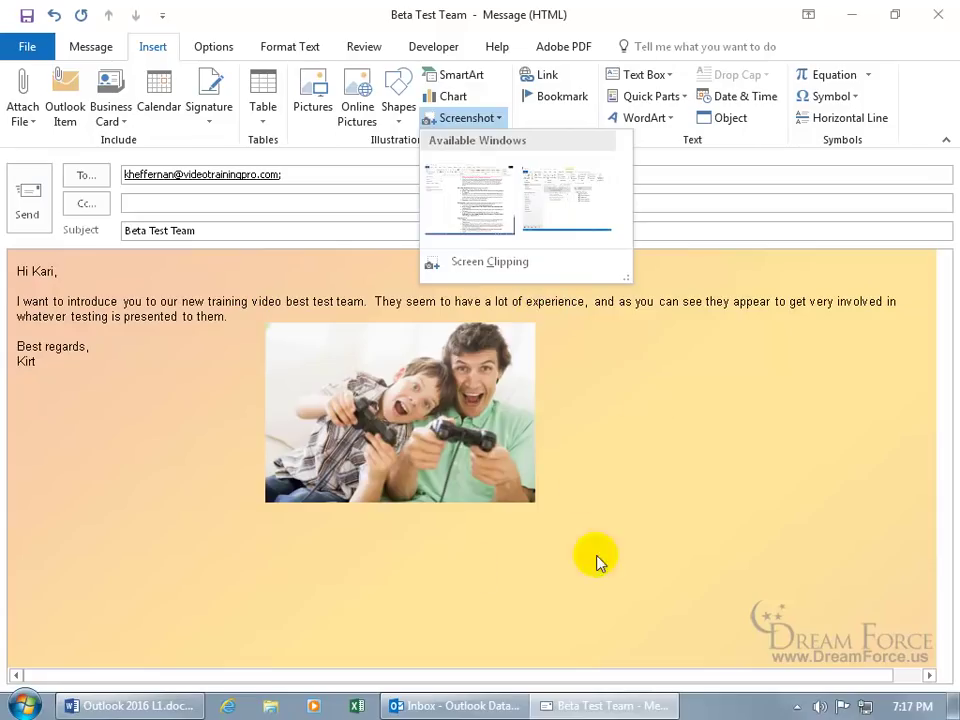
Insert a screenshot of the Inbox window into the message below the signature.
left_click(463, 705)
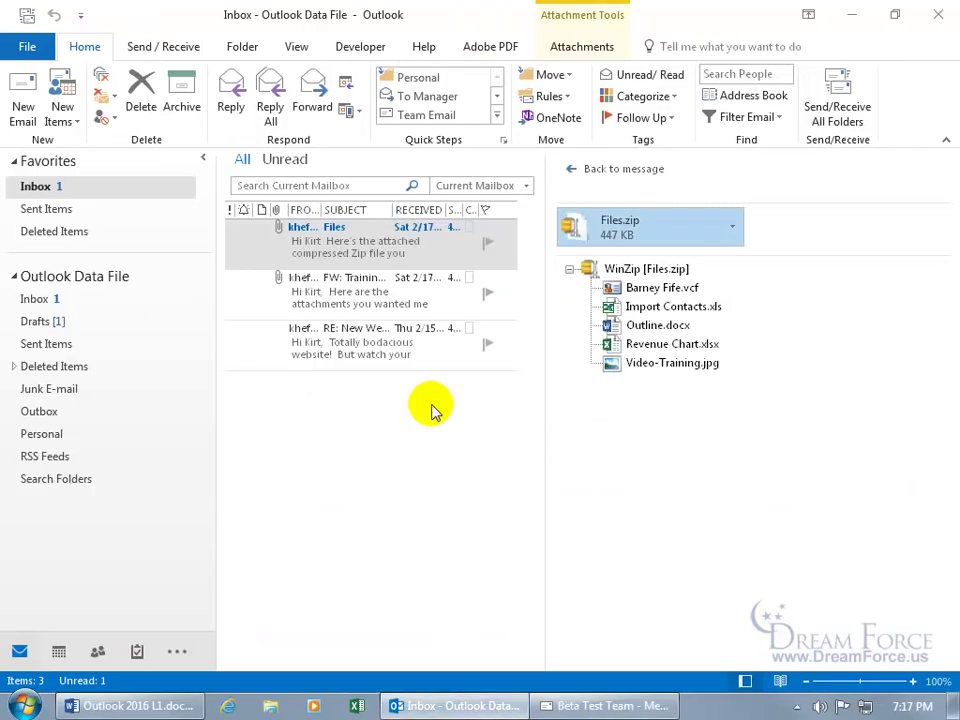
left_click(851, 14)
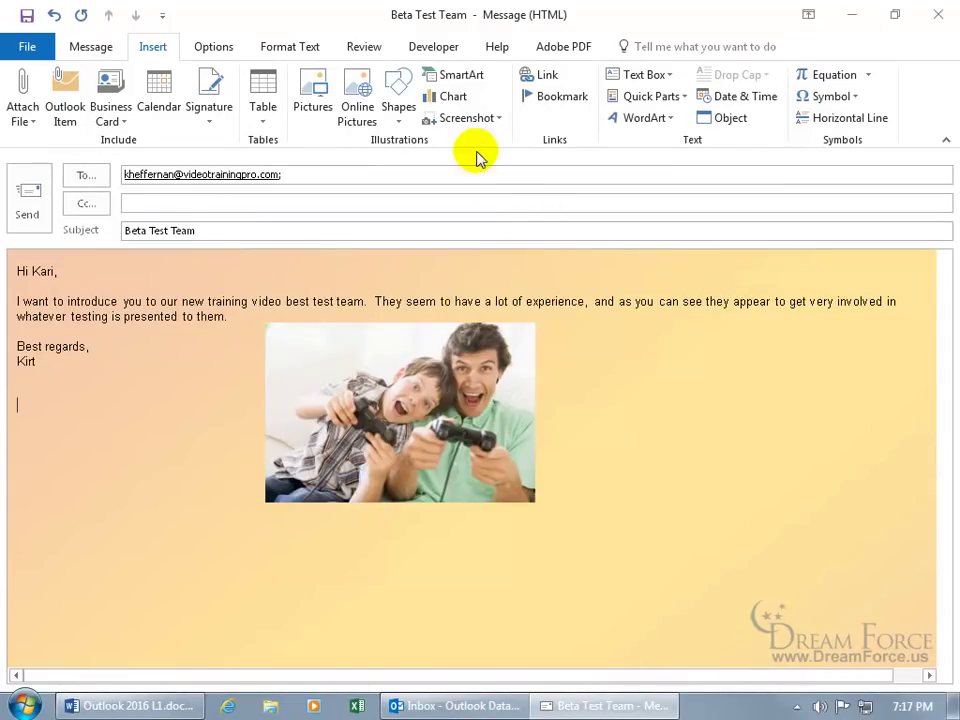
left_click(468, 122)
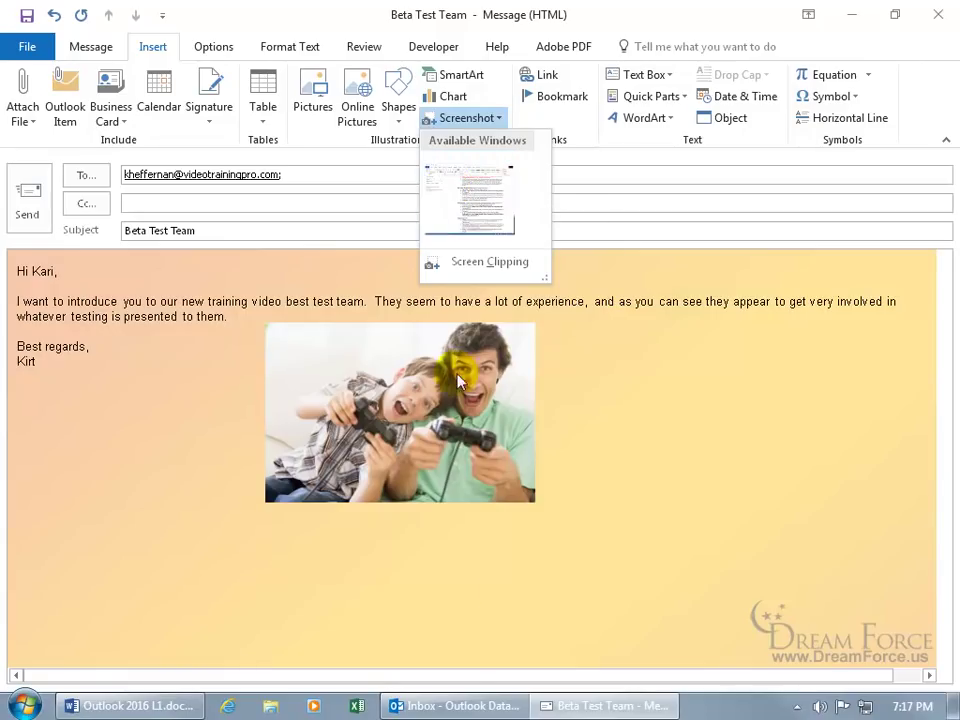
left_click(460, 706)
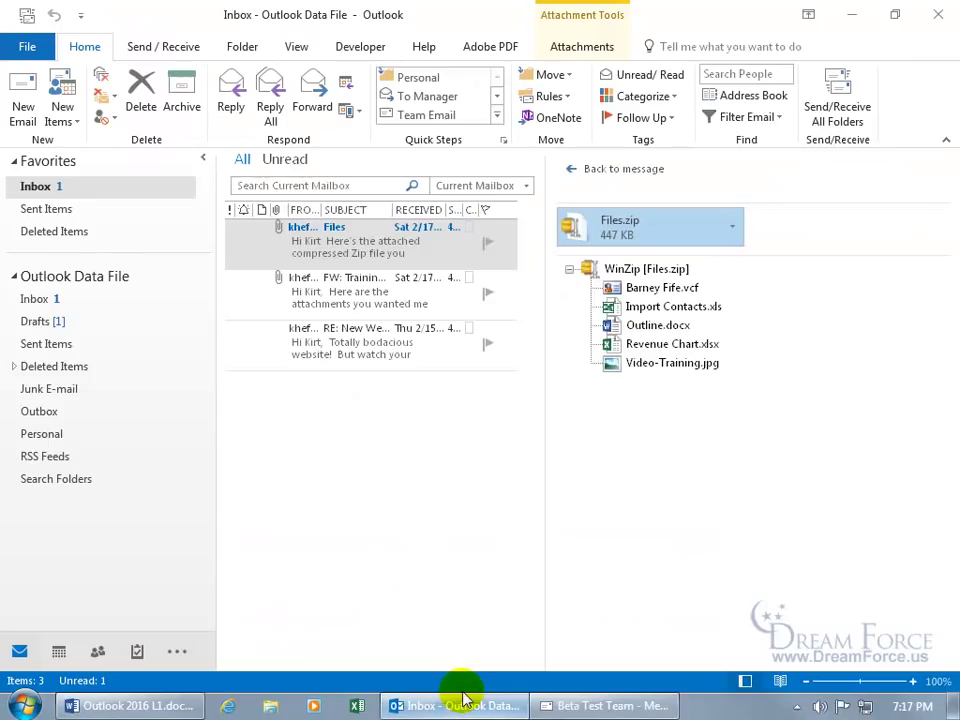
left_click(575, 705)
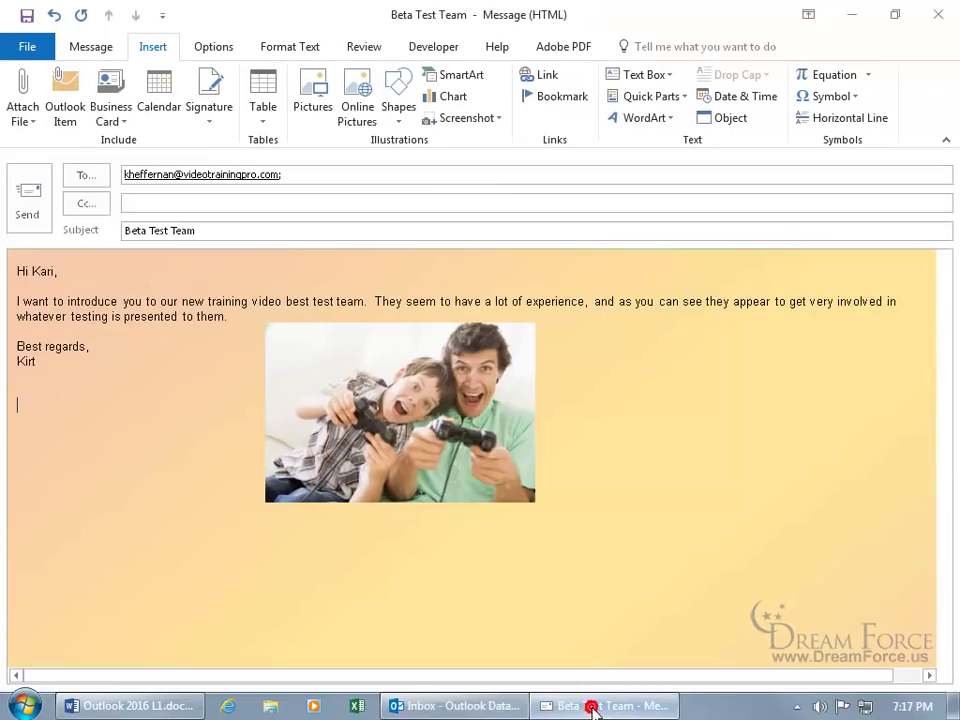
left_click(480, 120)
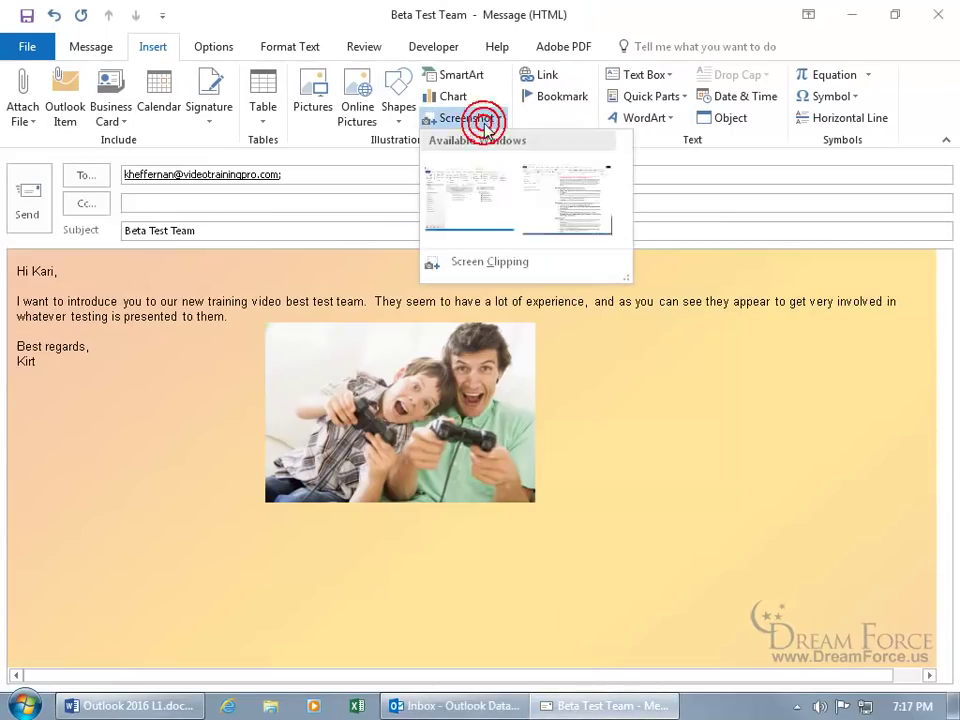
left_click(490, 192)
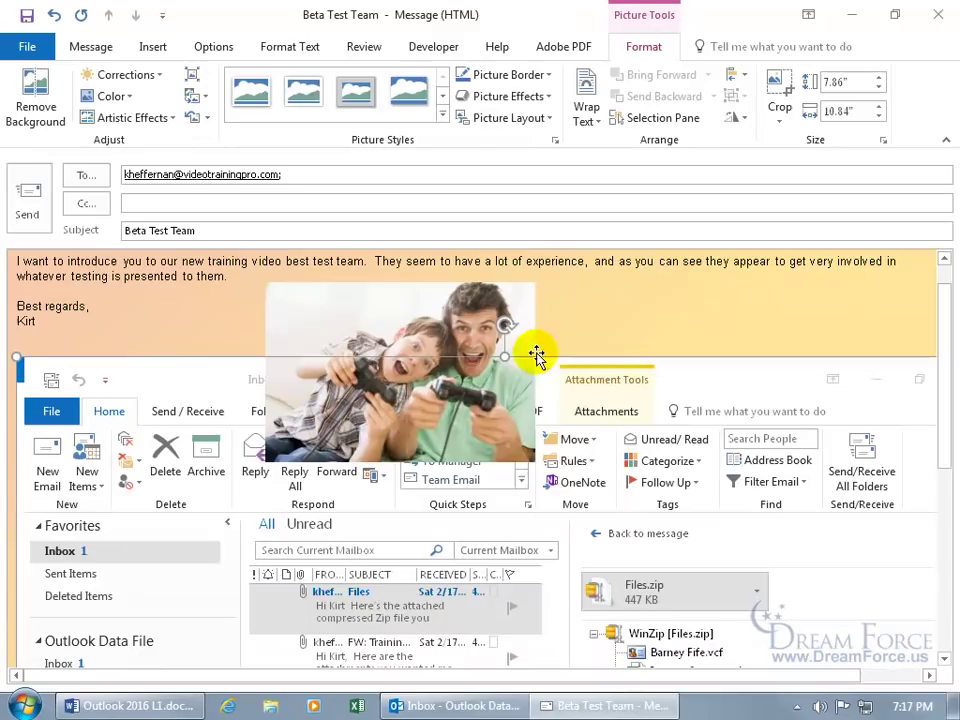
Undo the Inbox screenshot insertion, leaving only the photo, and reopen the Screenshot gallery.
left_click(437, 325)
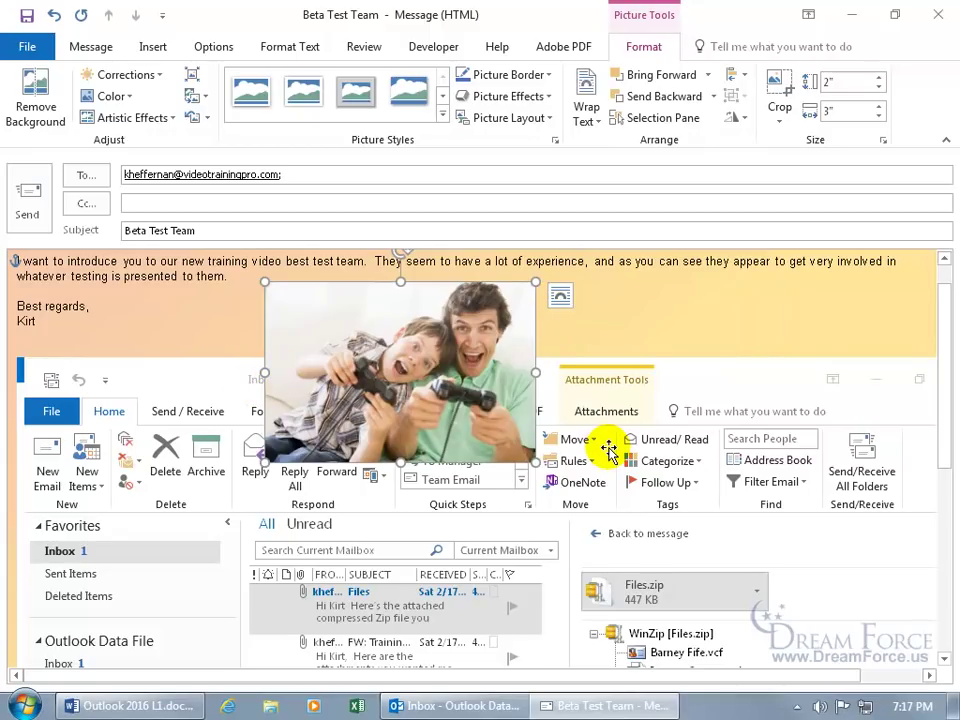
left_click_drag(944, 377, 936, 435)
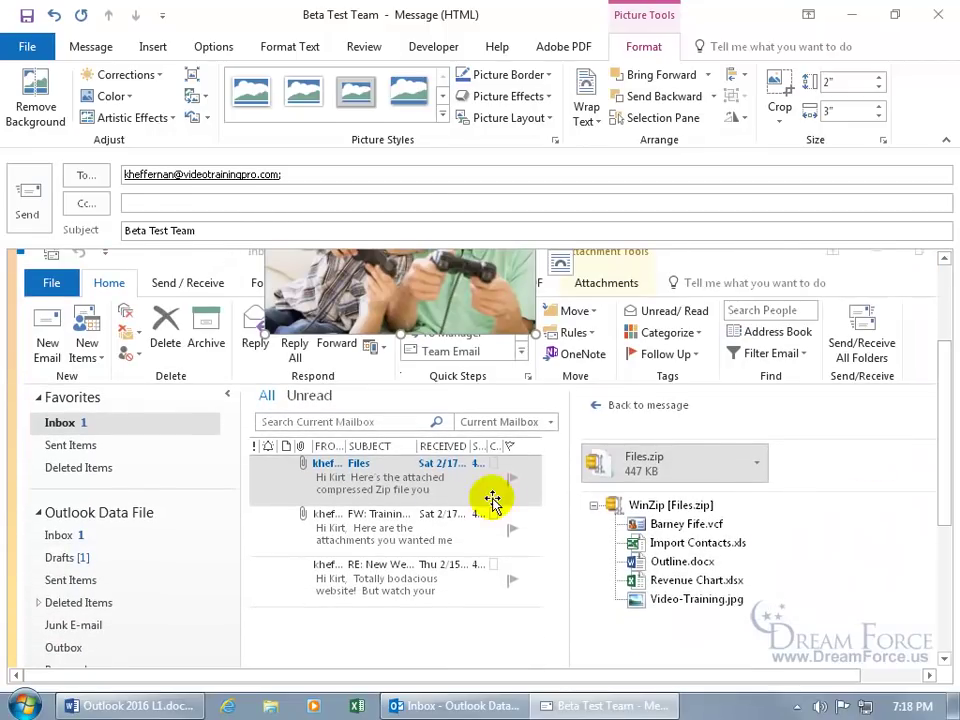
scroll(508, 499, "up", 3)
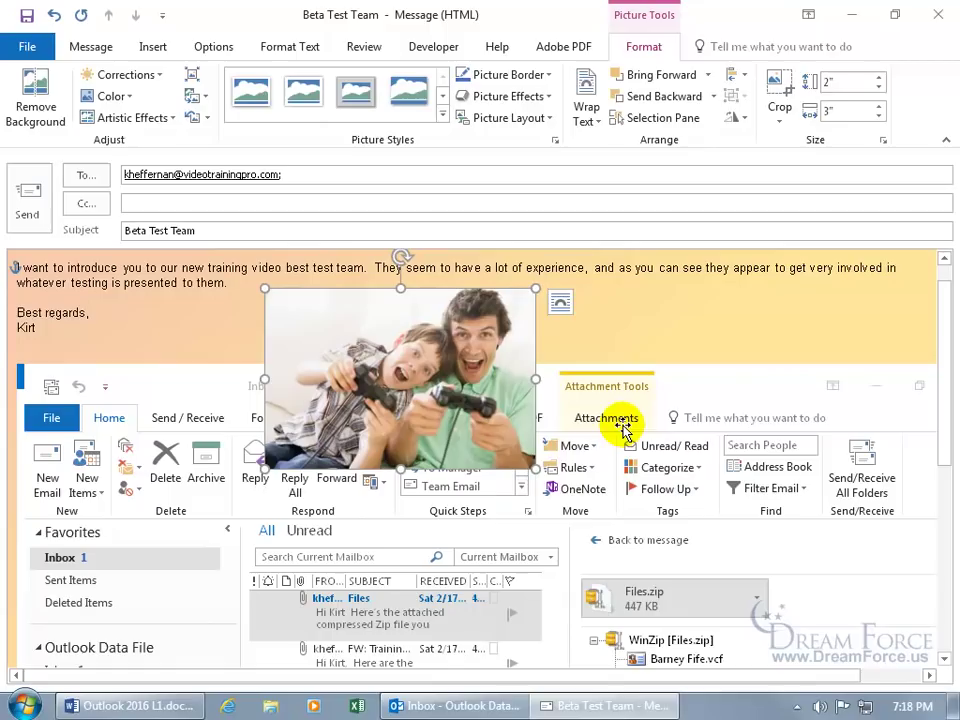
left_click(470, 325)
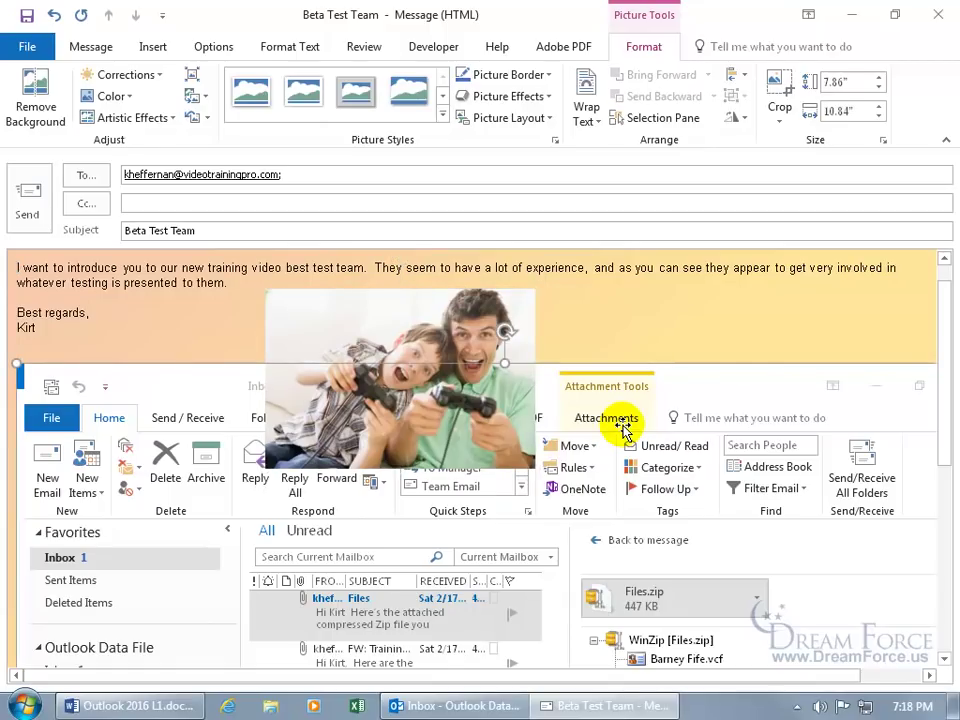
left_click(480, 326)
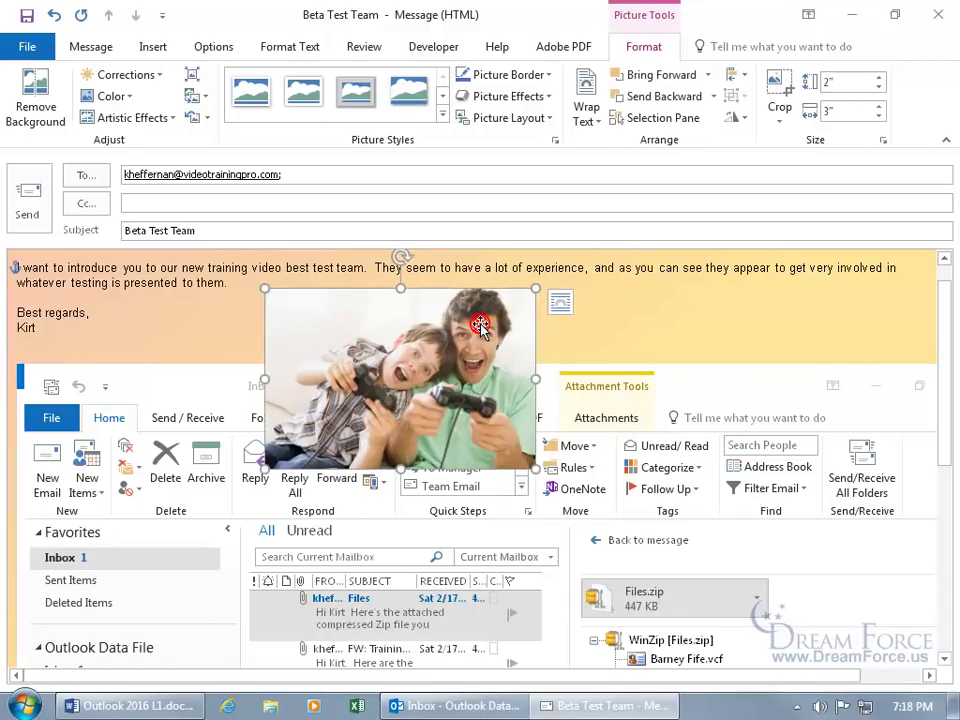
left_click(52, 14)
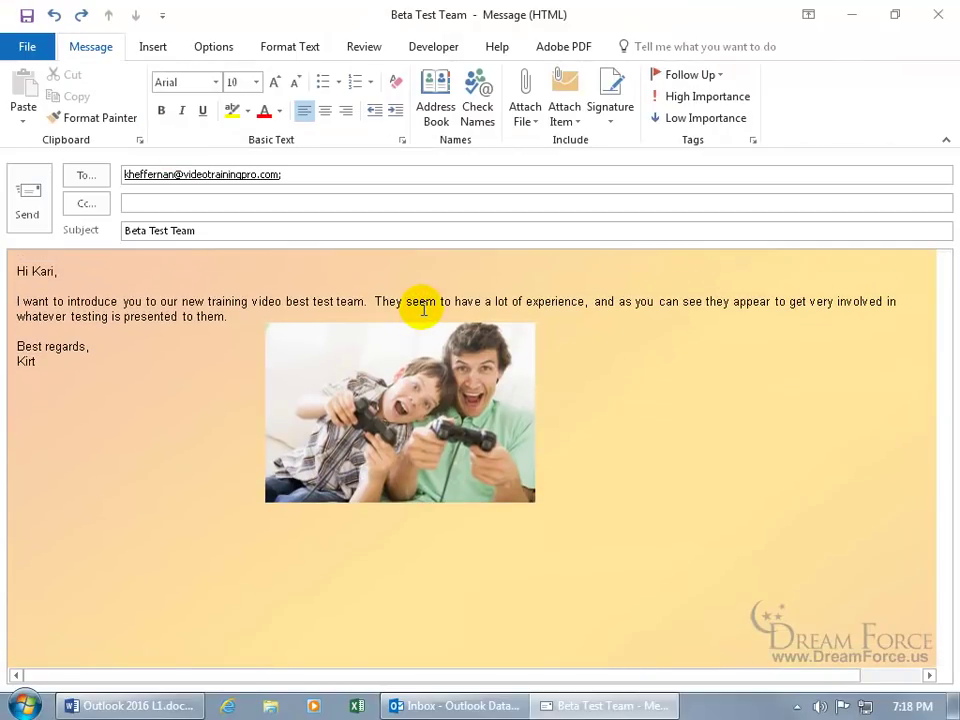
left_click(156, 48)
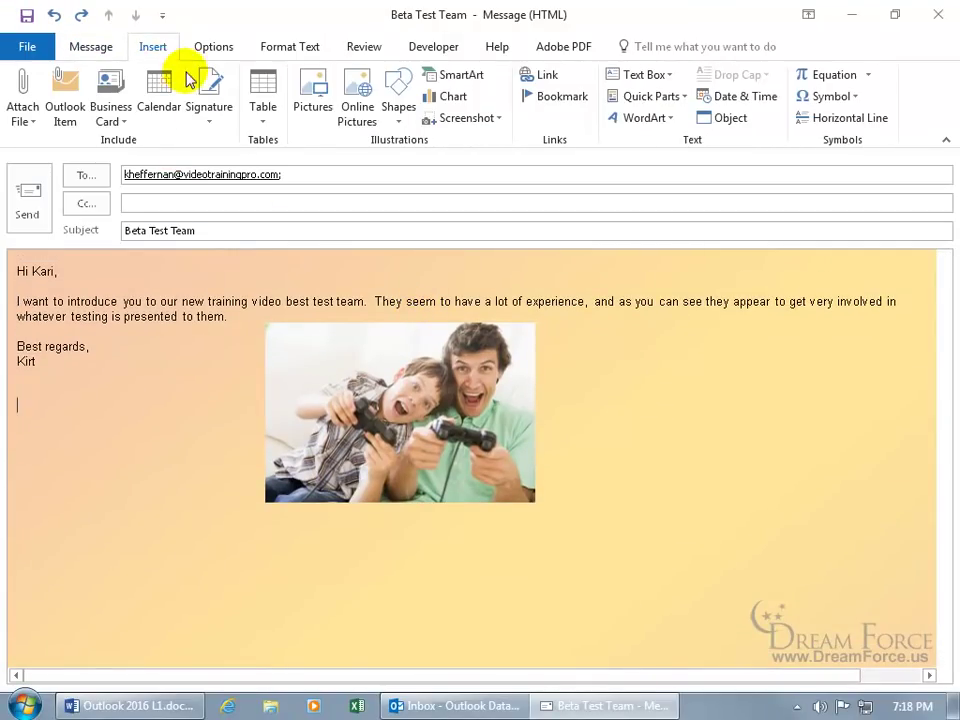
left_click(500, 119)
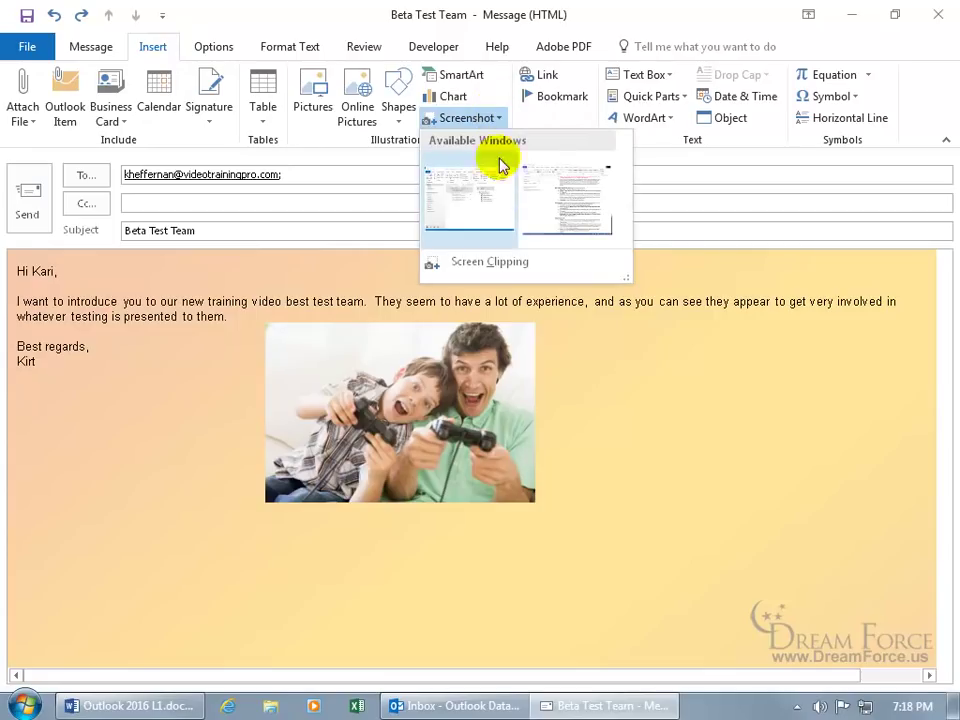
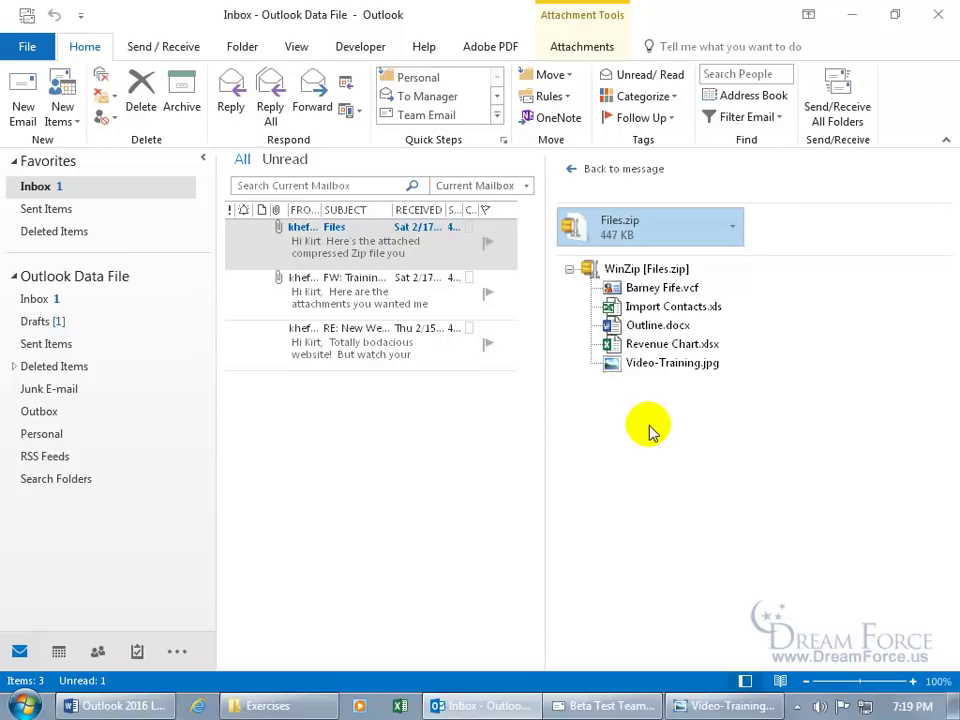
Delete the close-up photo from the Beta Test Team message, then start and cancel a screen clipping.
left_click(632, 704)
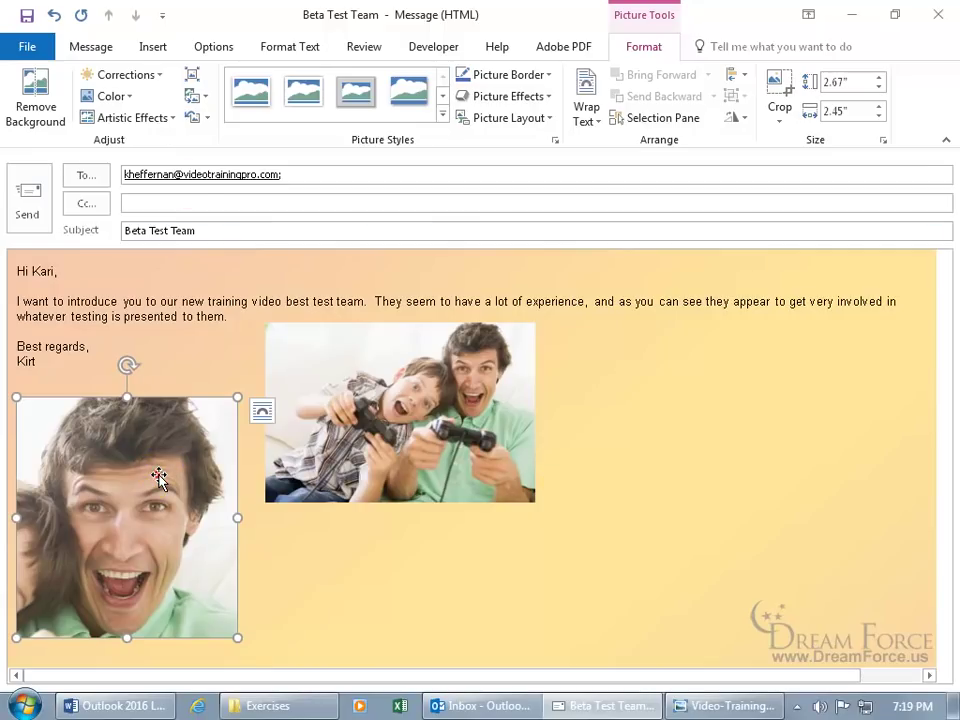
key("Delete")
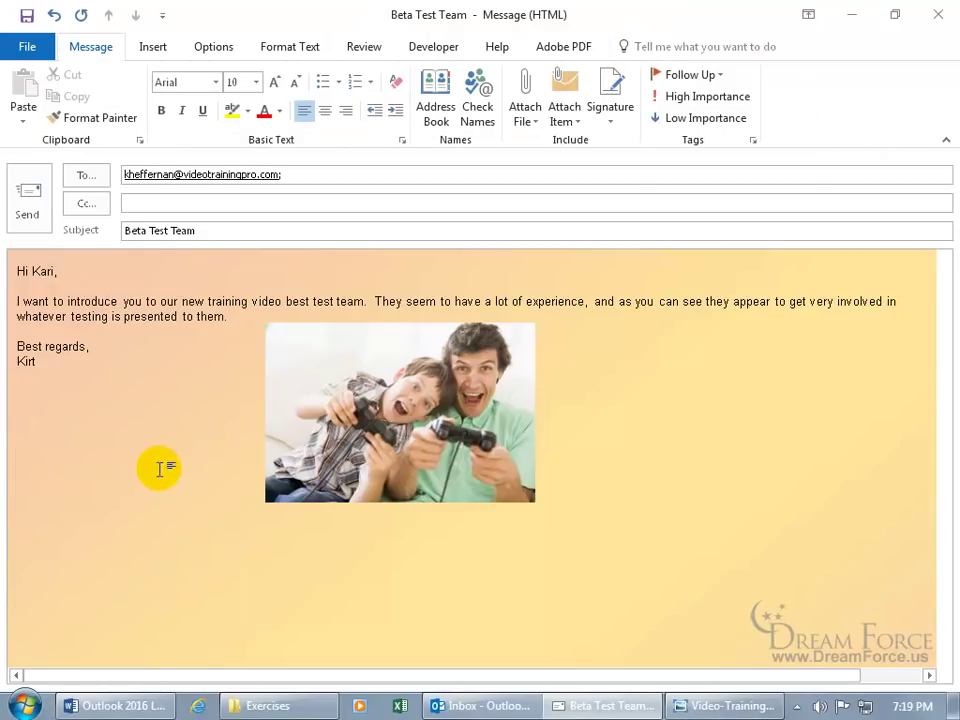
left_click(155, 48)
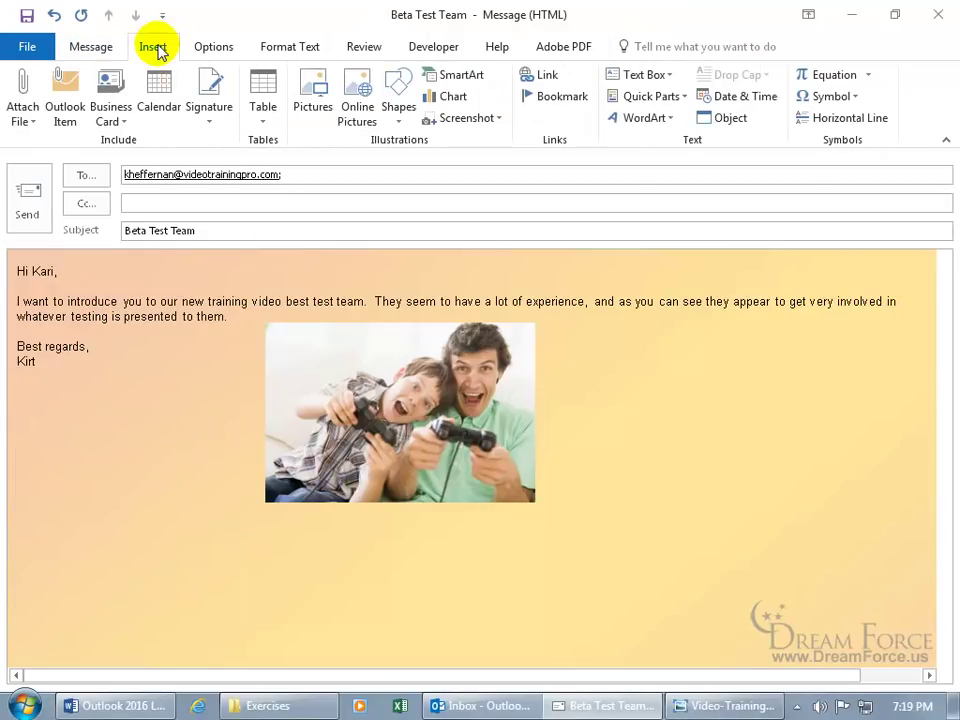
left_click(490, 119)
left_click(489, 263)
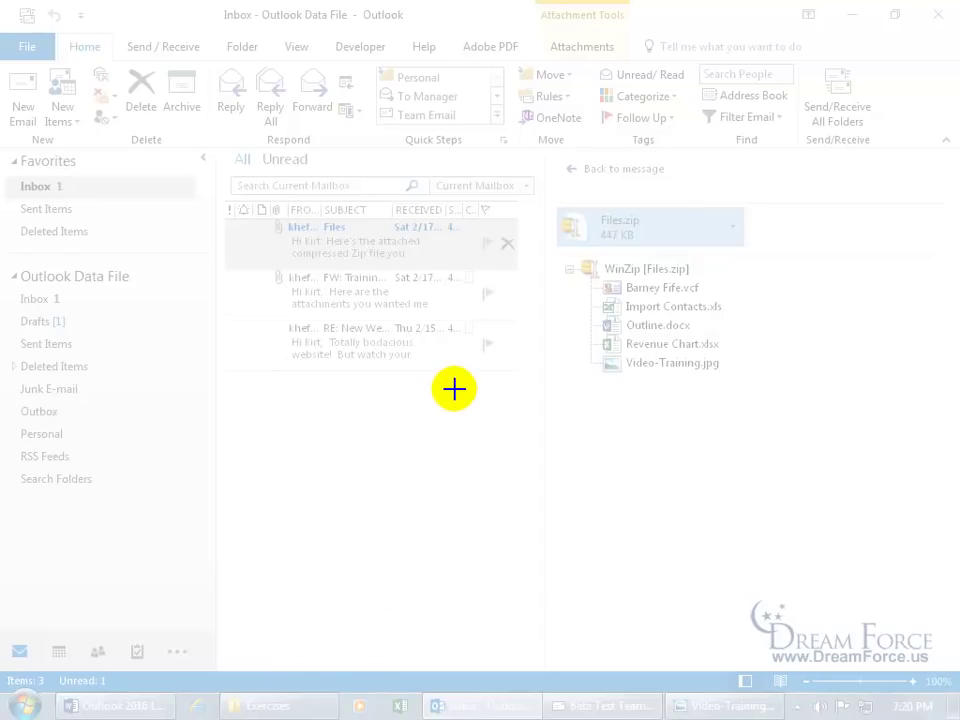
key("Escape")
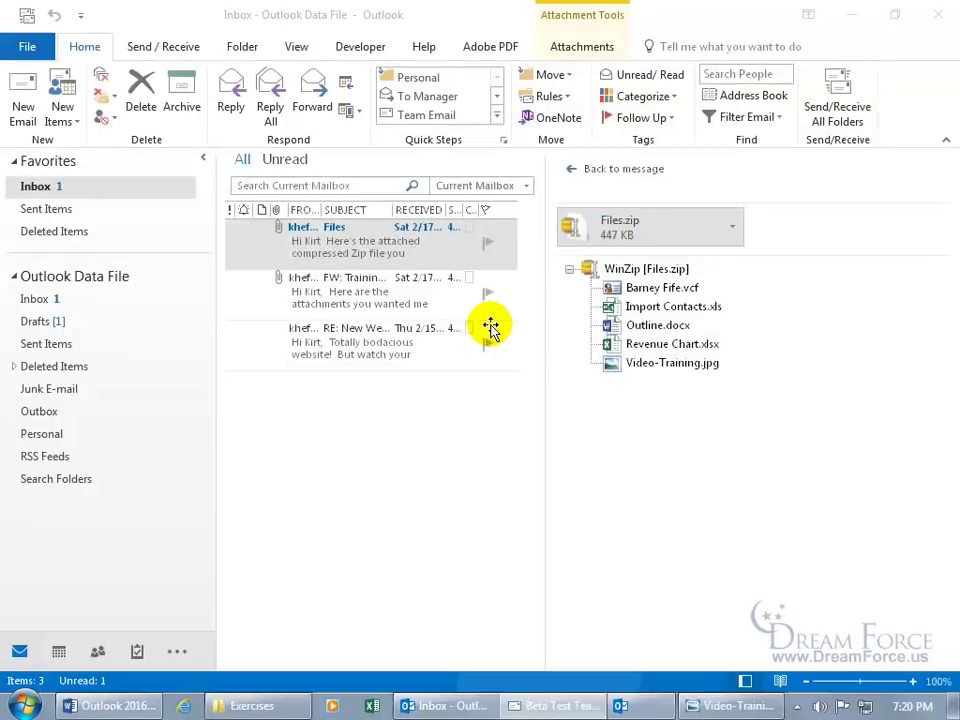
Capture the Exercises folder's file list into the message as a screen clipping.
left_click(300, 704)
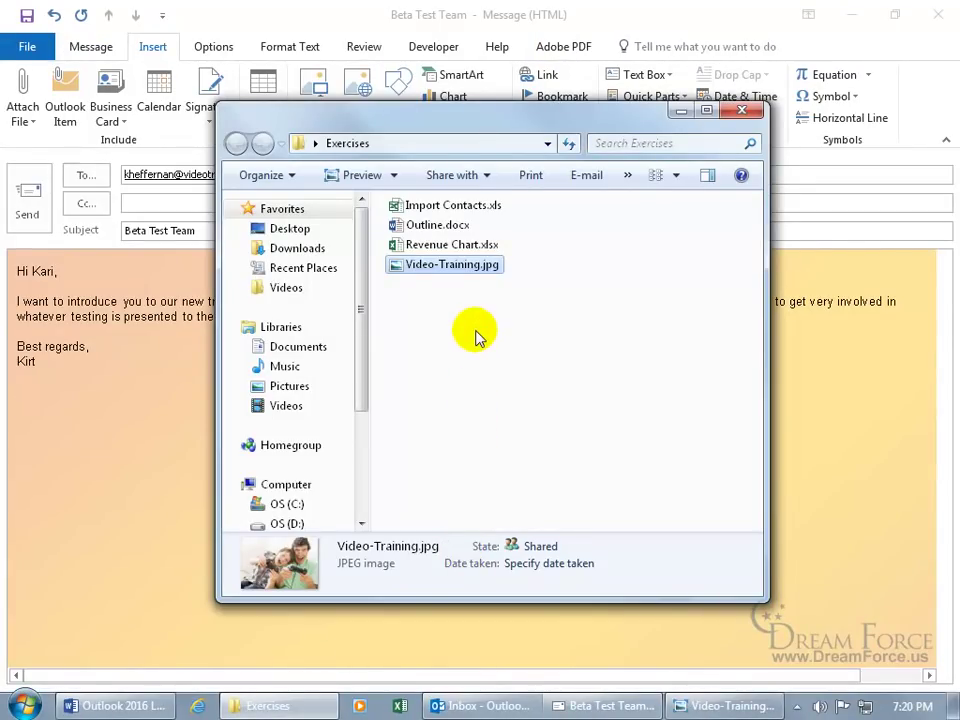
left_click_drag(452, 264, 189, 318)
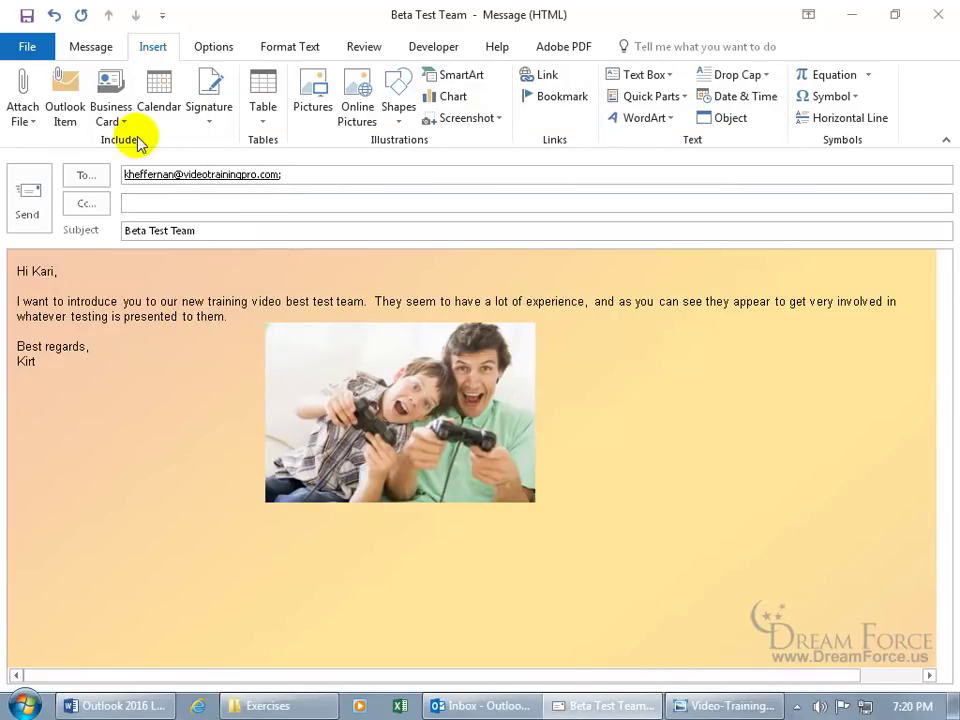
left_click(500, 119)
left_click(497, 262)
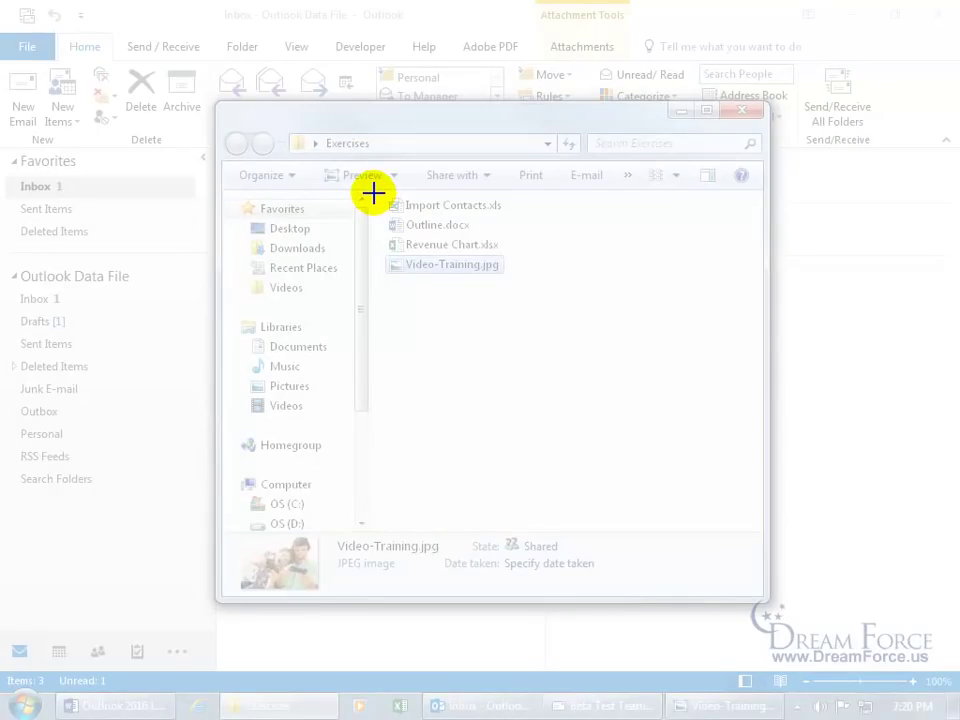
left_click_drag(373, 192, 511, 283)
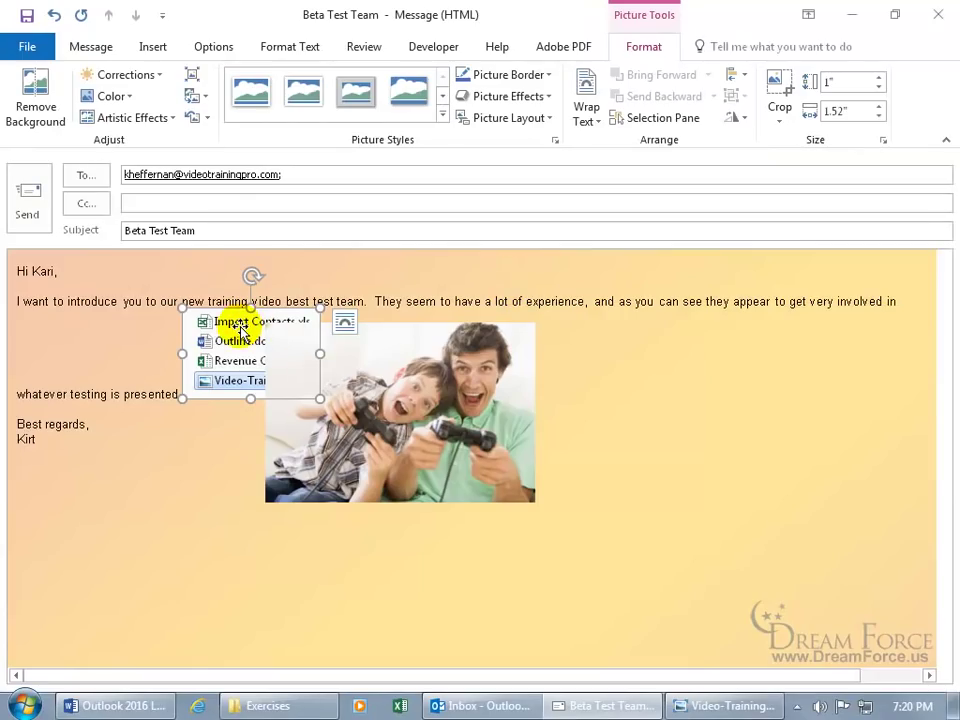
Set the clipping's wrapping to In Front of Text and drag it below the gamers photo.
left_click(347, 324)
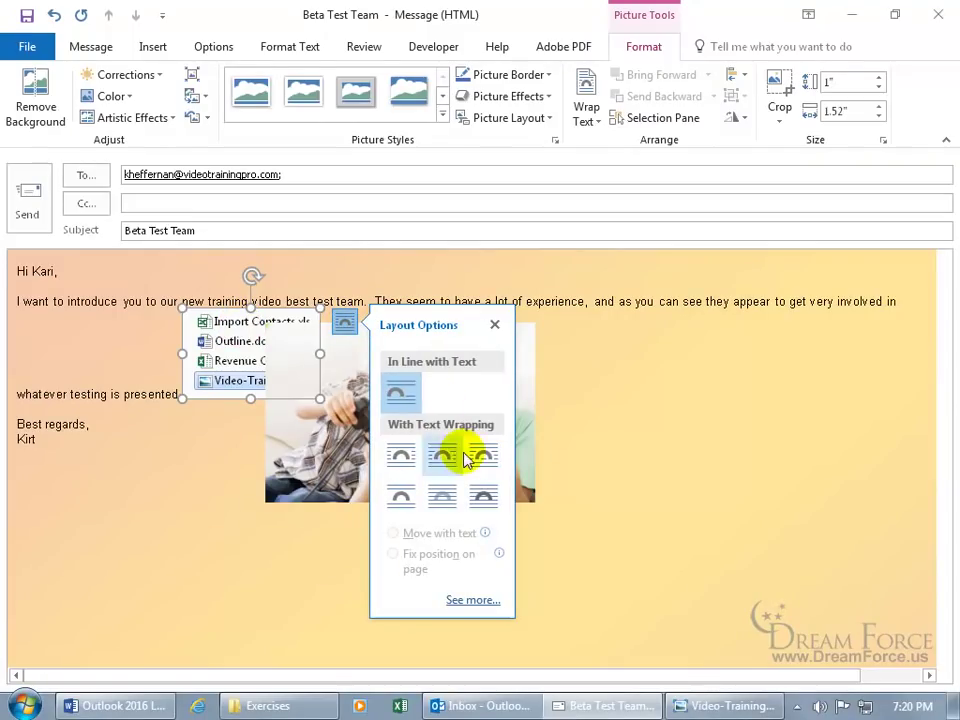
left_click(483, 497)
left_click_drag(308, 343, 422, 553)
left_click(614, 415)
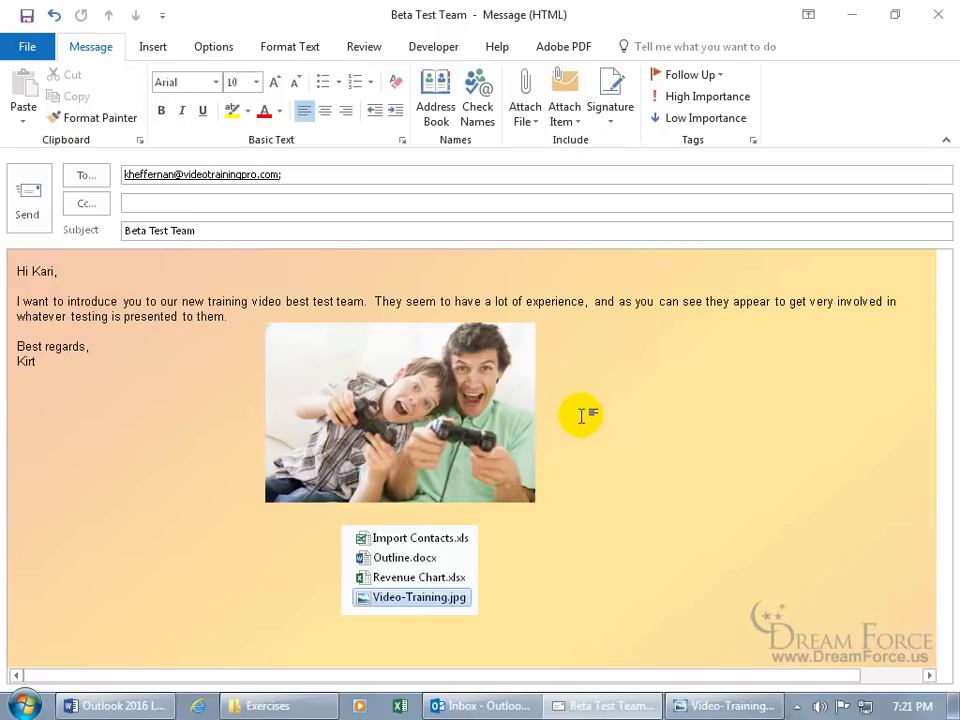
Tilt the selected picture at an angle using its rotation handle.
left_click(432, 358)
left_click_drag(400, 296, 368, 298)
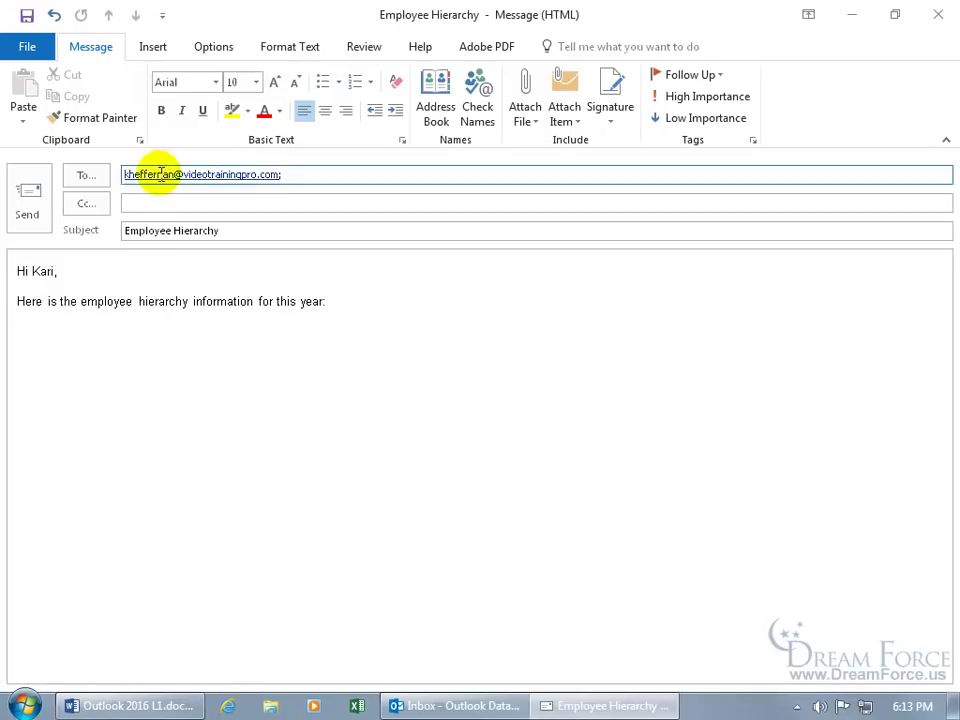
Insert a SmartArt Organization Chart from the Hierarchy category into the message body.
left_click(161, 52)
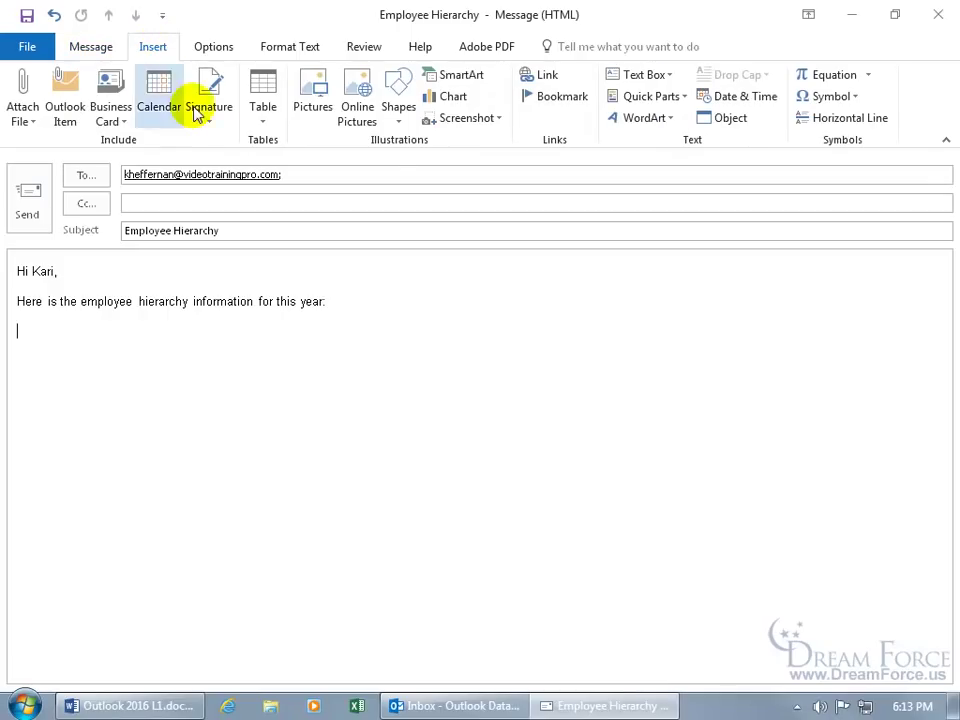
left_click(472, 82)
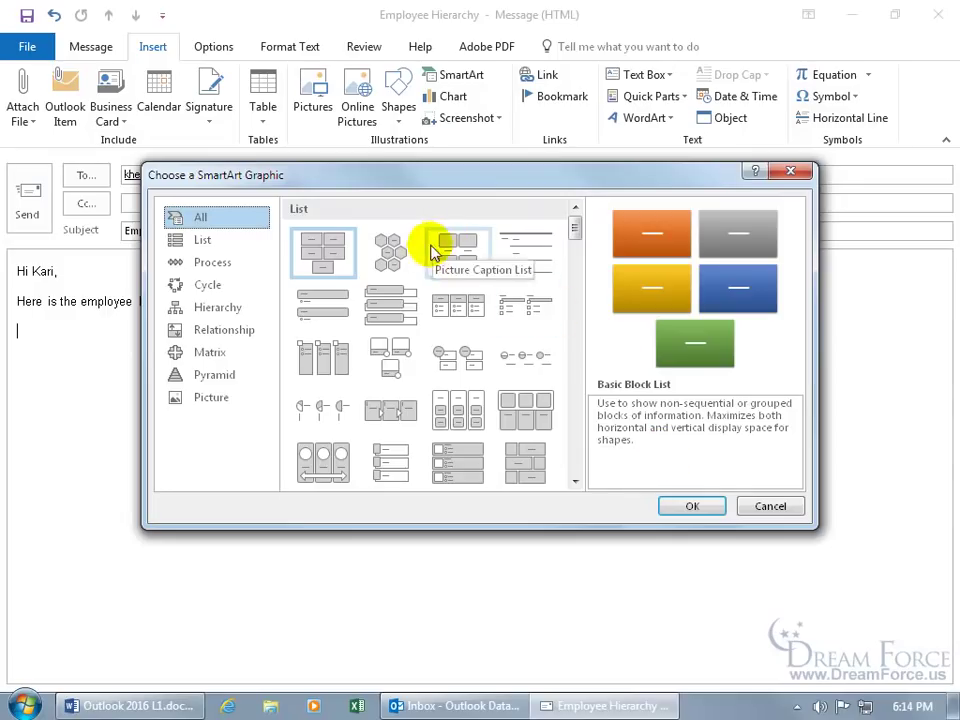
left_click(214, 268)
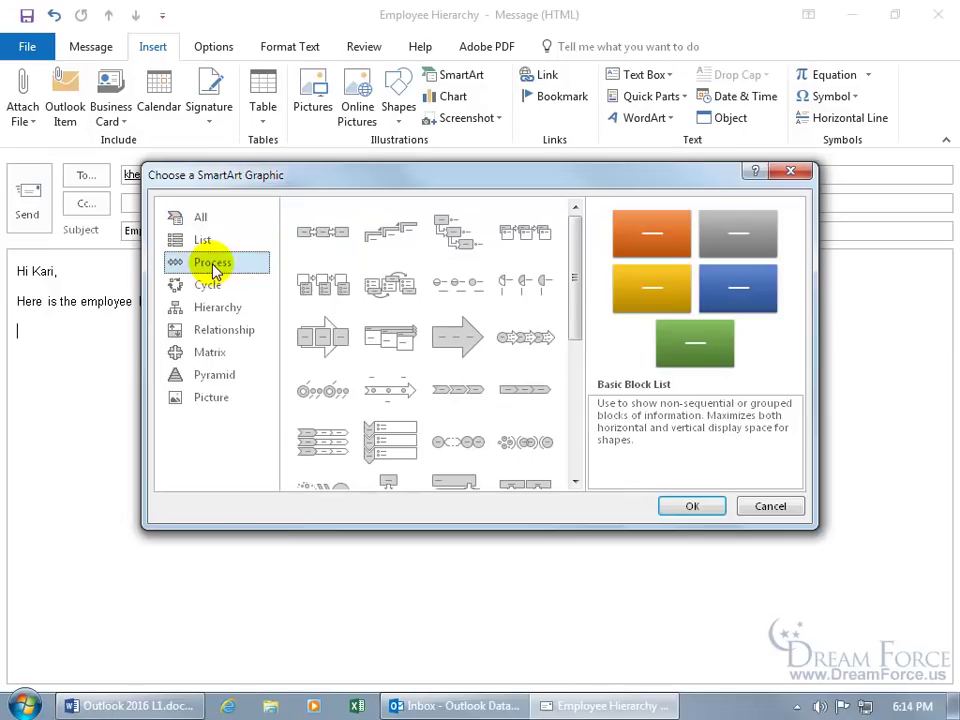
left_click(333, 245)
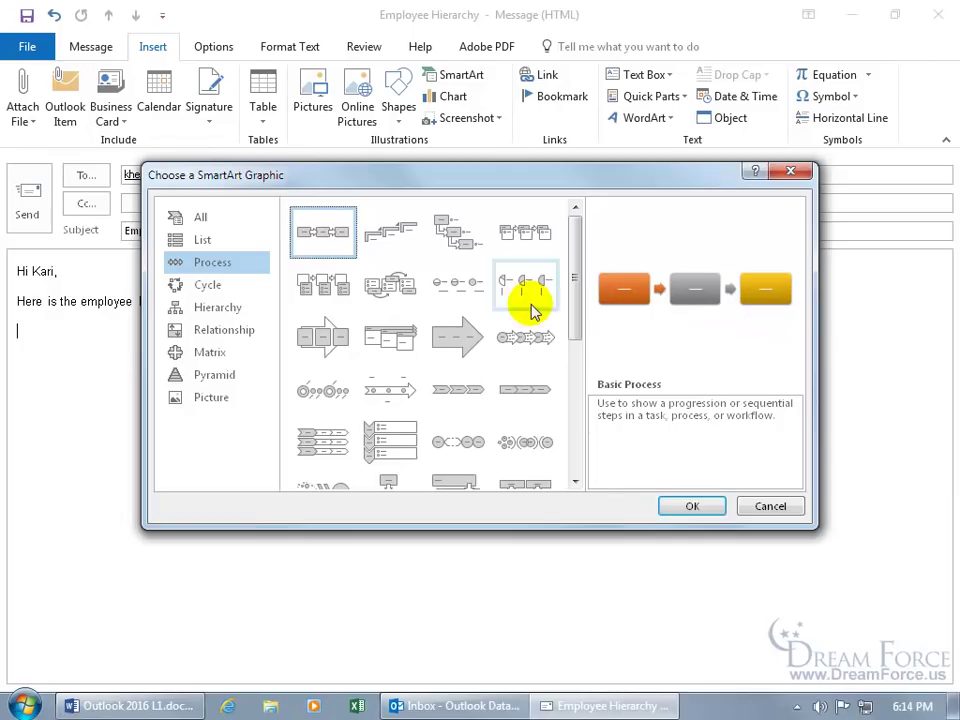
left_click(214, 314)
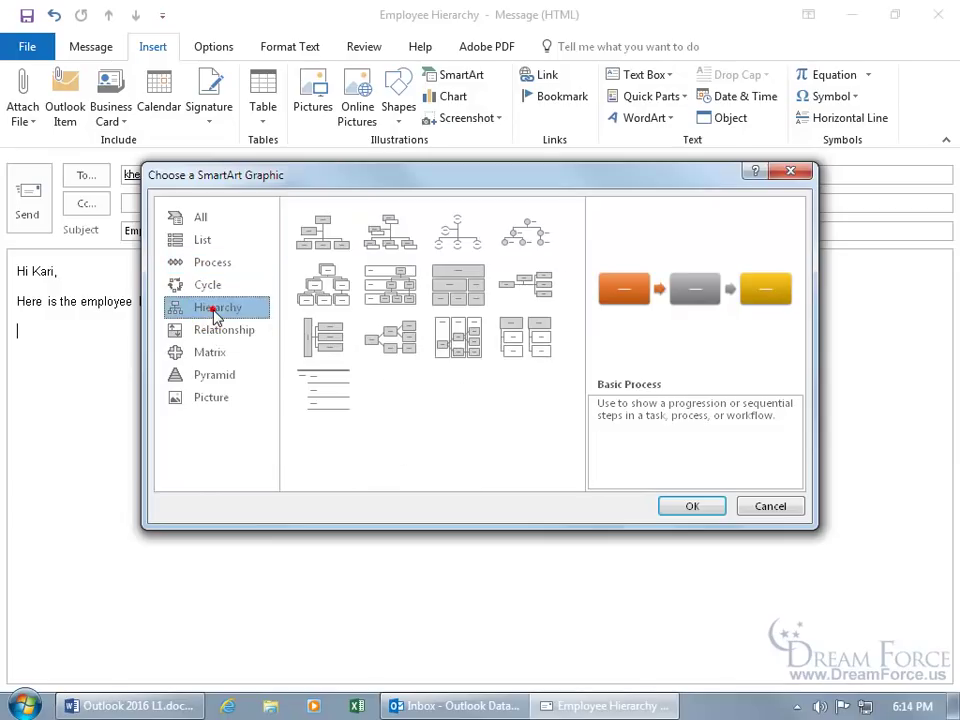
left_click(338, 252)
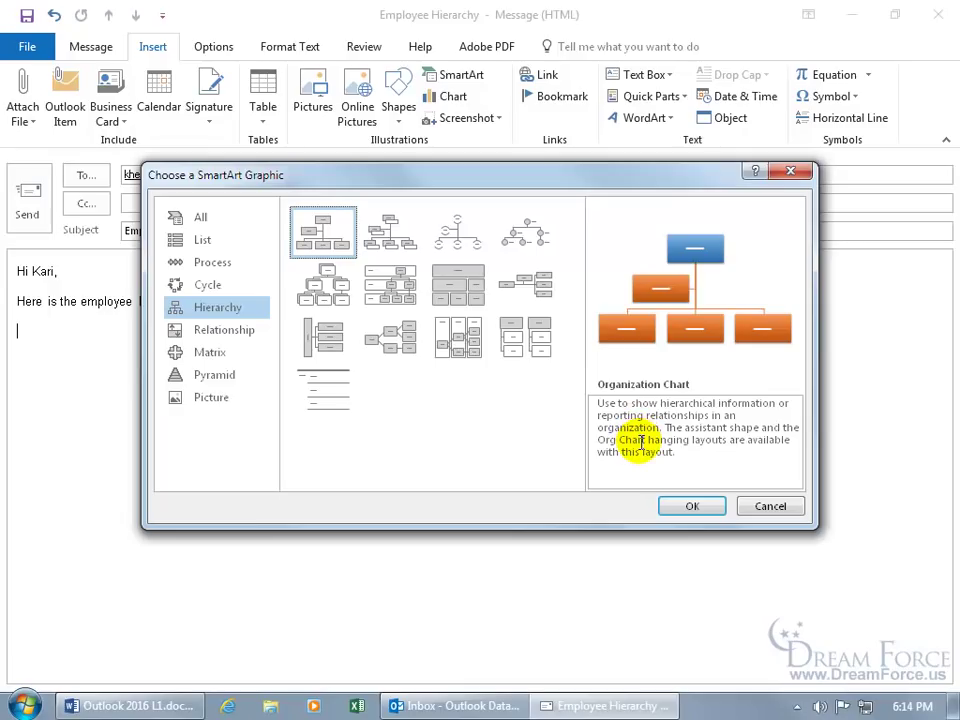
left_click(690, 506)
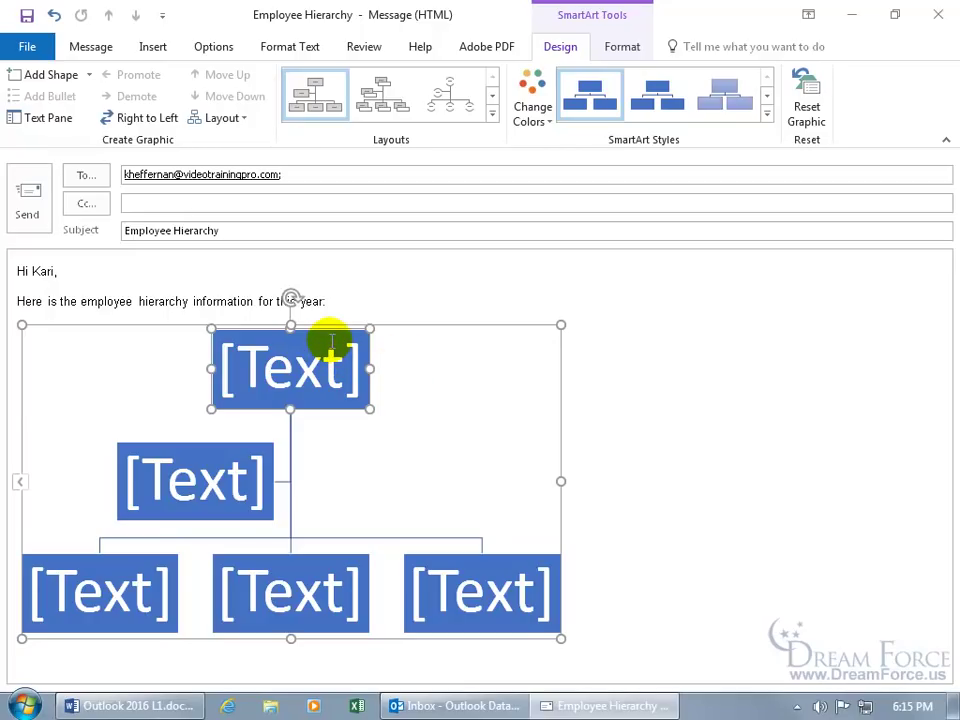
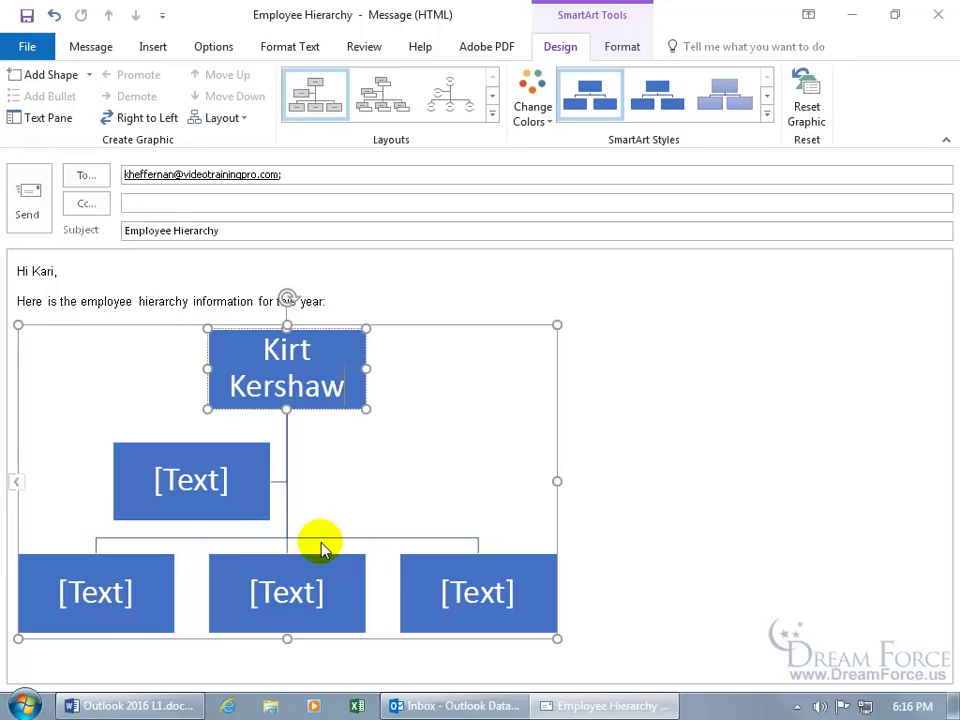
Fill in the assistant box with the assistant's name and the title Exec. Asst.
left_click(193, 480)
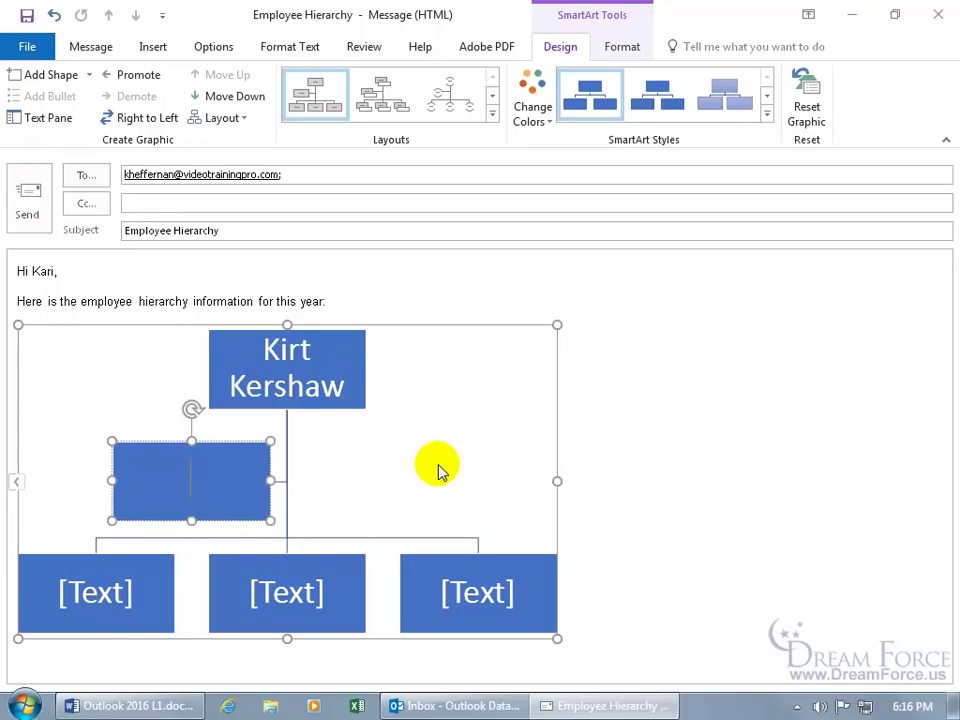
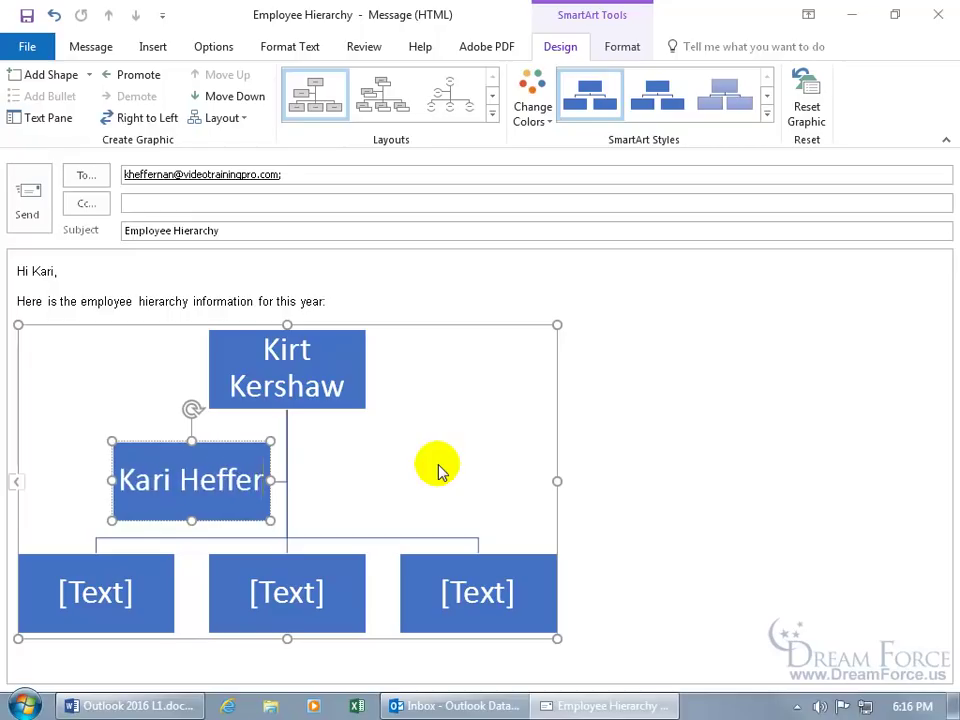
key("Return")
type("Exec. Asst")
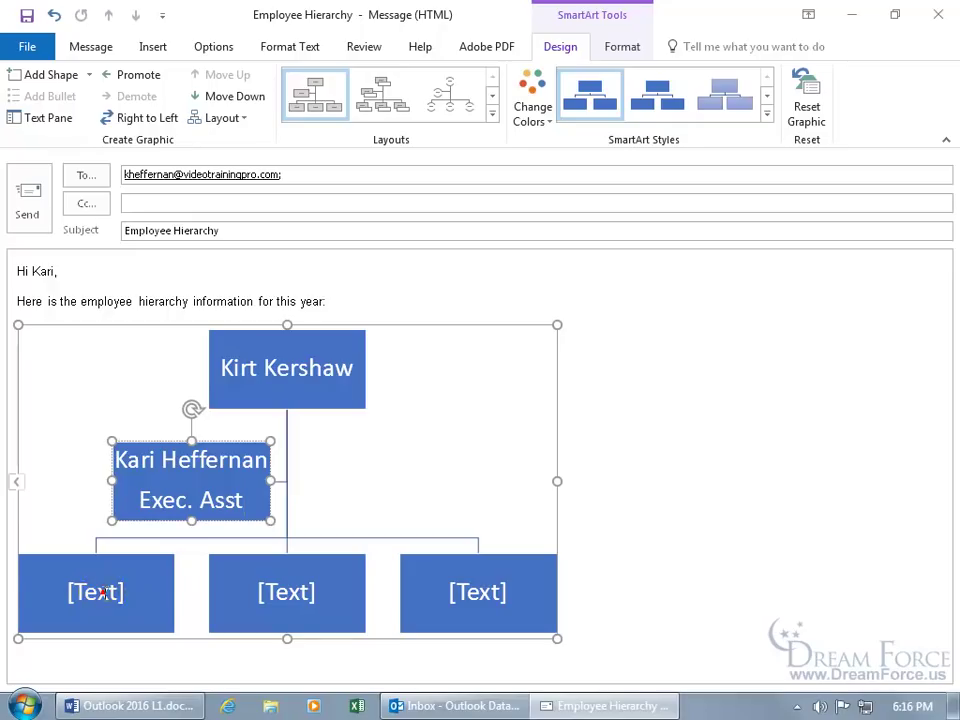
Label the three bottom-row boxes with each person's name and the title VP.
left_click(101, 592)
type("Shaggy Norville")
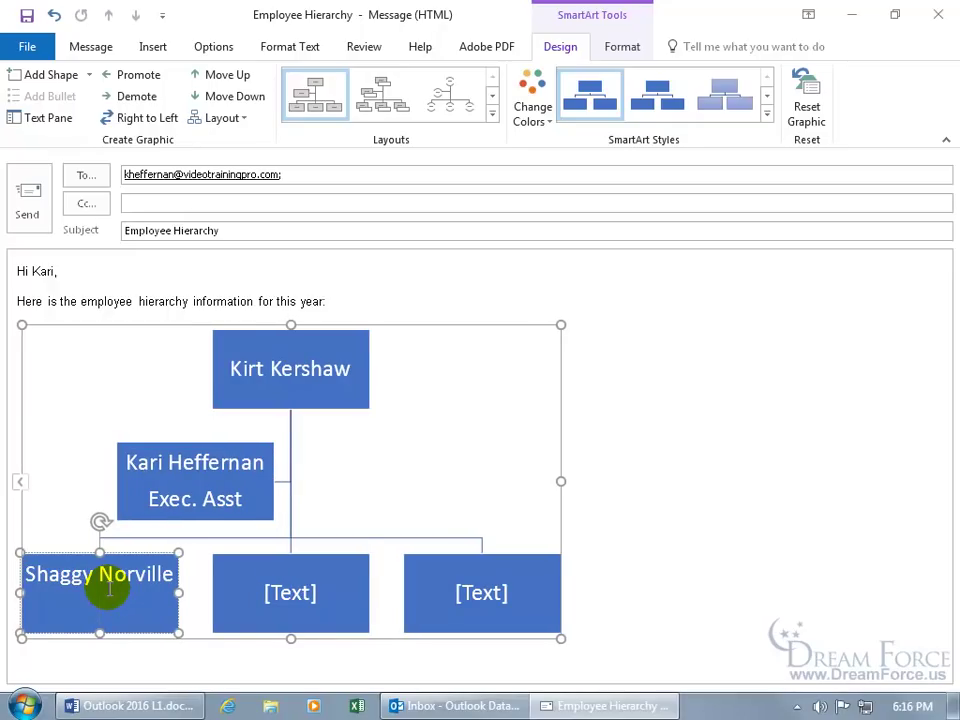
key("Return")
type("VP")
left_click(274, 594)
type("Mister Humphries")
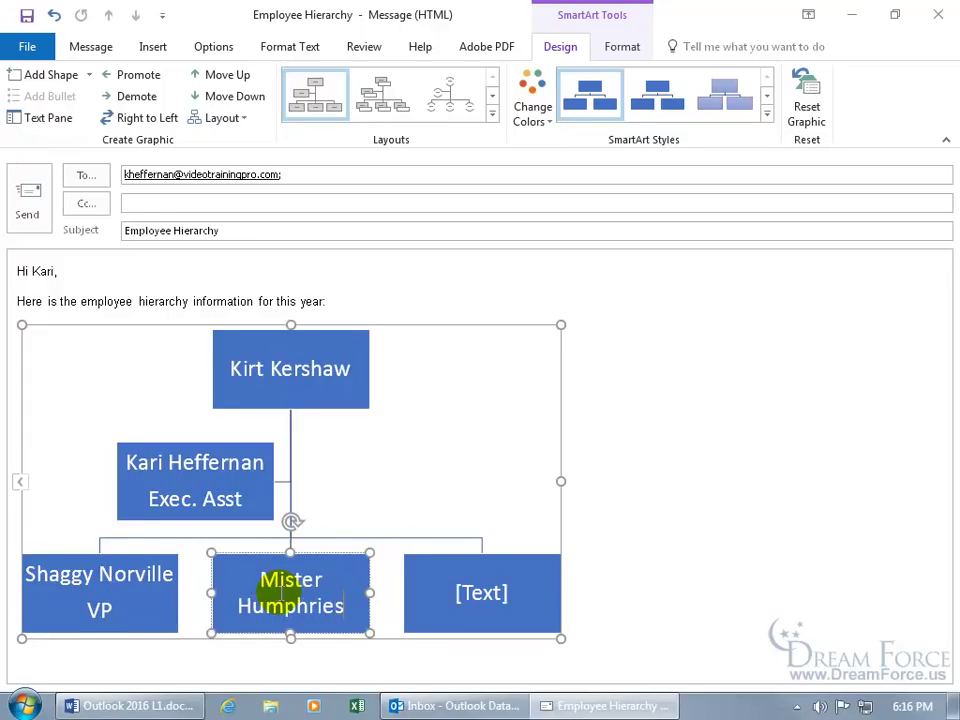
key("Return")
type("VP")
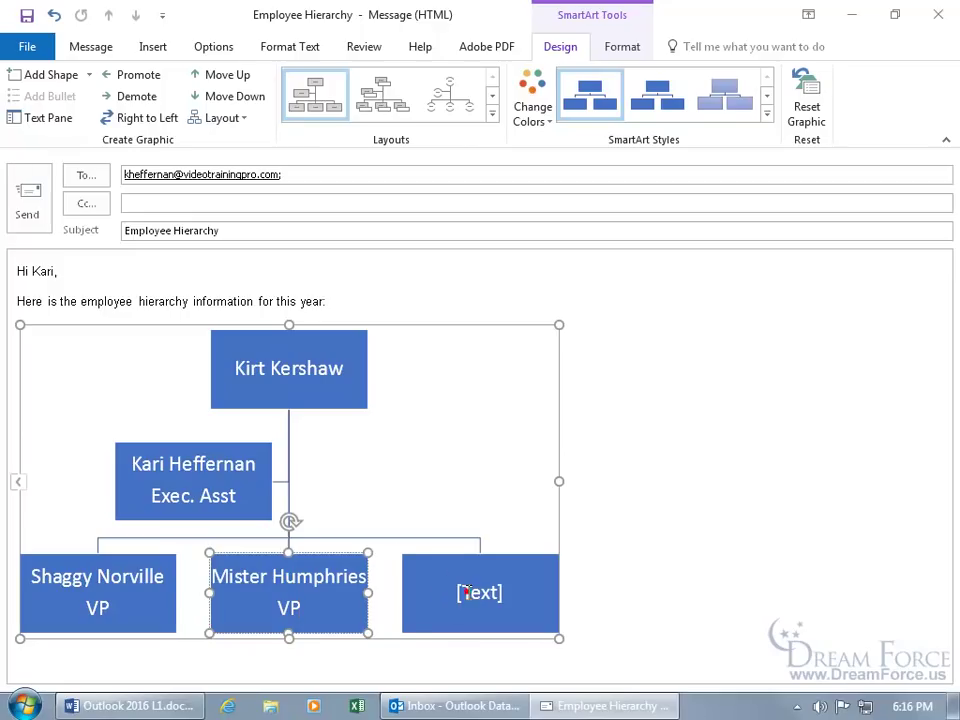
left_click(467, 591)
type("Handy Mandy")
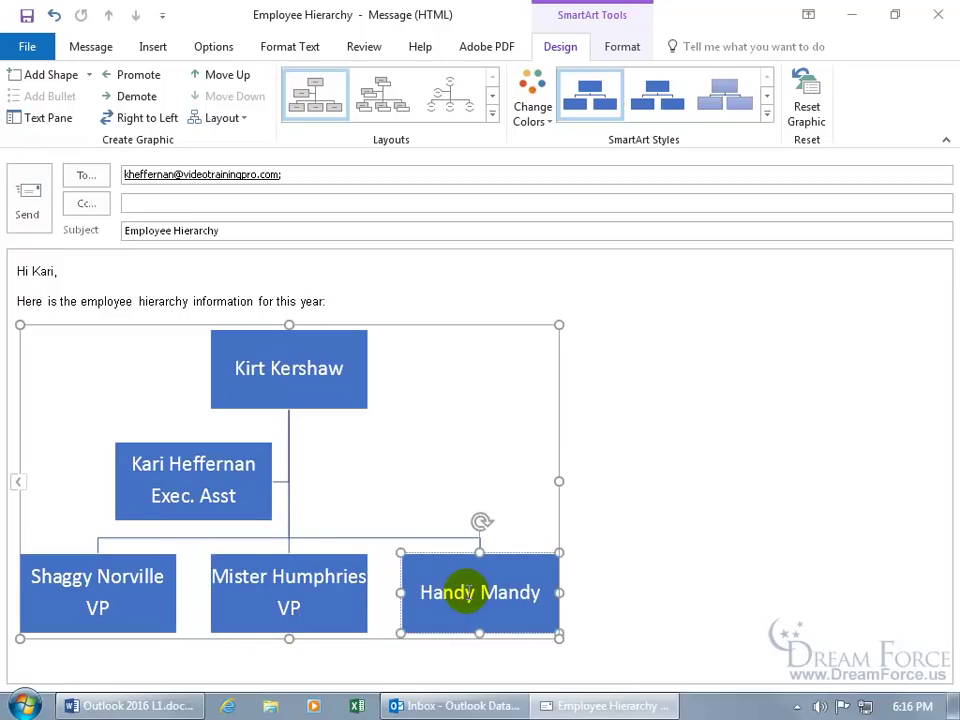
key("Return")
type("VP")
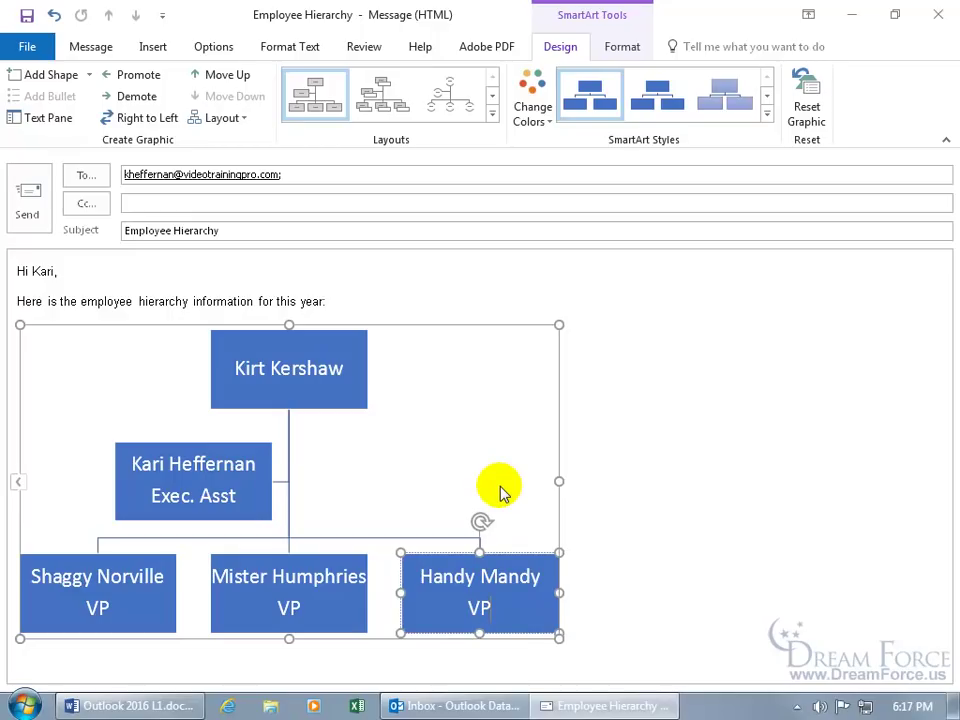
left_click(240, 445)
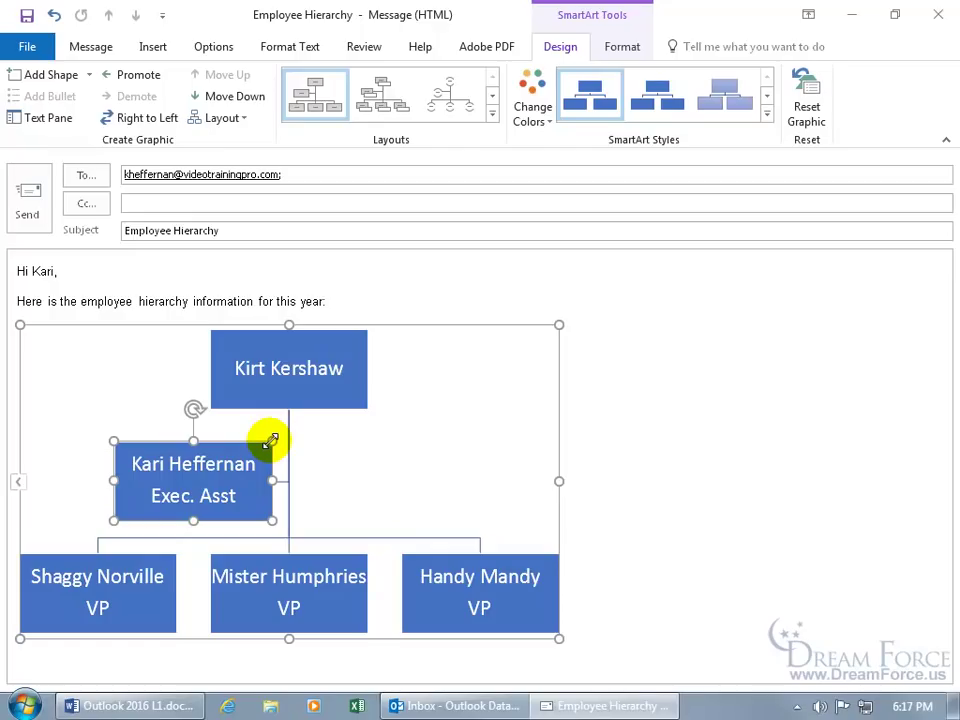
left_click_drag(270, 440, 316, 409)
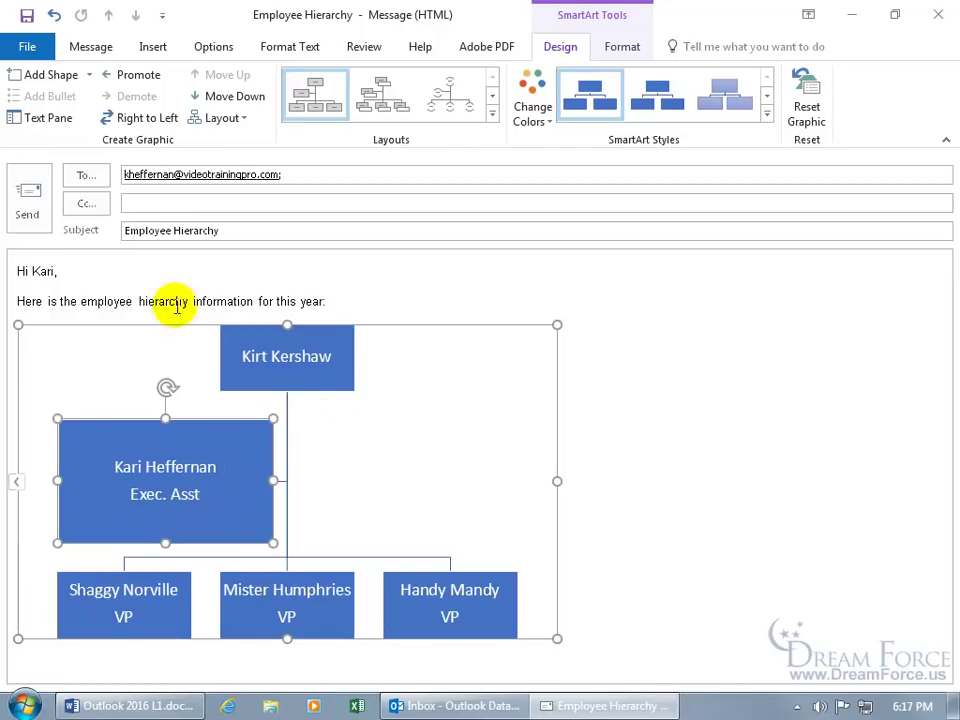
left_click(54, 15)
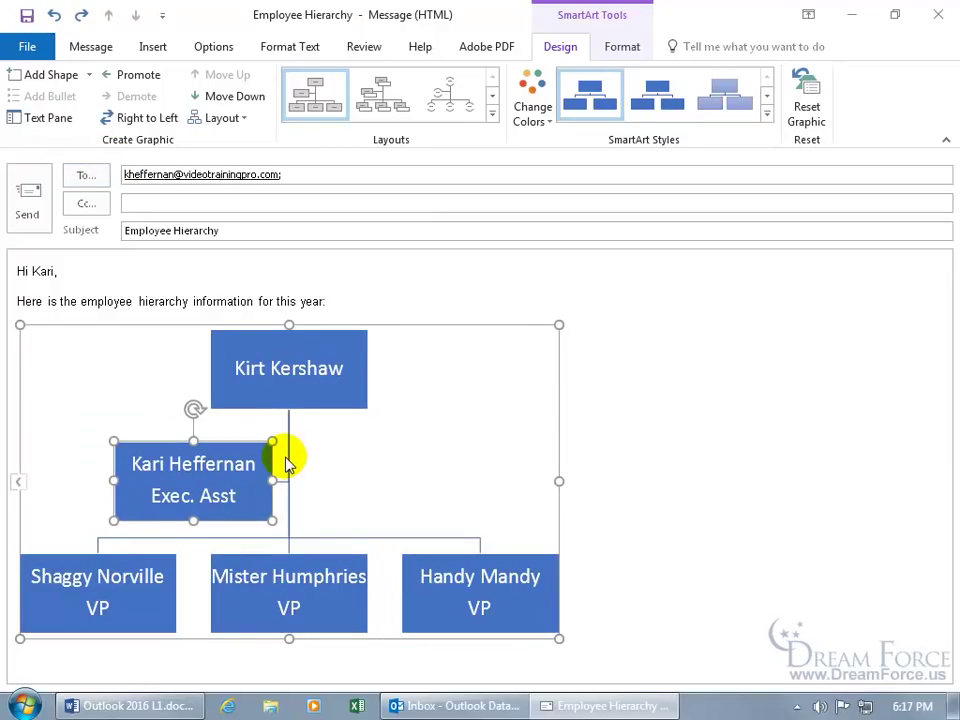
key("Delete")
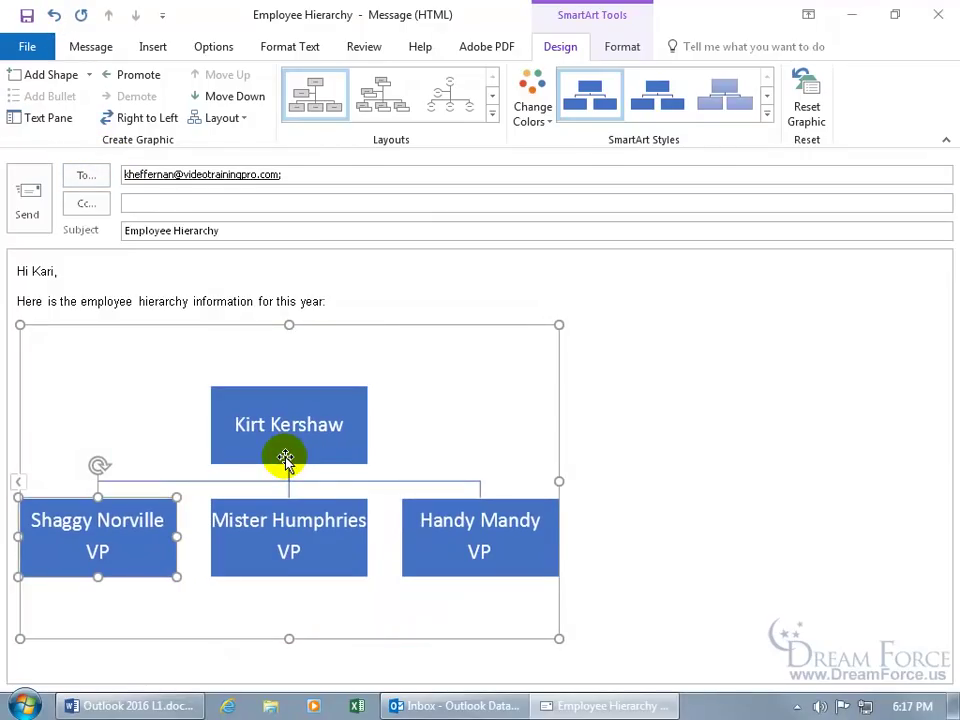
left_click(53, 14)
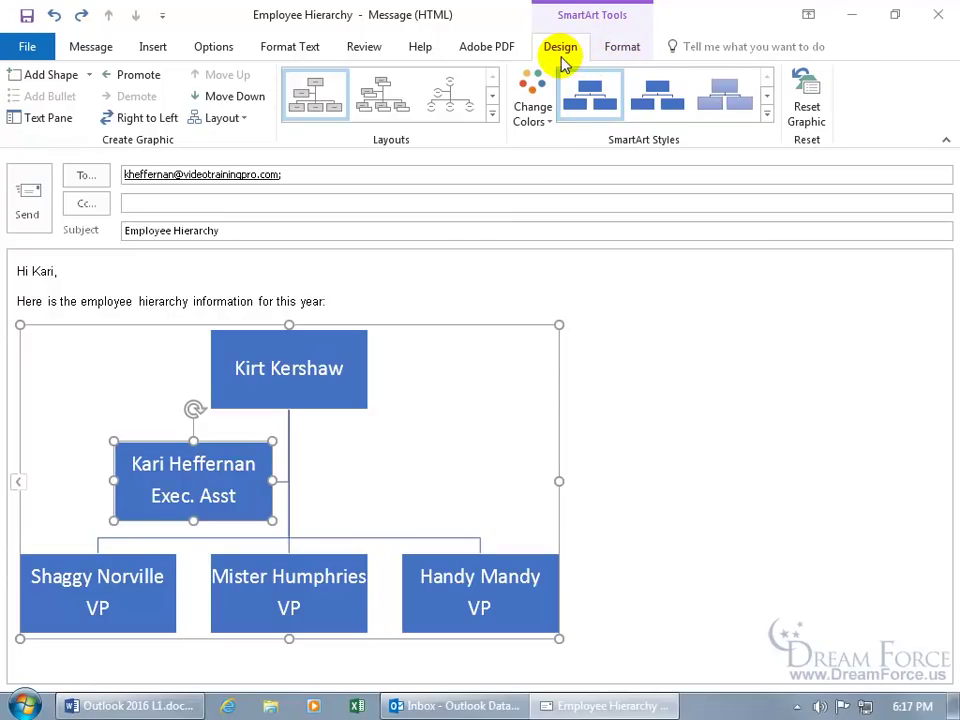
left_click(630, 371)
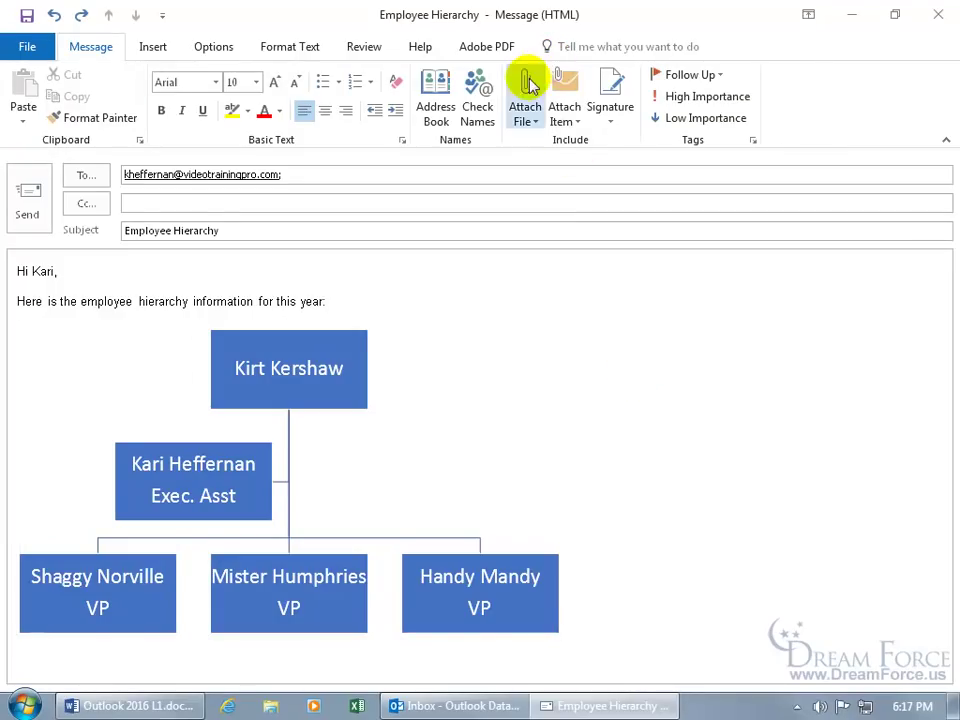
Add a shape beside the top executive's box, then delete that stray box.
left_click(222, 444)
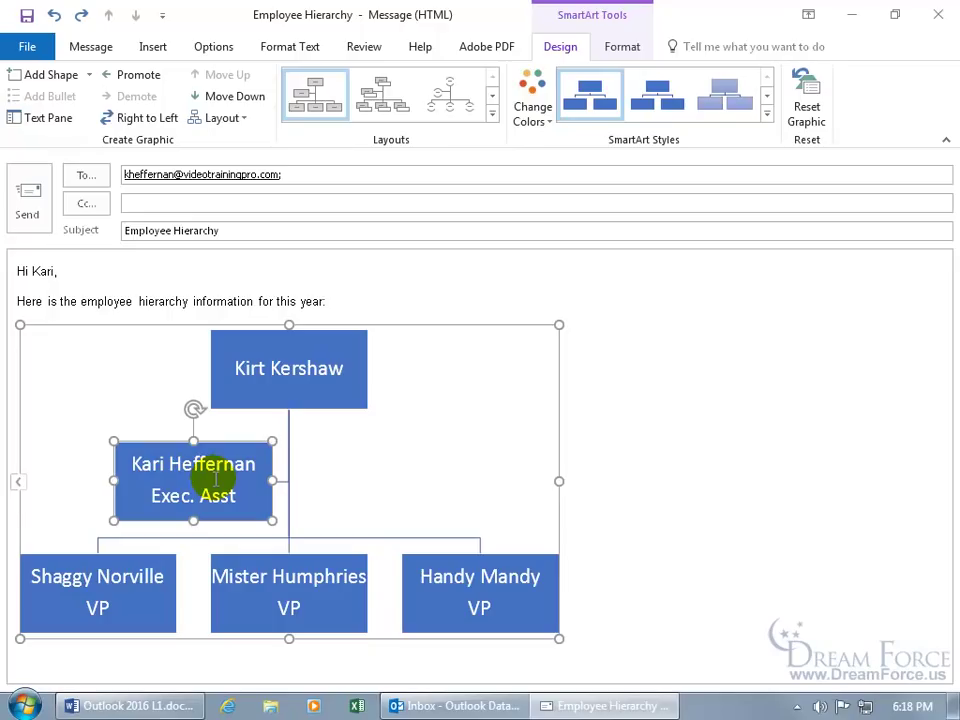
left_click(284, 367)
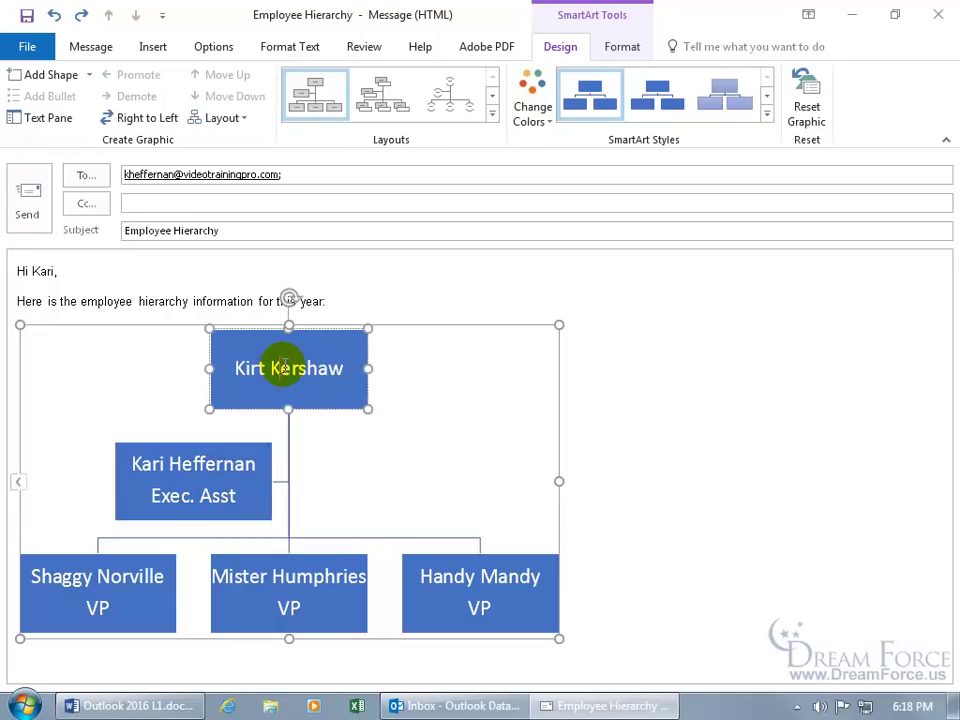
left_click(89, 75)
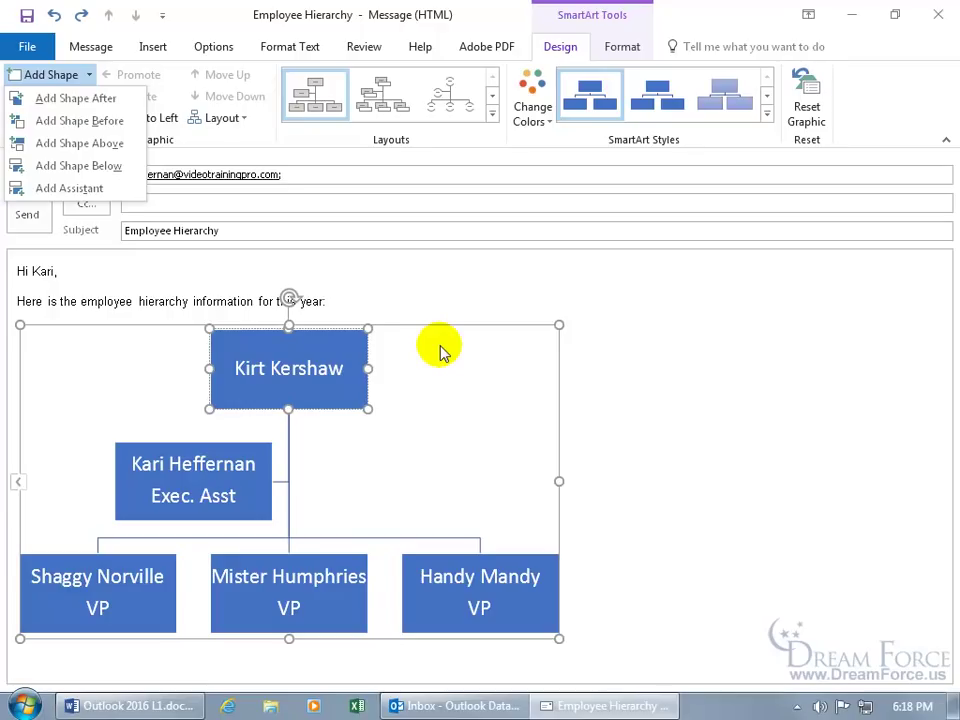
left_click(90, 120)
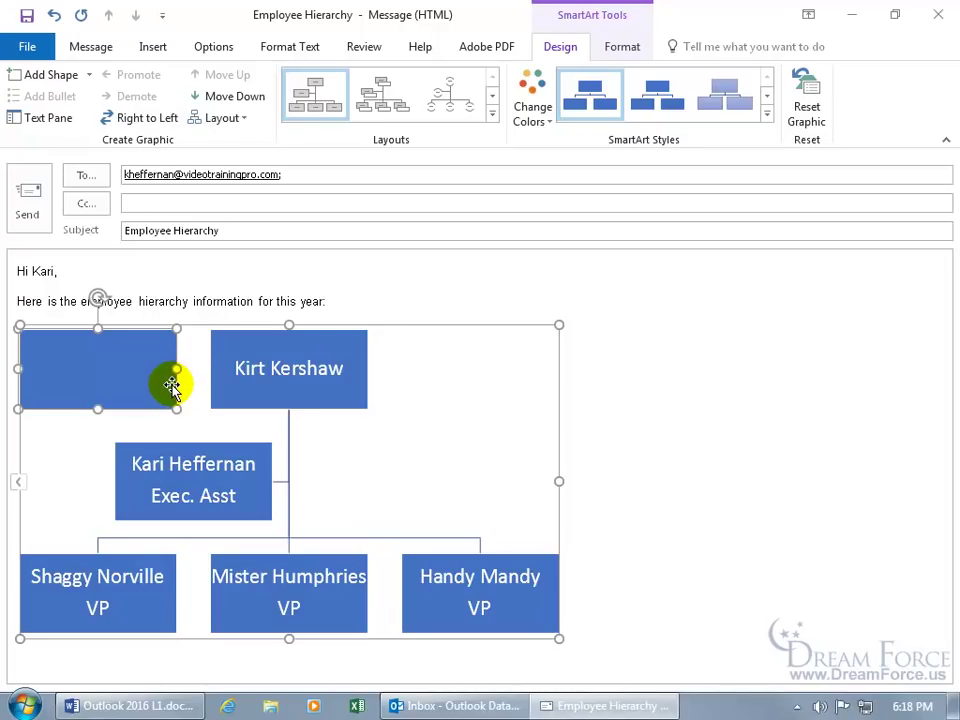
key("Delete")
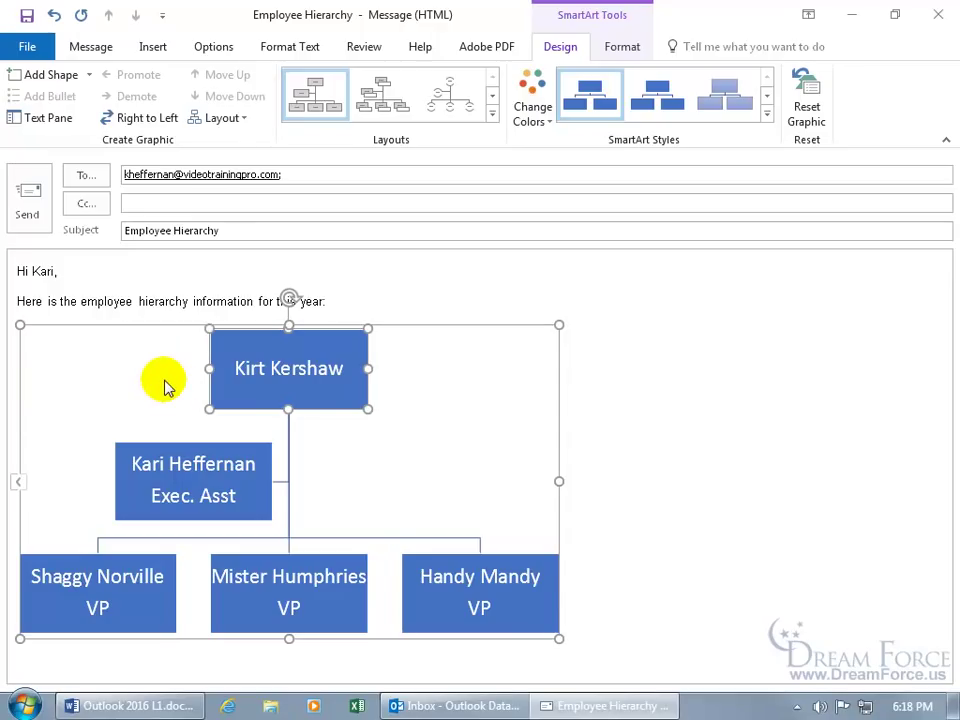
Add a new empty box one level below the top executive's box.
left_click(231, 365)
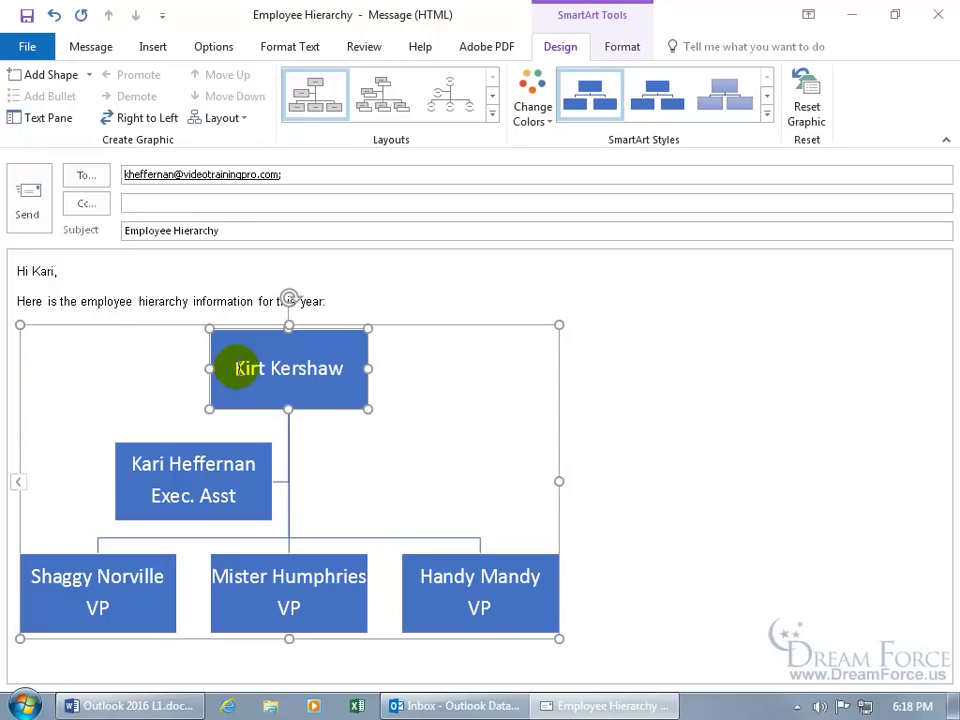
left_click(89, 75)
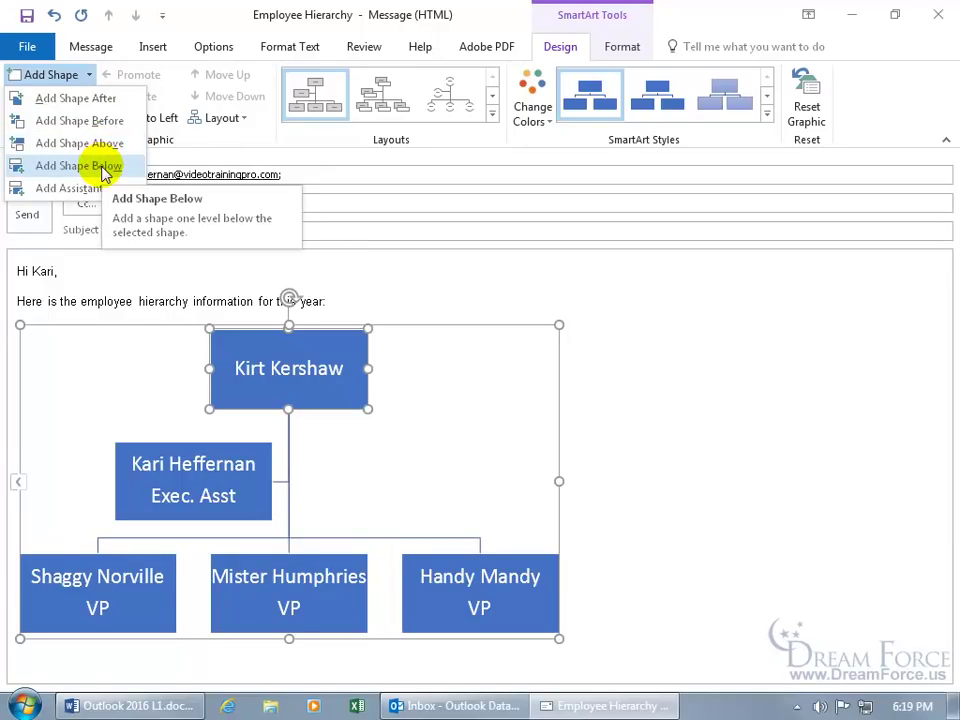
left_click(105, 166)
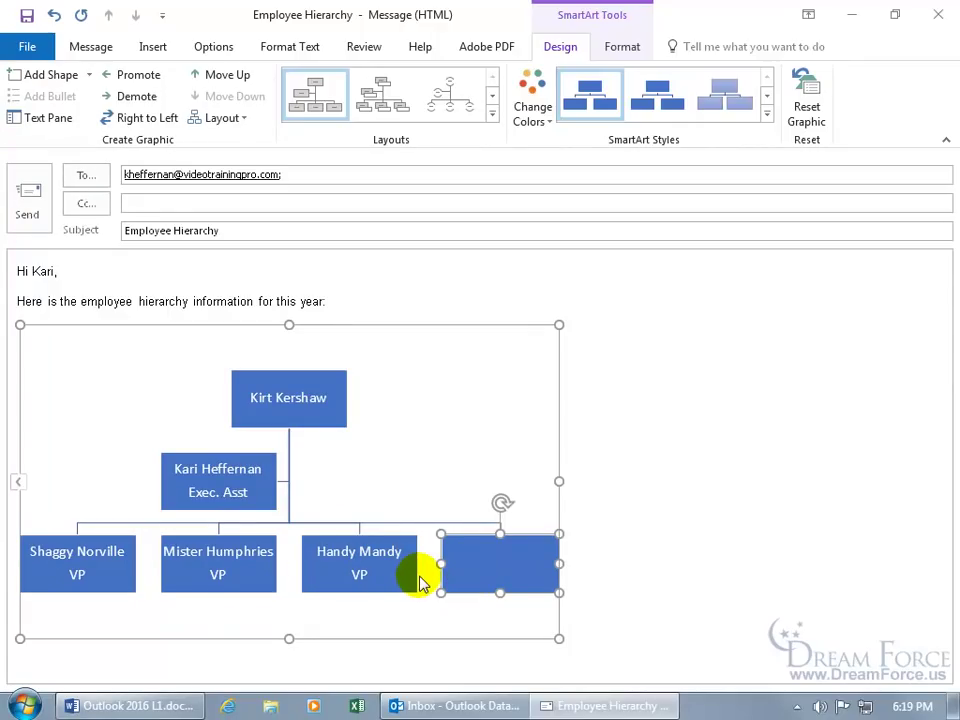
left_click(359, 570)
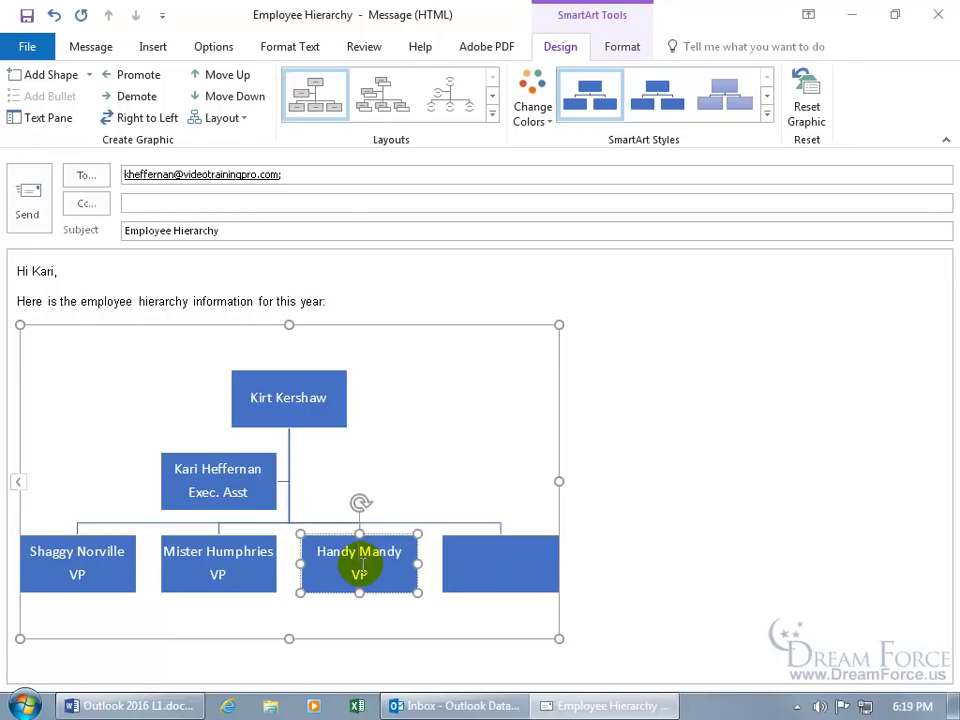
Add two empty worker boxes beneath the right-hand VP.
left_click(89, 76)
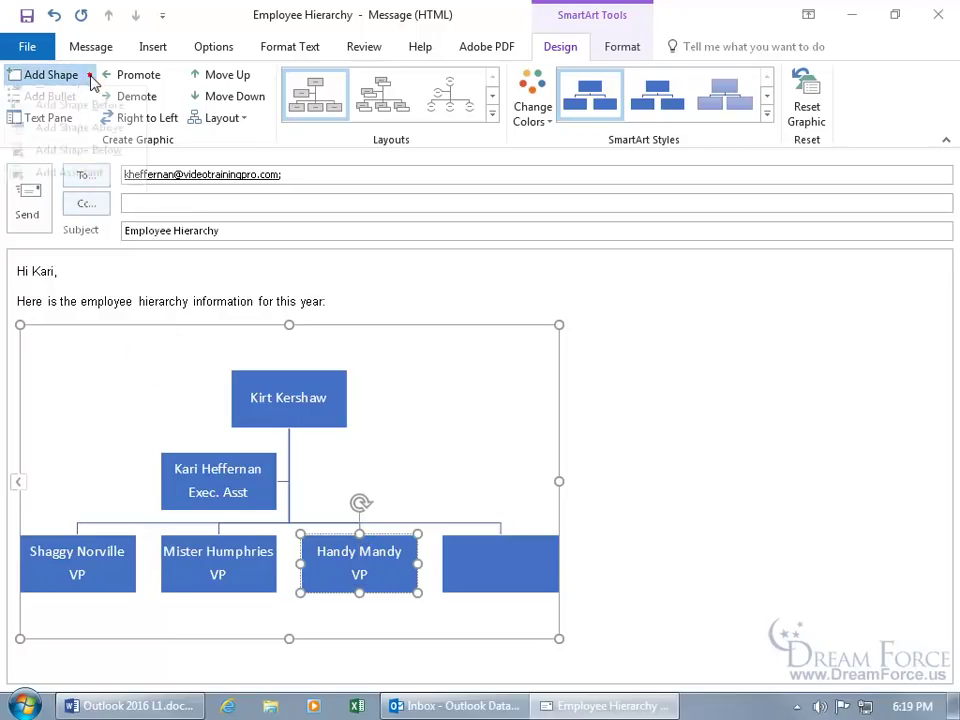
left_click(88, 165)
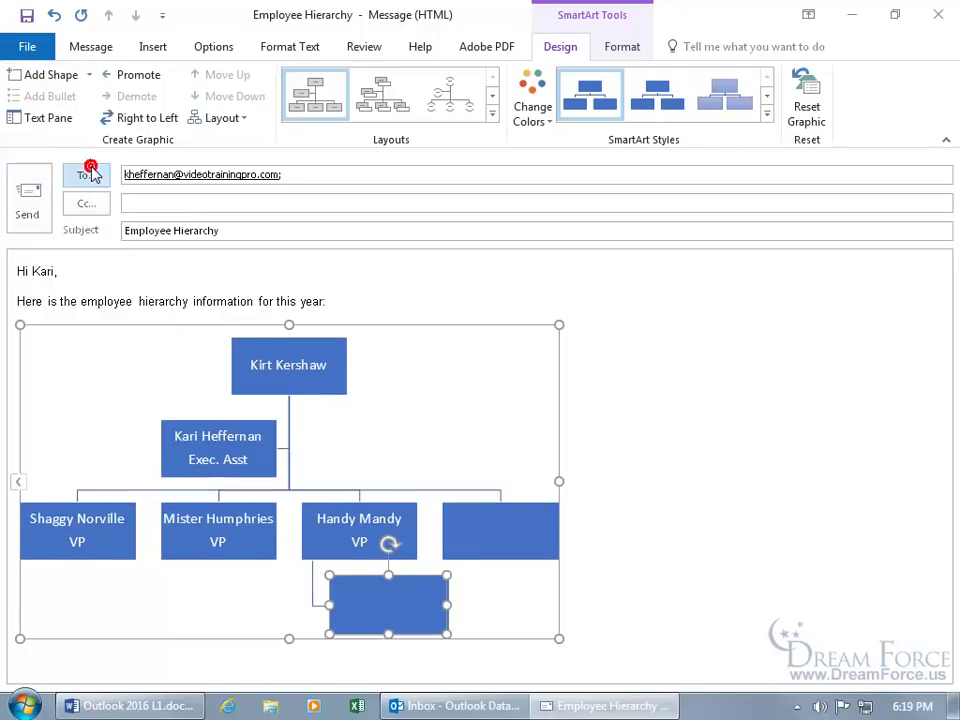
left_click(352, 503)
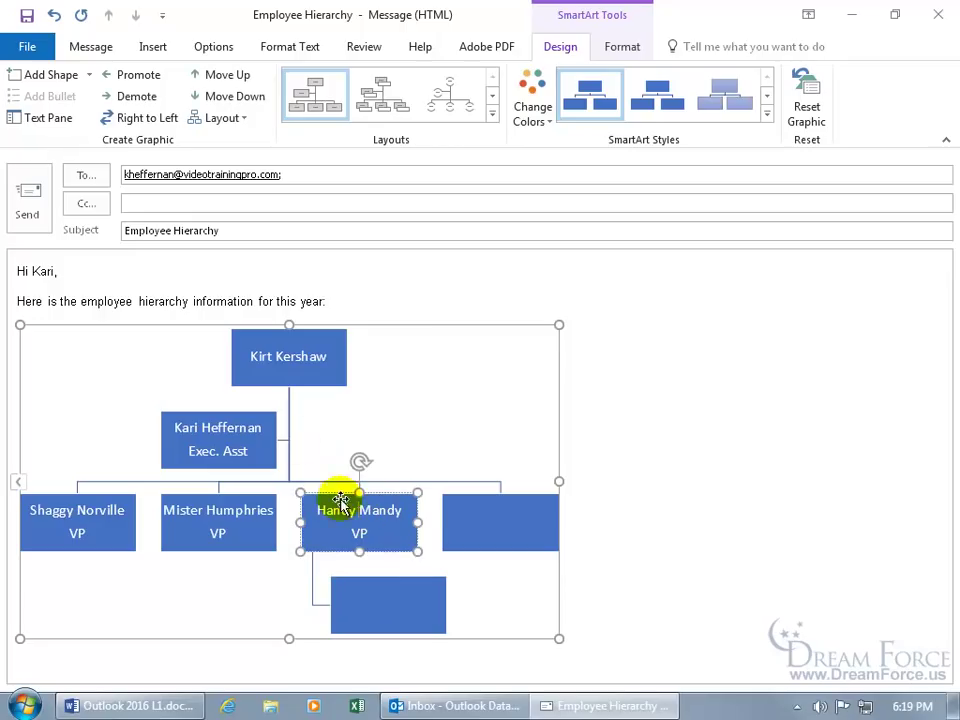
left_click(89, 75)
left_click(100, 168)
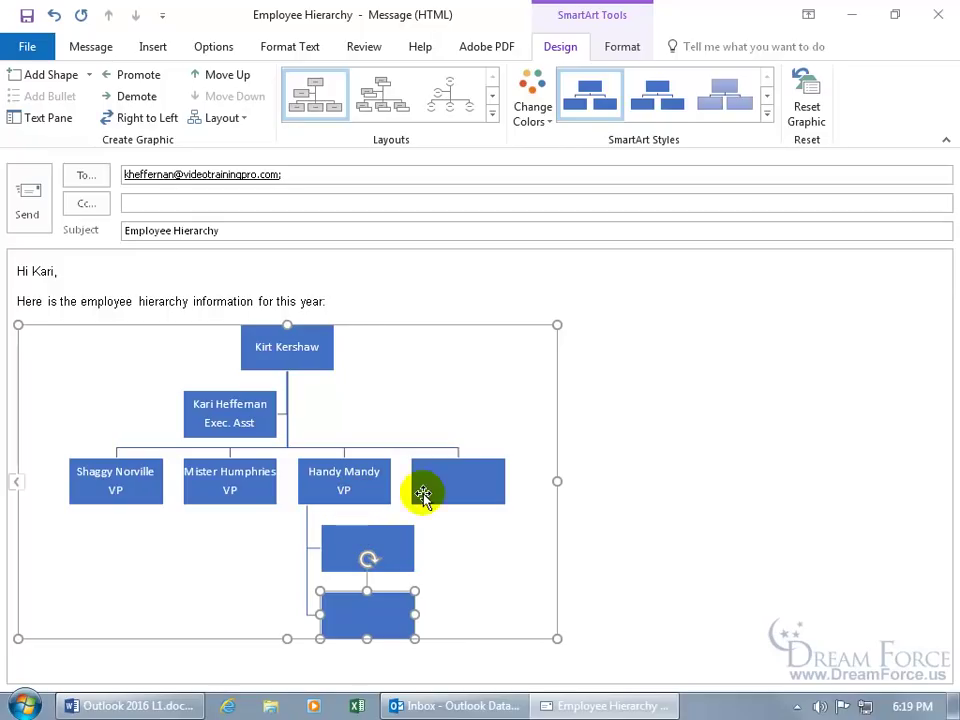
Give the fourth VP a name and title VP, label Worker 1 and Worker 2, and enlarge the chart.
left_click(451, 480)
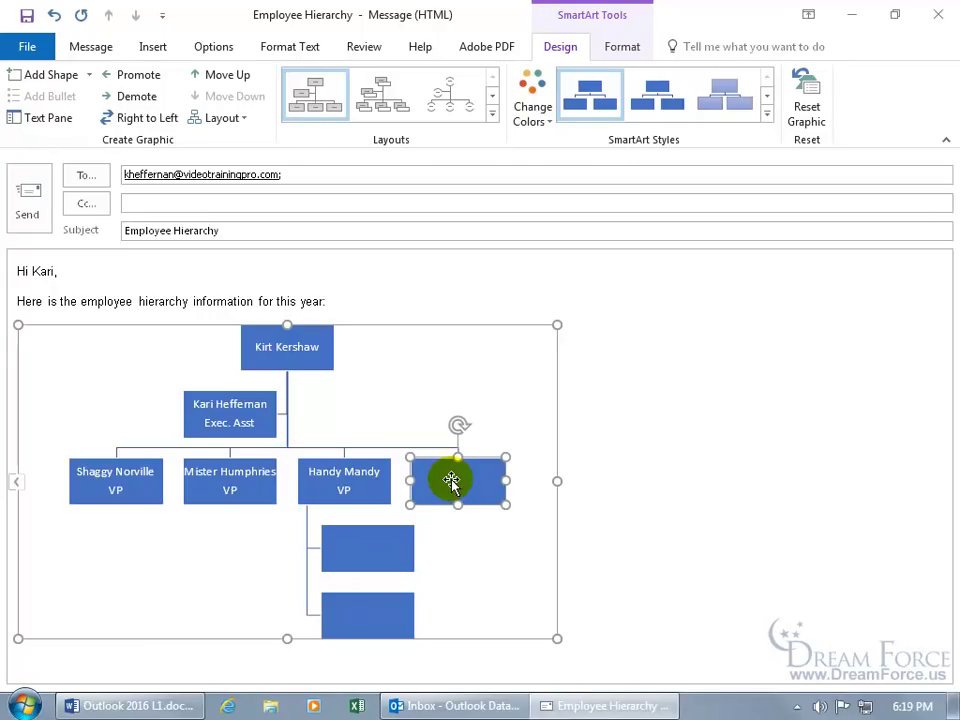
type("Mister Rogers")
key("Return")
type("VP")
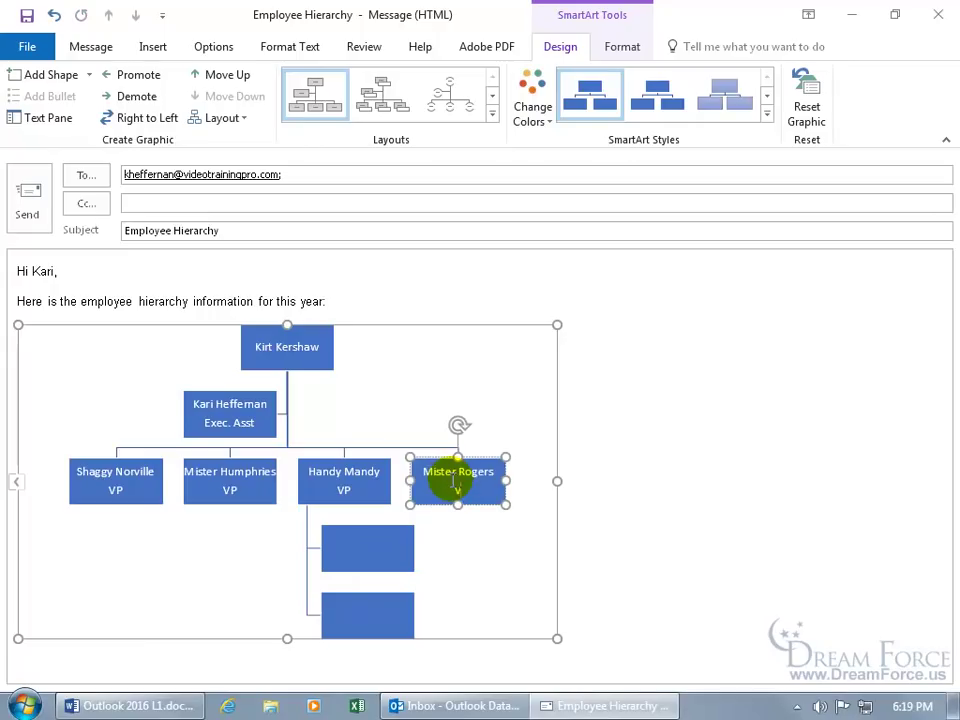
left_click(384, 547)
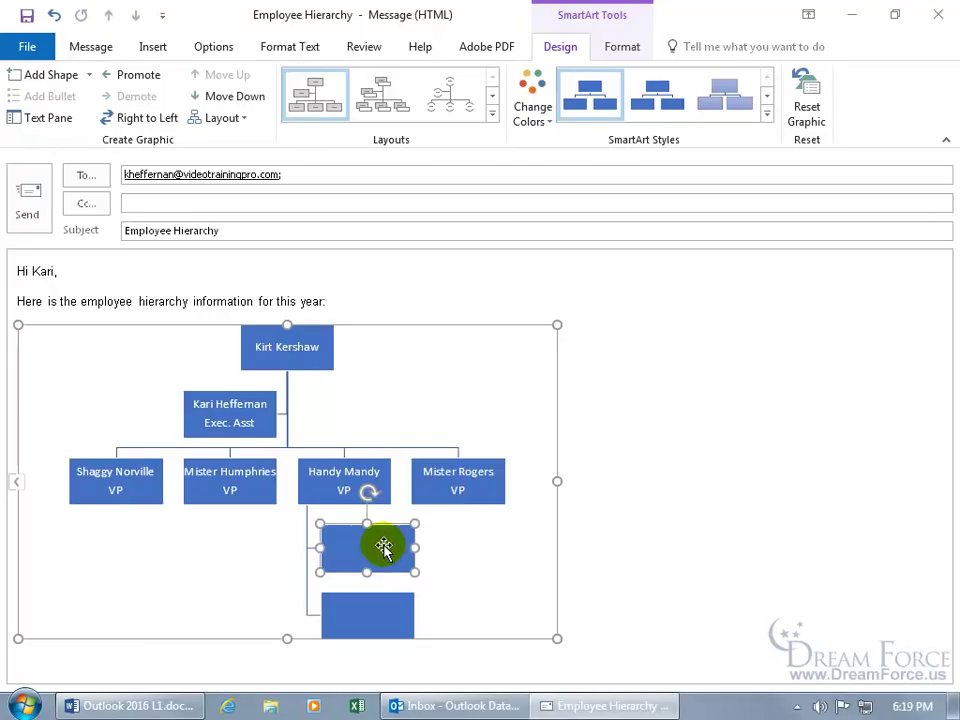
type("Worker 1")
left_click(384, 612)
type("Worker 2")
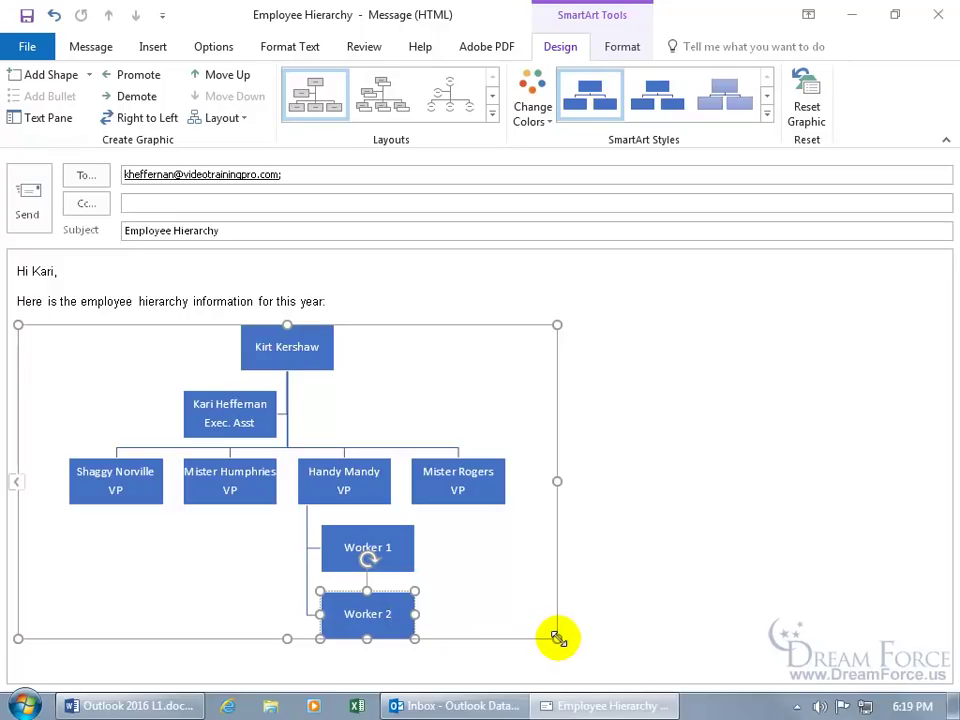
left_click_drag(557, 638, 799, 665)
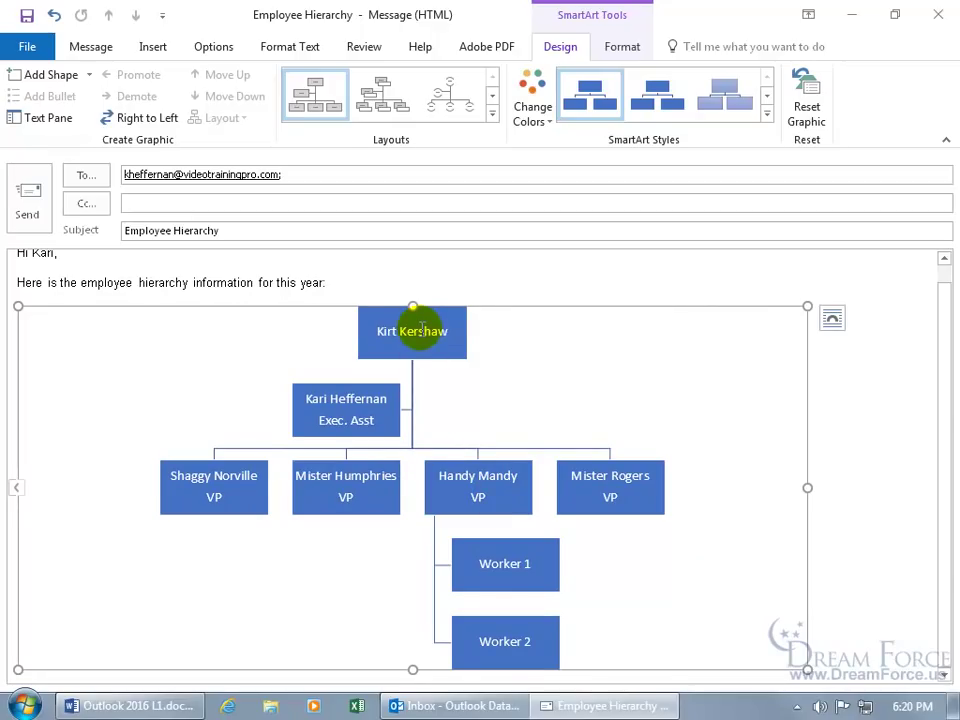
Add a second assistant under the top executive with the assistant's name and title Admin Asst.
left_click(420, 329)
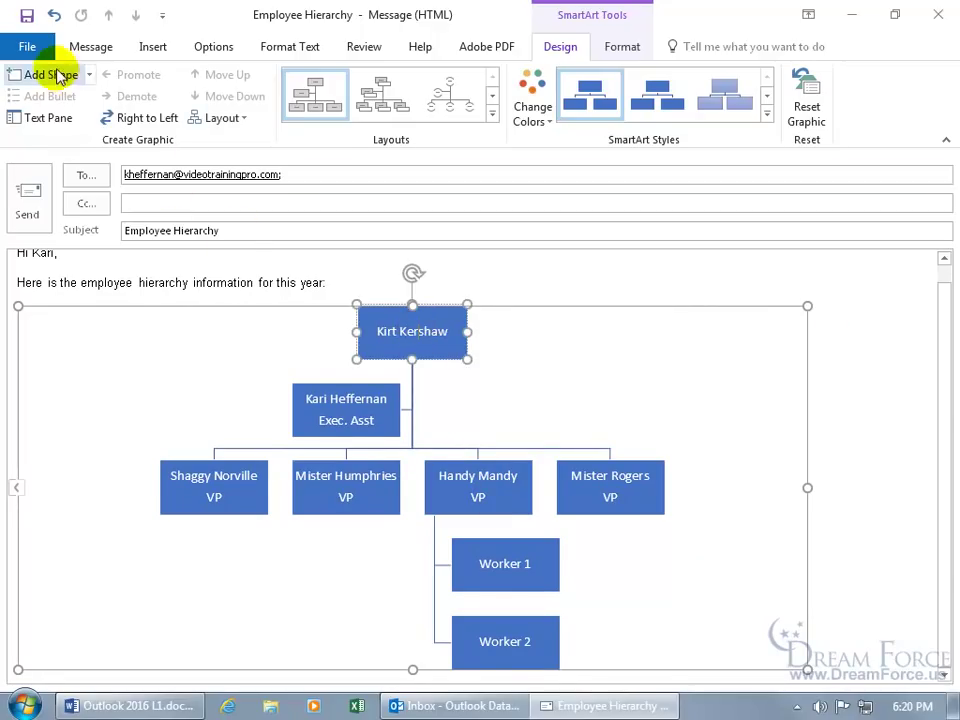
left_click(89, 76)
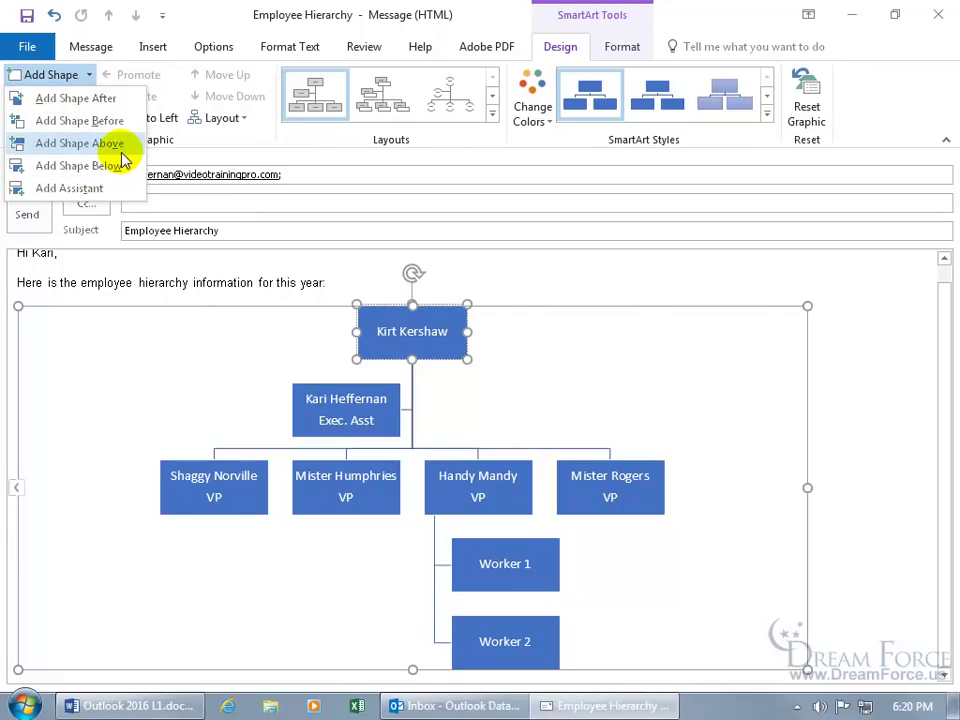
left_click(69, 188)
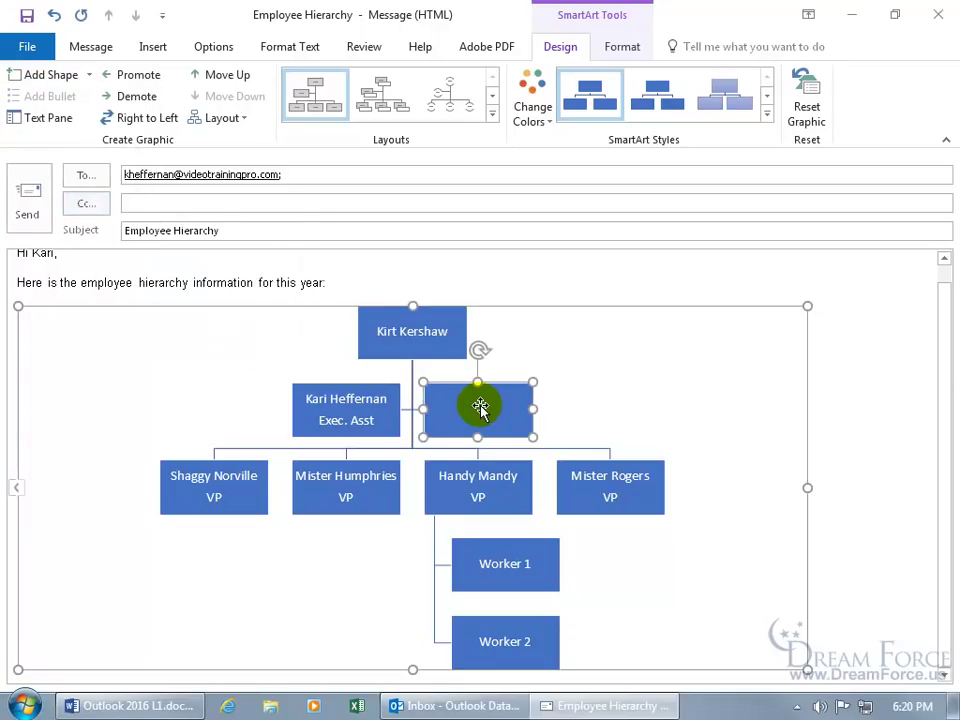
type("Sophia First")
key("Return")
type("Admin Asst")
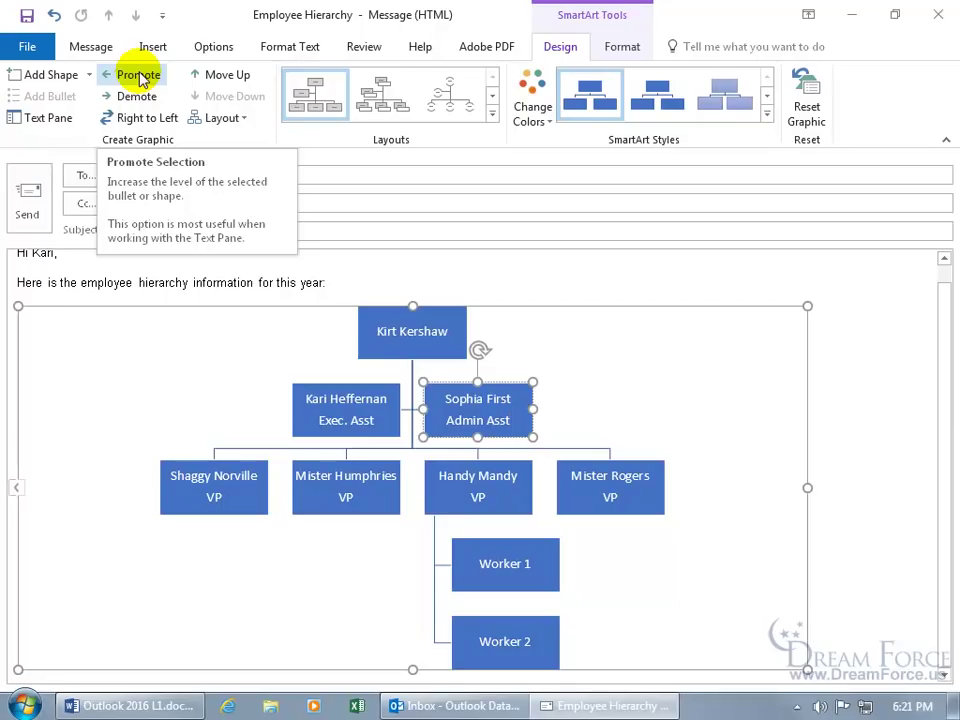
left_click(478, 543)
left_click(478, 543)
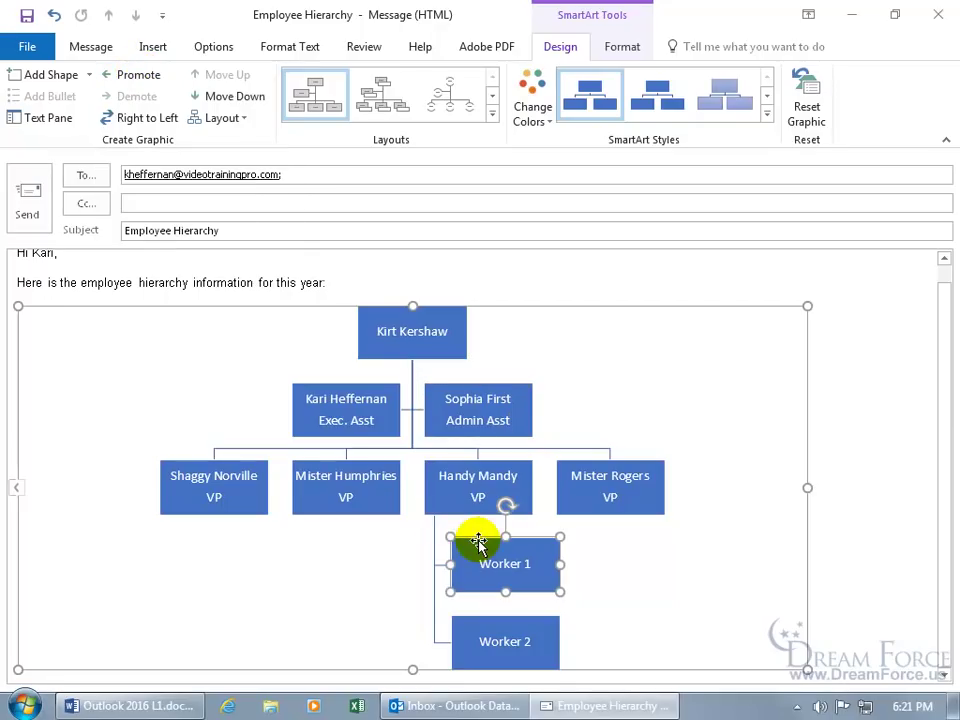
left_click(148, 79)
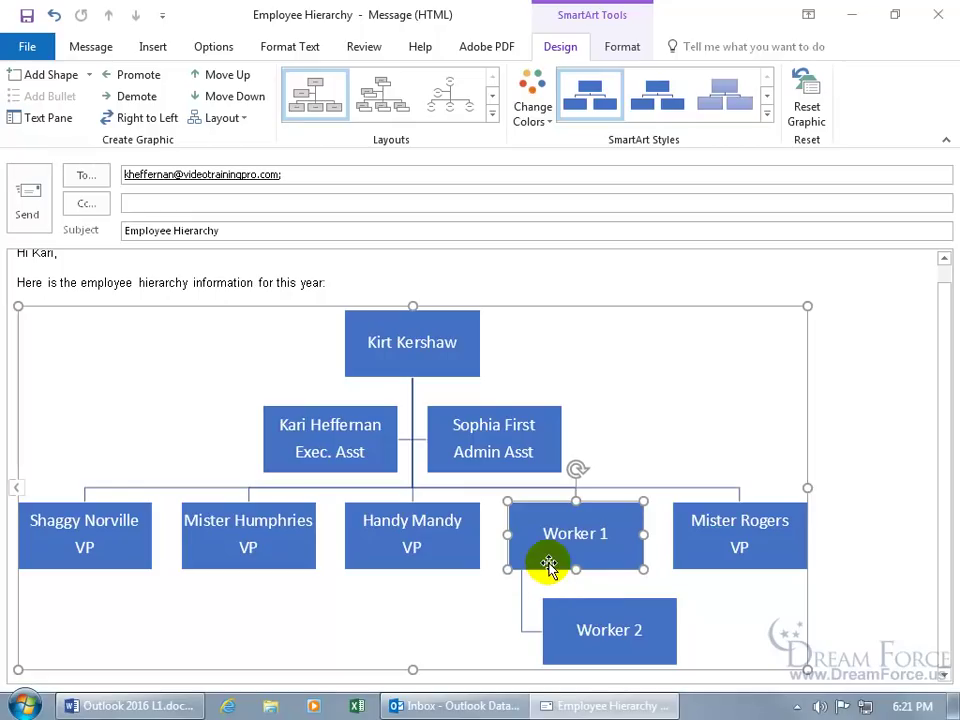
left_click(54, 16)
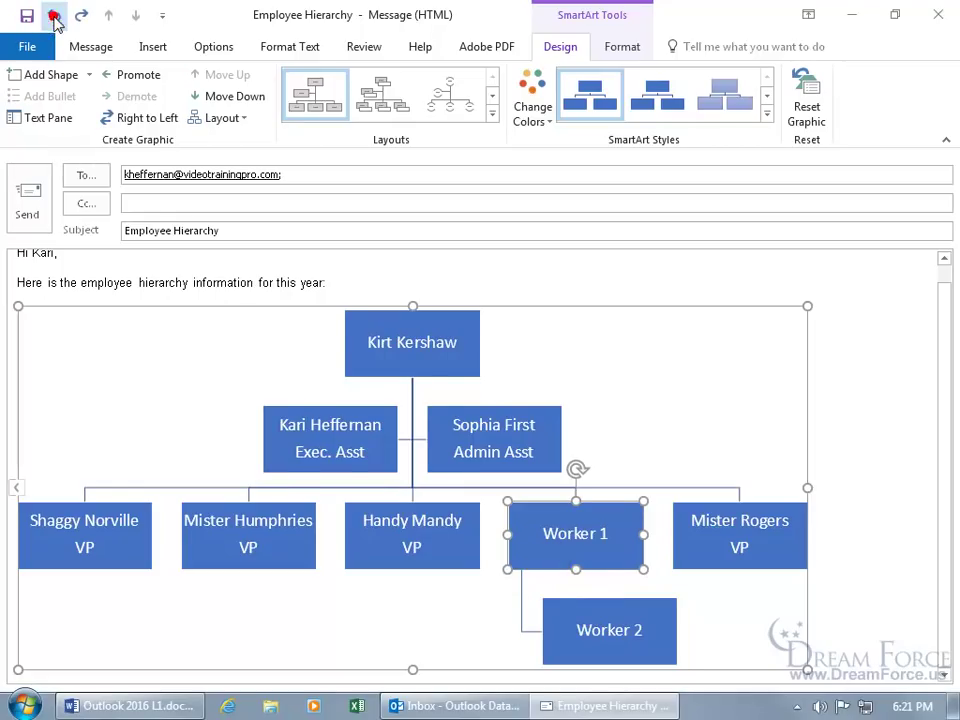
left_click(489, 561)
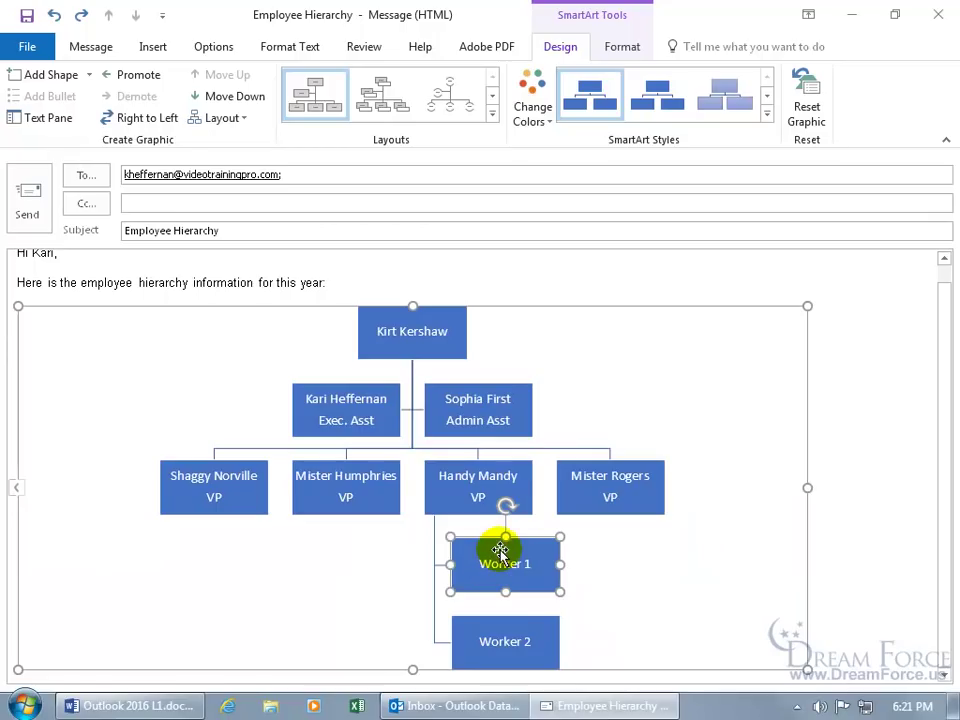
left_click(81, 15)
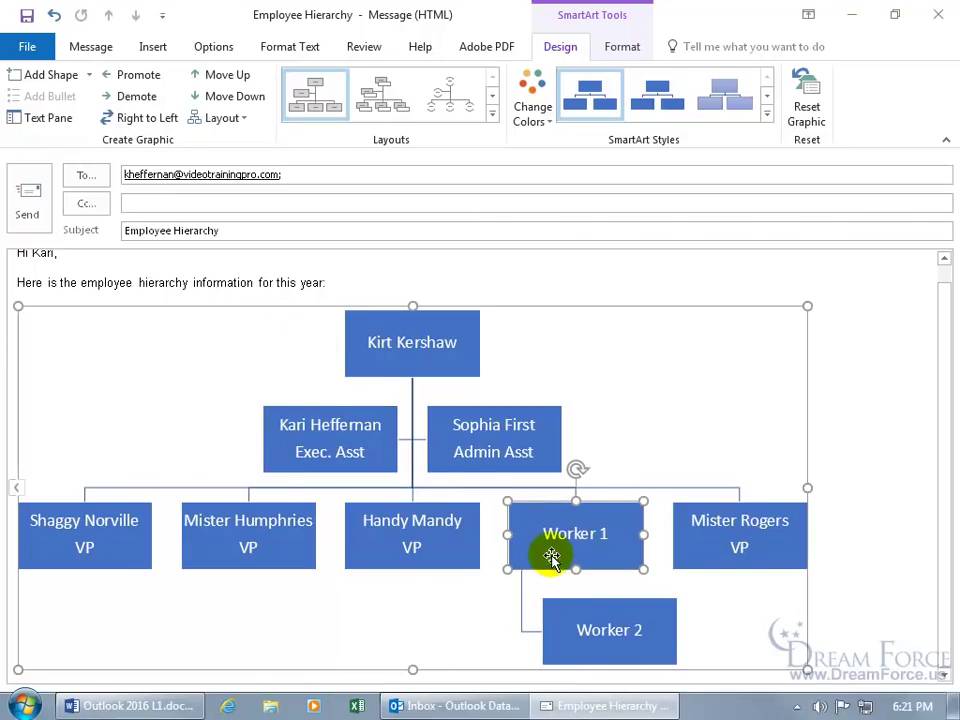
mouse_move(250, 172)
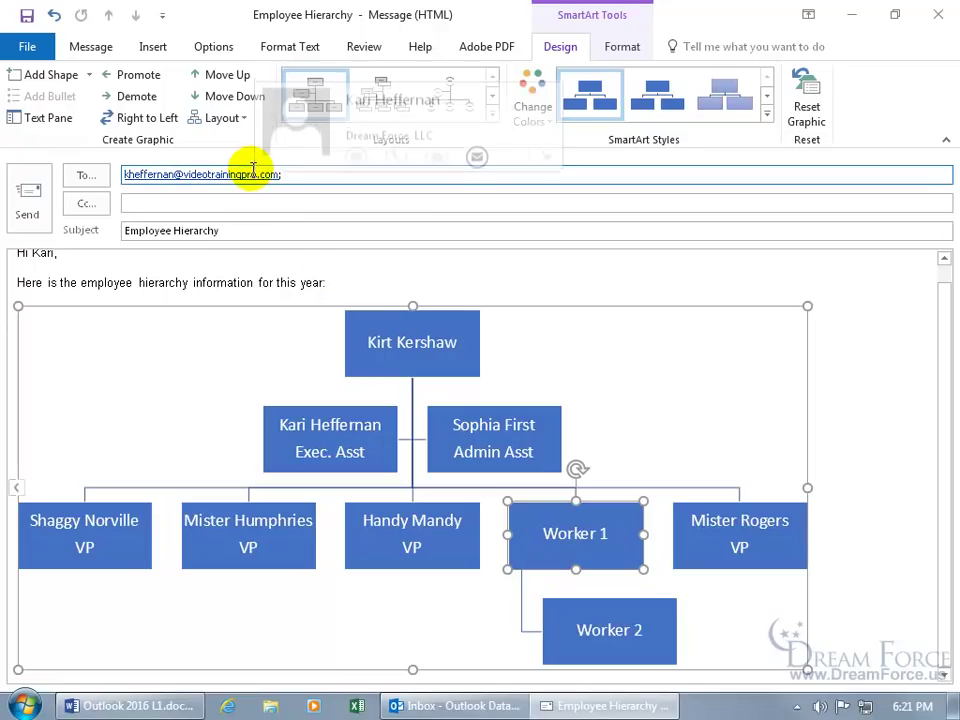
left_click(148, 95)
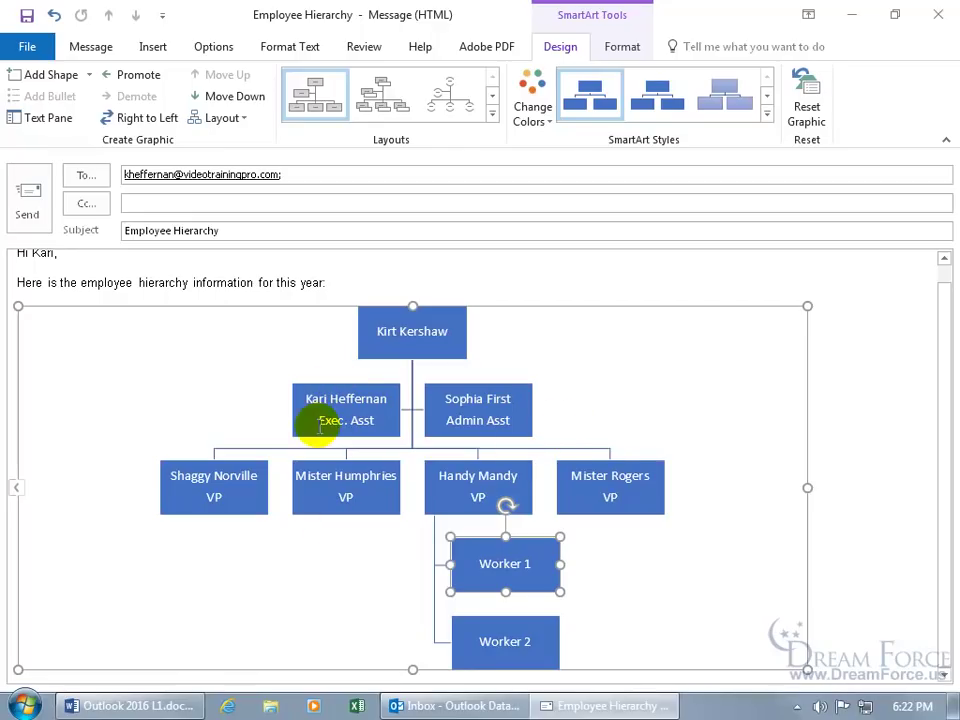
left_click(157, 121)
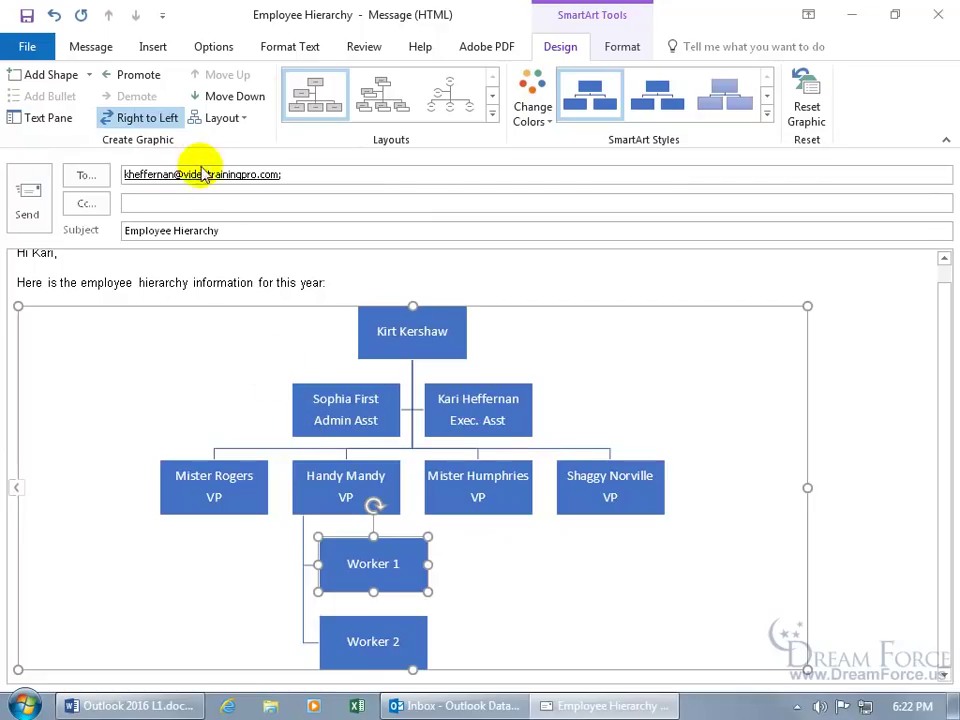
left_click(145, 116)
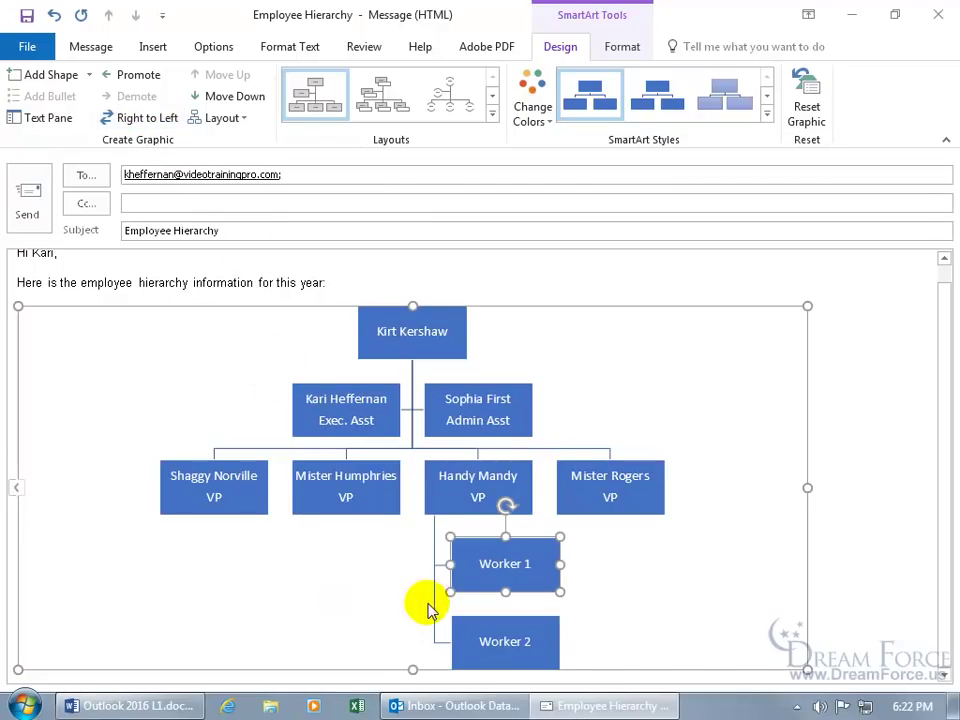
left_click(325, 462)
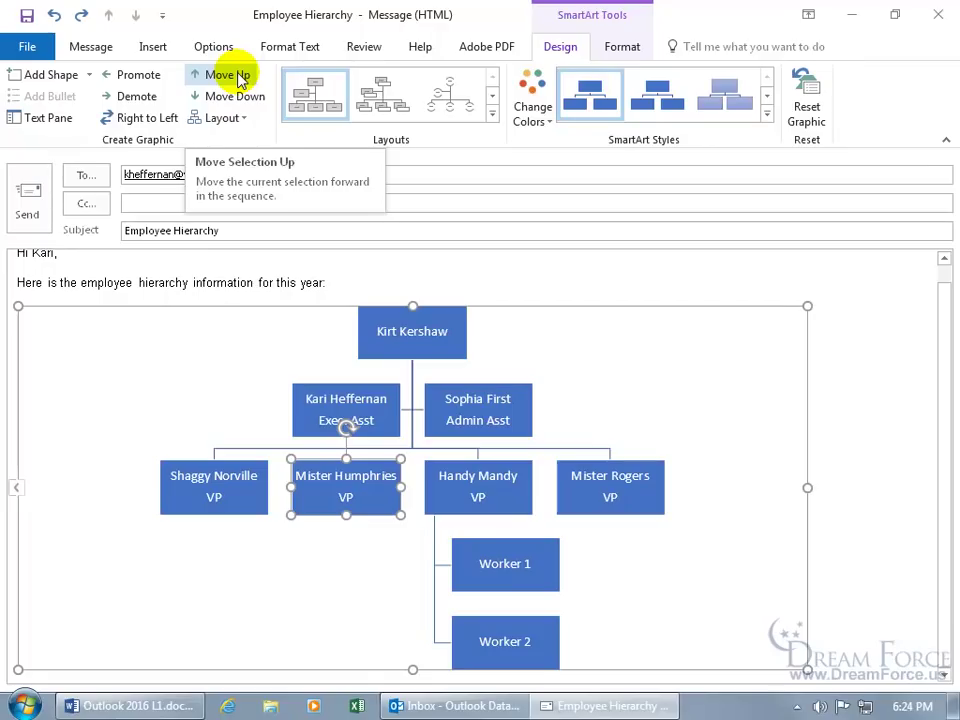
Move VP boxes left so the VP with two workers sits second in the row.
left_click(238, 77)
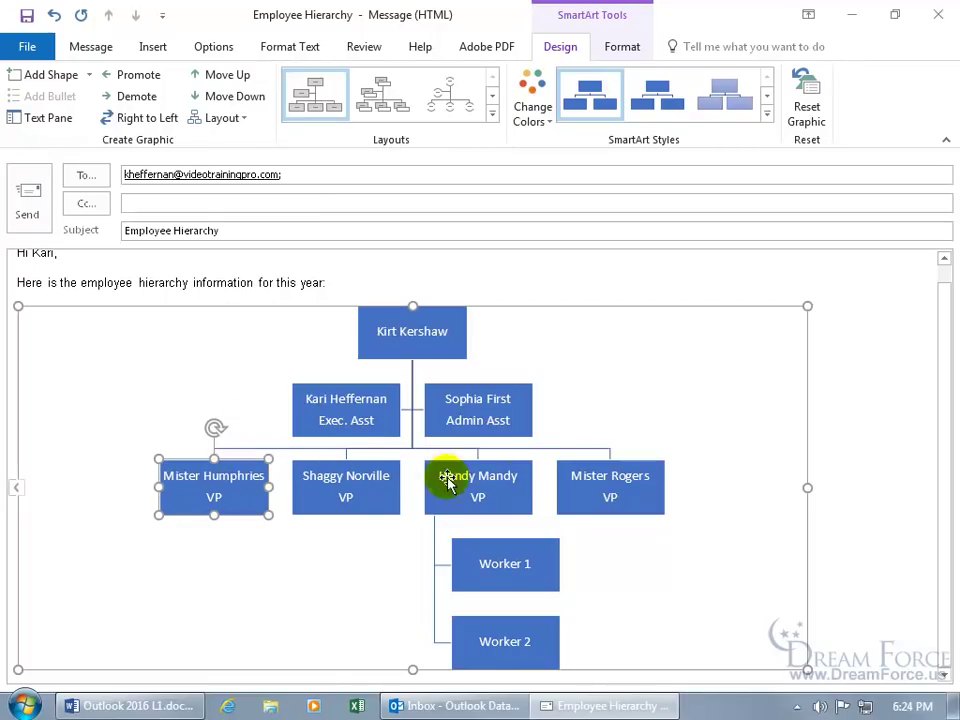
left_click(526, 464)
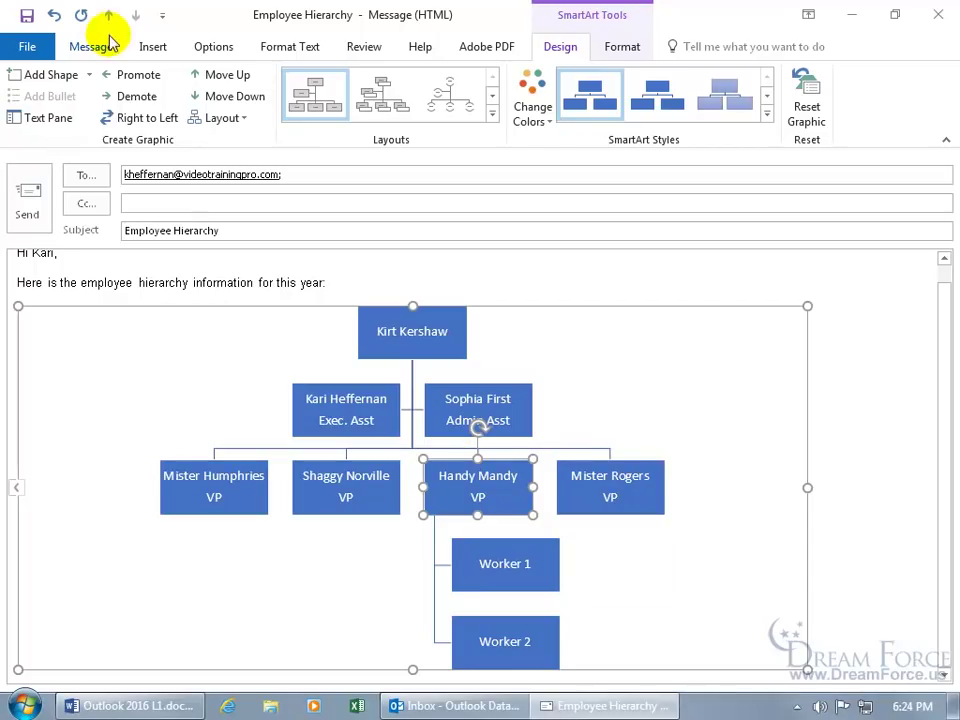
left_click(208, 75)
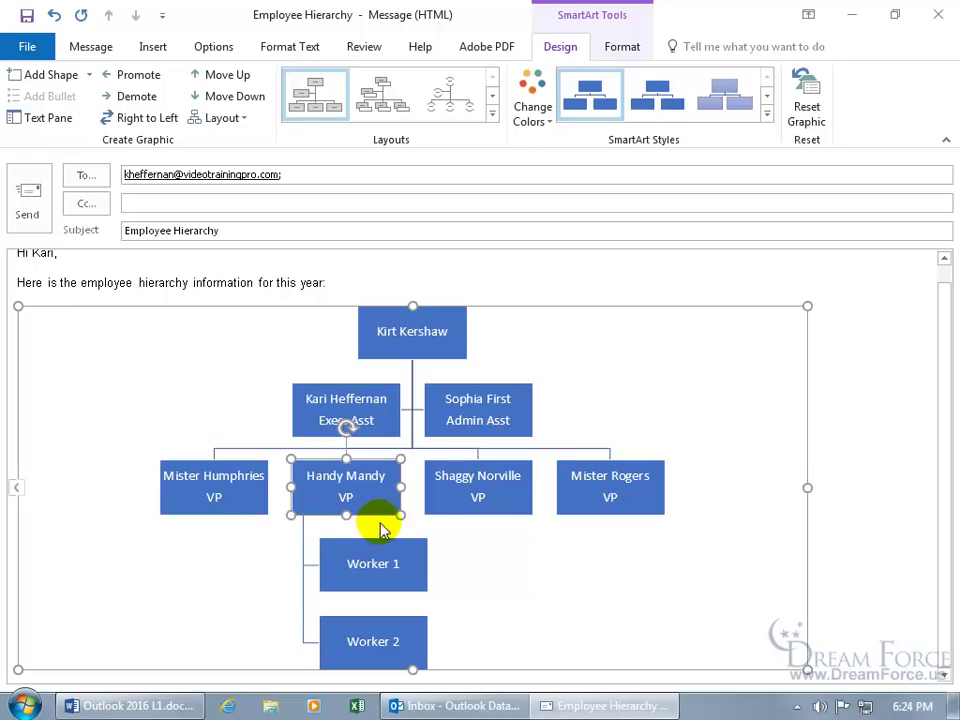
left_click(243, 119)
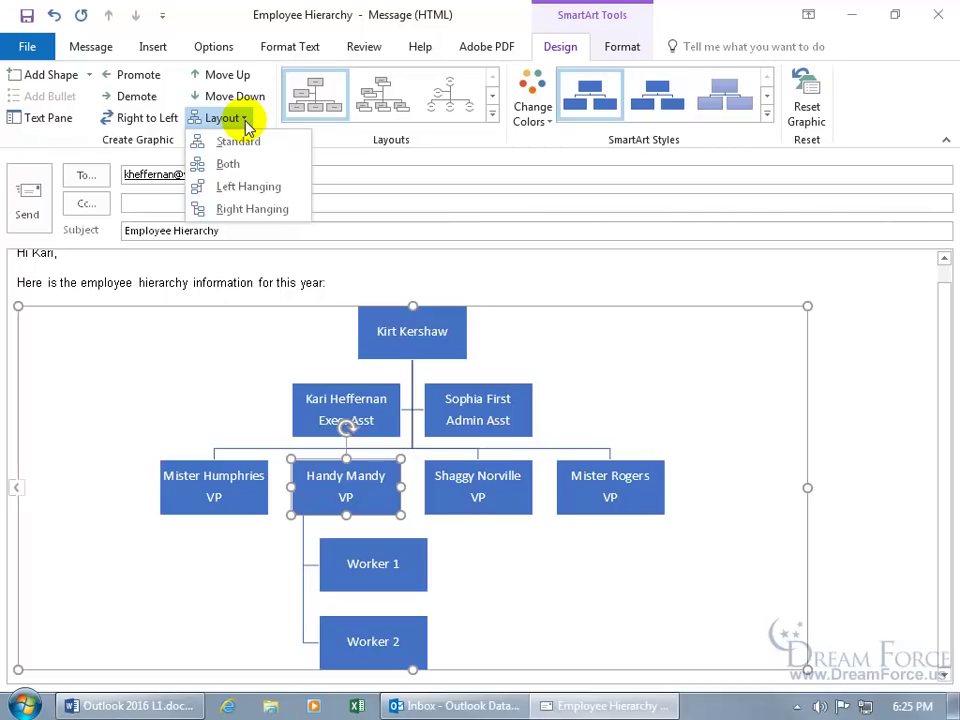
Apply the Left Hanging layout so Worker 1 and Worker 2 hang beneath their VP.
left_click(262, 192)
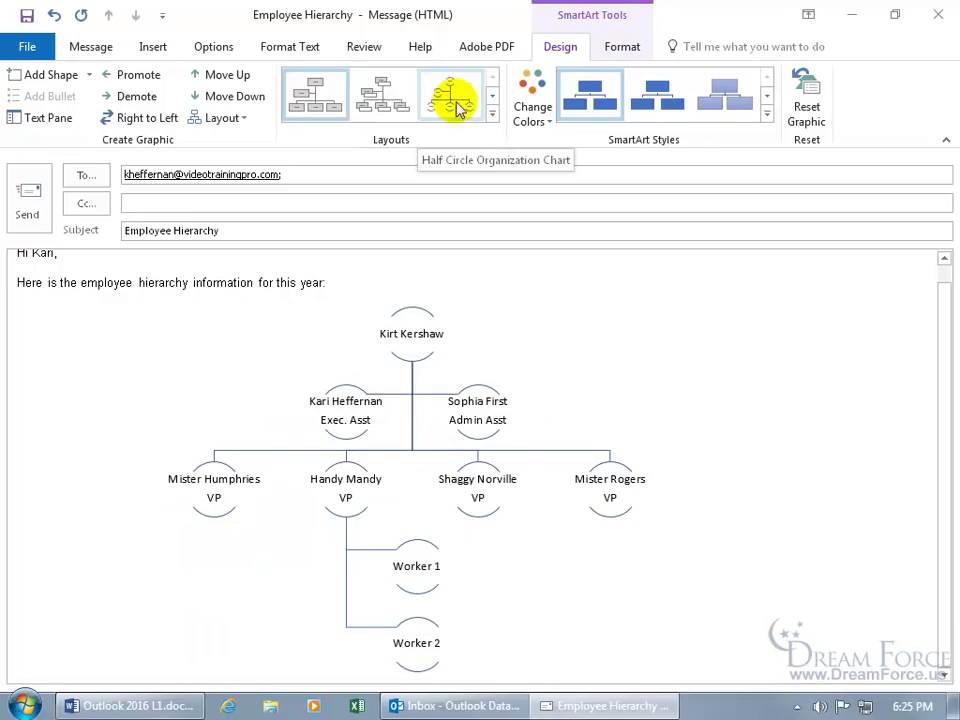
left_click(492, 112)
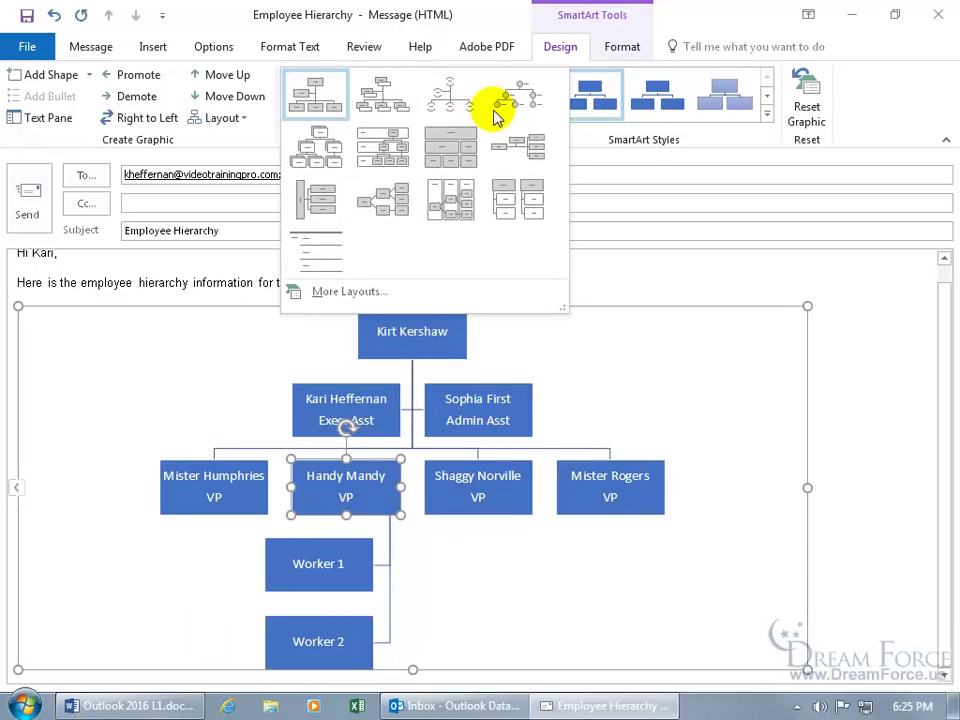
left_click(626, 154)
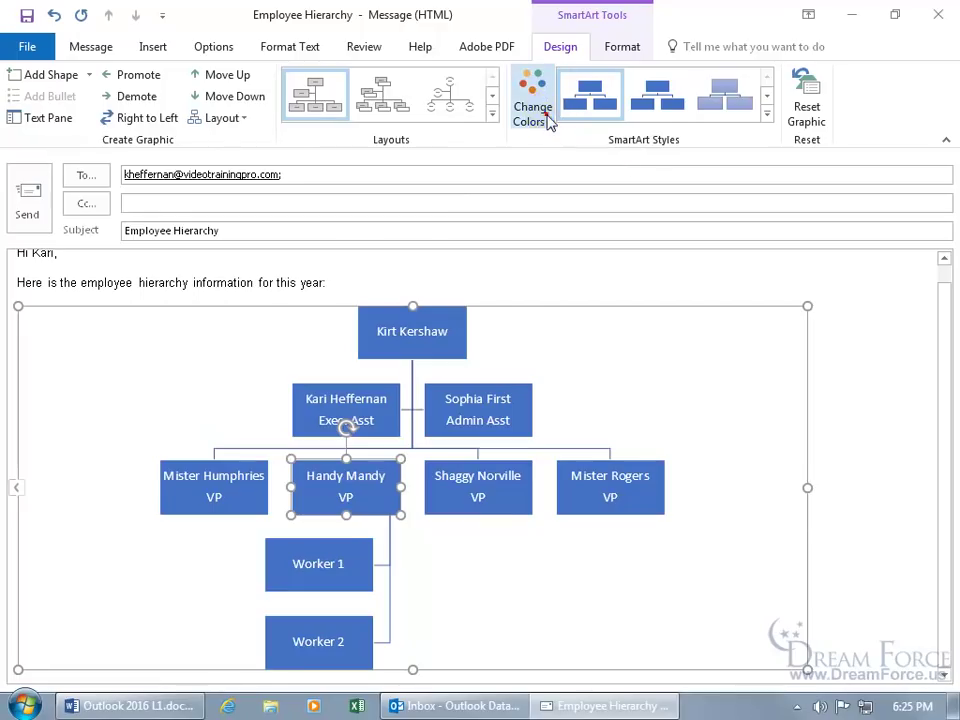
Try Colorful Range Accent Colors 2 to 3 and Polished 3-D, then reset the graphic to default blue.
left_click(533, 110)
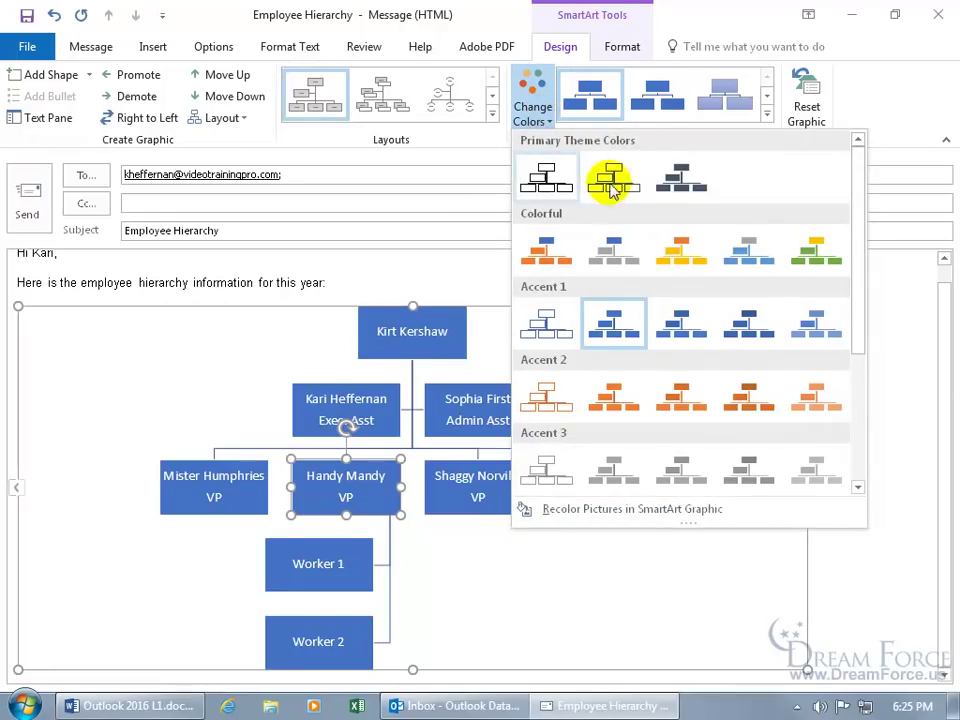
left_click(617, 250)
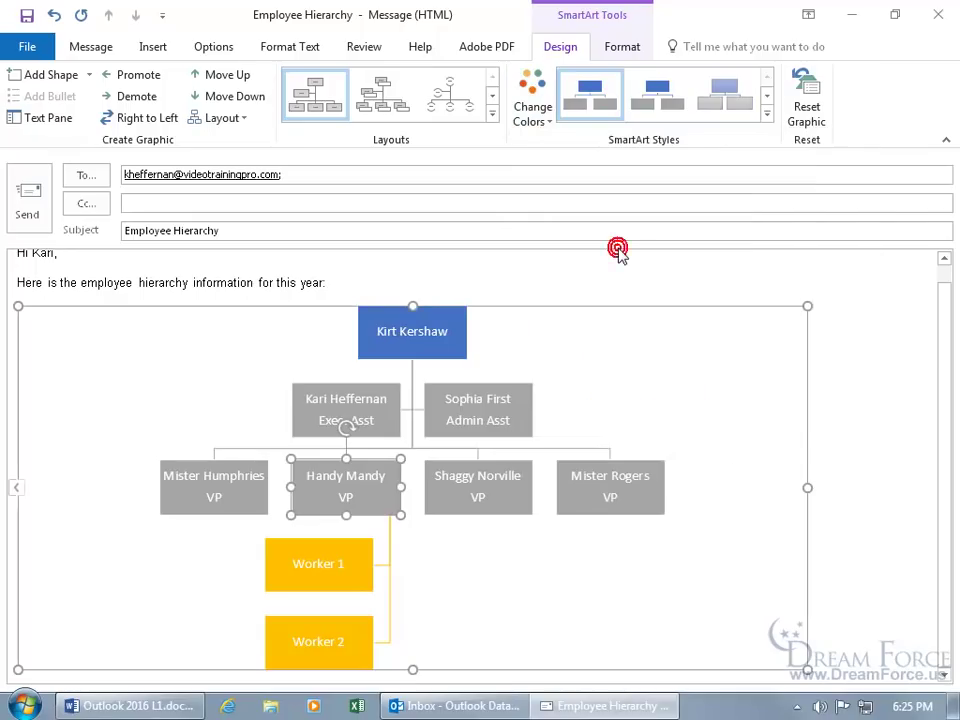
left_click(768, 117)
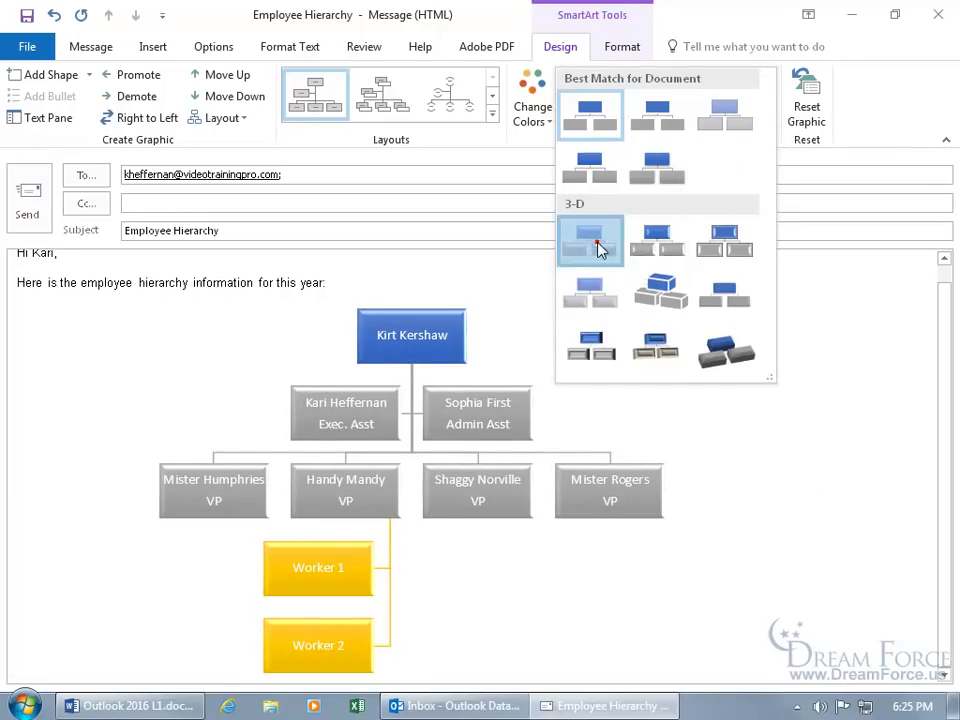
left_click(597, 247)
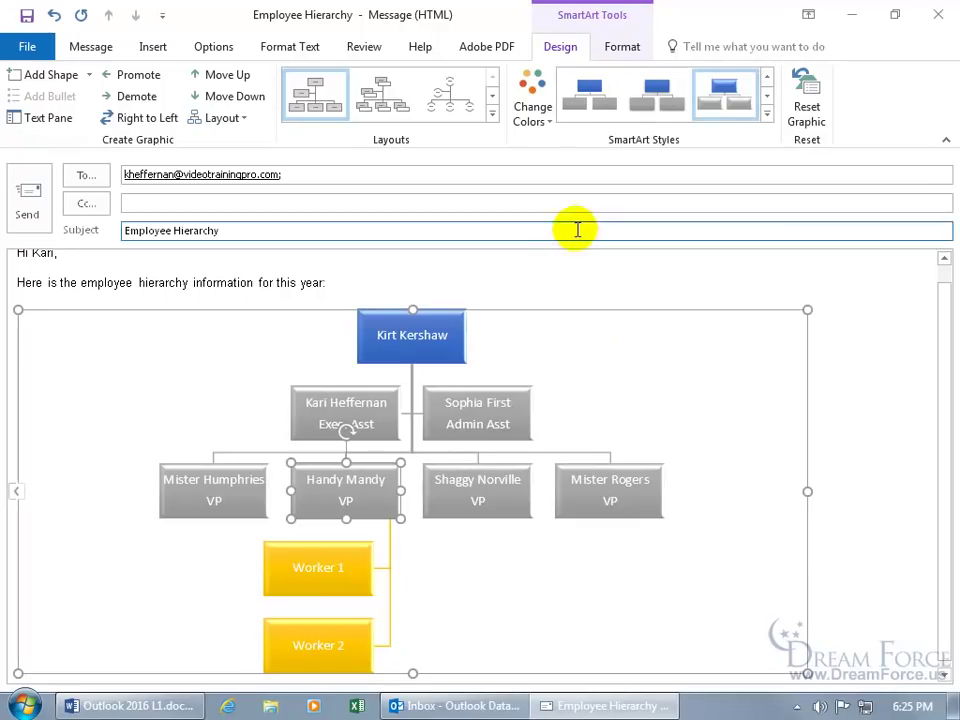
left_click(818, 108)
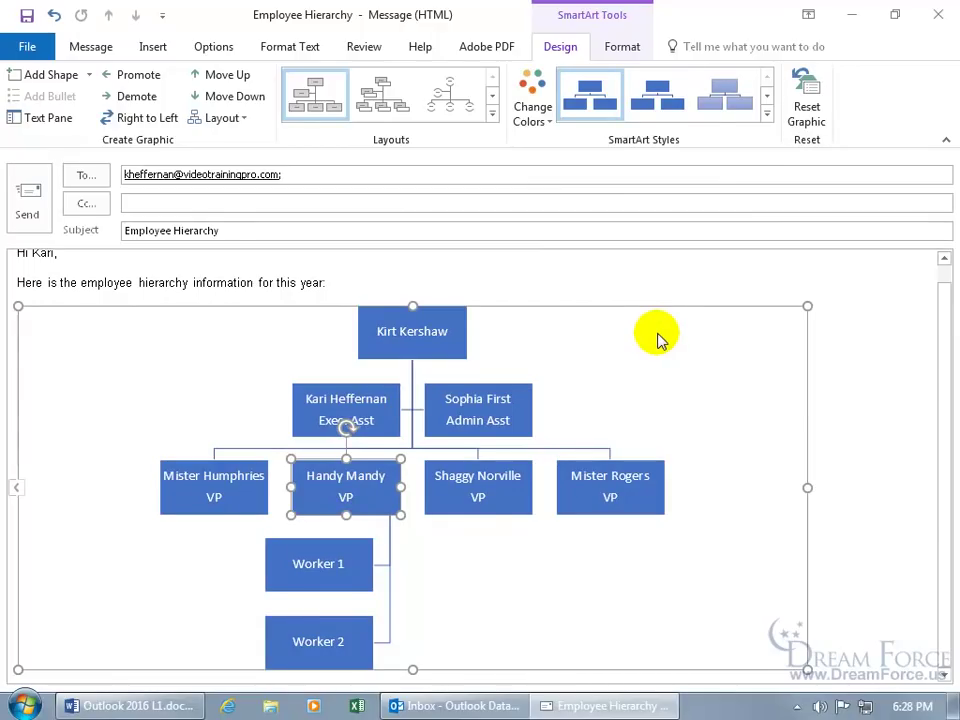
Deselect the org chart and send the Employee Hierarchy message.
left_click(623, 52)
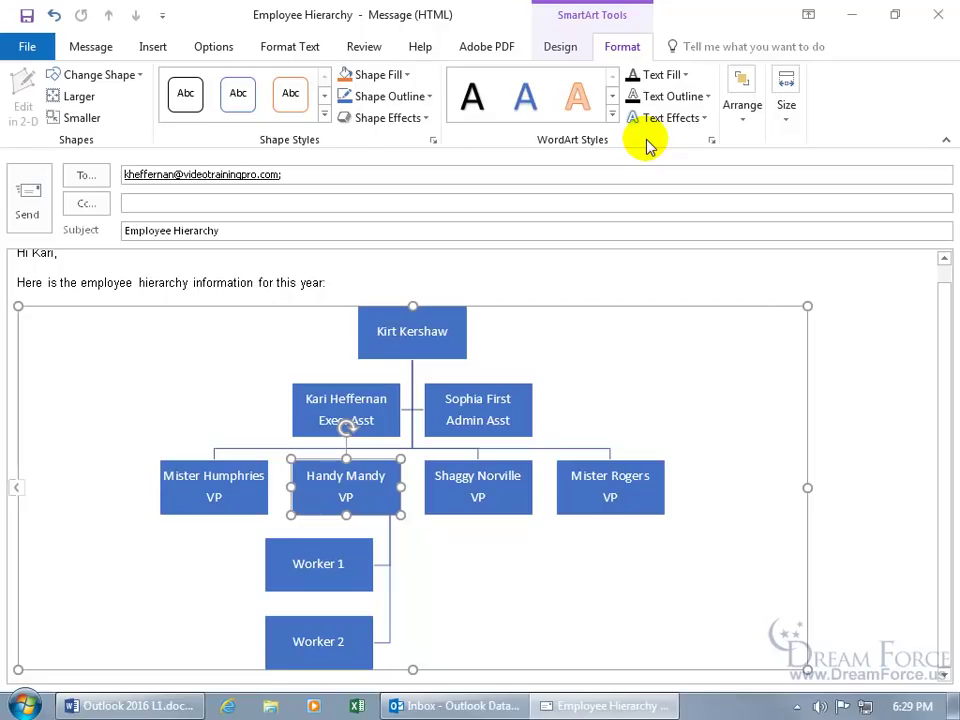
left_click(361, 271)
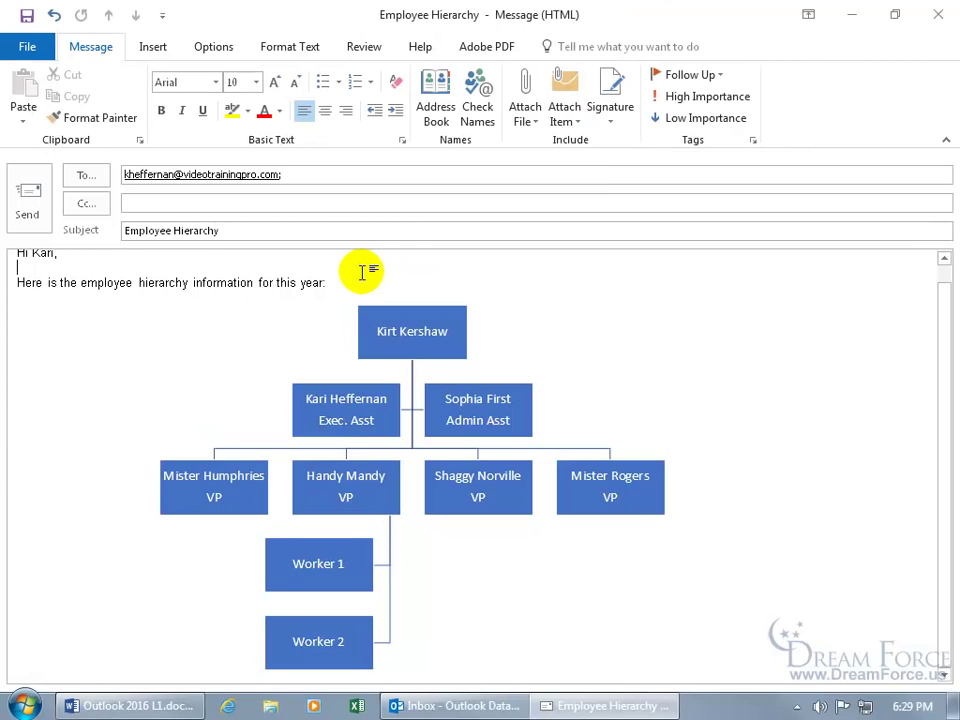
left_click(28, 205)
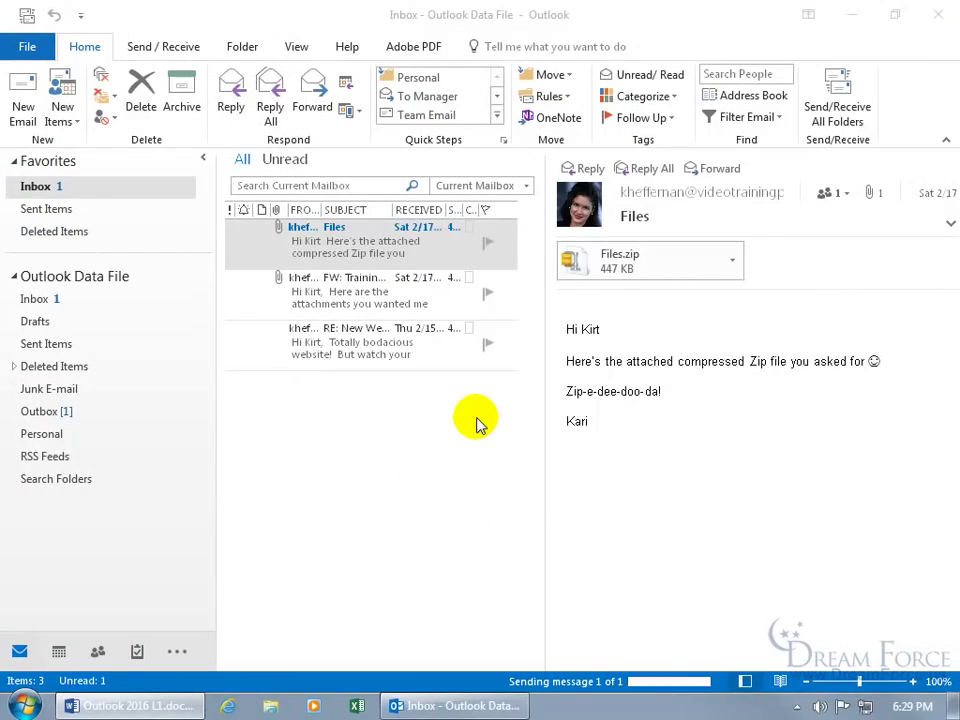